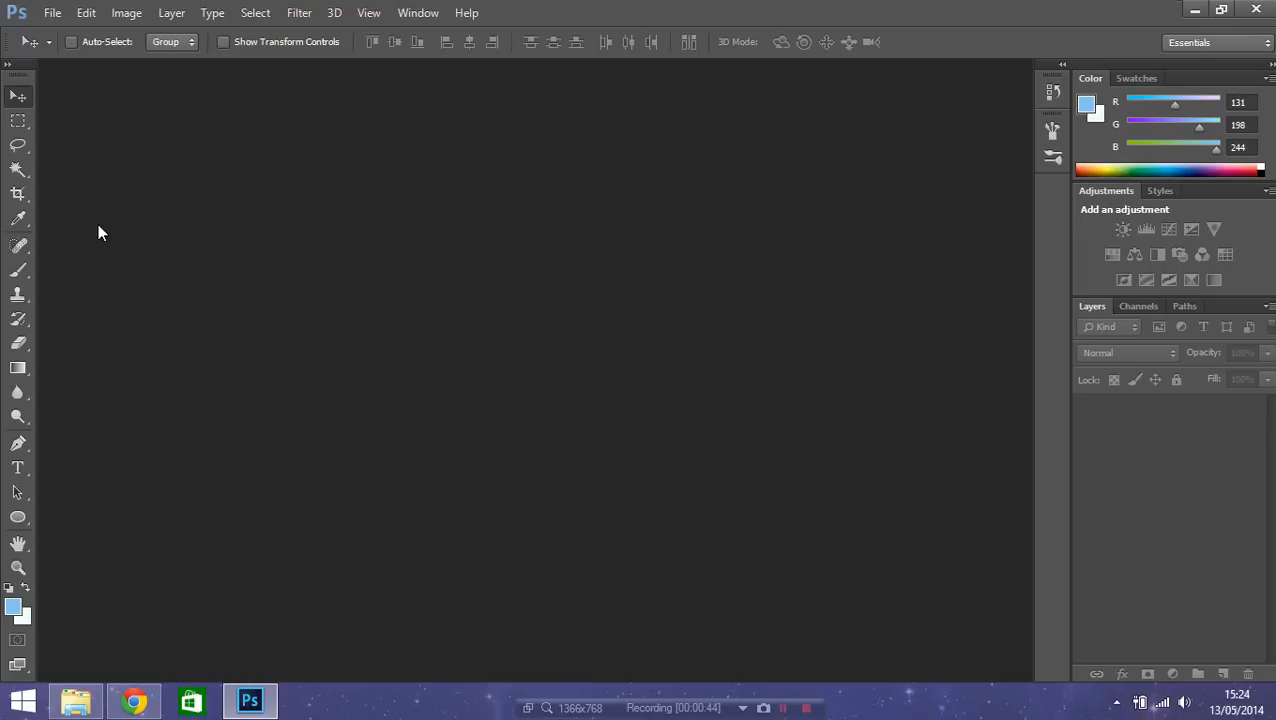
- Create a new 1280 × 720 pixel document at 72 pixels/inch in RGB Color with a white background
left_click(52, 15)
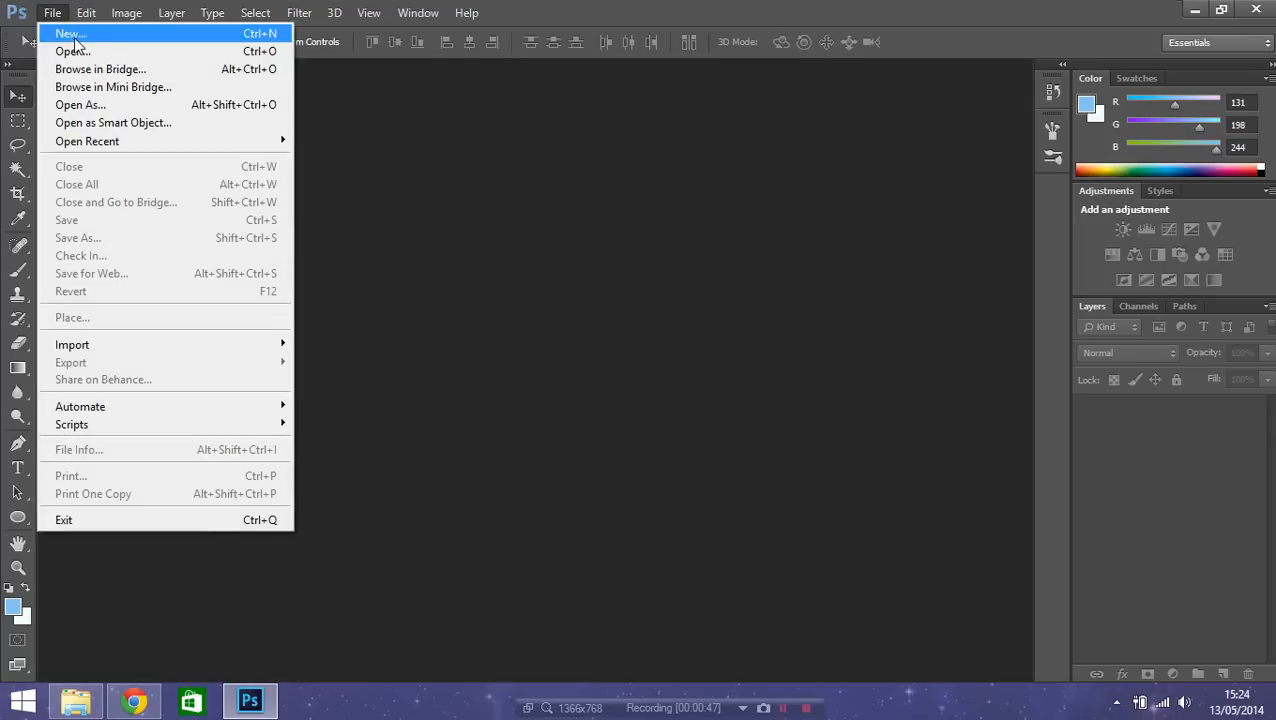
left_click(68, 34)
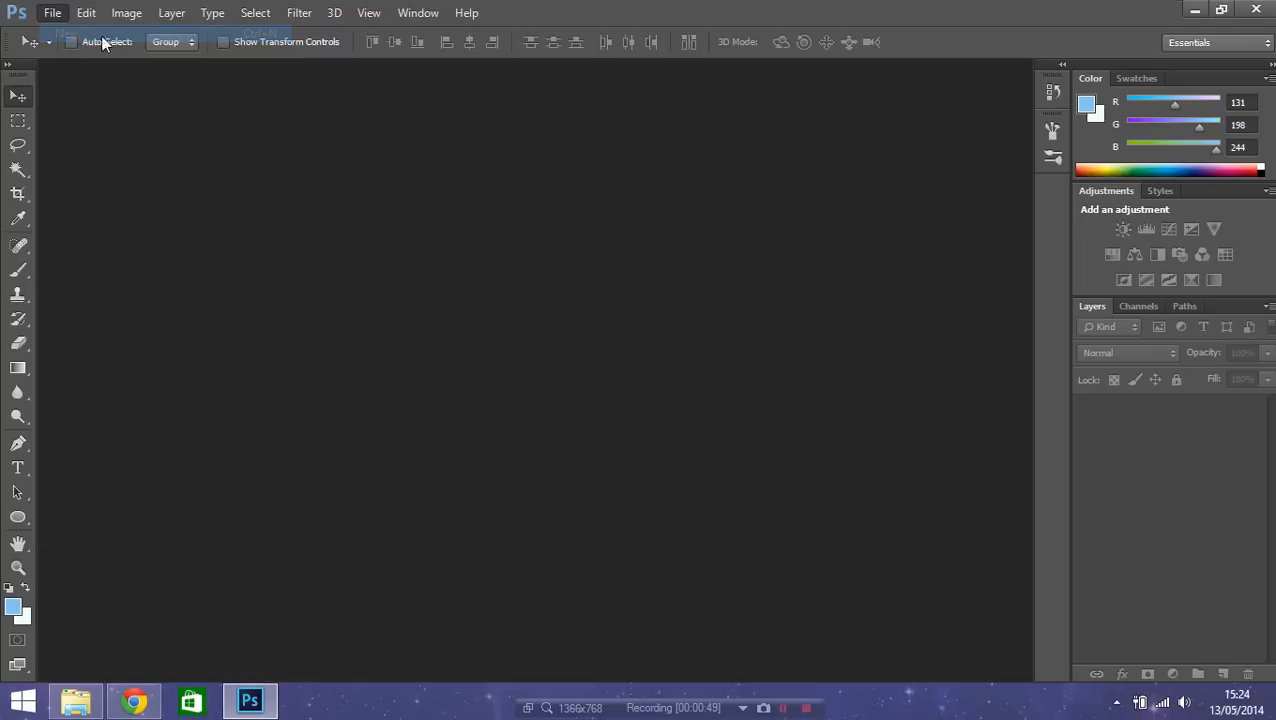
left_click(585, 244)
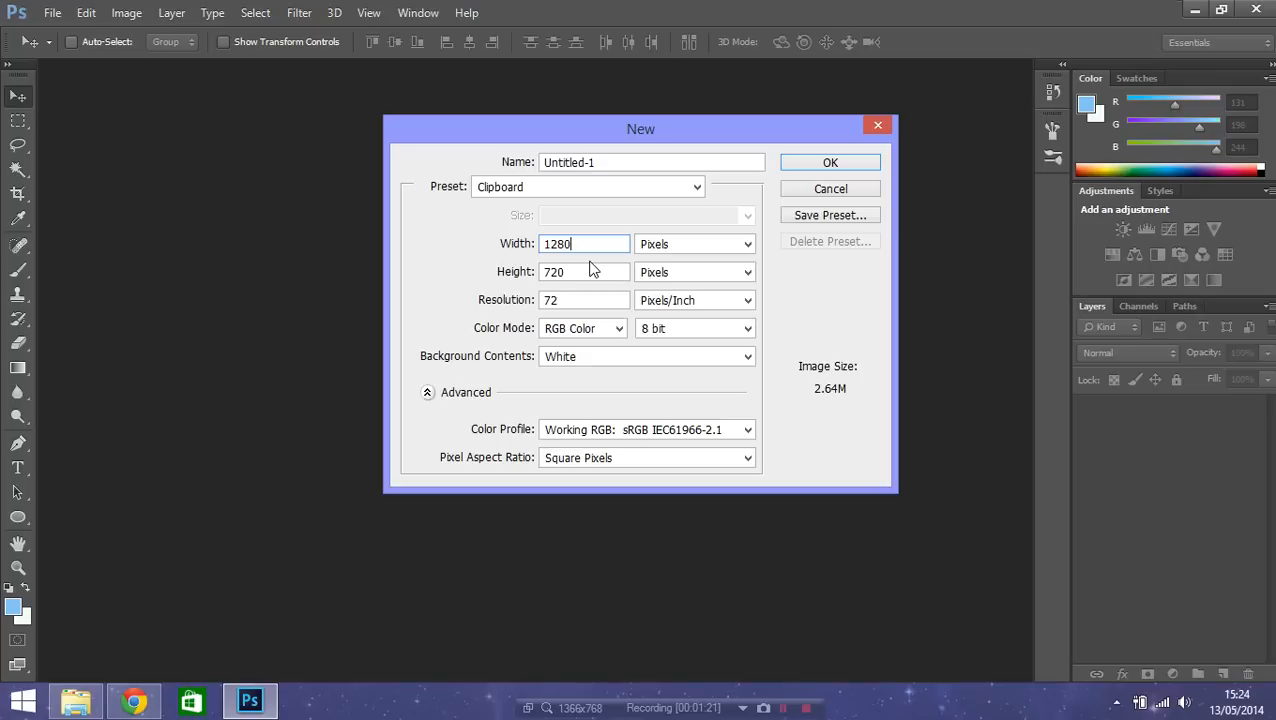
left_click(828, 164)
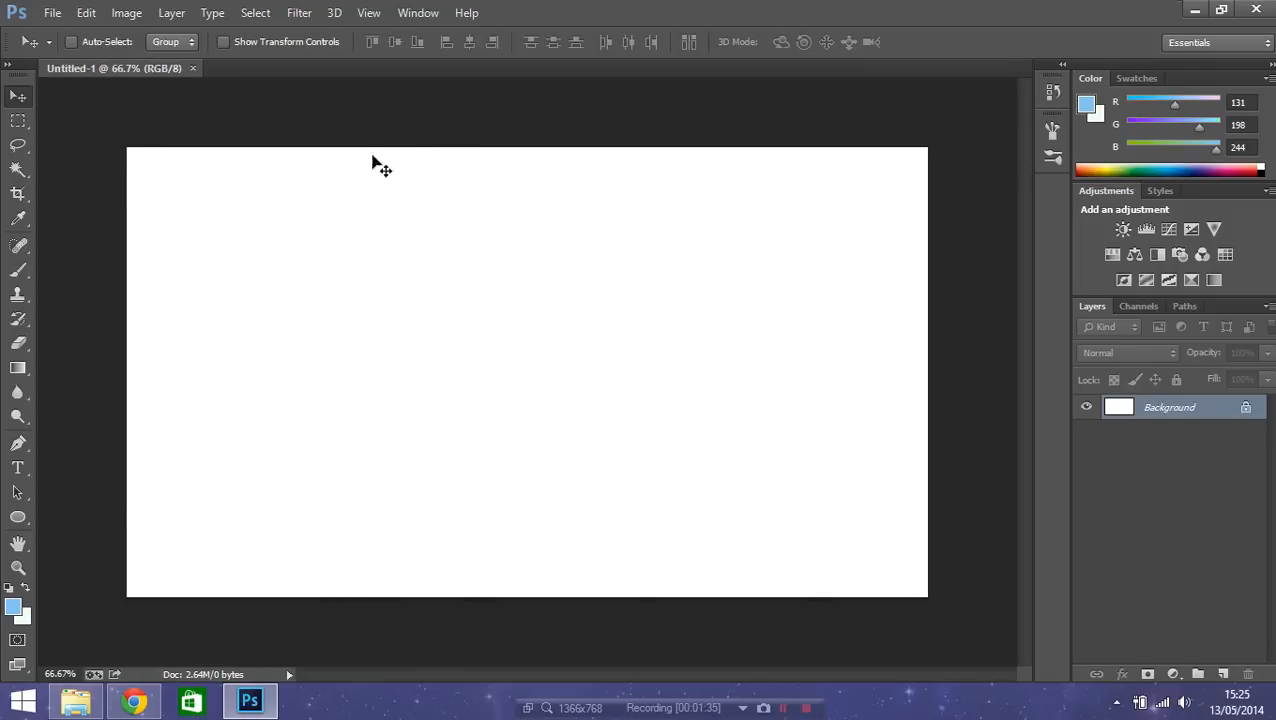
left_click(55, 13)
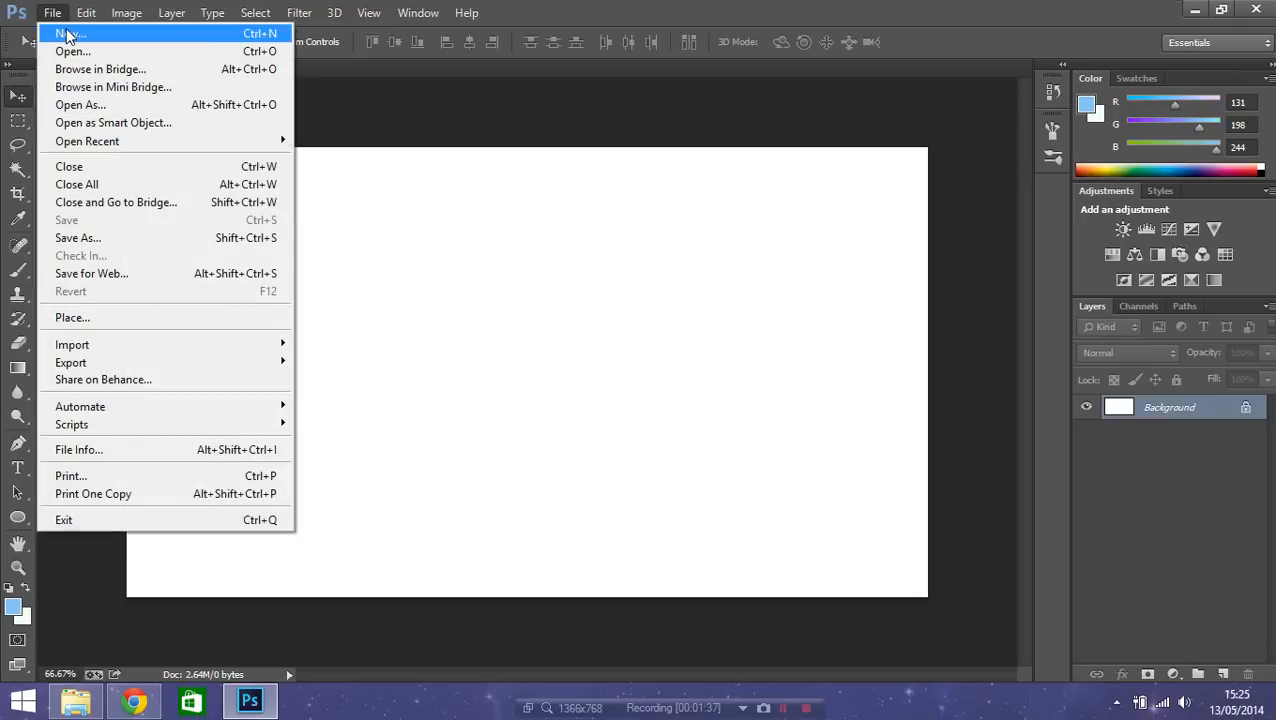
left_click(62, 31)
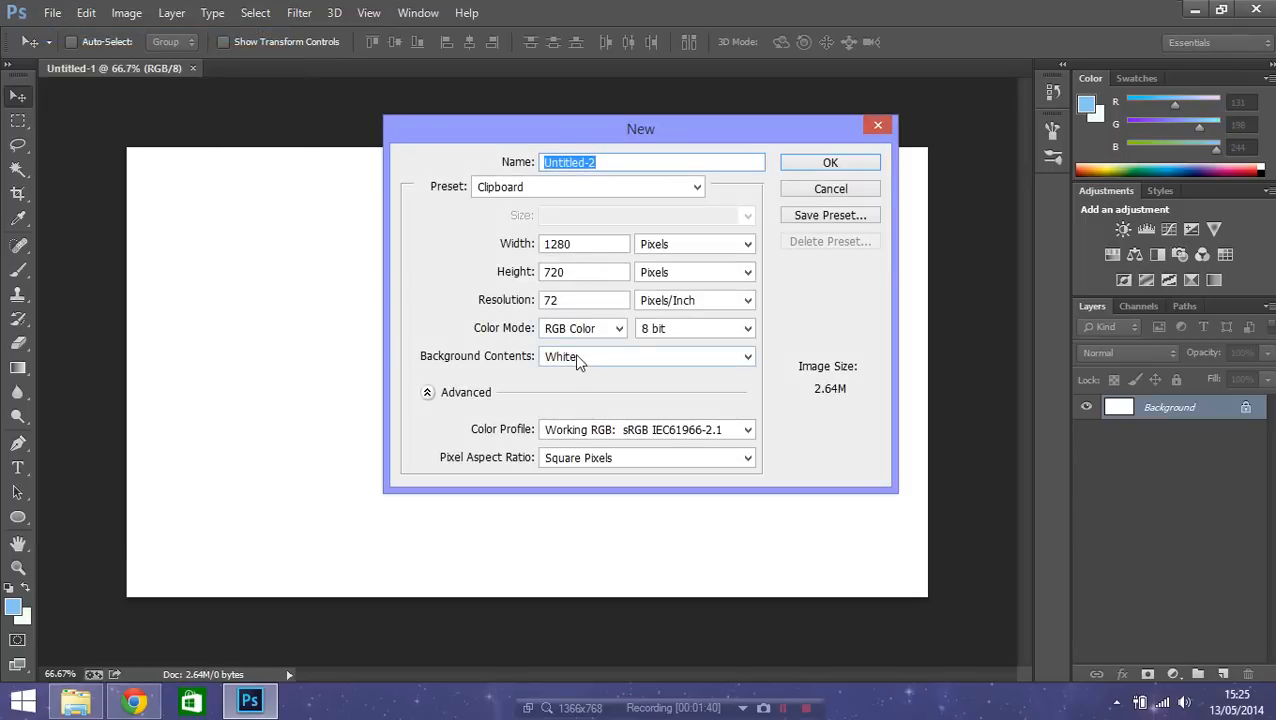
left_click(574, 356)
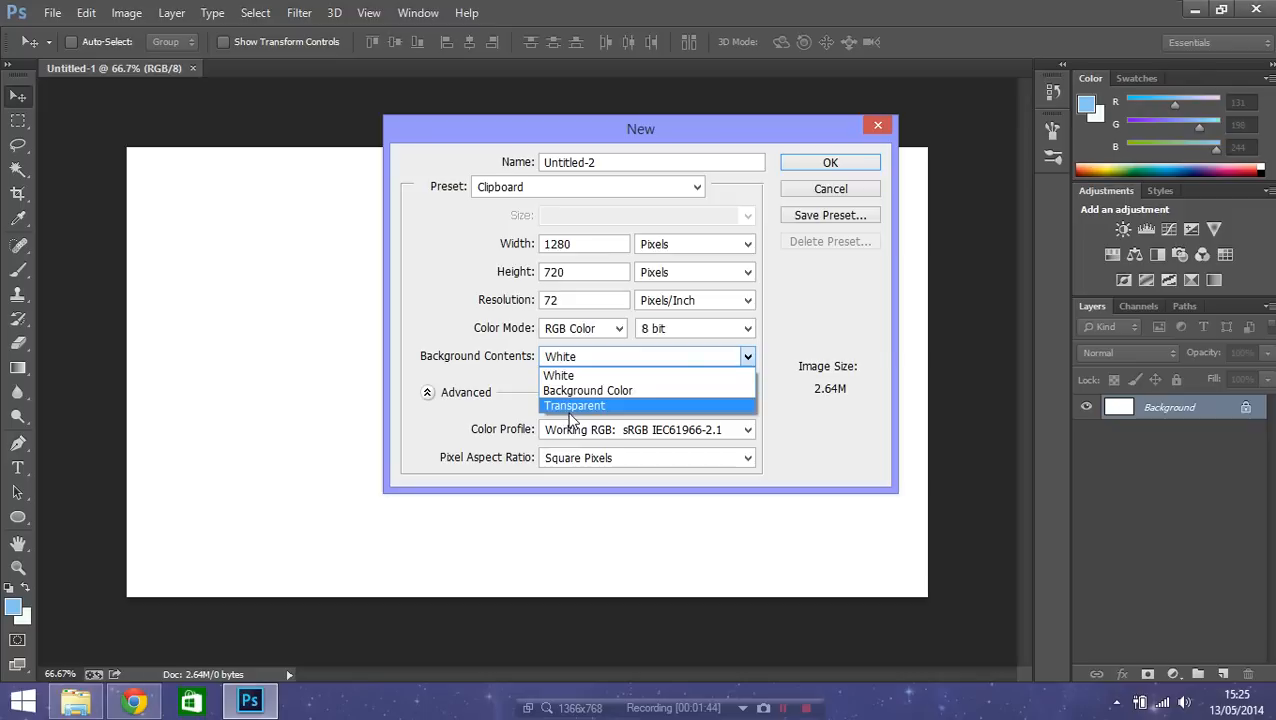
left_click(573, 377)
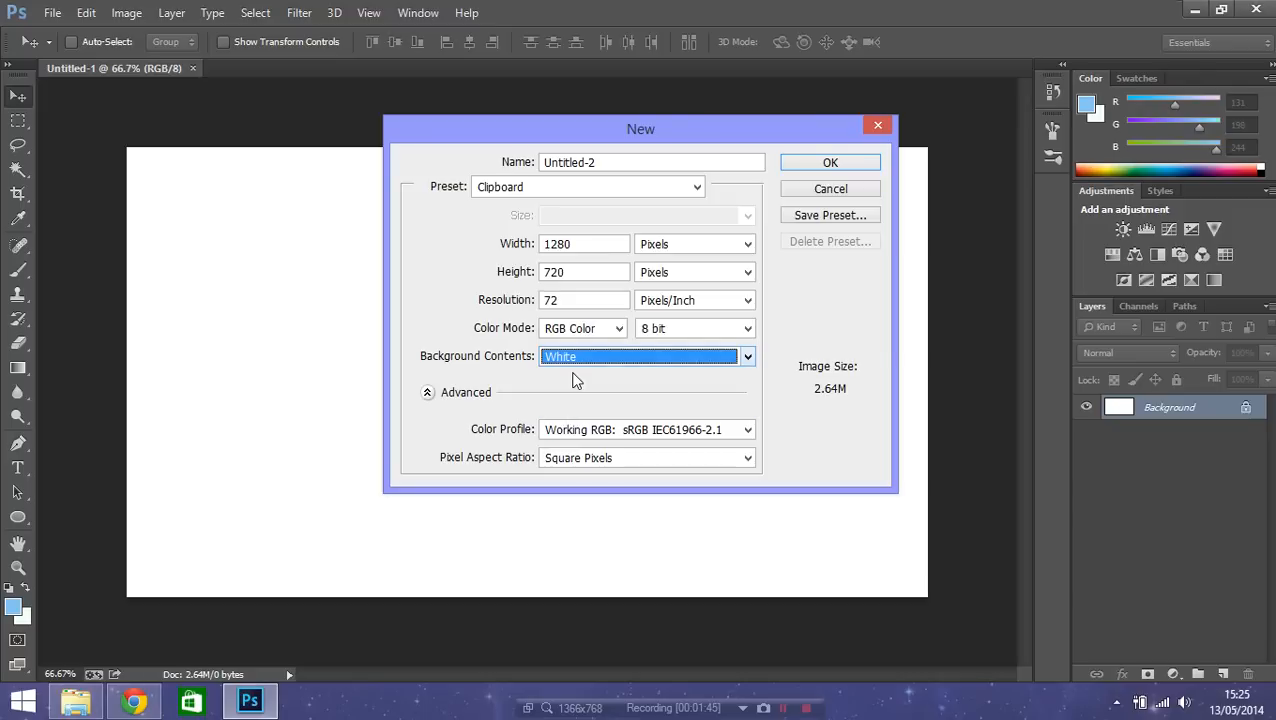
left_click(877, 128)
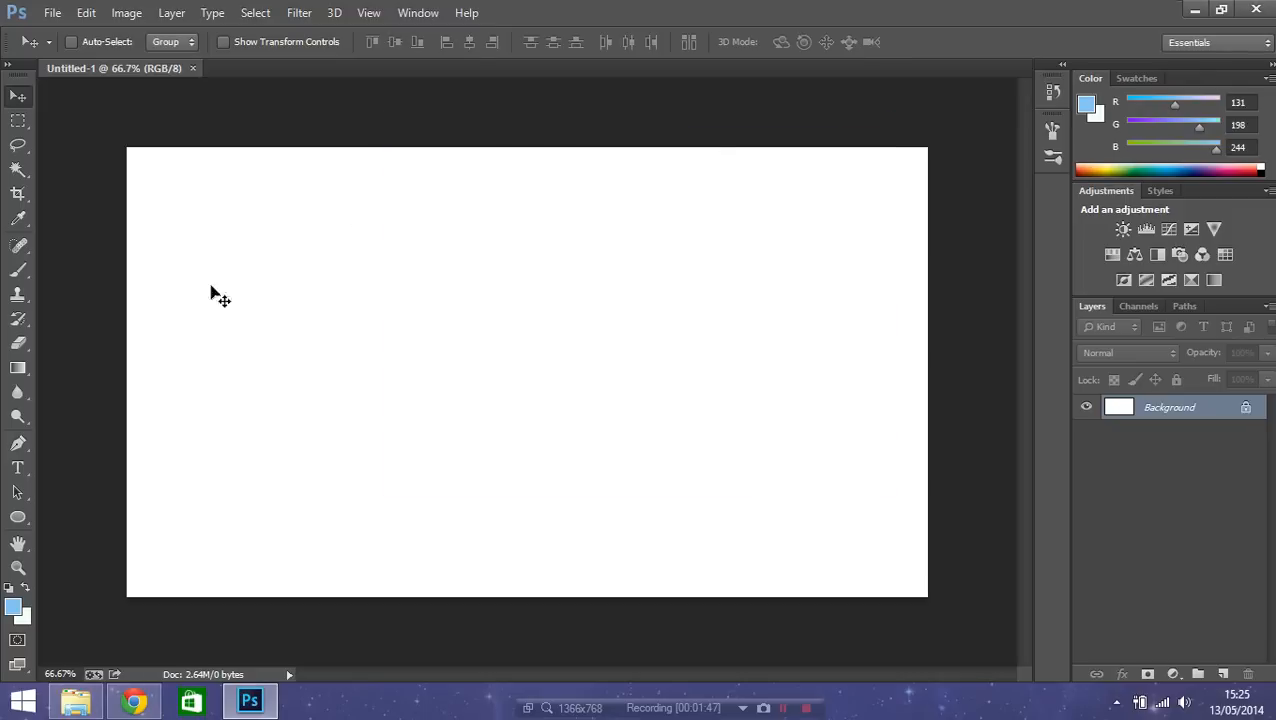
- Switch to Chrome and open the full-size view of the Sims 3 lighthouse beach background from the image search results
left_click(134, 701)
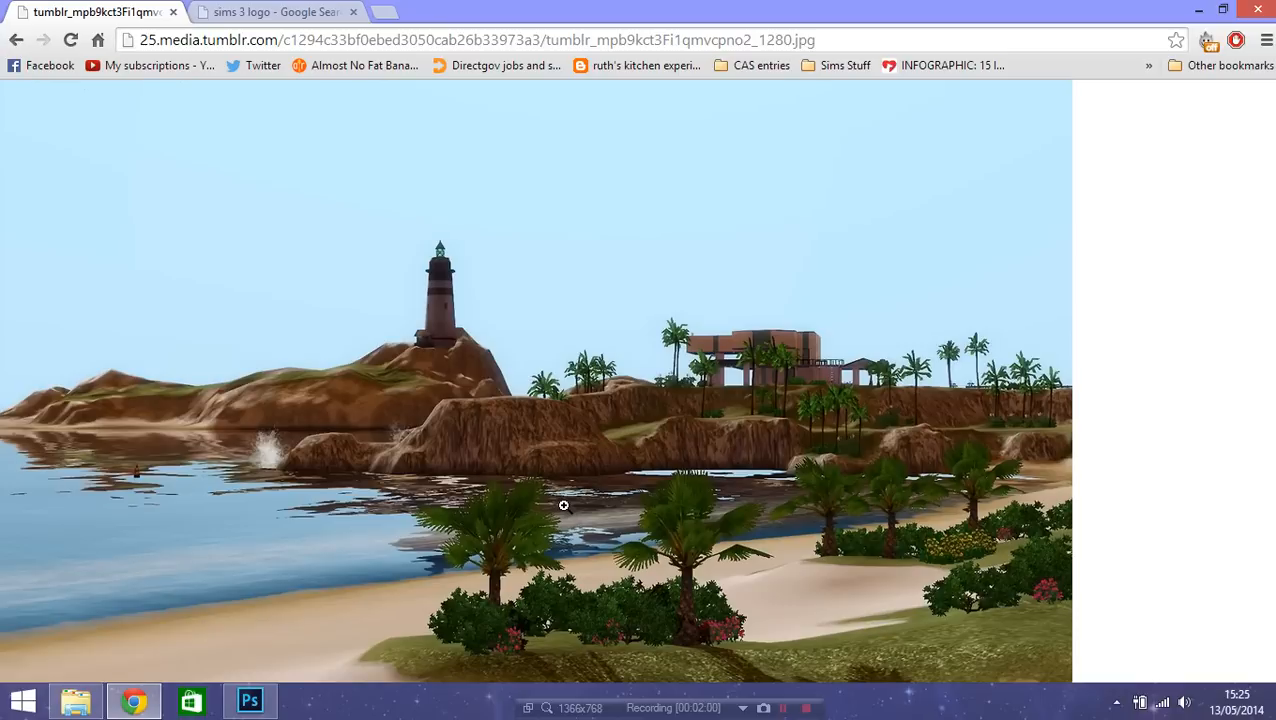
left_click(15, 41)
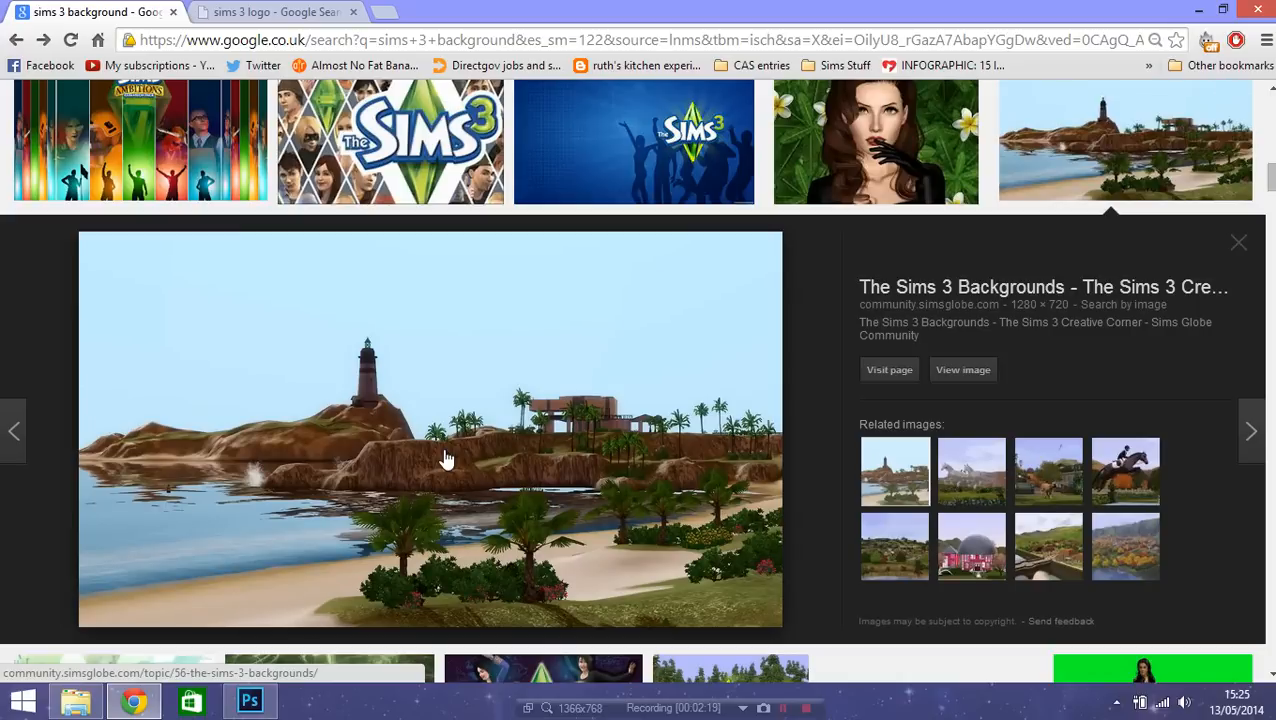
right_click(511, 358)
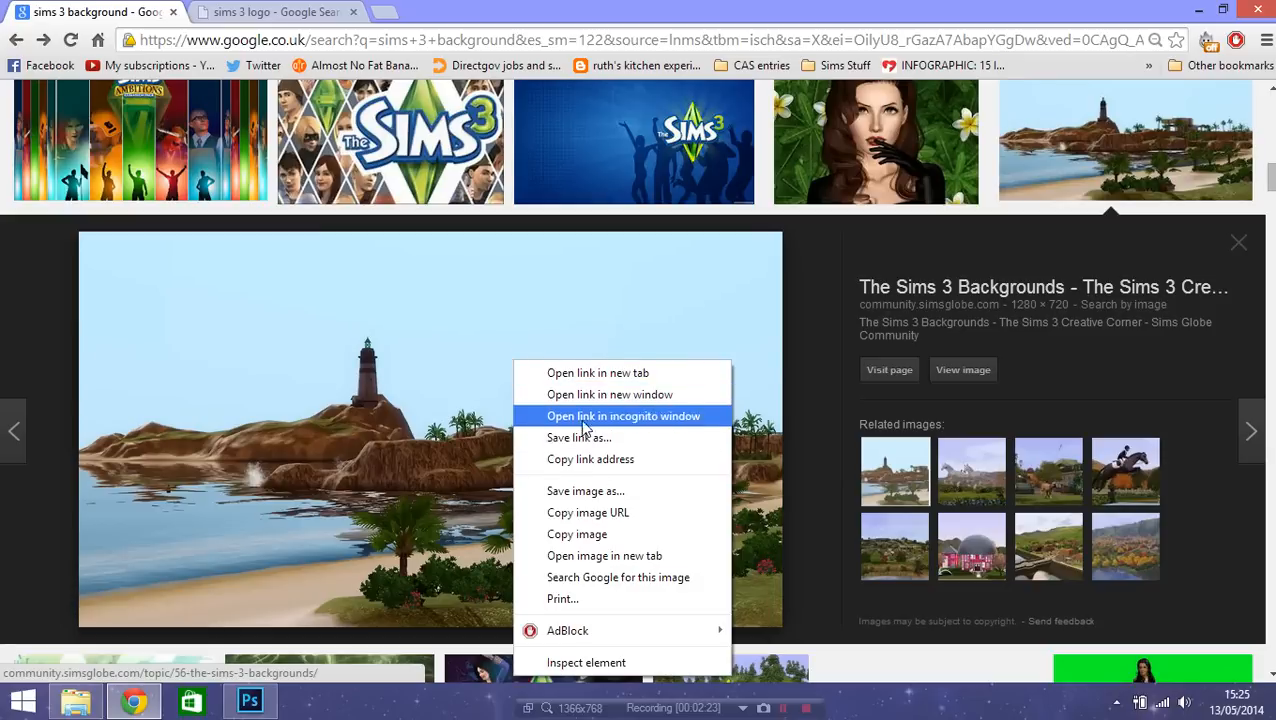
left_click(625, 537)
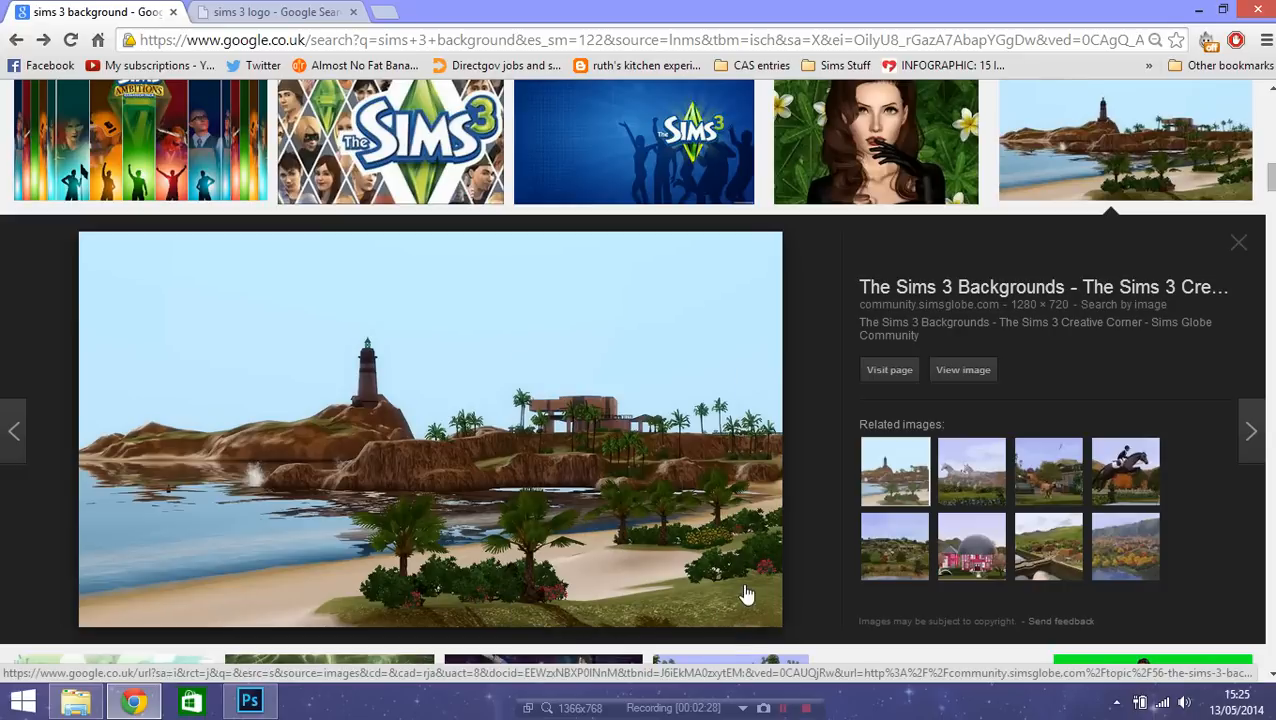
left_click(973, 380)
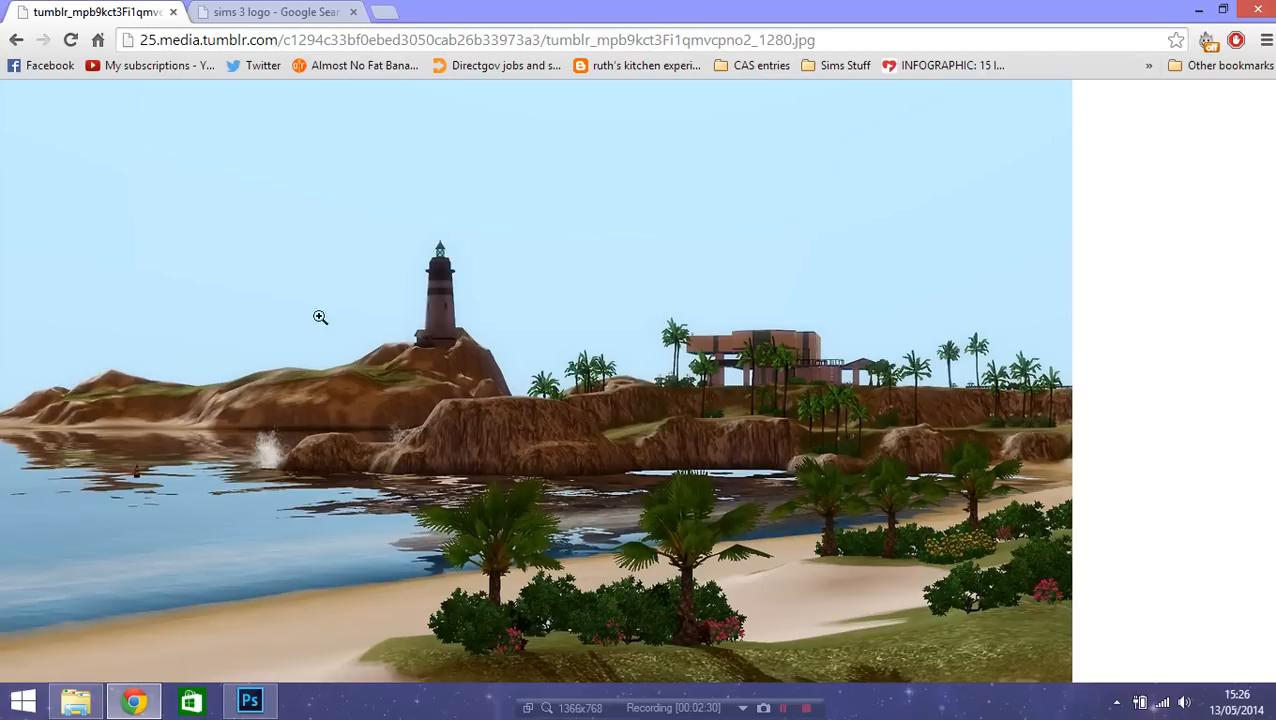
- Copy the full-size lighthouse beach image and paste it into the blank Photoshop document
right_click(416, 352)
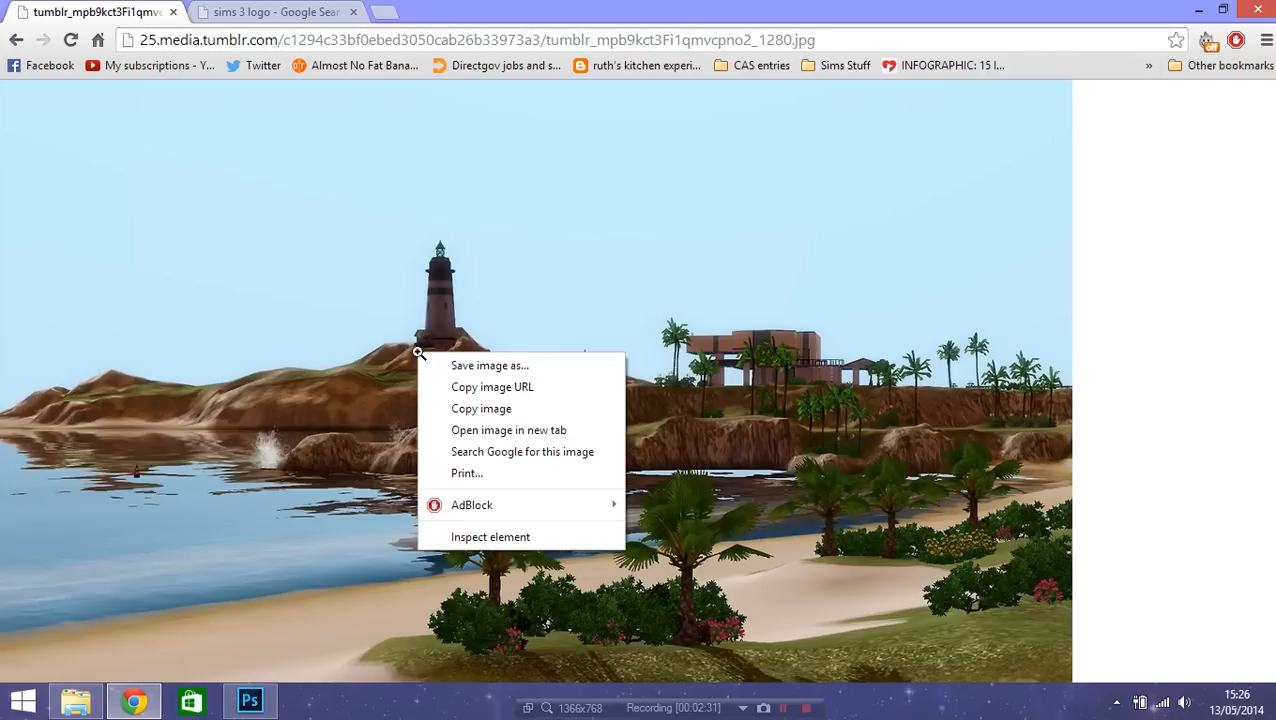
left_click(509, 413)
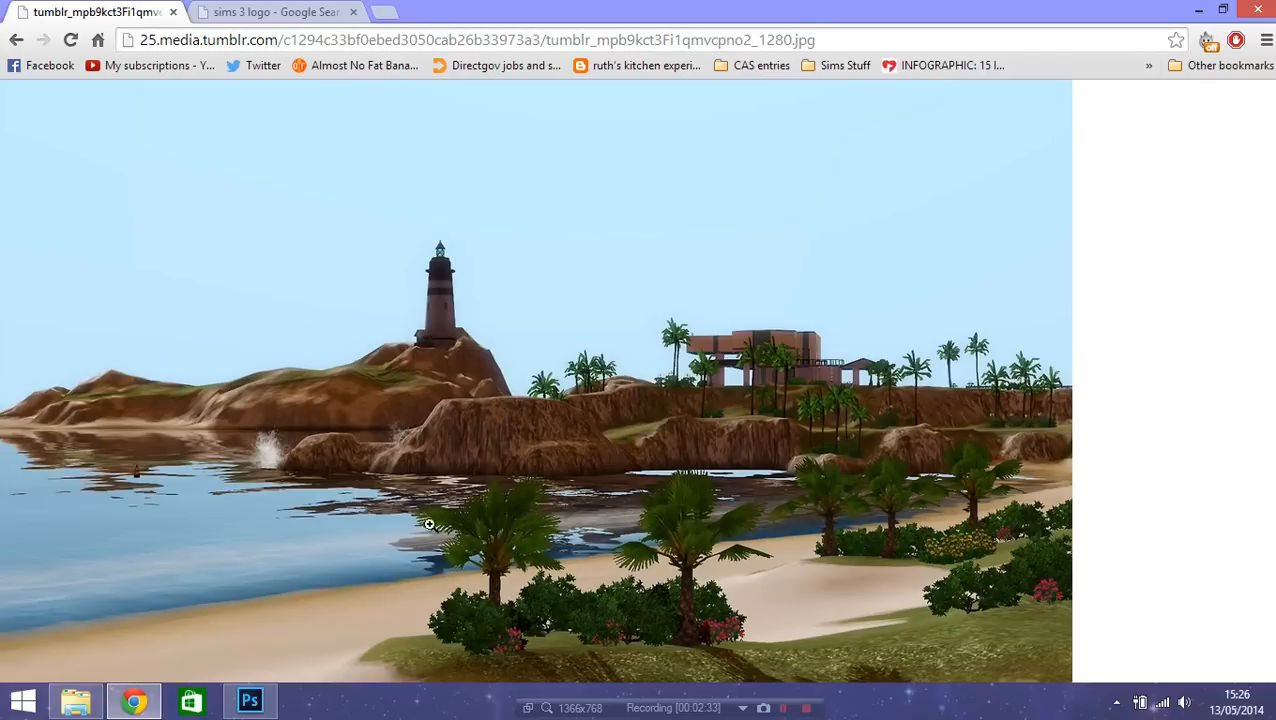
left_click(249, 702)
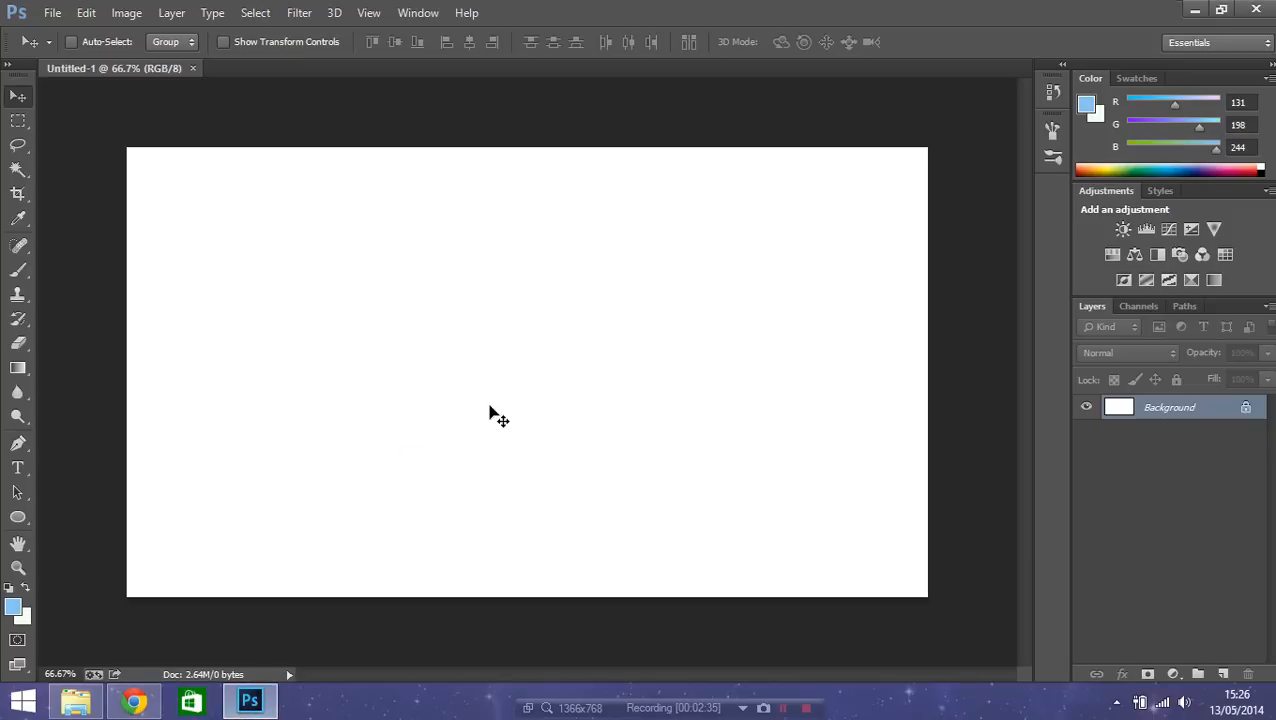
key("ctrl+v")
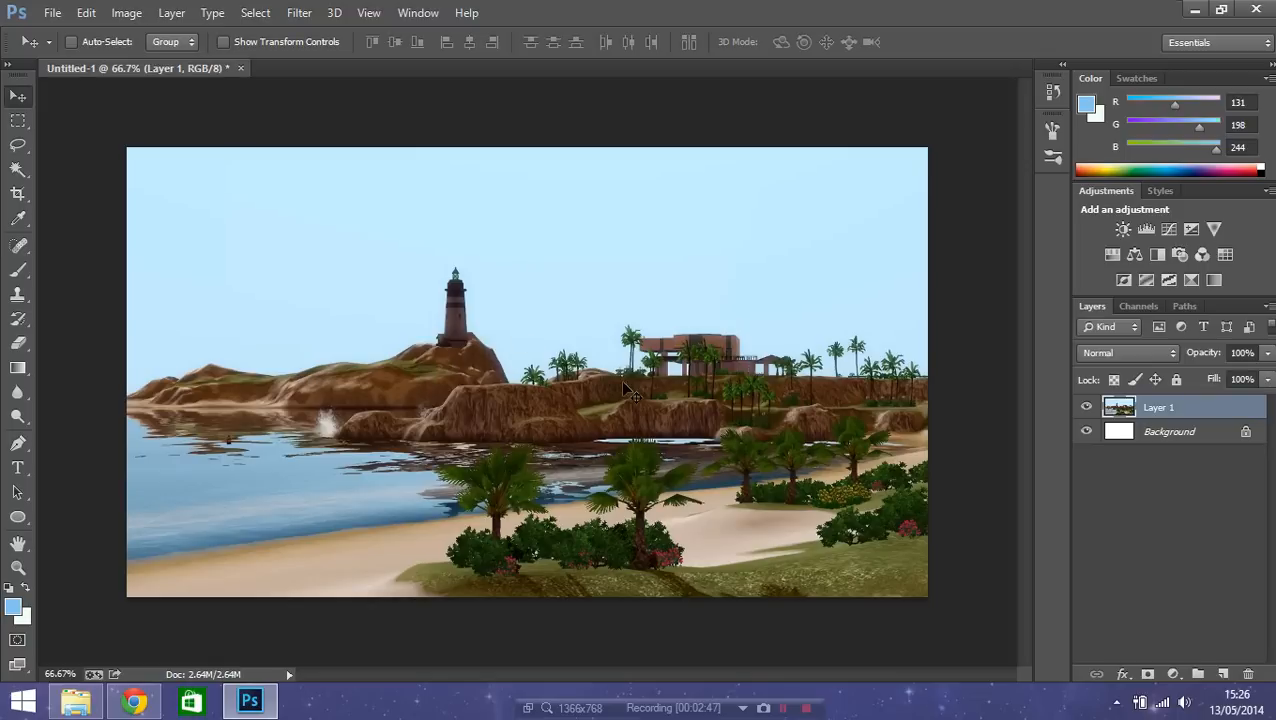
- Enlarge the pasted beach layer with Free Transform to about 118% width and 121% height, and move it upward on the canvas
key("ctrl+t")
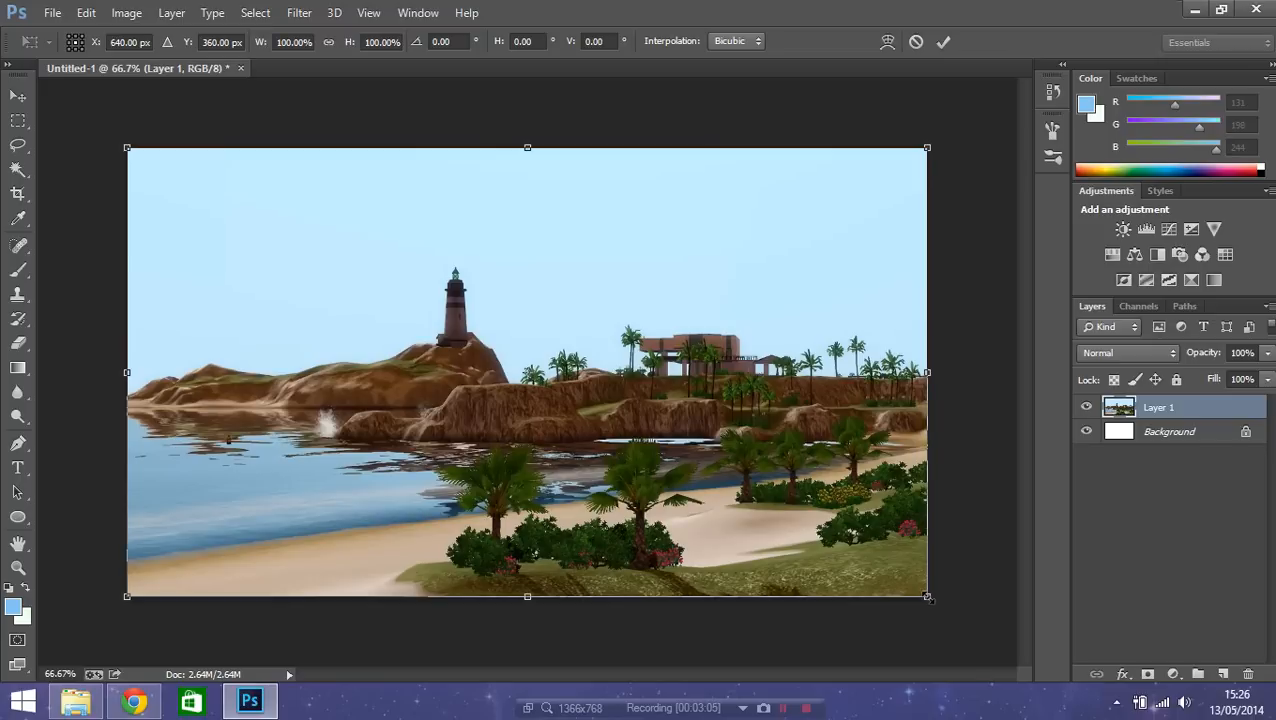
left_click_drag(928, 597, 951, 616)
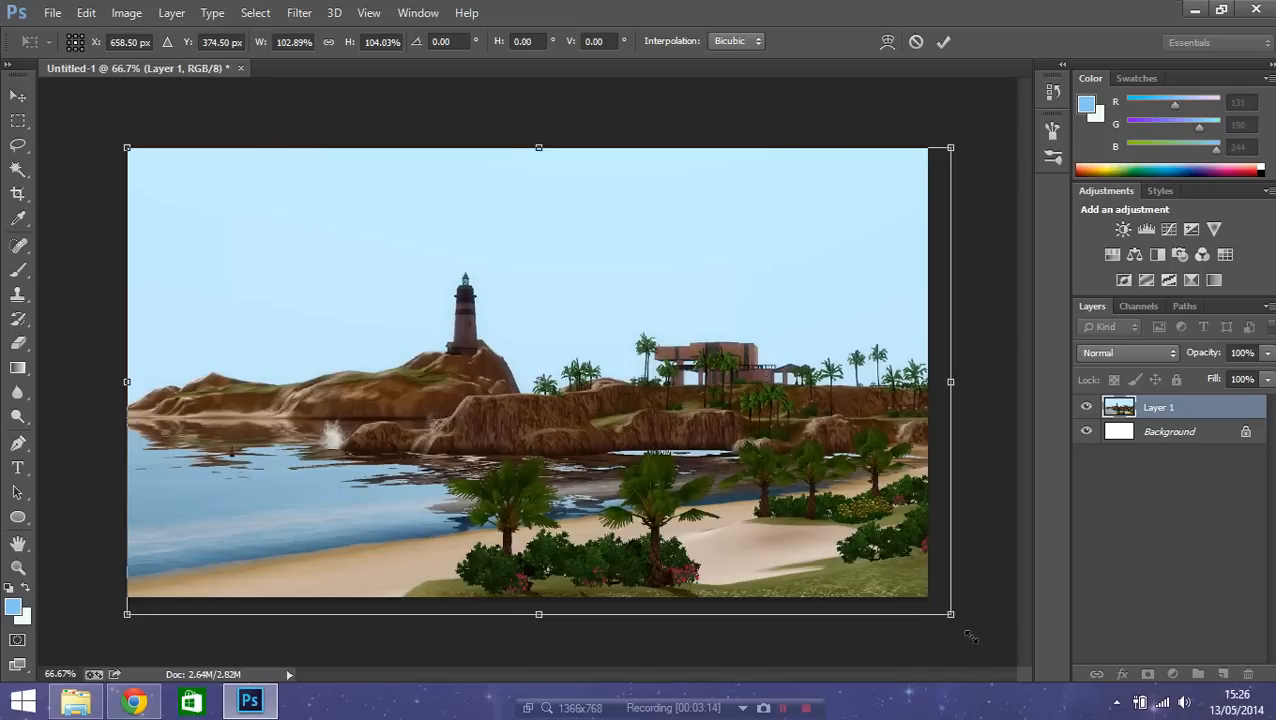
left_click_drag(961, 631, 995, 652)
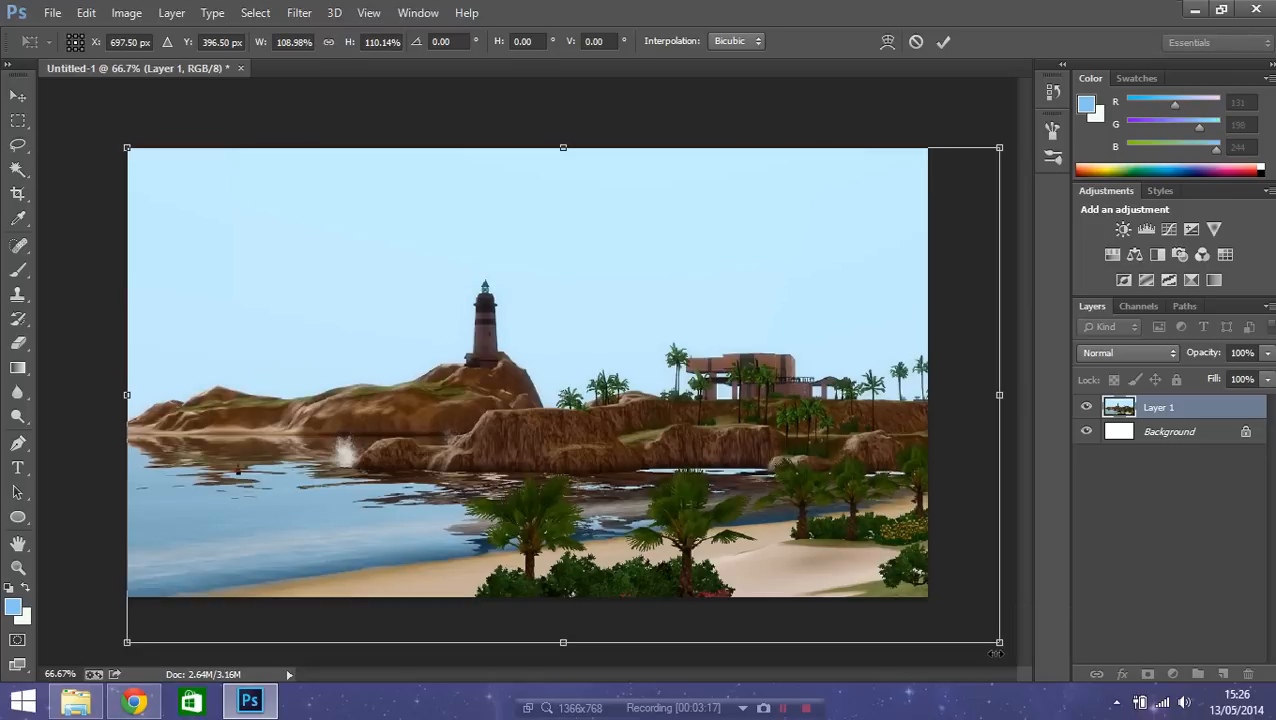
mouse_move(782, 462)
left_mouse_down()
mouse_move(742, 420)
mouse_move(761, 454)
left_mouse_up()
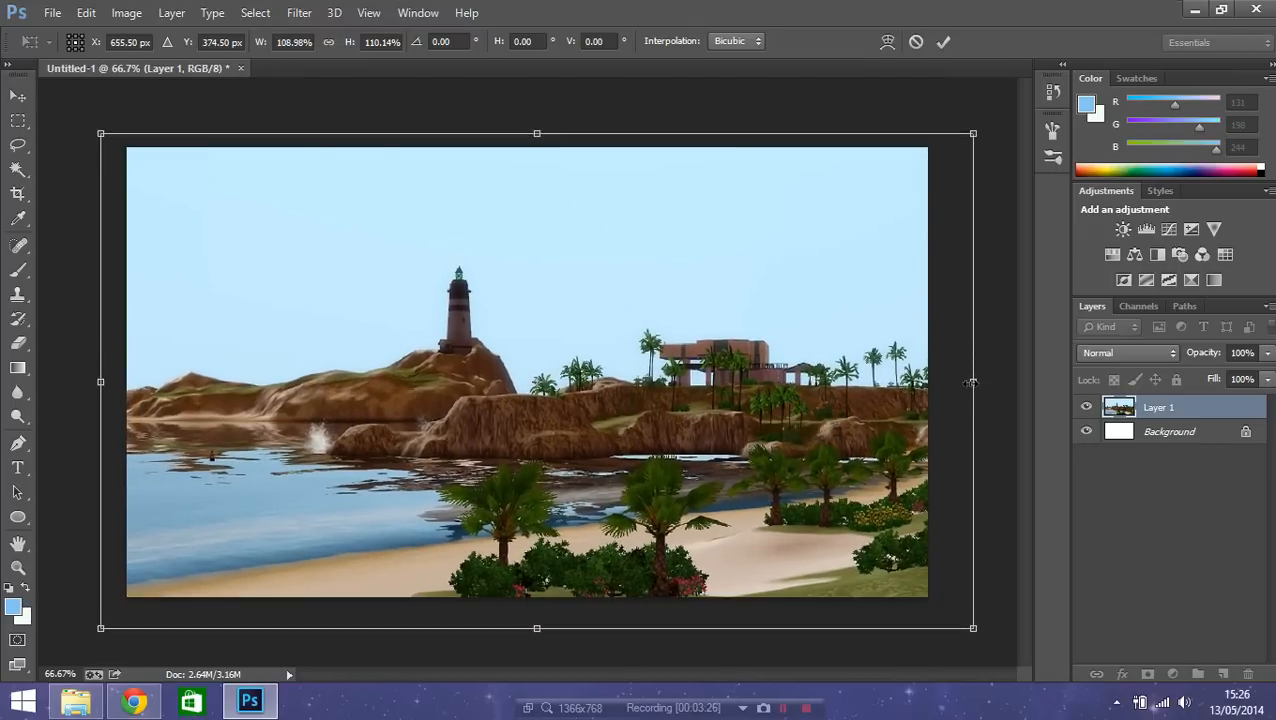
mouse_move(980, 366)
left_mouse_down()
mouse_move(758, 385)
mouse_move(961, 378)
left_mouse_up()
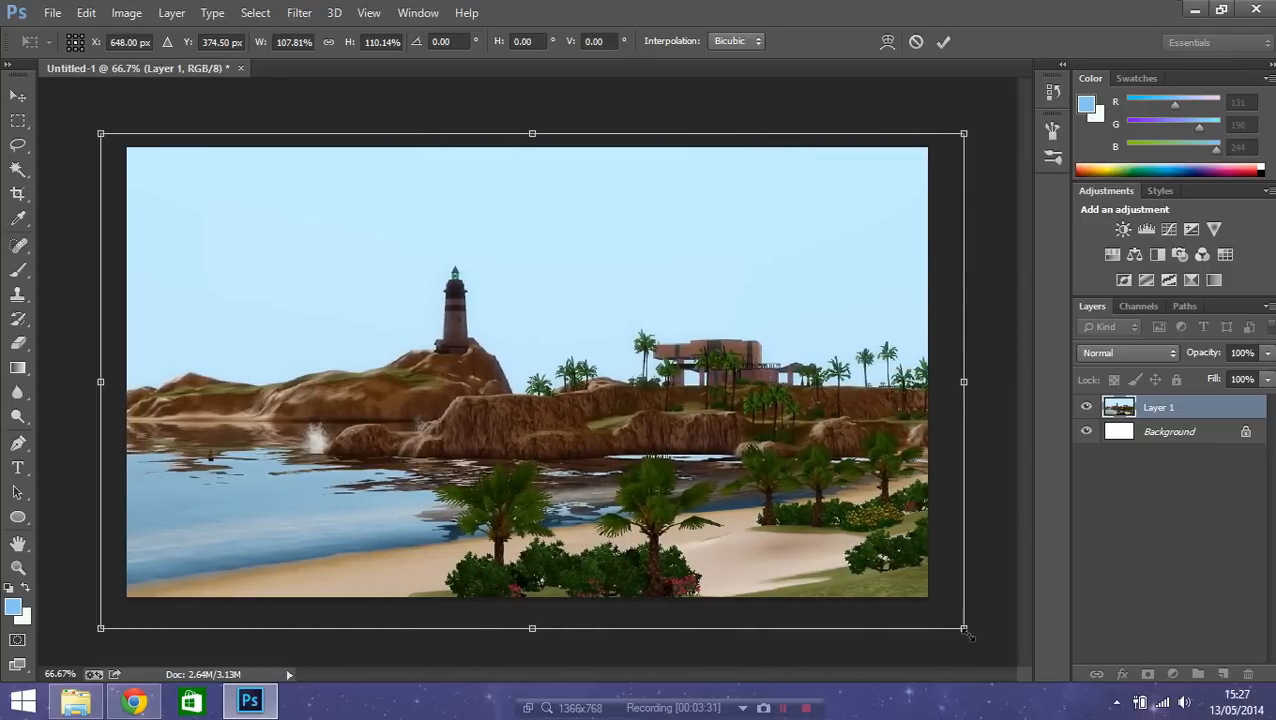
left_click_drag(988, 650, 862, 598)
left_click_drag(855, 525, 939, 598)
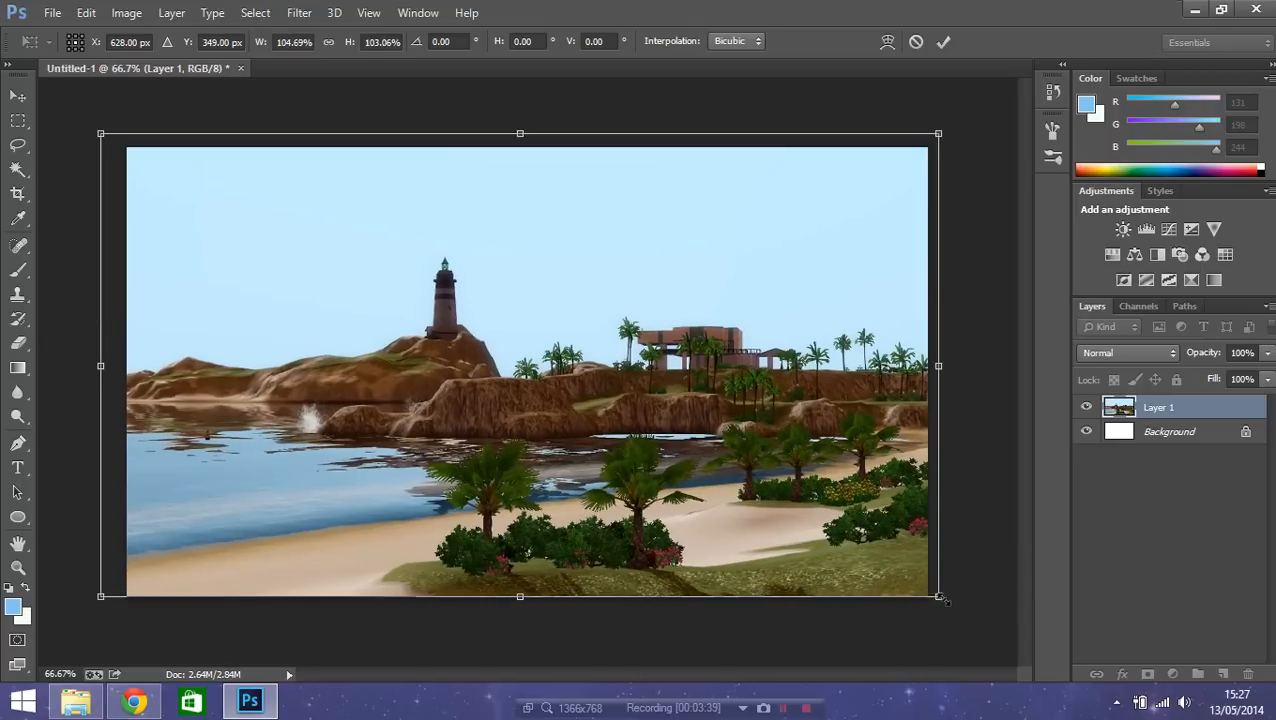
left_click_drag(942, 604, 943, 617)
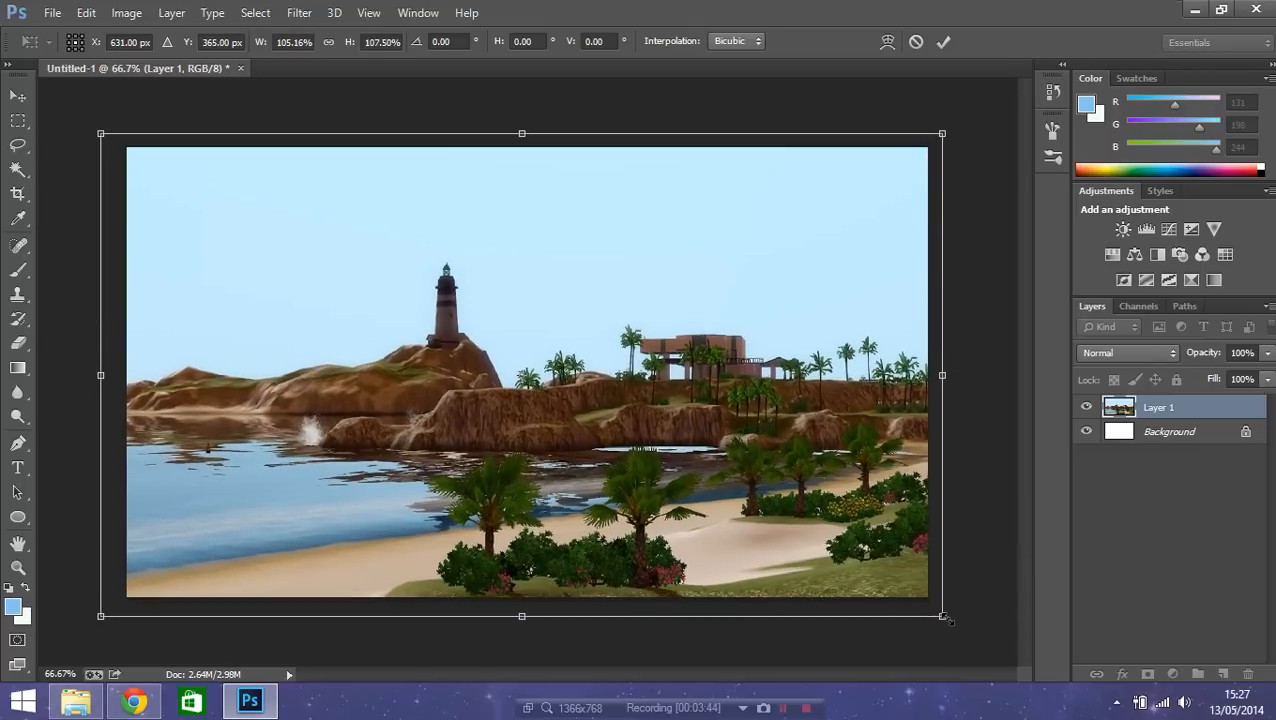
left_click_drag(956, 636, 993, 659)
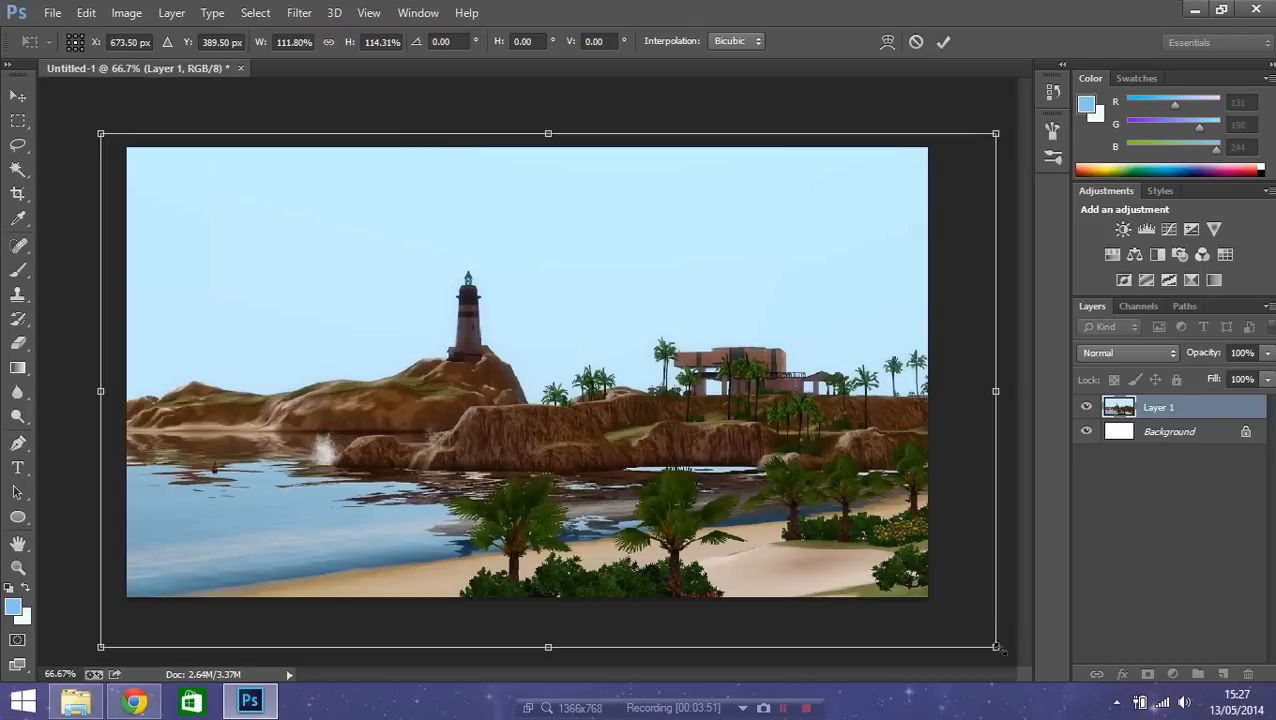
left_click_drag(1008, 663, 1040, 688)
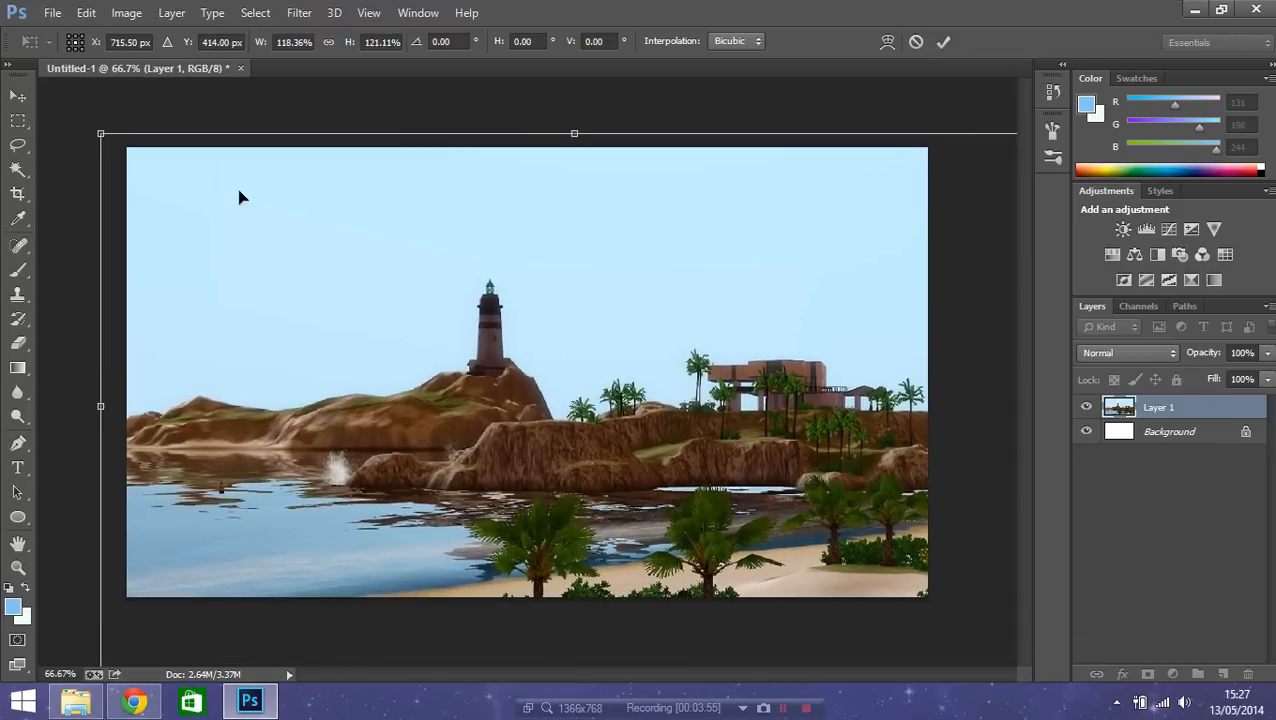
left_click(20, 97)
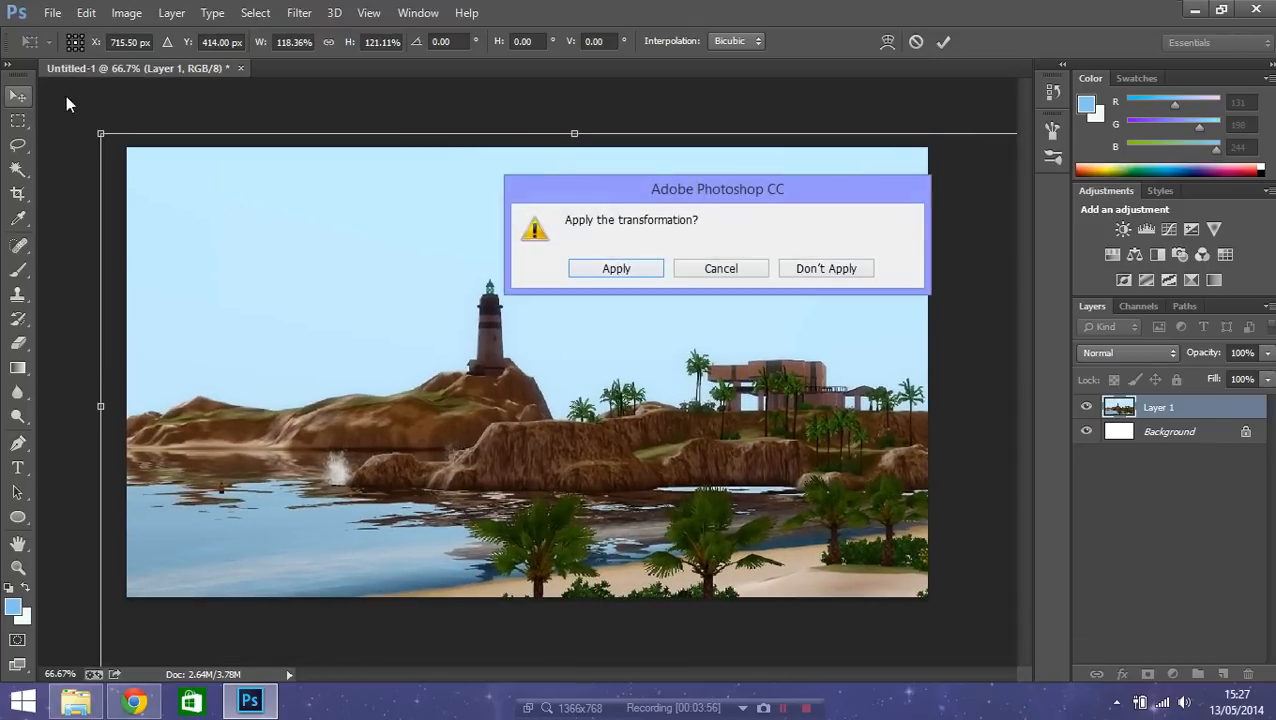
left_click(612, 268)
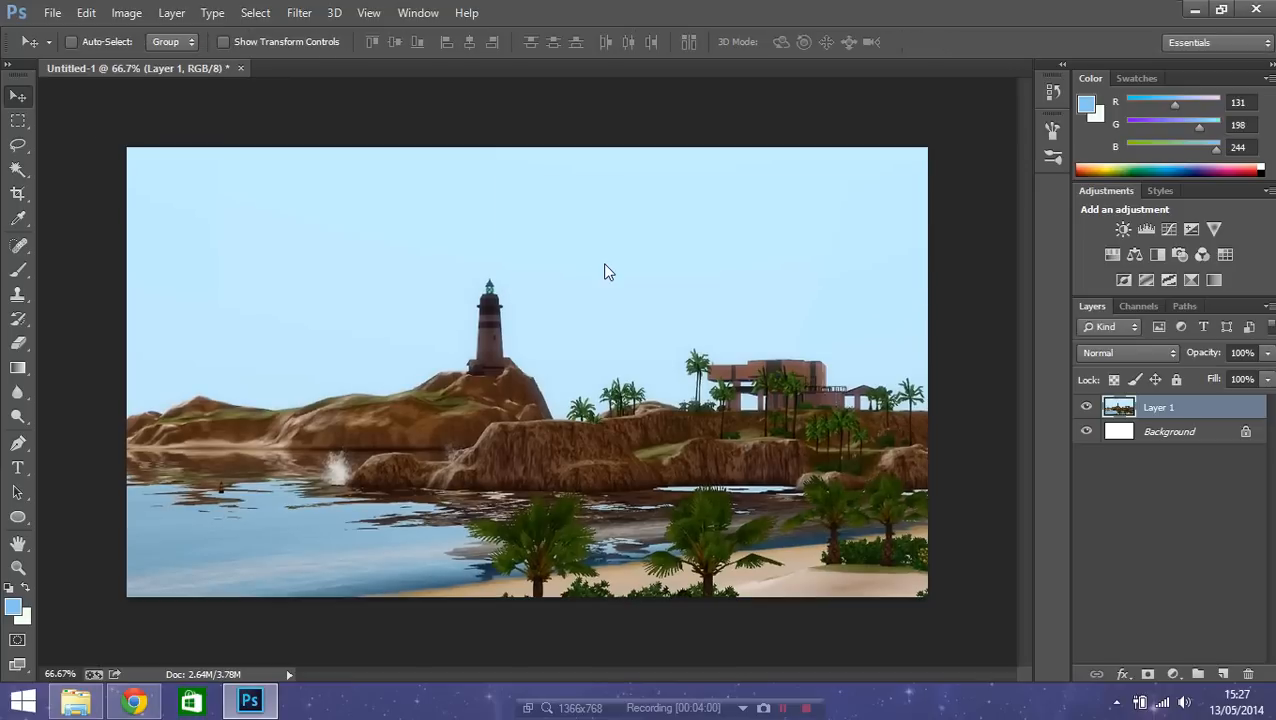
left_click_drag(584, 316, 601, 256)
mouse_move(658, 348)
left_mouse_down()
mouse_move(652, 300)
mouse_move(668, 318)
mouse_move(655, 336)
left_mouse_up()
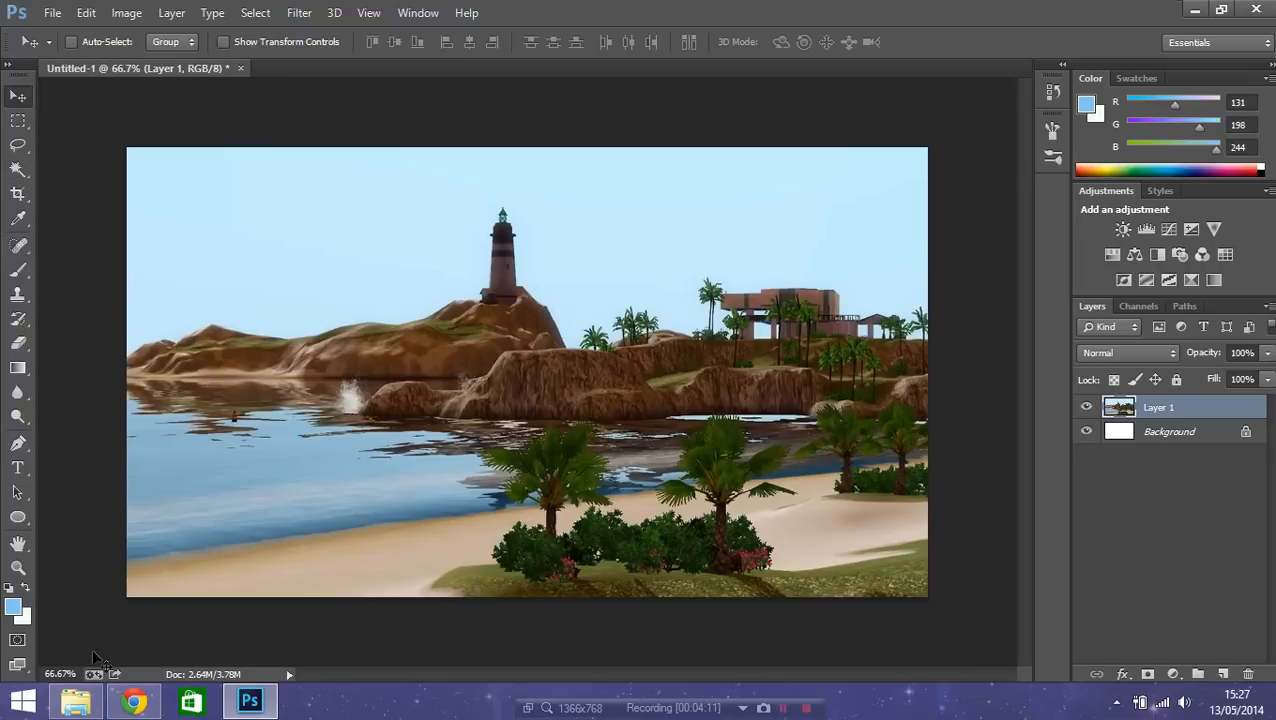
- Switch to the Sims 3 Screenshots folder in File Explorer and open Screenshot-42 in Photoshop
mouse_move(138, 705)
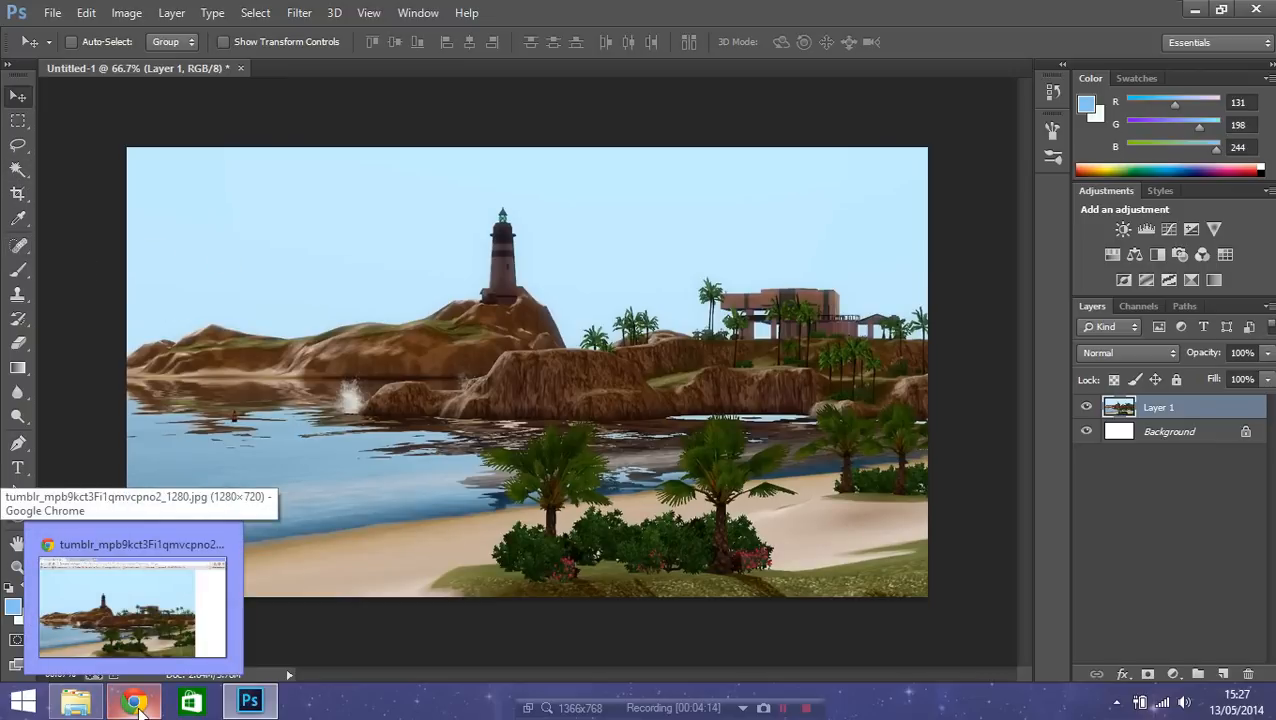
left_click(76, 703)
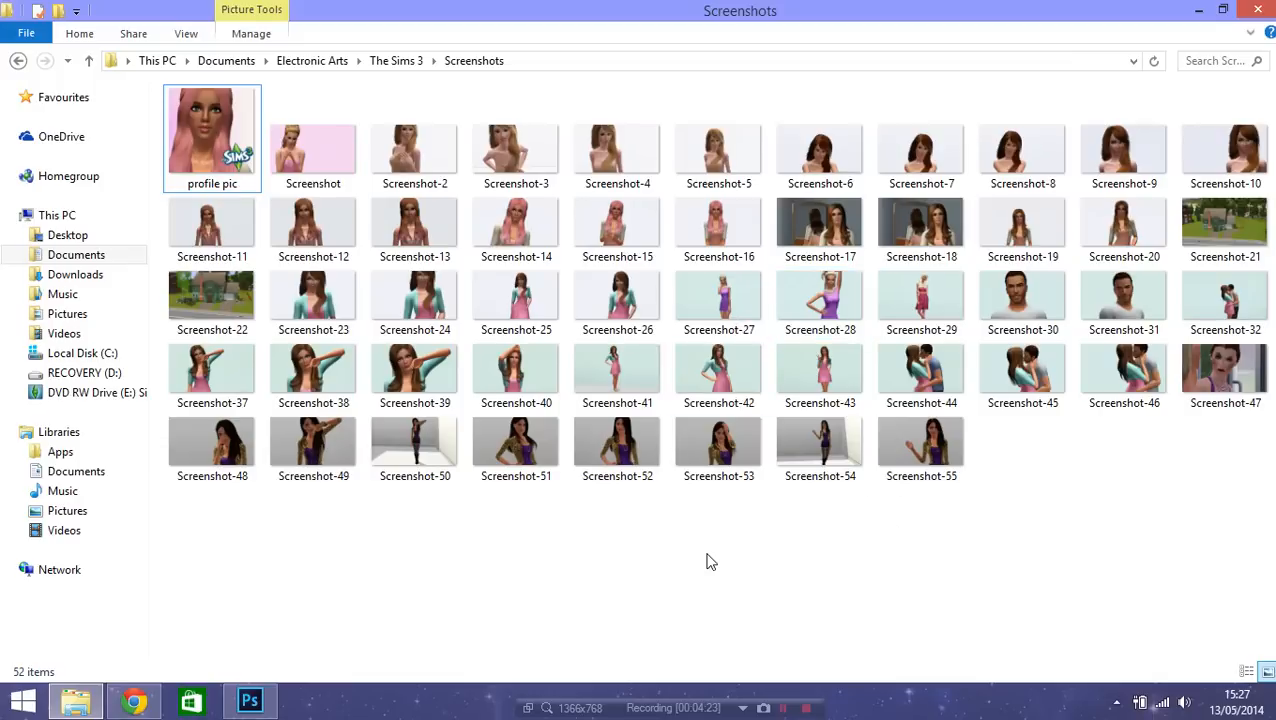
right_click(729, 374)
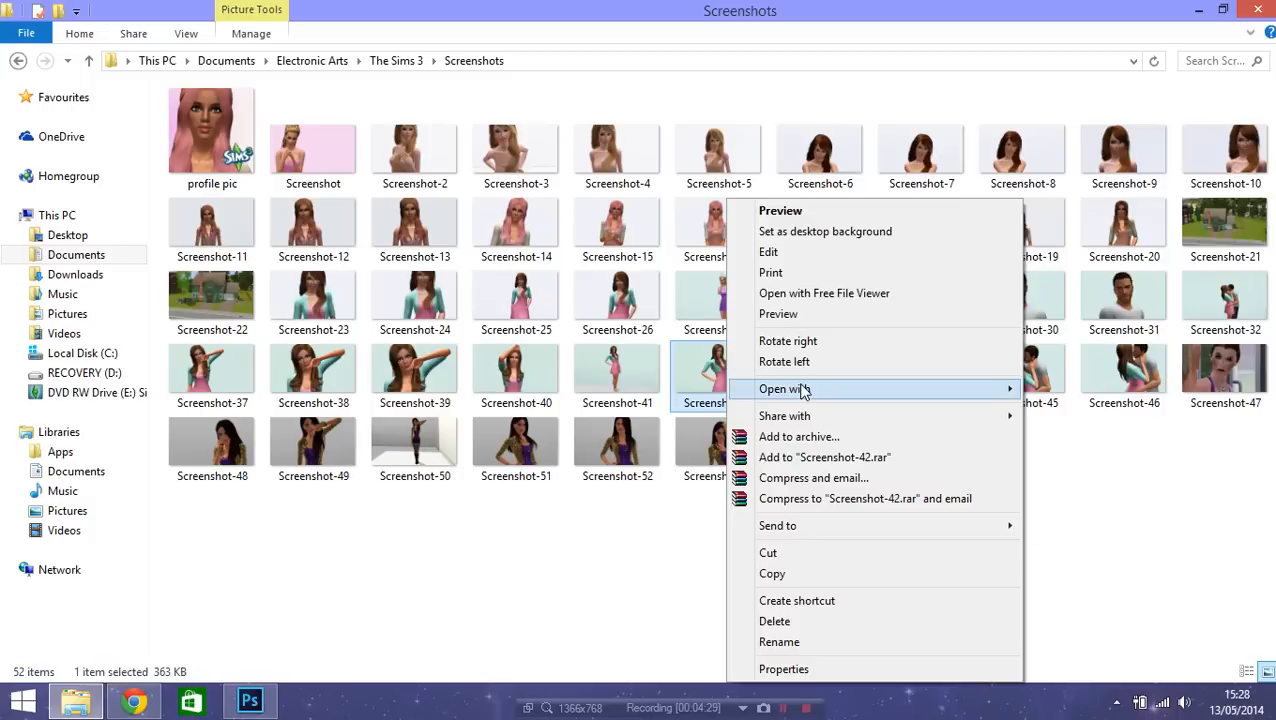
mouse_move(800, 388)
left_click(1073, 393)
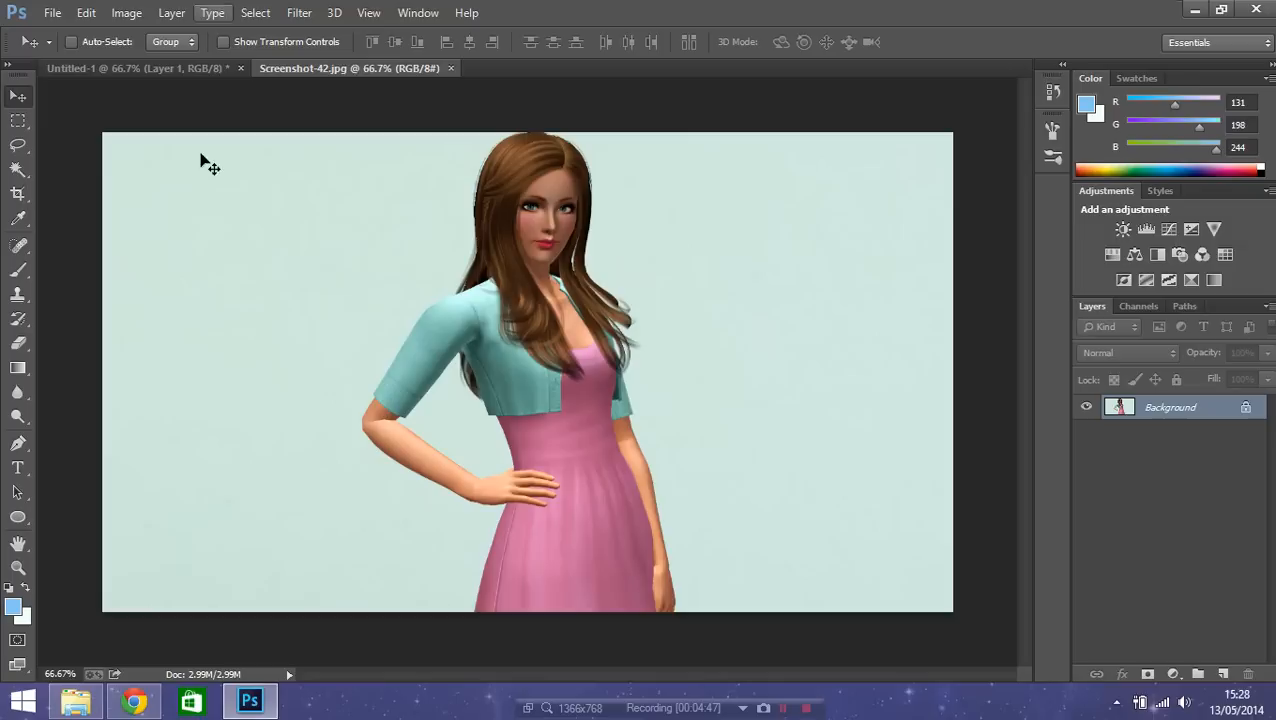
left_click_drag(708, 441, 727, 406)
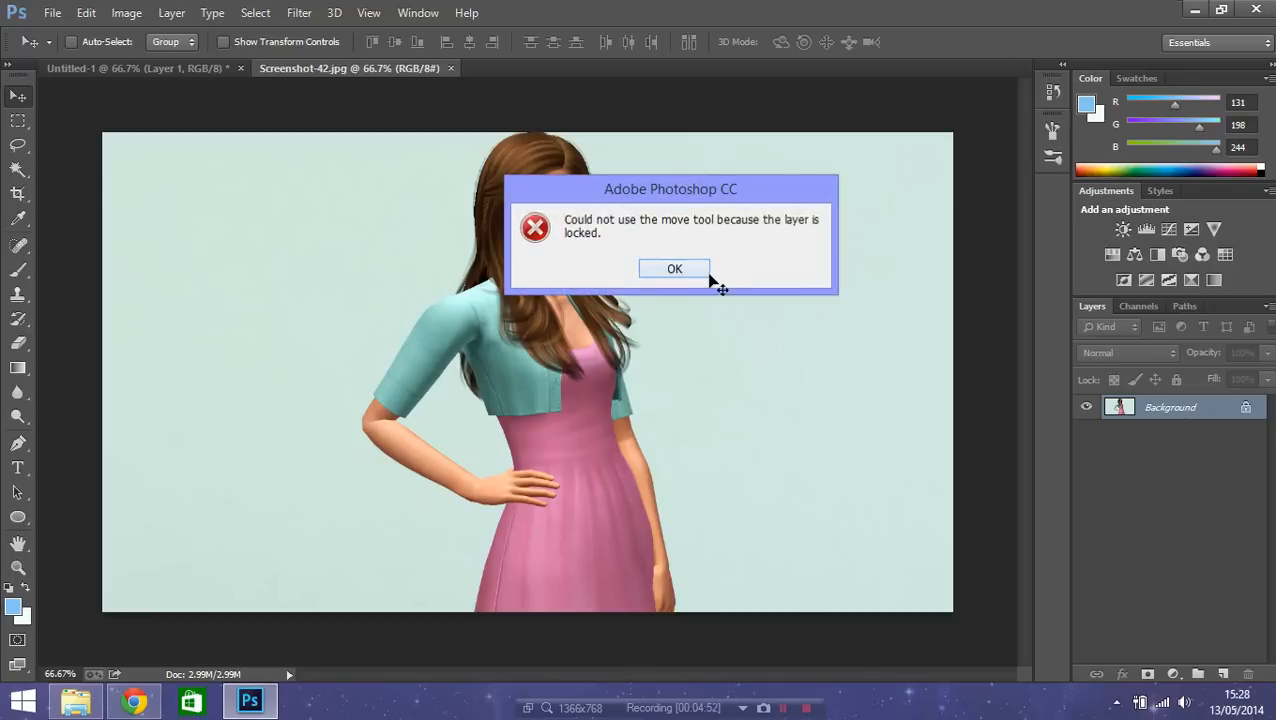
left_click(706, 274)
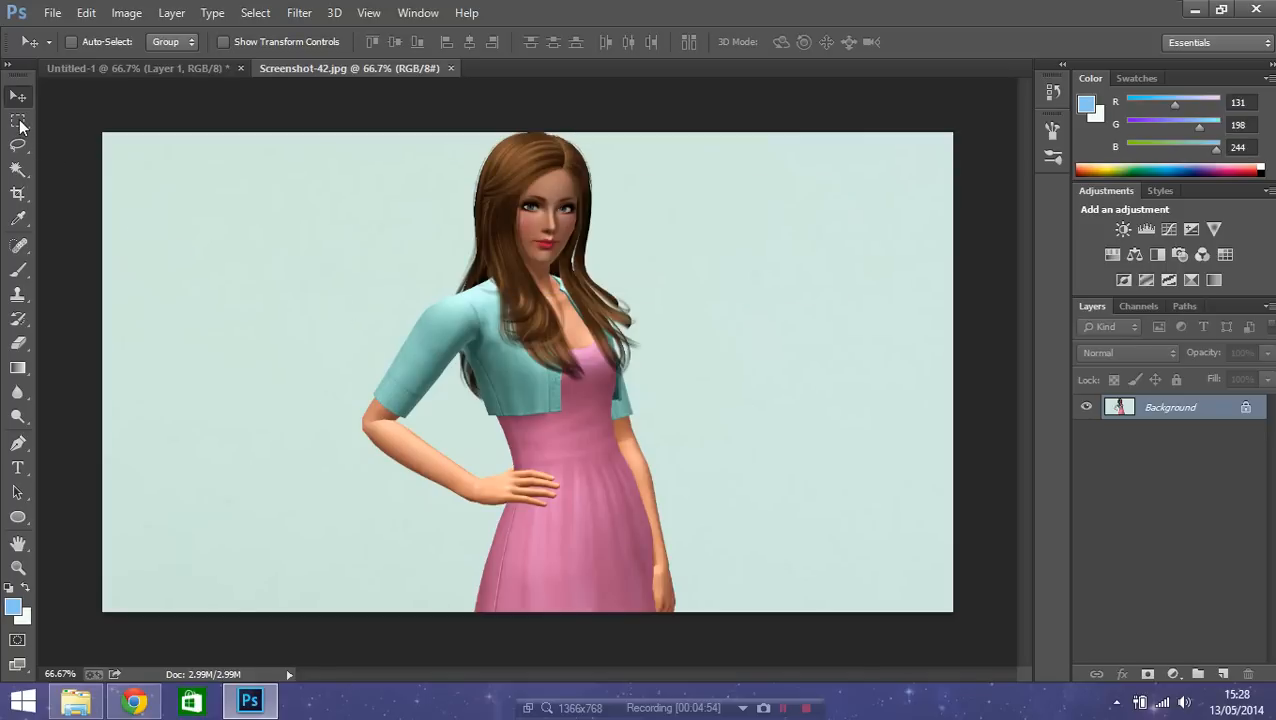
left_click(134, 702)
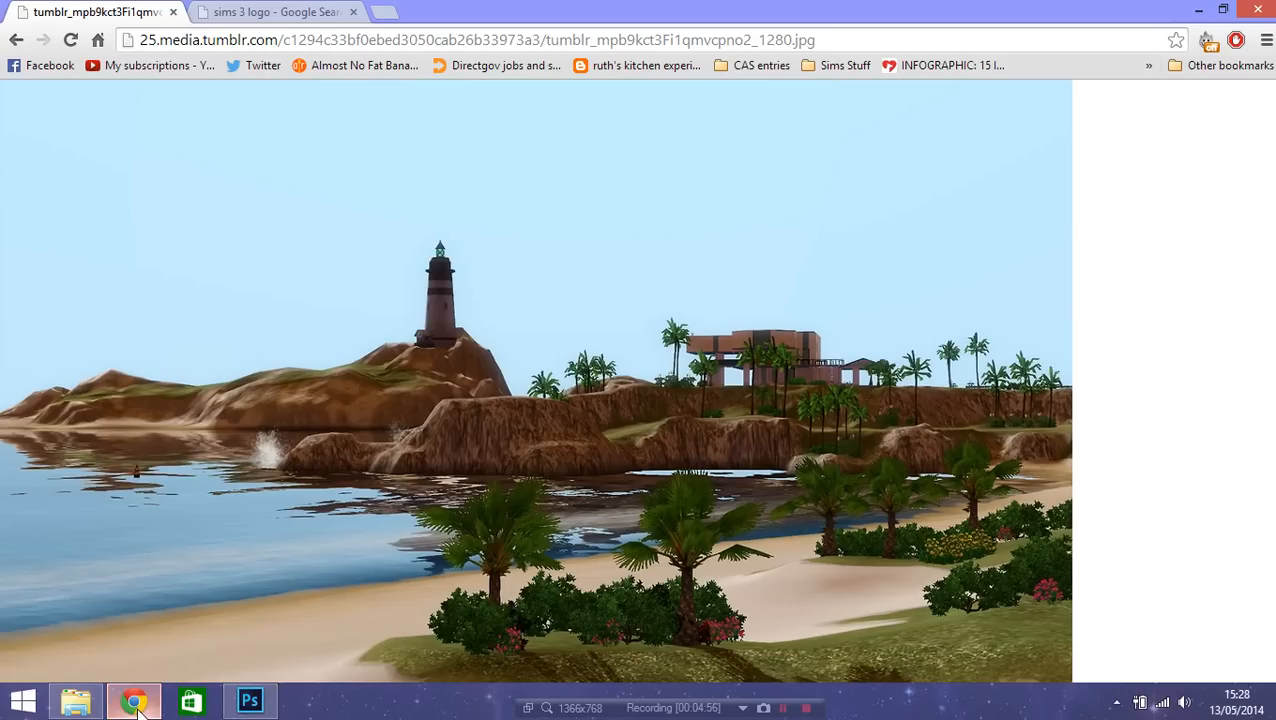
left_click(137, 703)
left_click(95, 705)
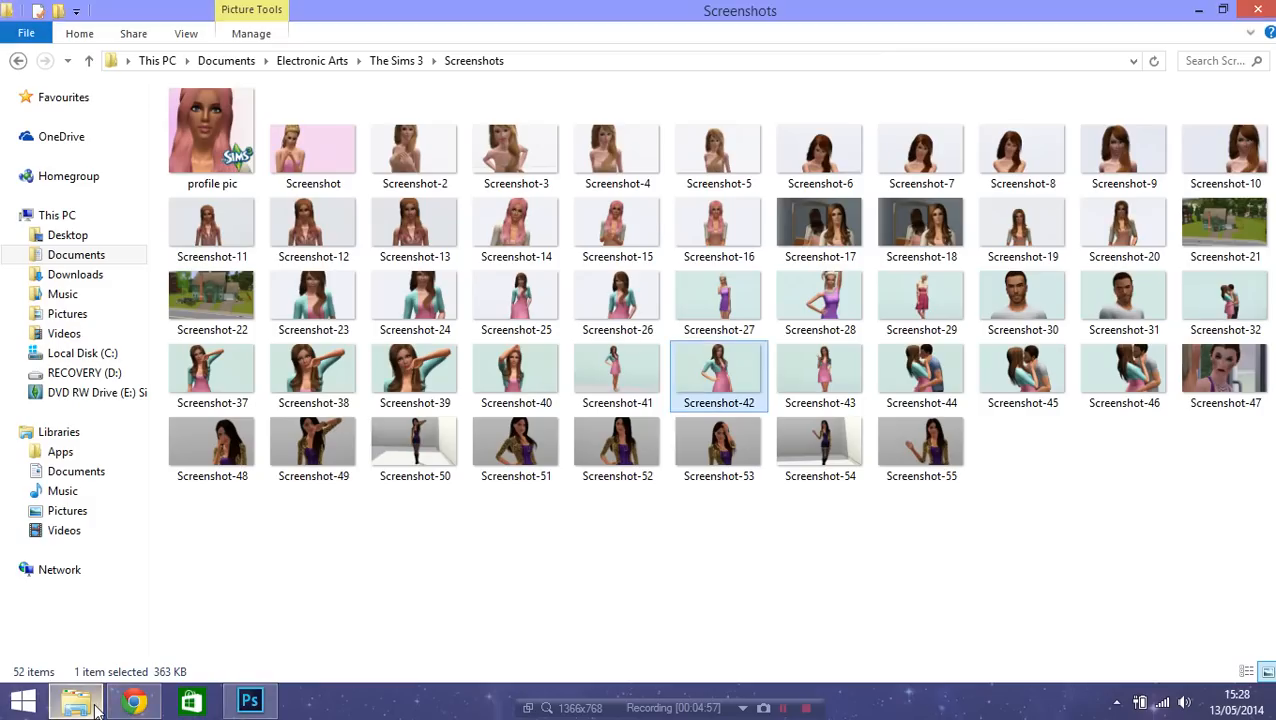
left_click(95, 705)
- Cut a full-height rectangular area around the character from Screenshot-42 and paste it into the Untitled-1 beach document
left_click(18, 120)
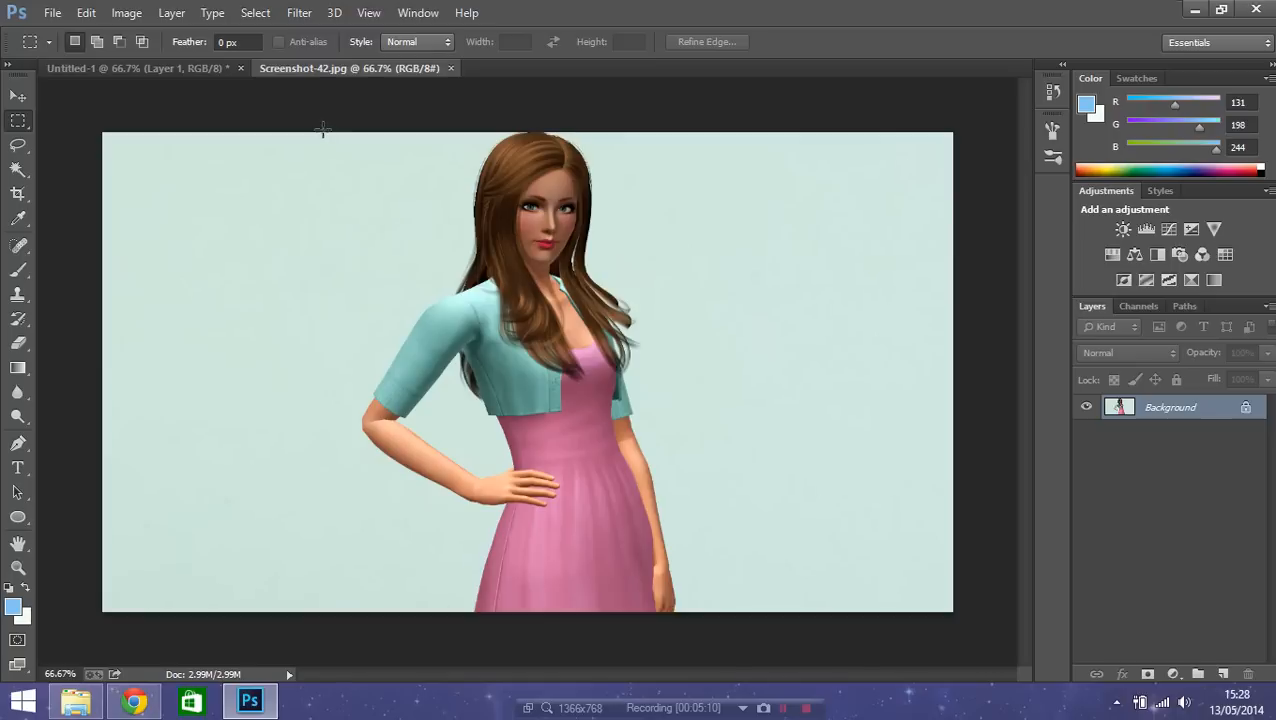
left_click_drag(308, 132, 761, 652)
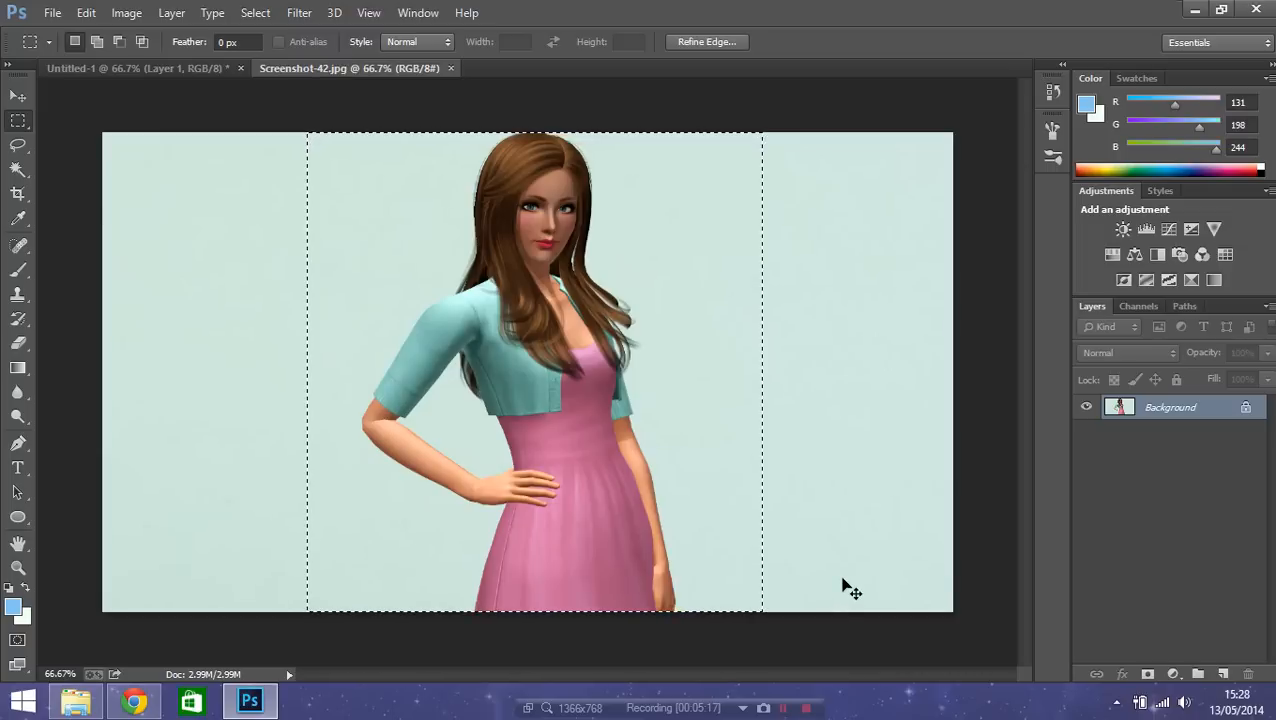
key("Delete")
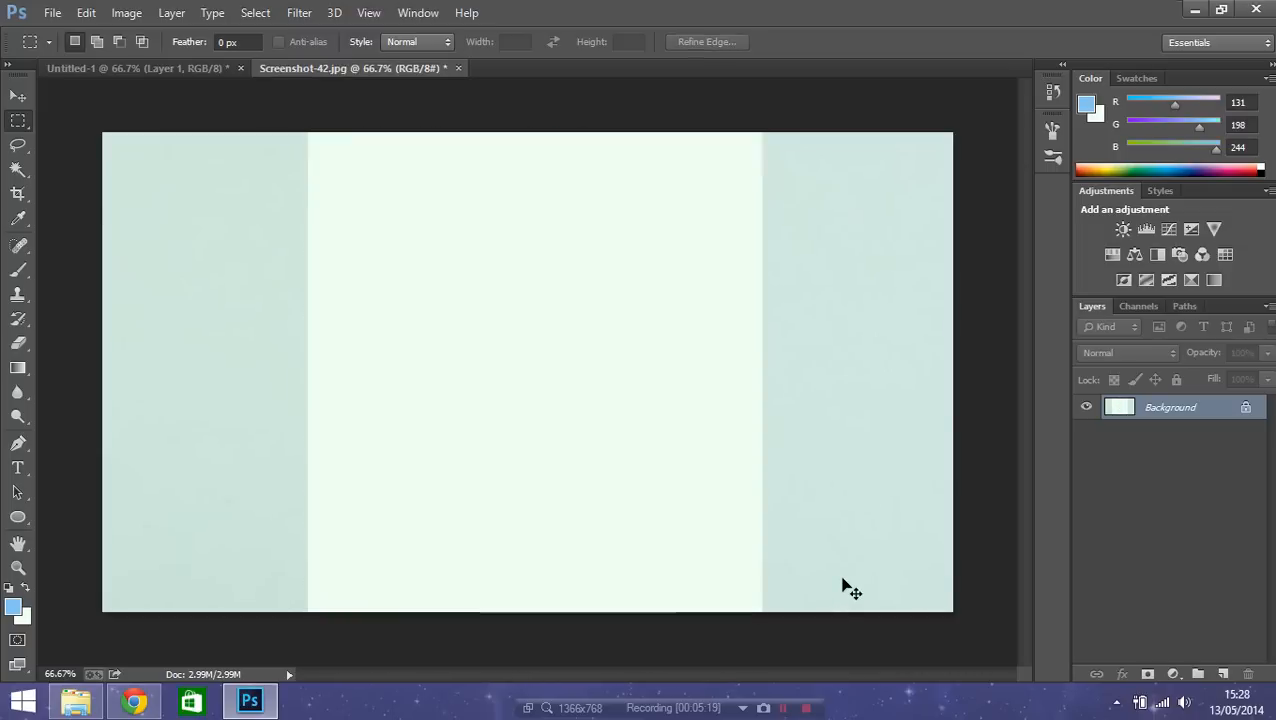
left_click(116, 70)
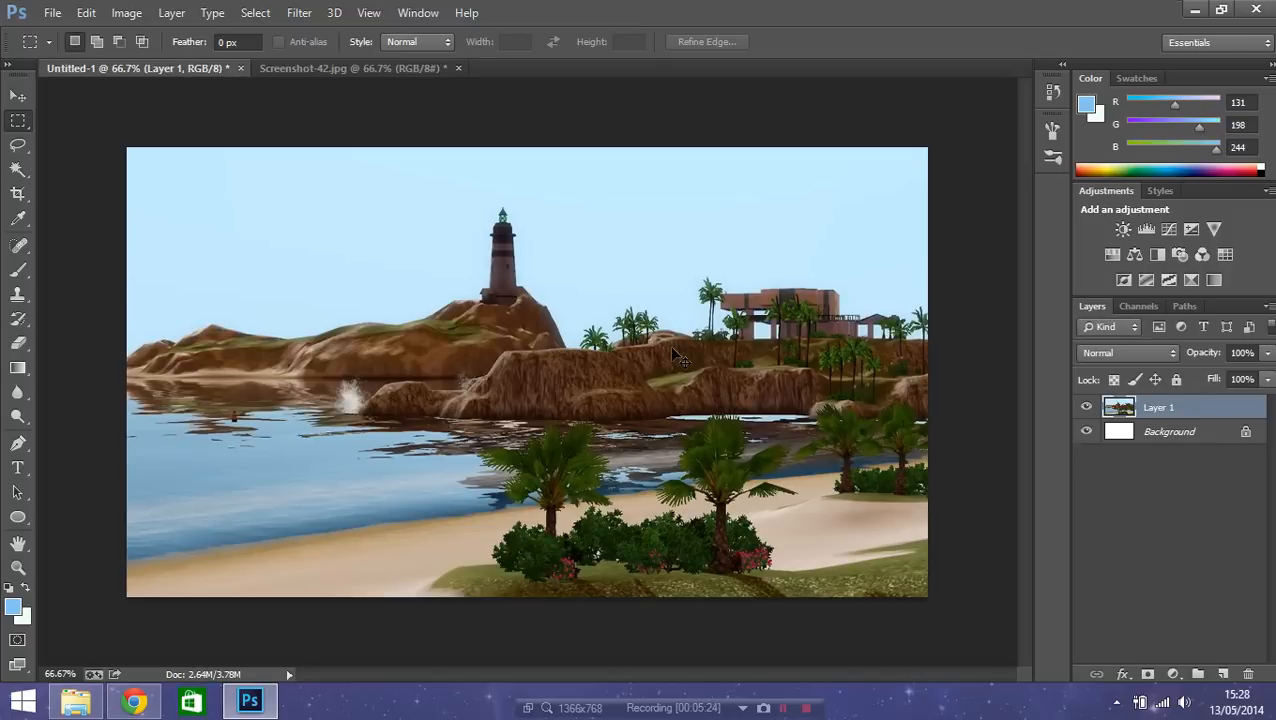
key("ctrl+v")
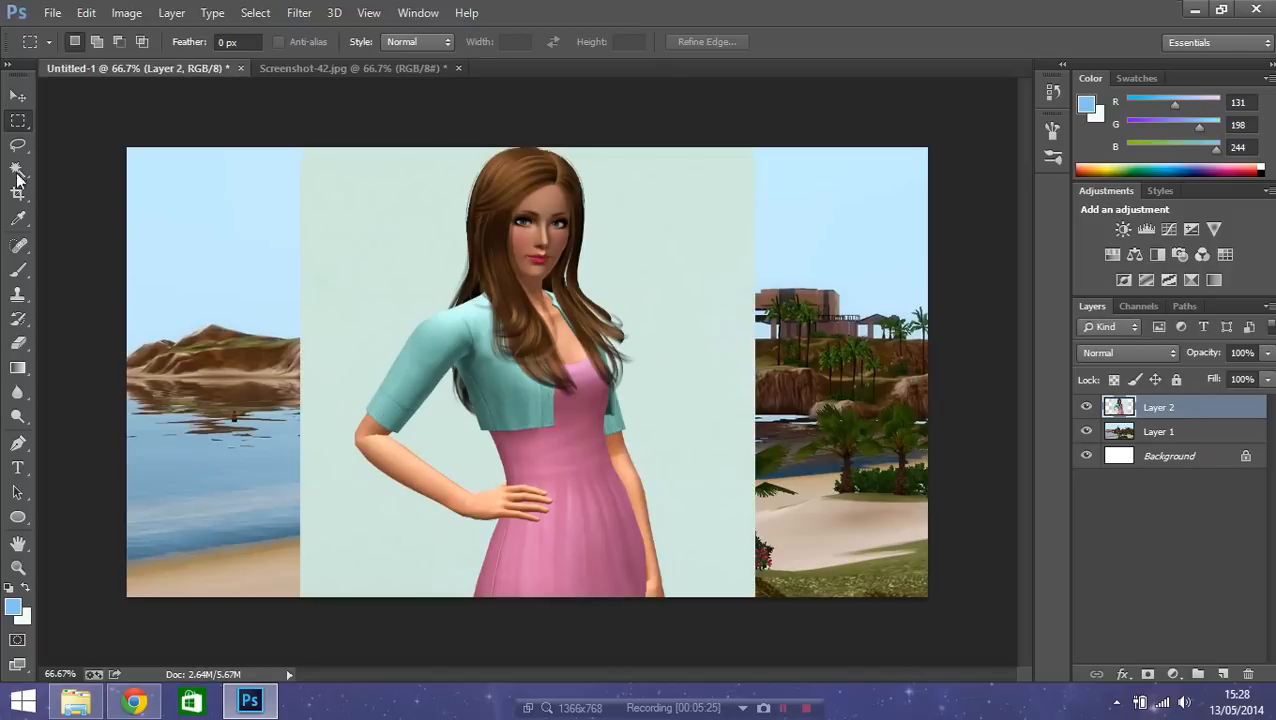
- Remove the pale background on both sides of the character and inside the bent arm using the Magic Wand, and clear the selection
left_click(18, 172)
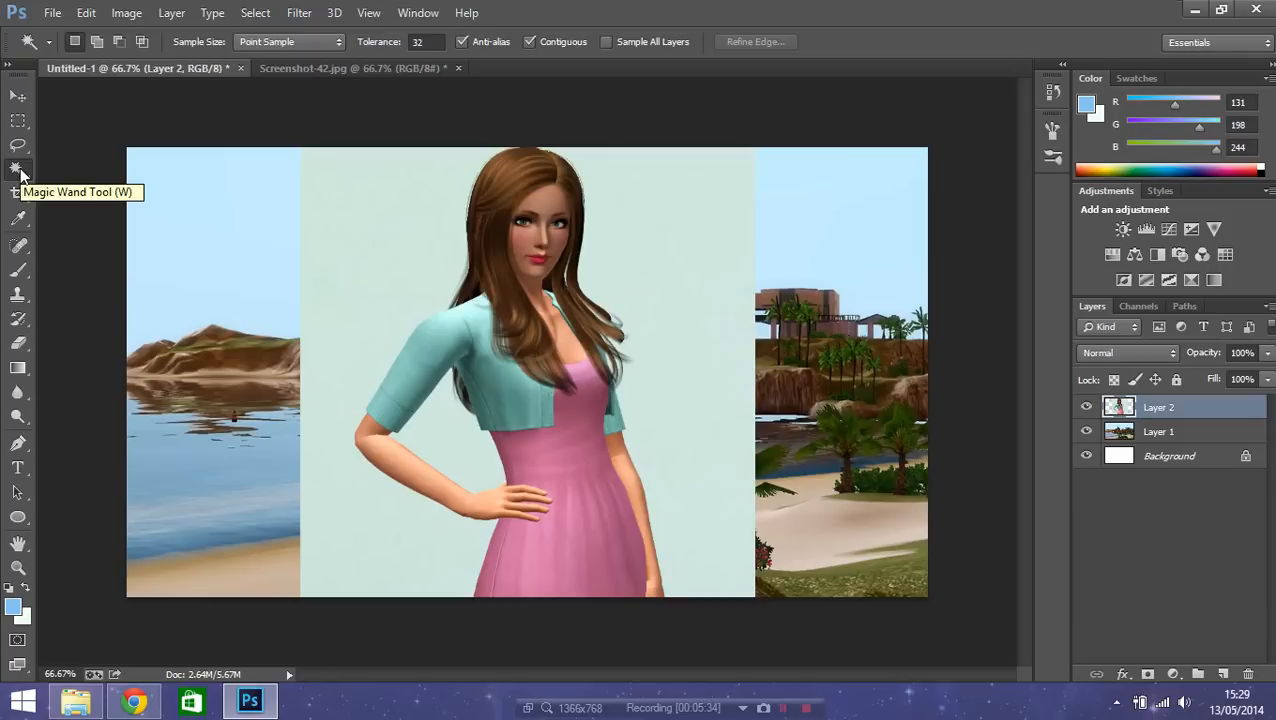
left_click(372, 260)
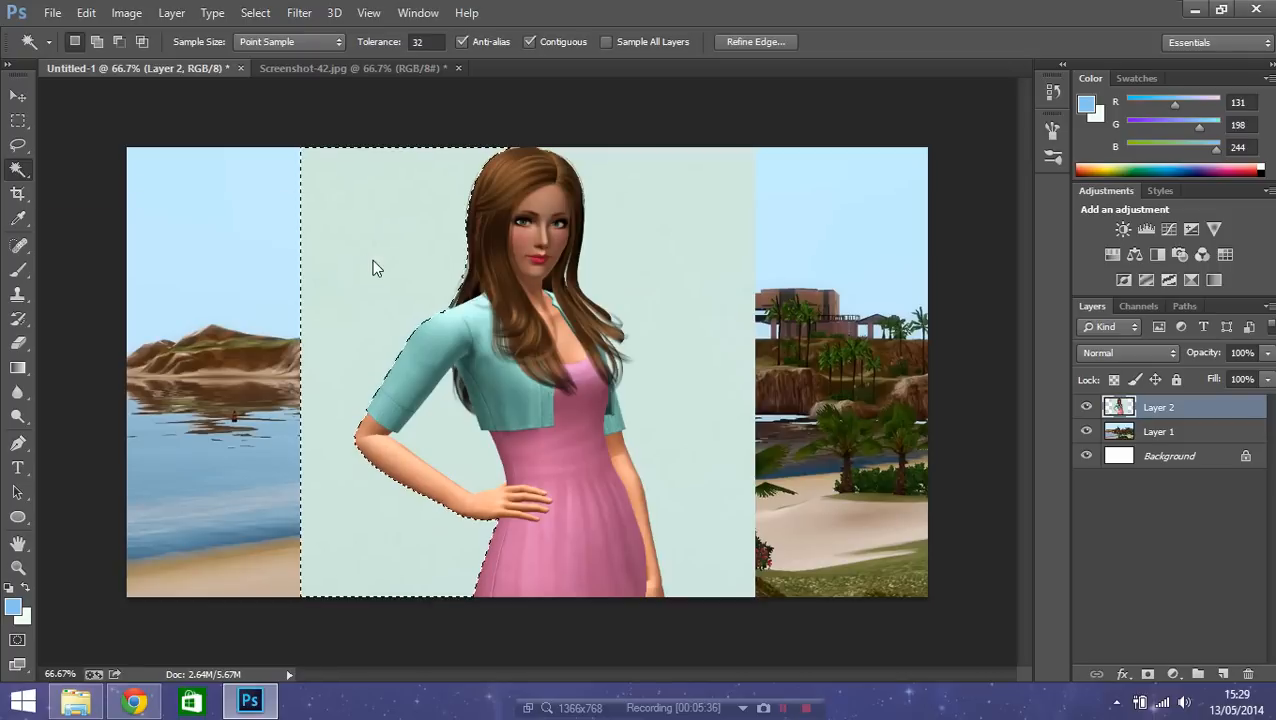
key("Delete")
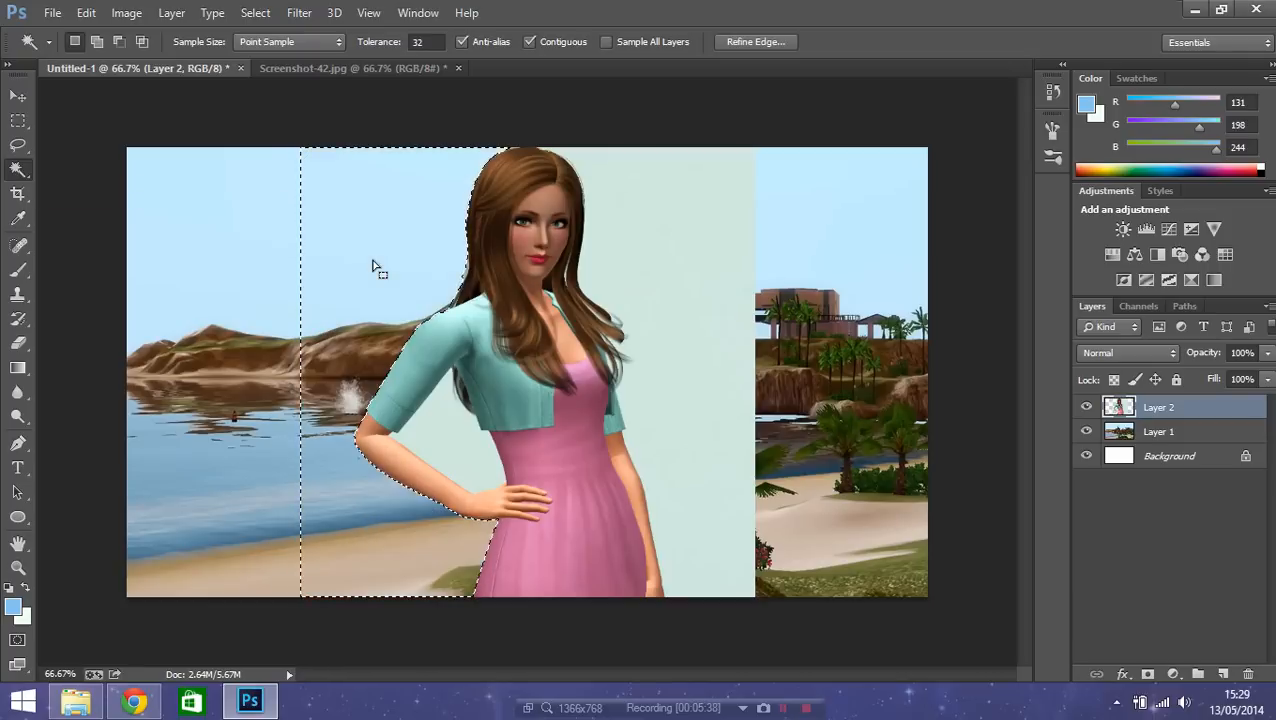
left_click(446, 432)
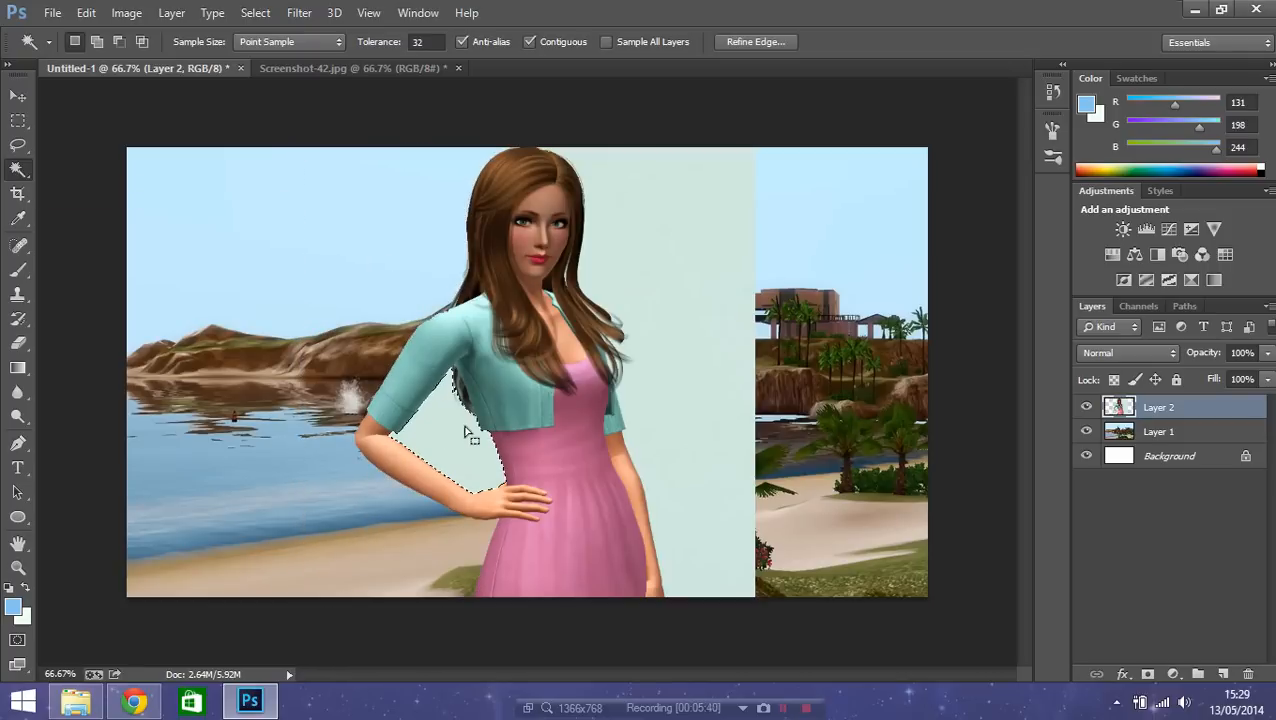
key("Delete")
left_click(711, 484)
key("Delete")
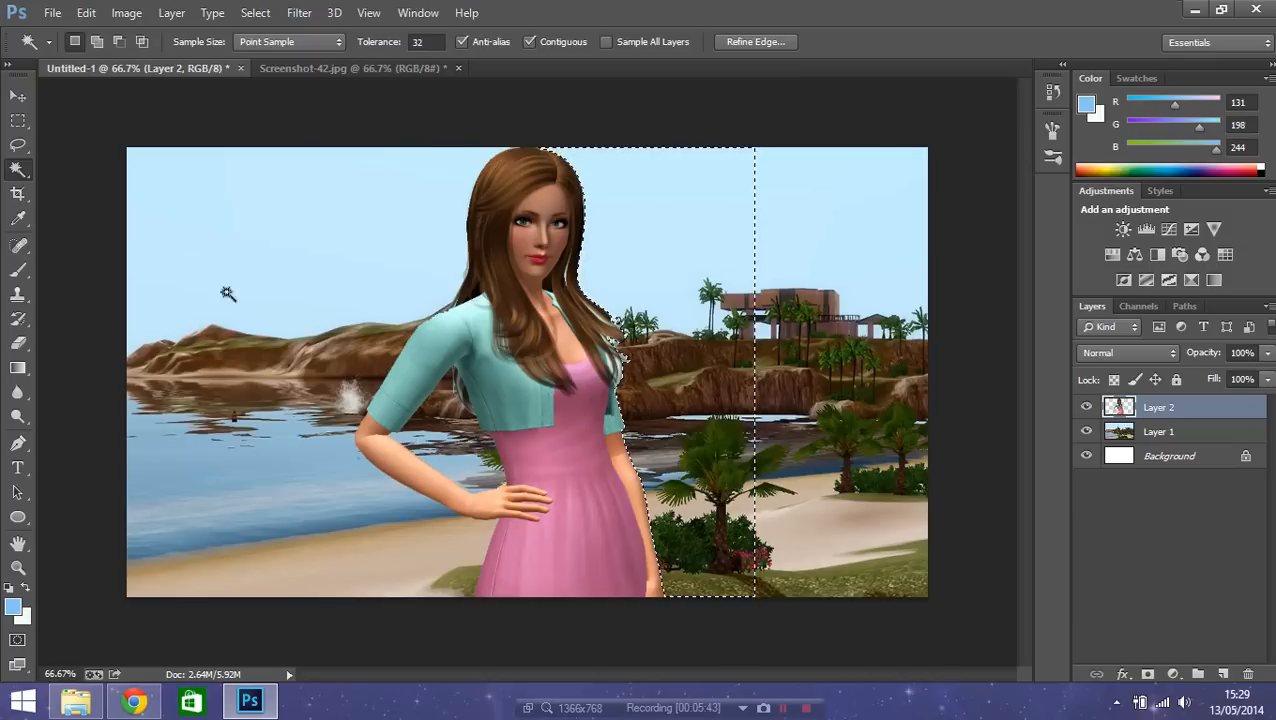
left_click(65, 140)
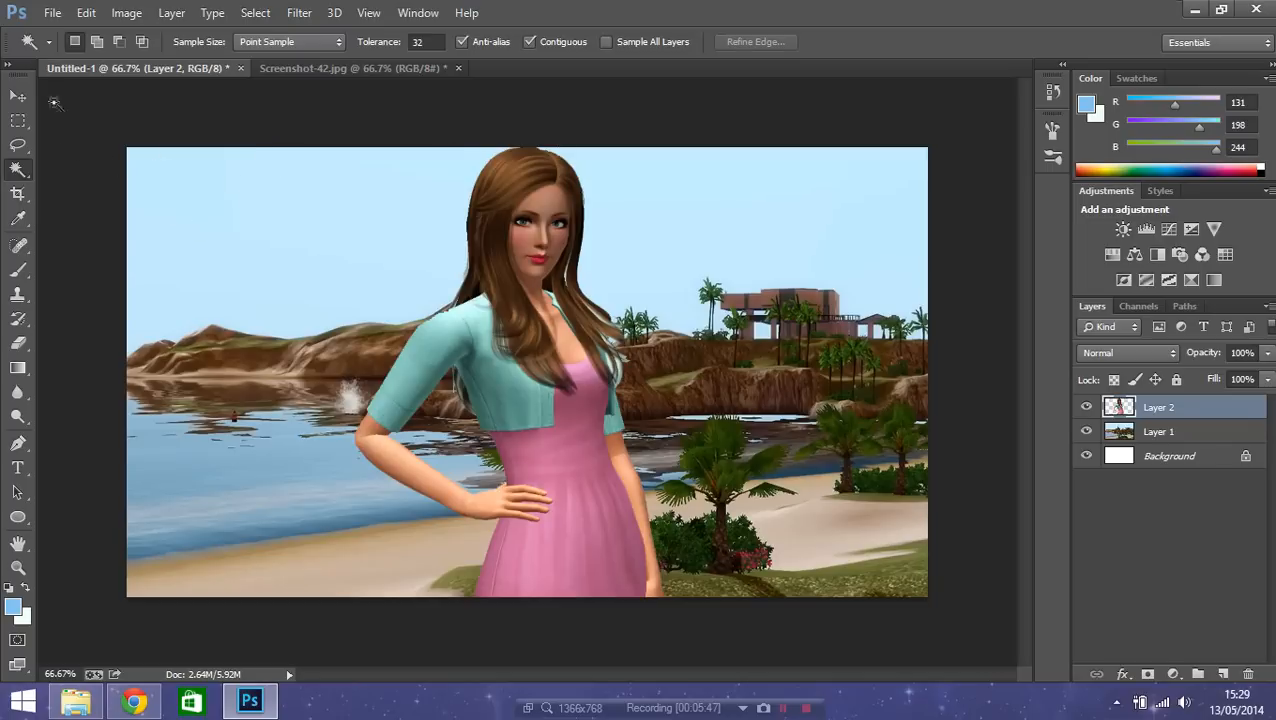
- Move the character layer about 7 cm left and 5.6 cm up, delete the leftover pale strips beside the skirt, and deselect
left_click(17, 96)
left_click_drag(539, 396, 503, 342)
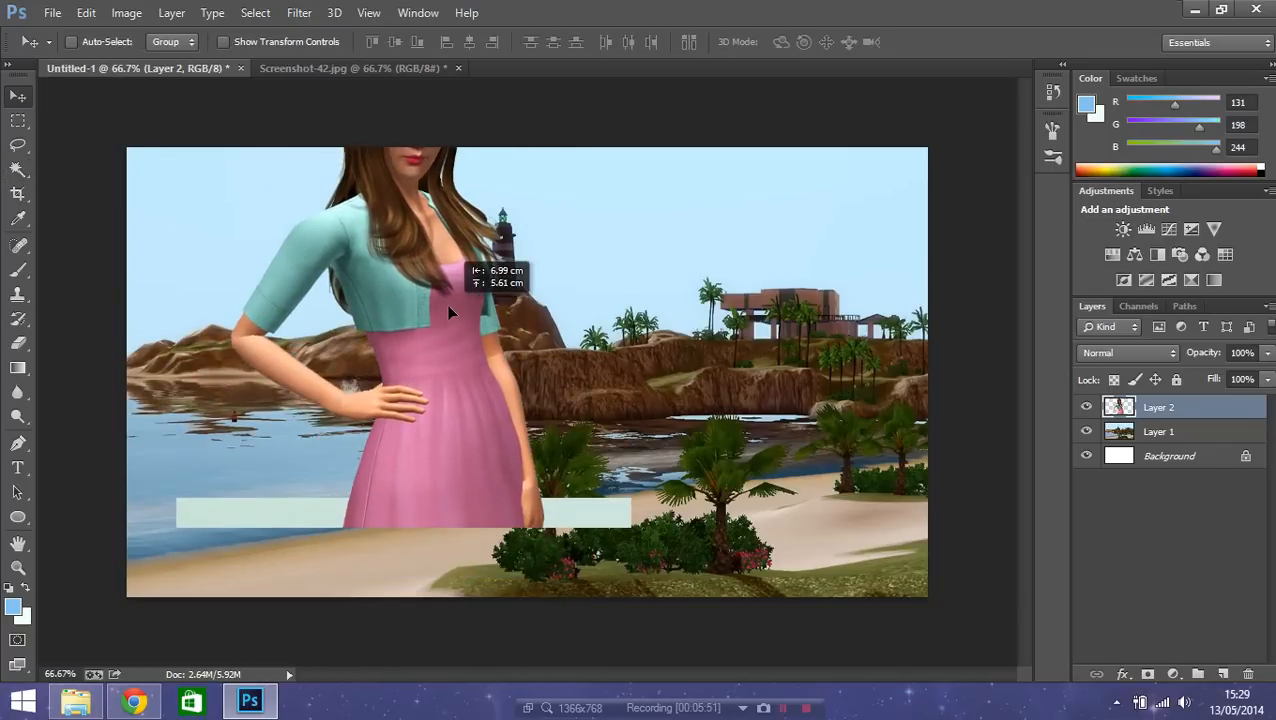
left_click(16, 170)
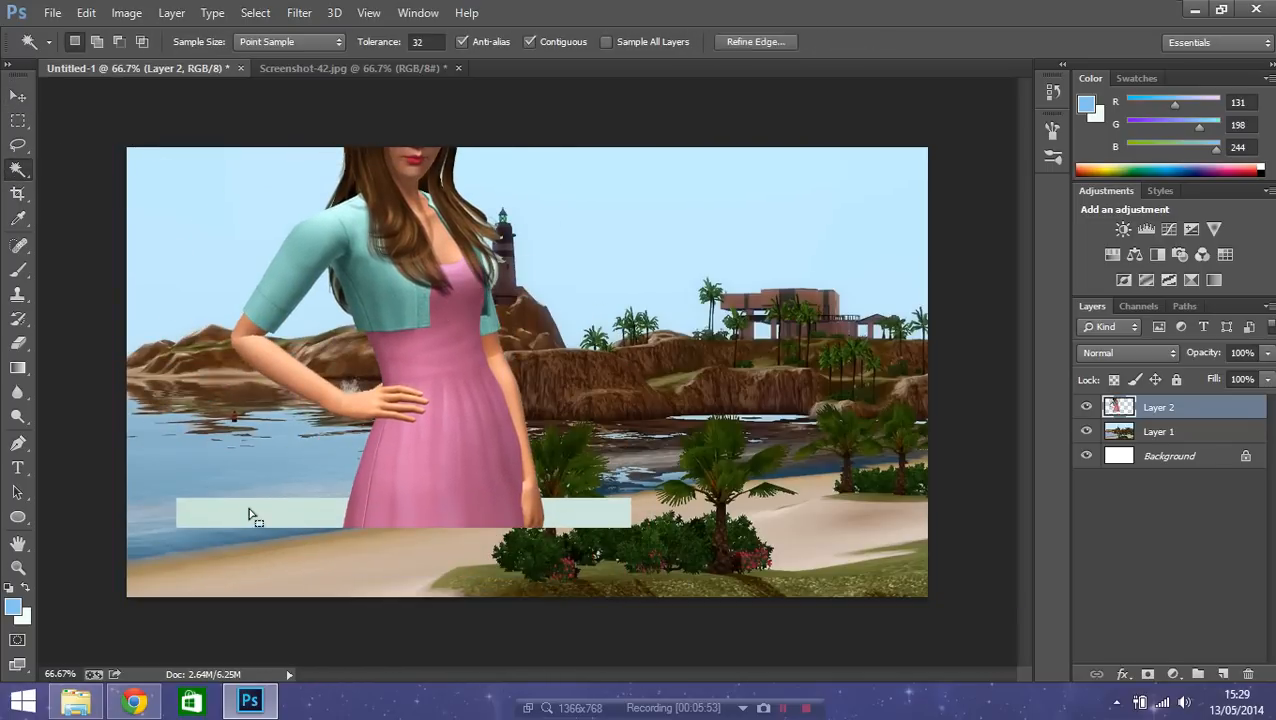
left_click(262, 513)
key("Delete")
left_click(607, 521)
key("Delete")
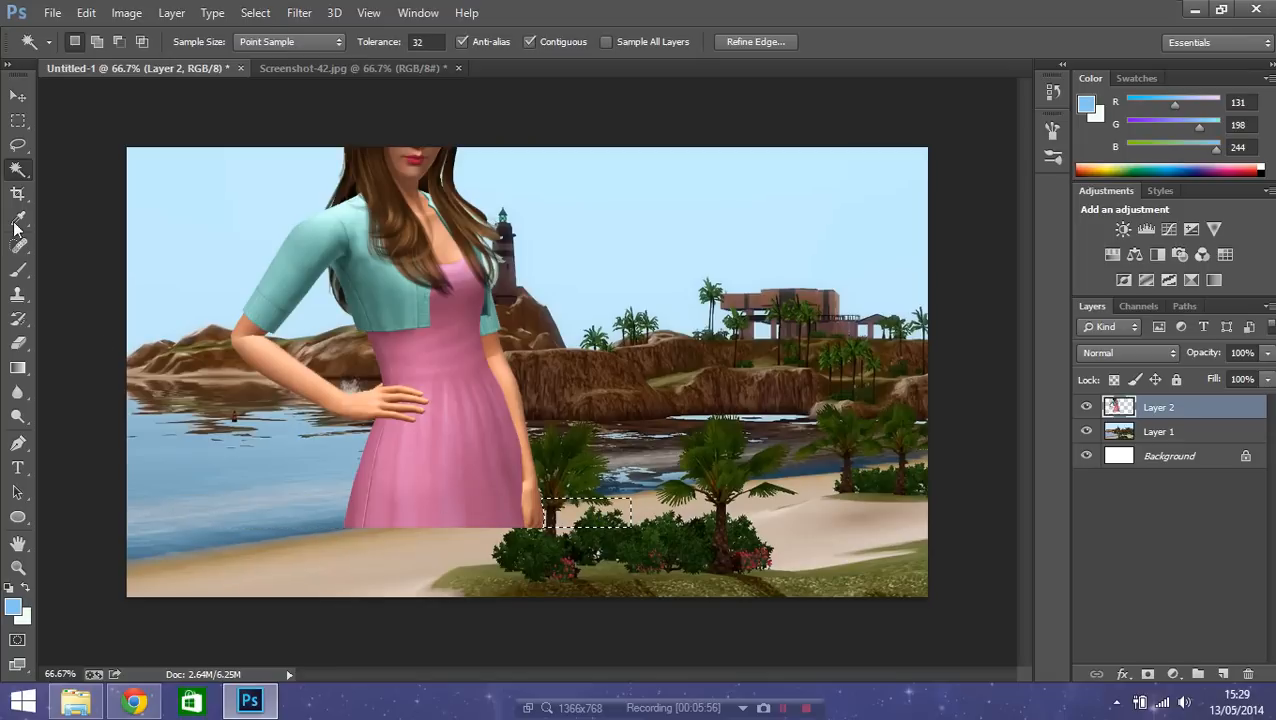
left_click(18, 98)
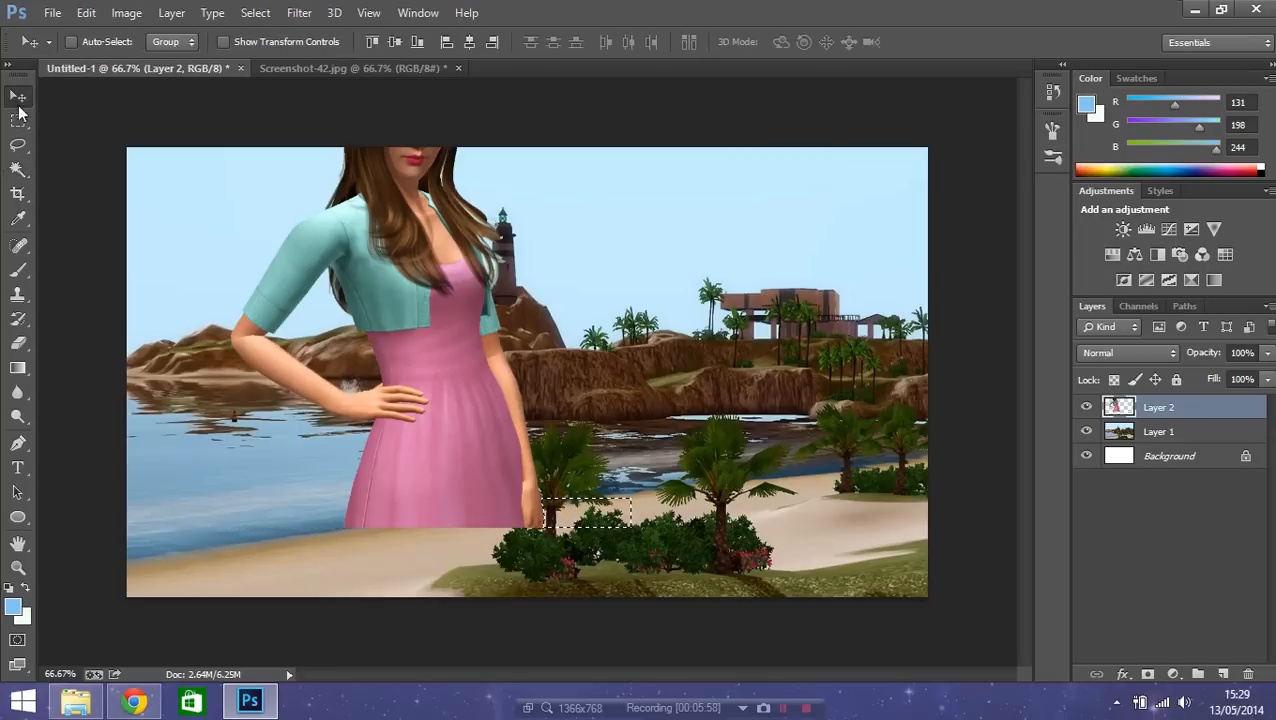
left_click(18, 170)
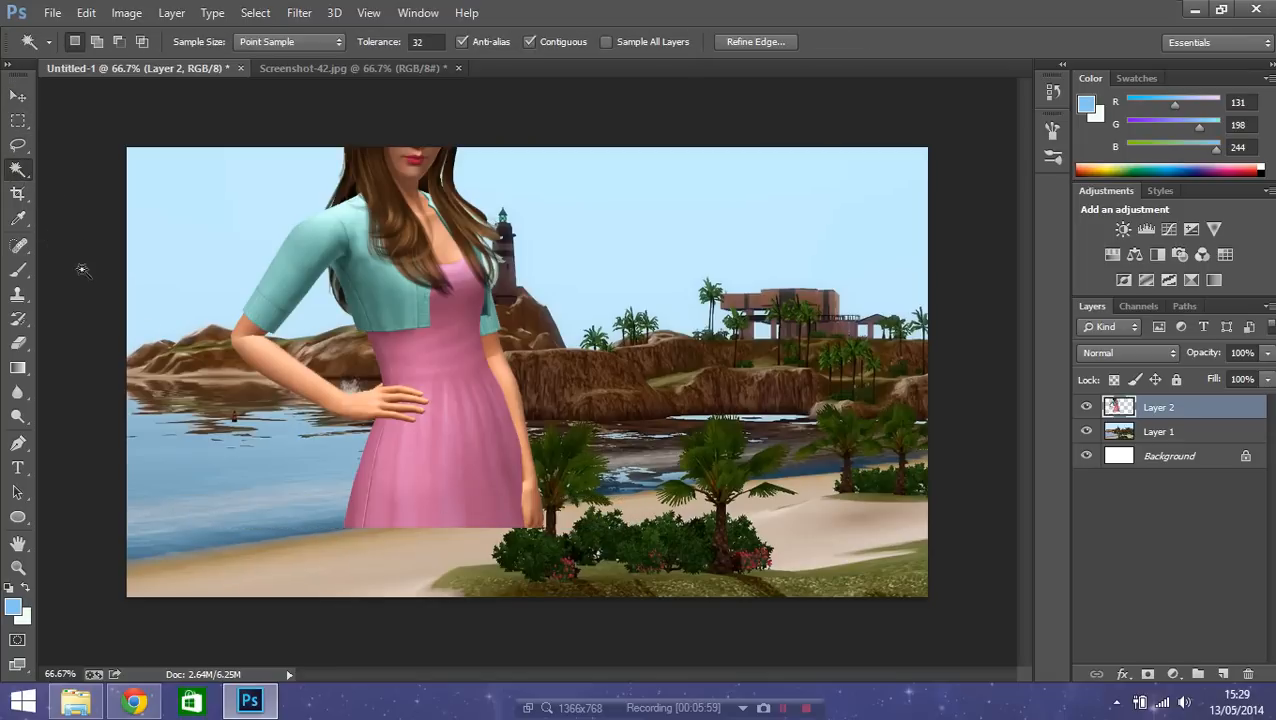
key("ctrl+d")
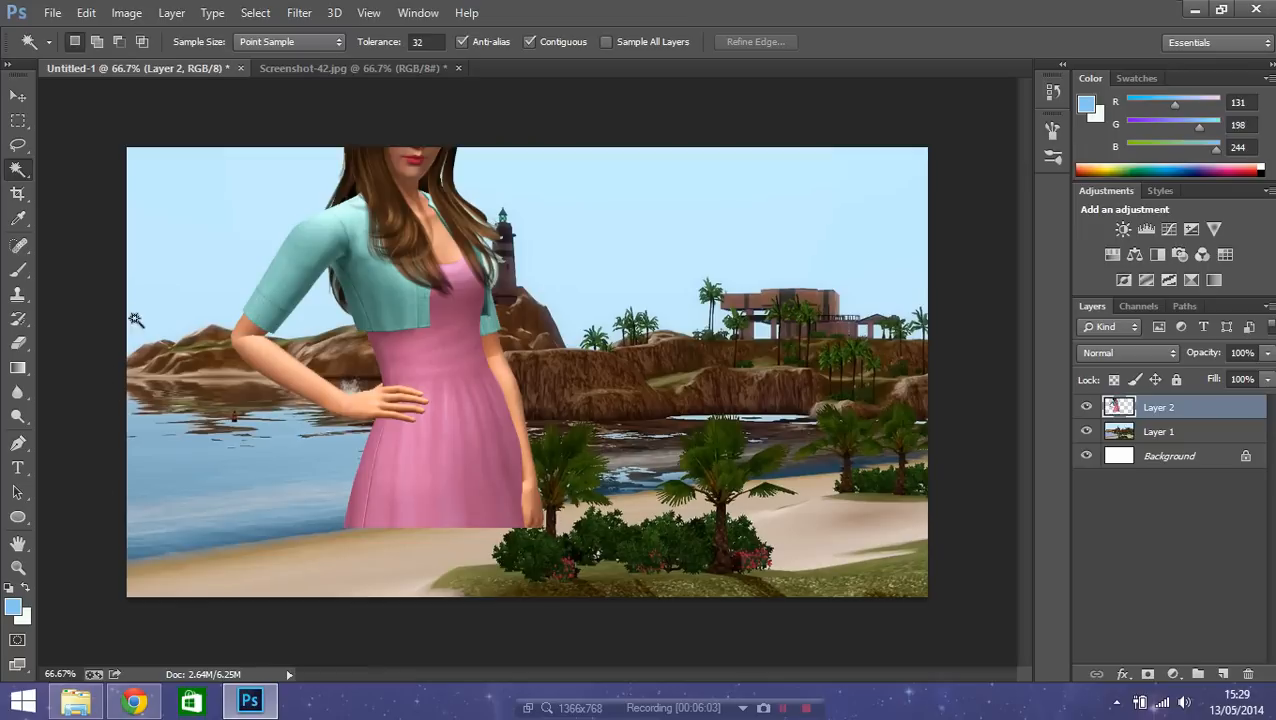
left_click(403, 338)
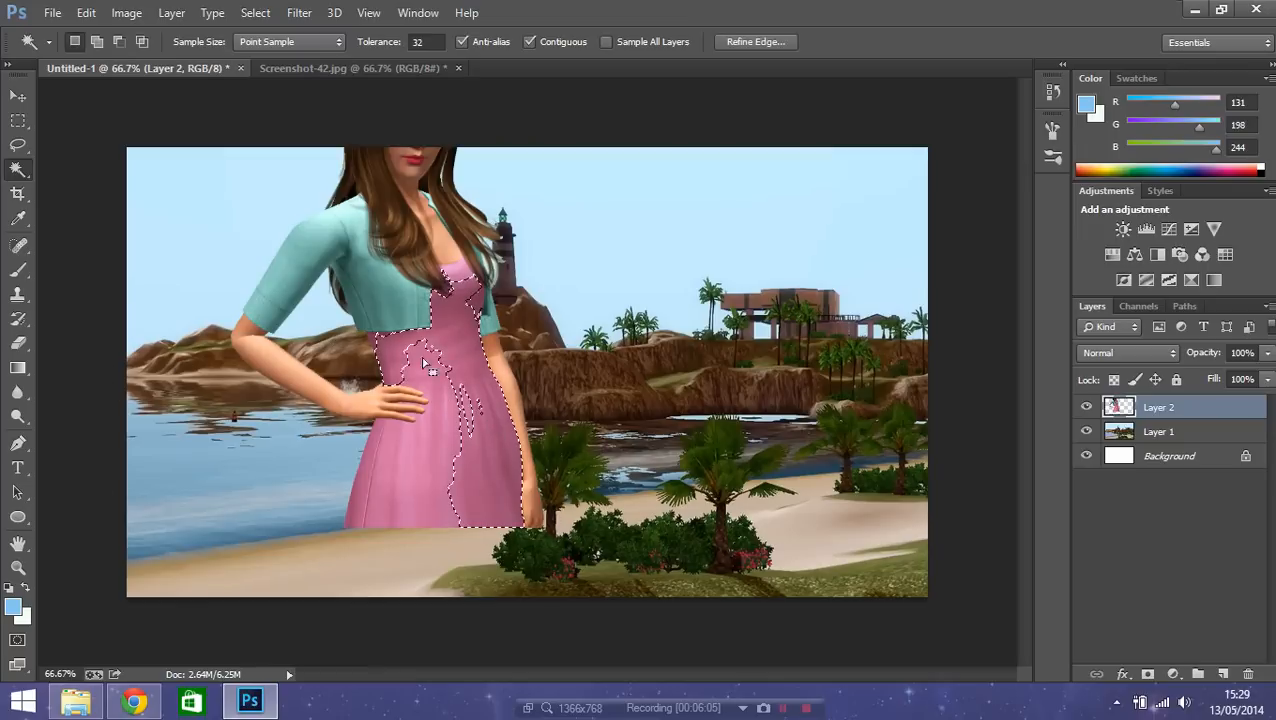
left_click(14, 96)
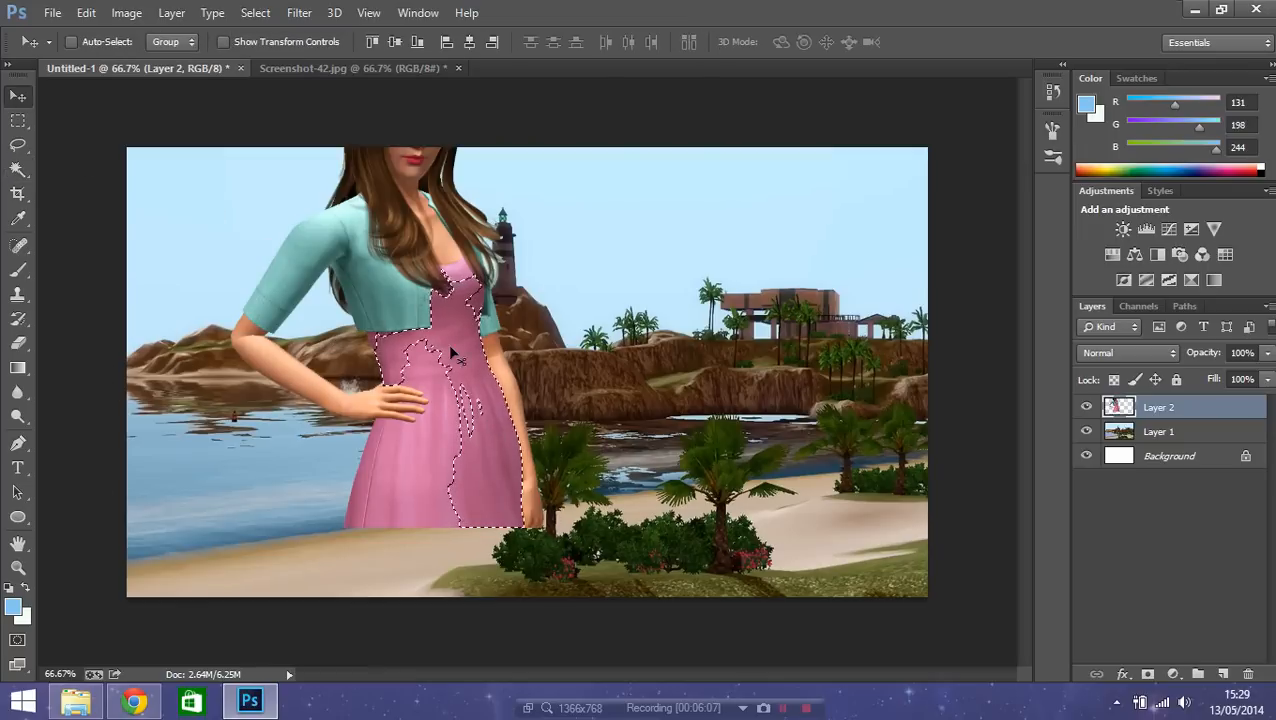
left_click(18, 168)
left_click(76, 254)
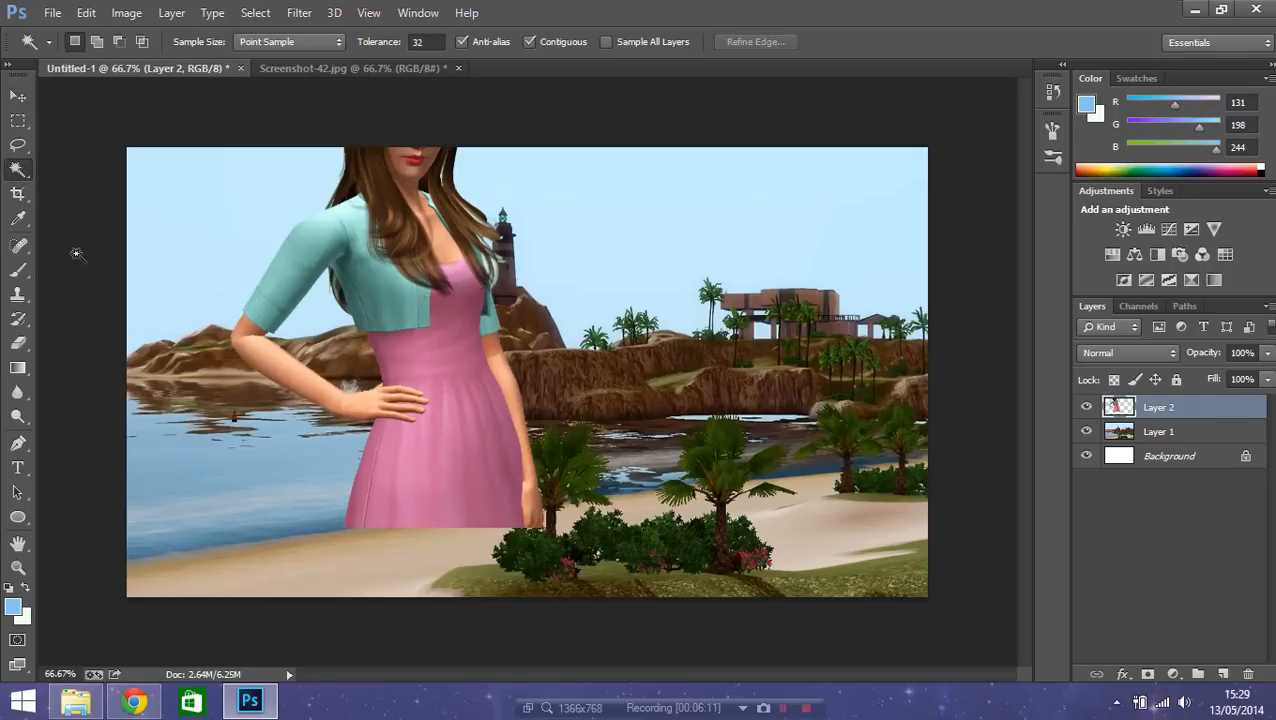
- Reposition the character at the left edge of the beach scene, with the skirt reaching the bottom of the canvas
left_click(18, 96)
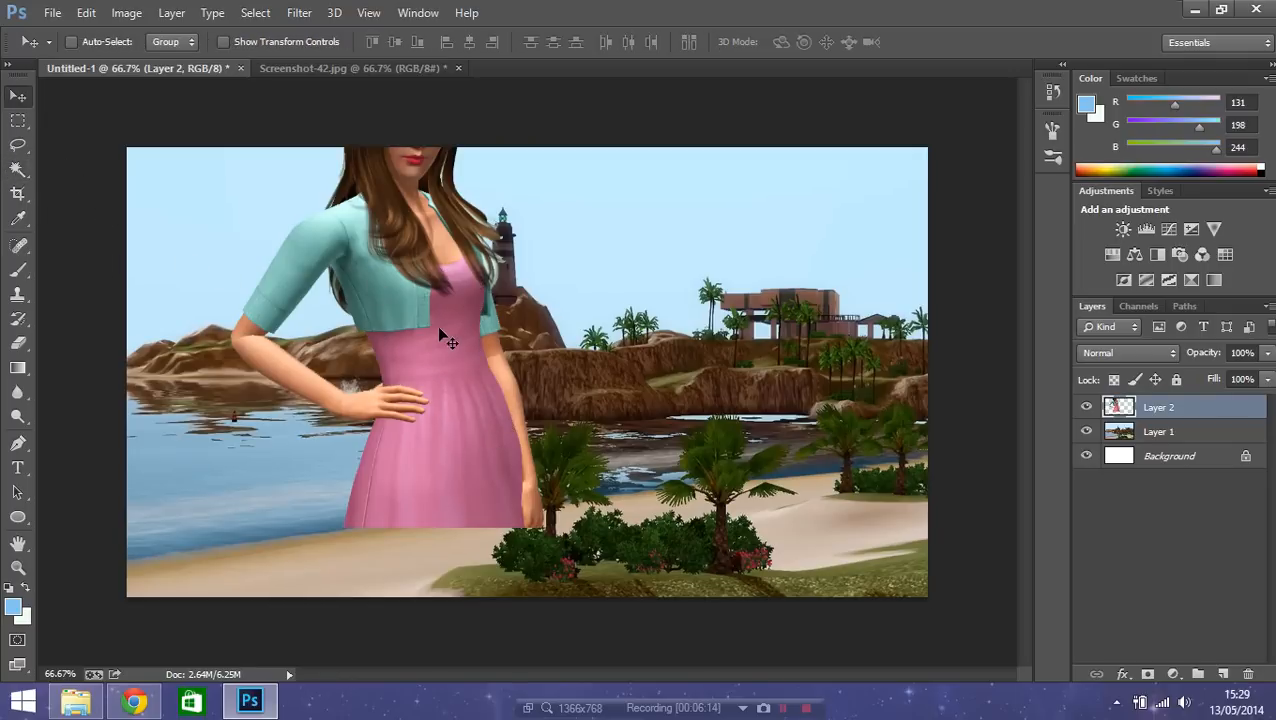
left_click_drag(401, 389, 297, 413)
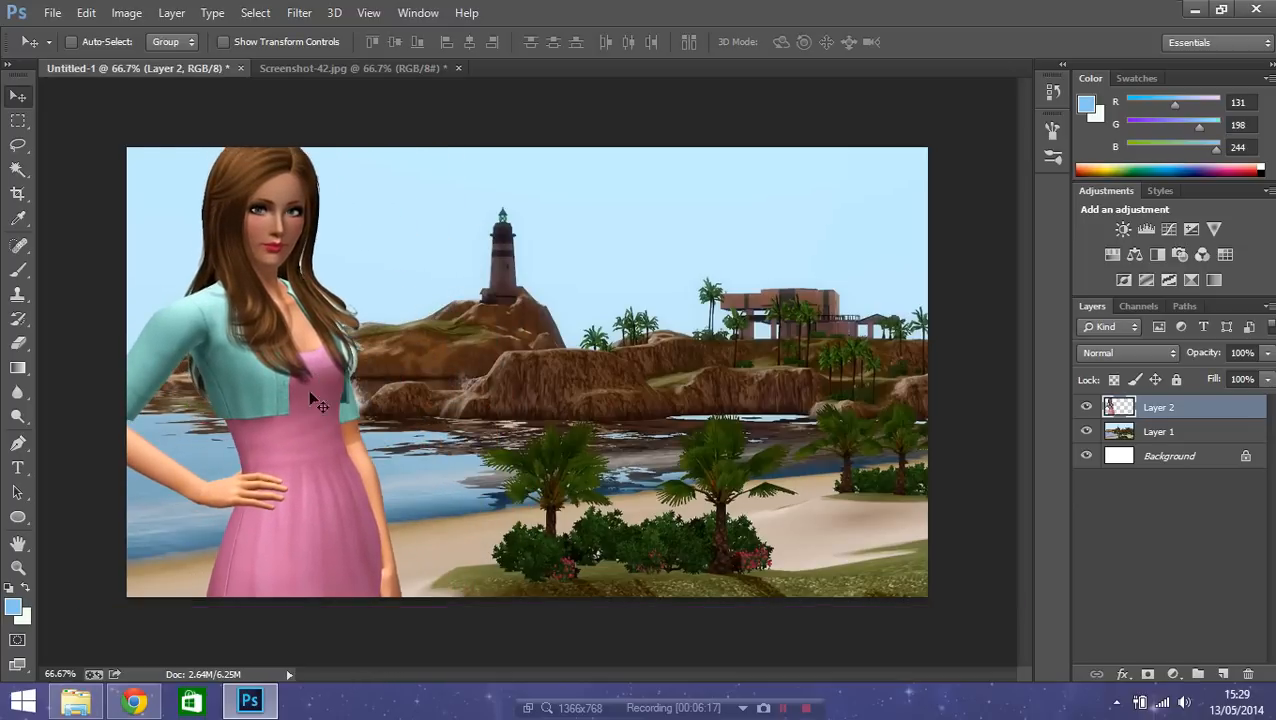
- Erase the pale fringe outside the curled hair tips near the character's shoulder with a 13 px Eraser
left_click(62, 674)
double_click(68, 674)
key("Return")
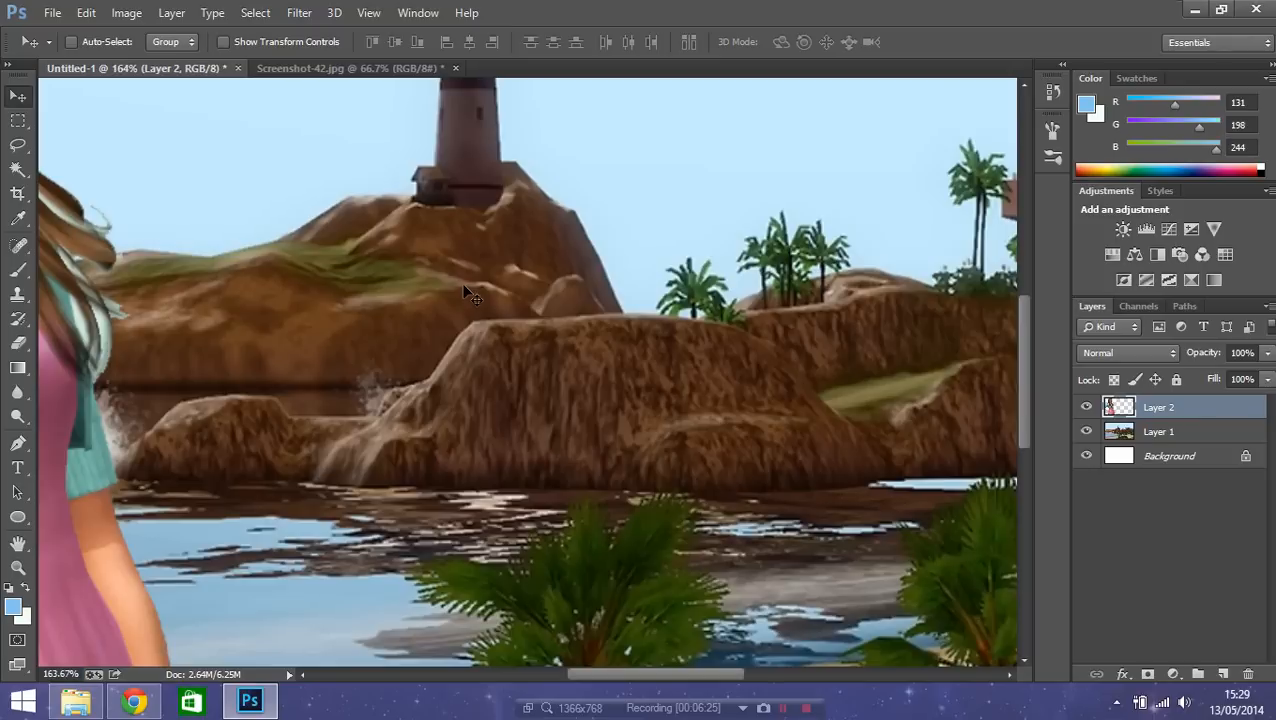
left_click_drag(683, 676, 598, 675)
left_click_drag(1025, 404, 1018, 370)
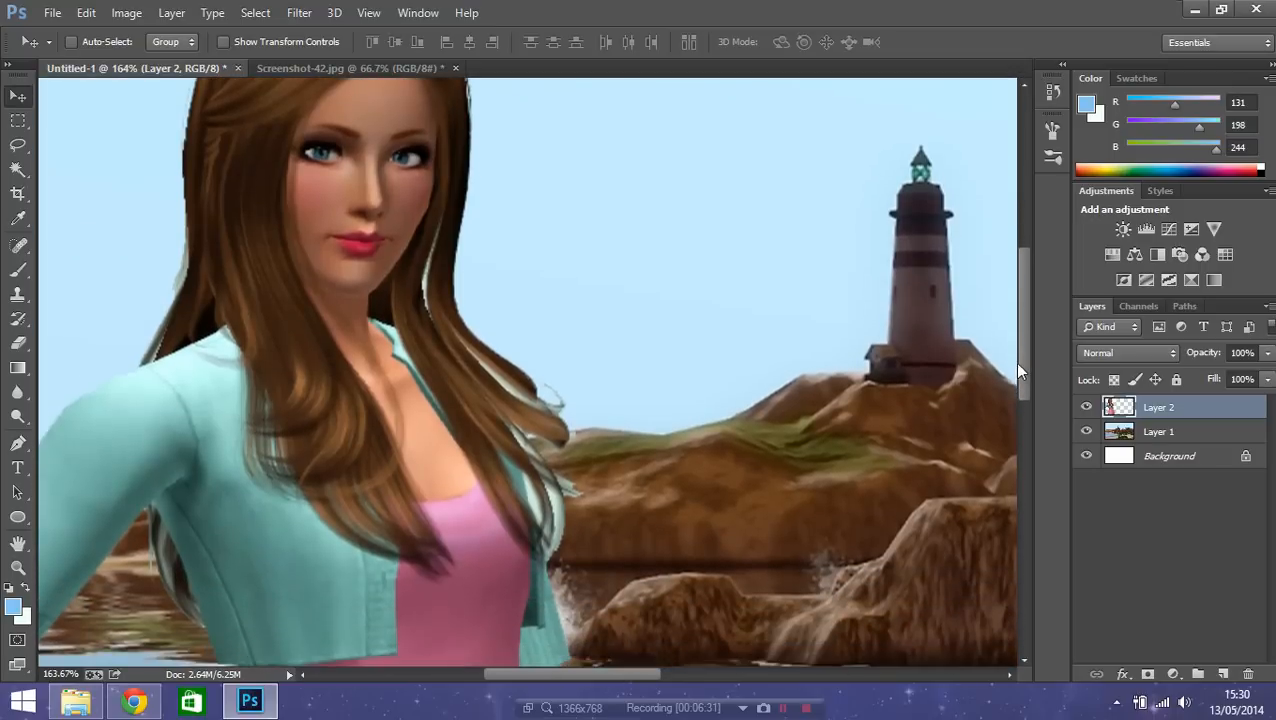
left_click(19, 346)
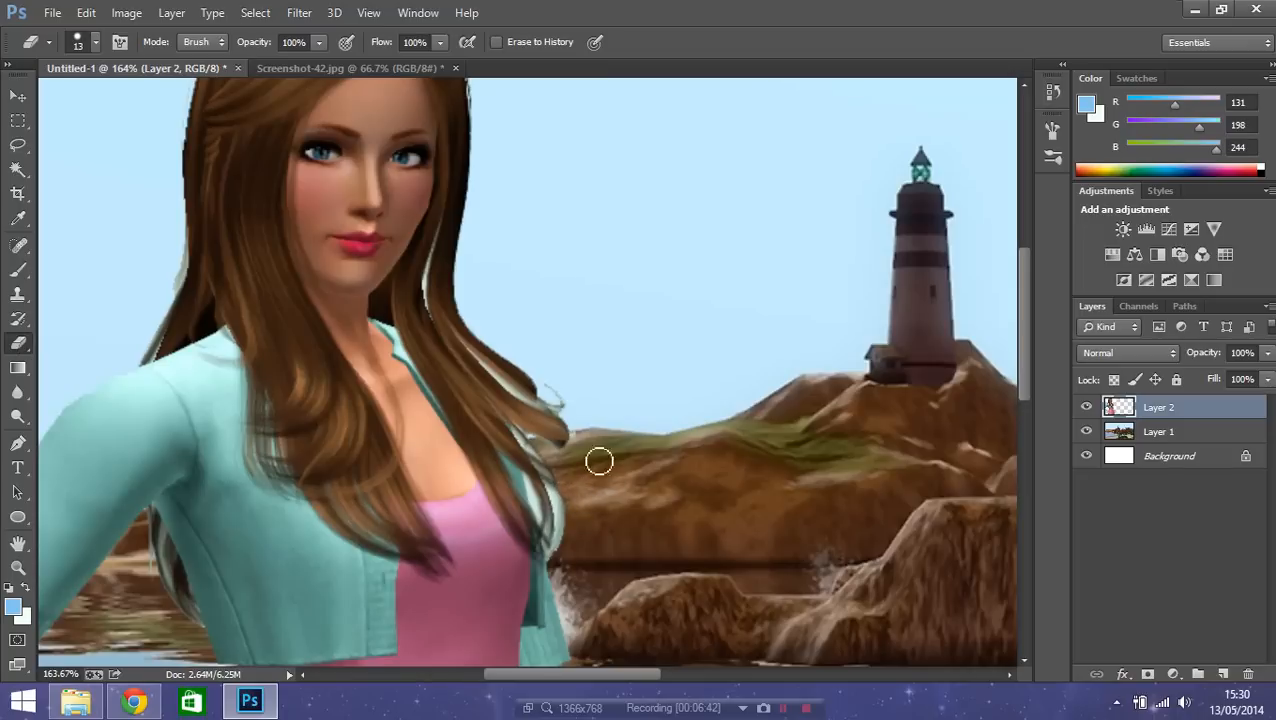
mouse_move(553, 382)
left_mouse_down()
mouse_move(577, 416)
mouse_move(553, 387)
mouse_move(578, 456)
left_mouse_up()
- Delete the remaining pale patches between the hair strands beside the face and shoulder using the Magic Wand, and clear the selection
left_click(18, 168)
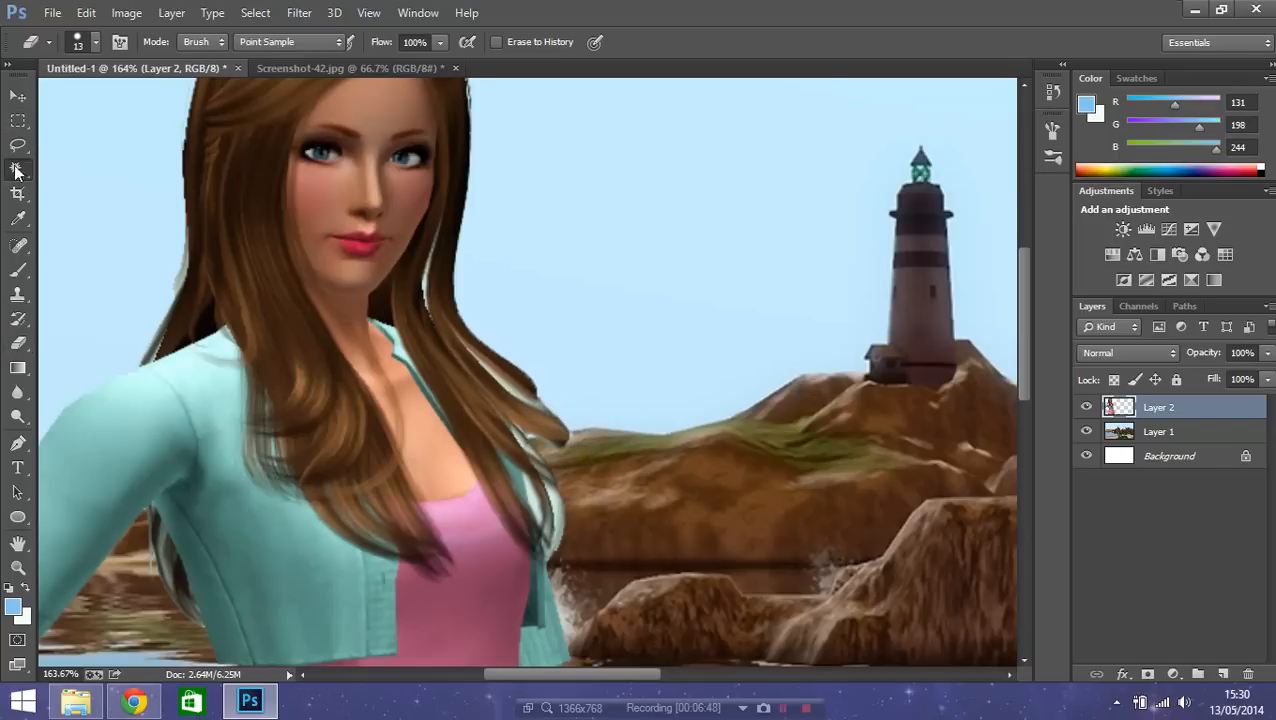
left_click(425, 278)
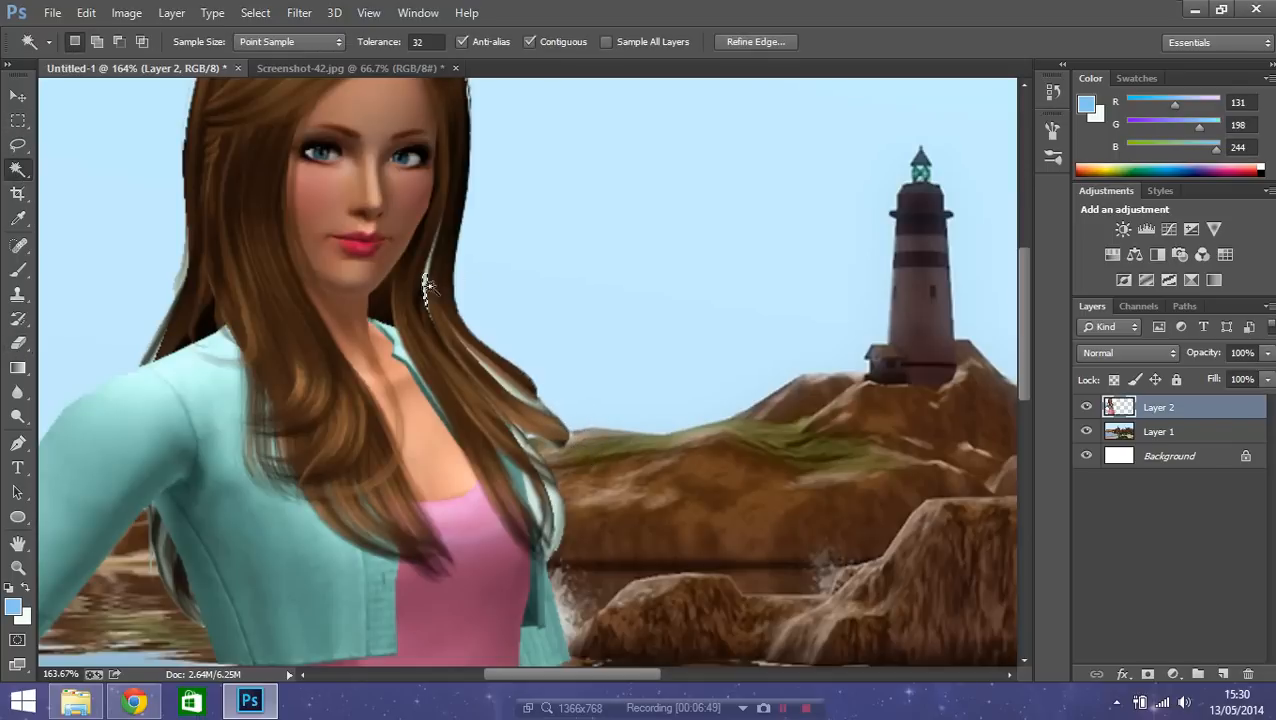
key("ctrl+d")
left_click(539, 405)
key("Delete")
left_click(561, 443)
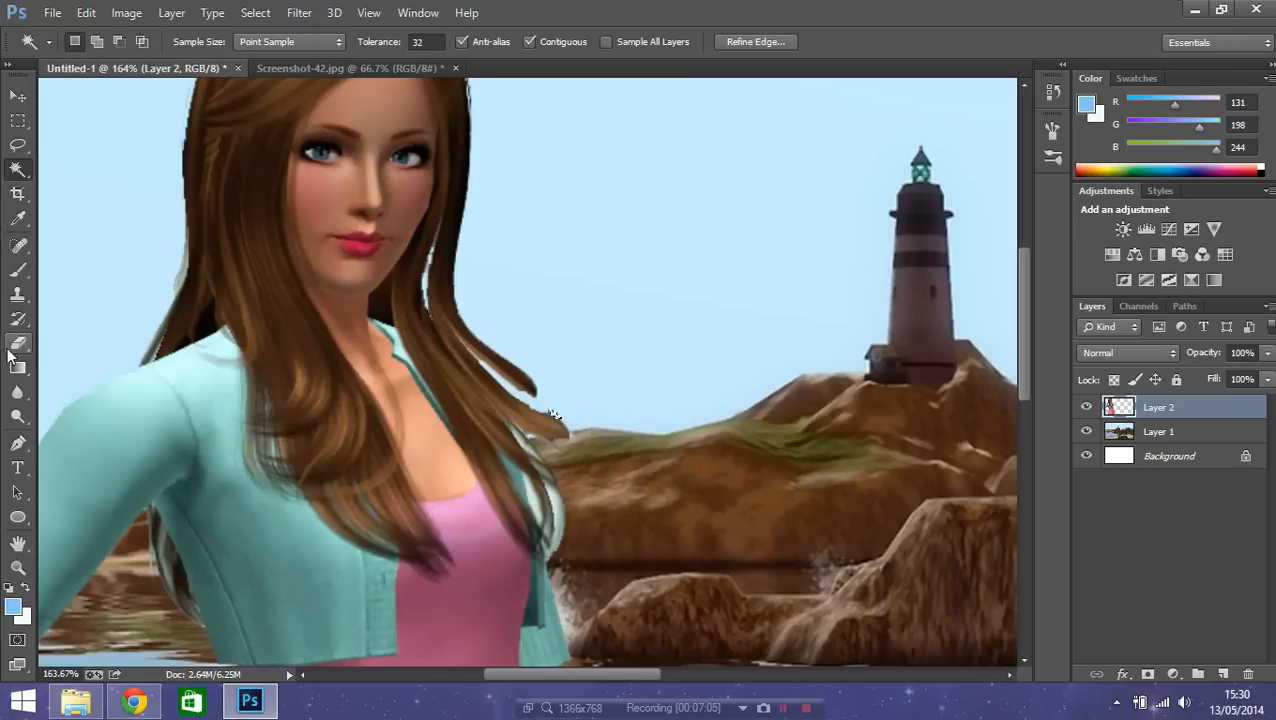
scroll(750, 500, "down", 15)
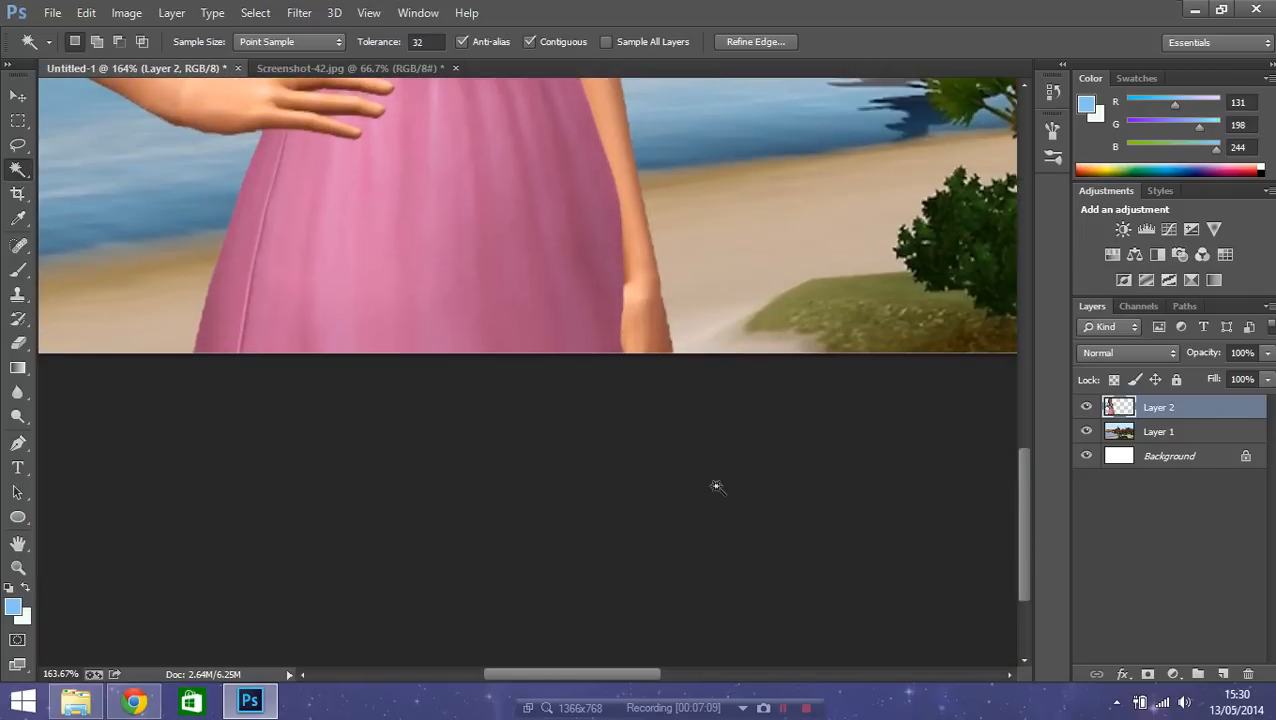
left_click(716, 486)
scroll(763, 468, "up", 10)
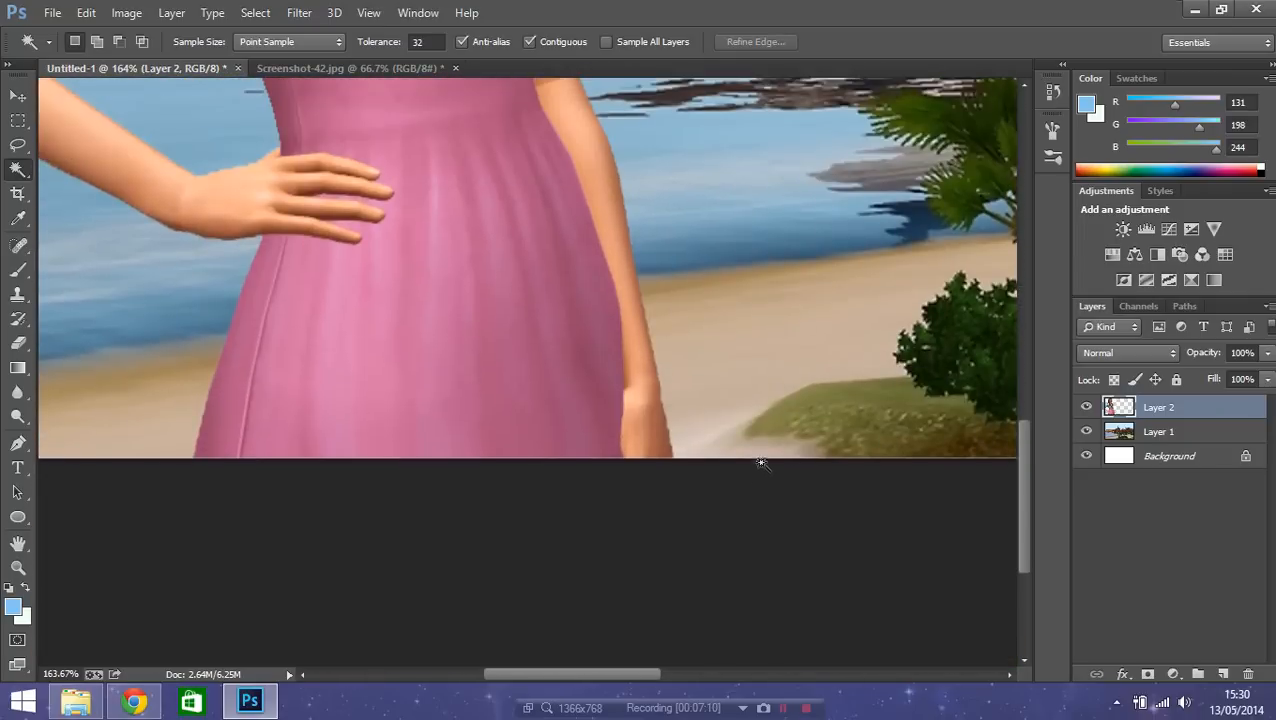
scroll(764, 456, "up", 6)
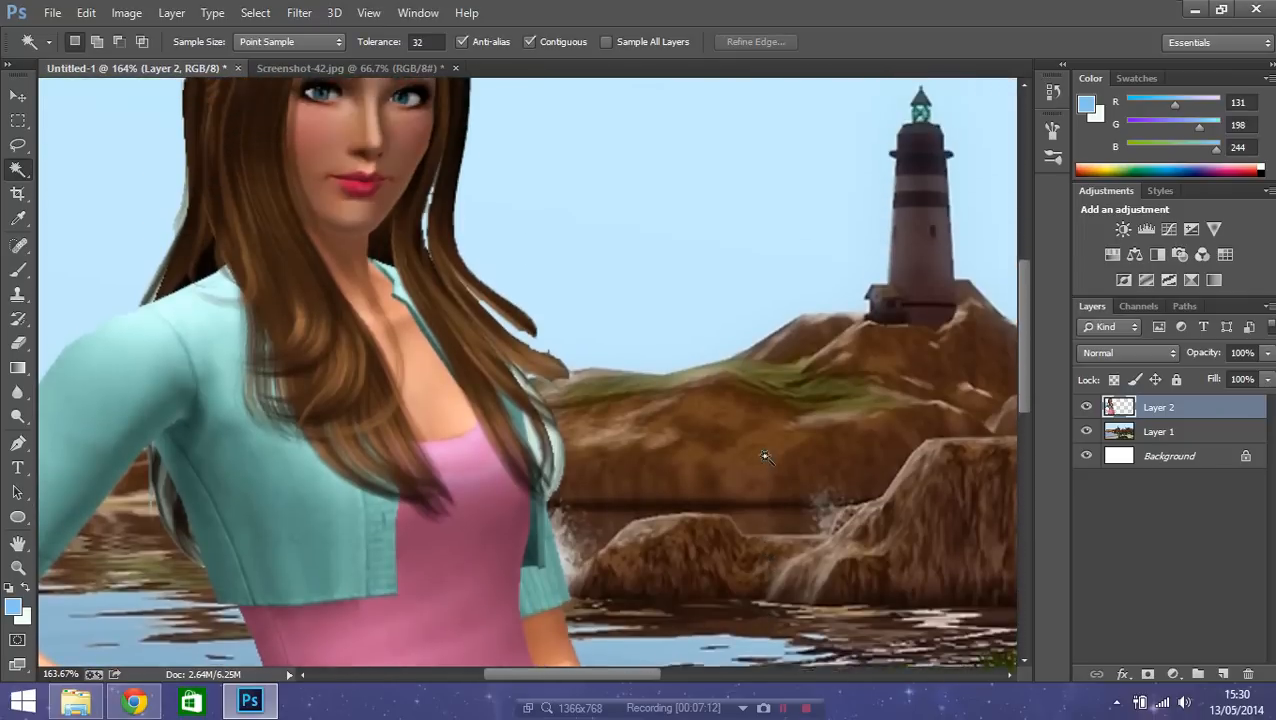
- Erase the curled hair tips sticking out above the character's shoulder with the 13 px Eraser, giving the hair a smooth outer edge
scroll(567, 393, "up", 3)
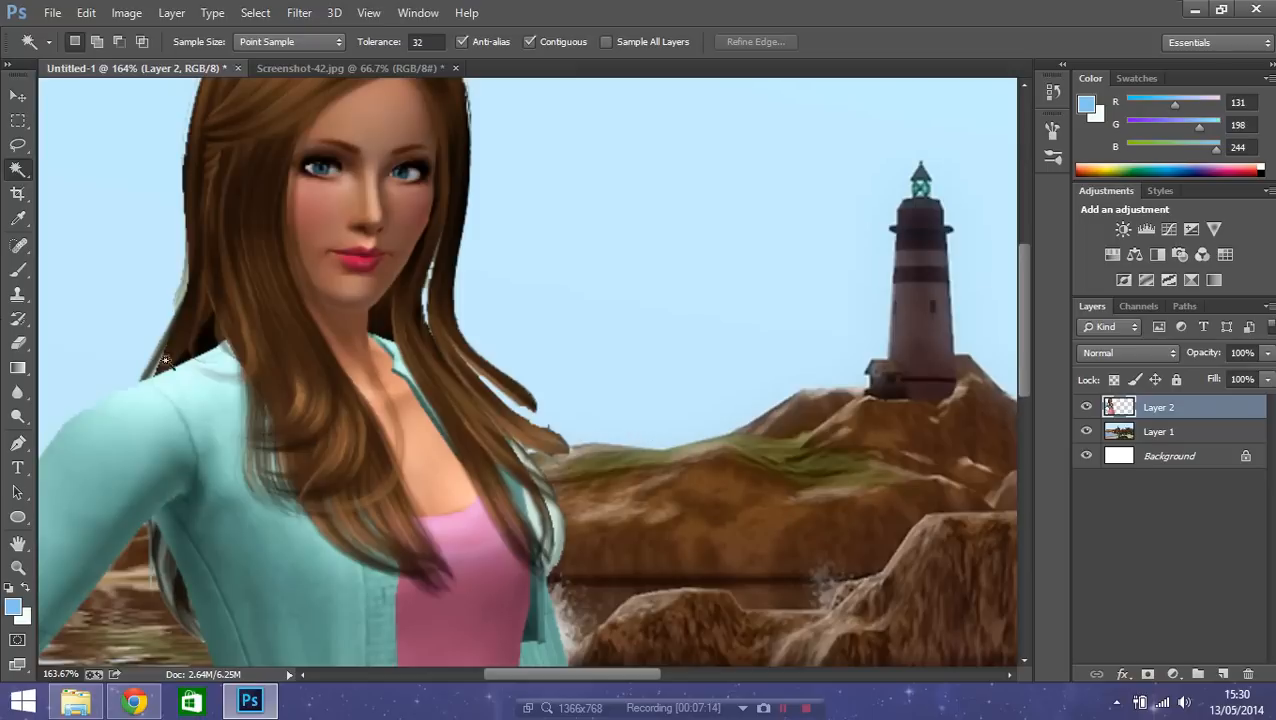
left_click(17, 342)
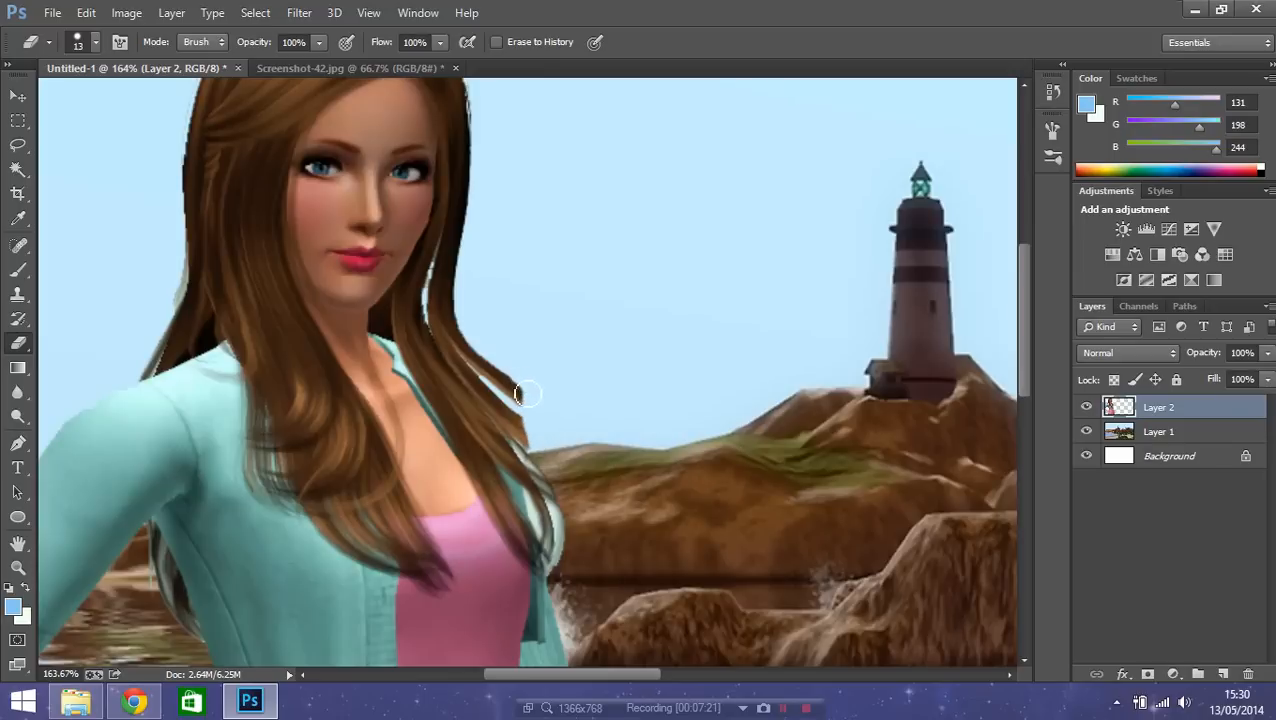
left_click_drag(524, 401, 506, 376)
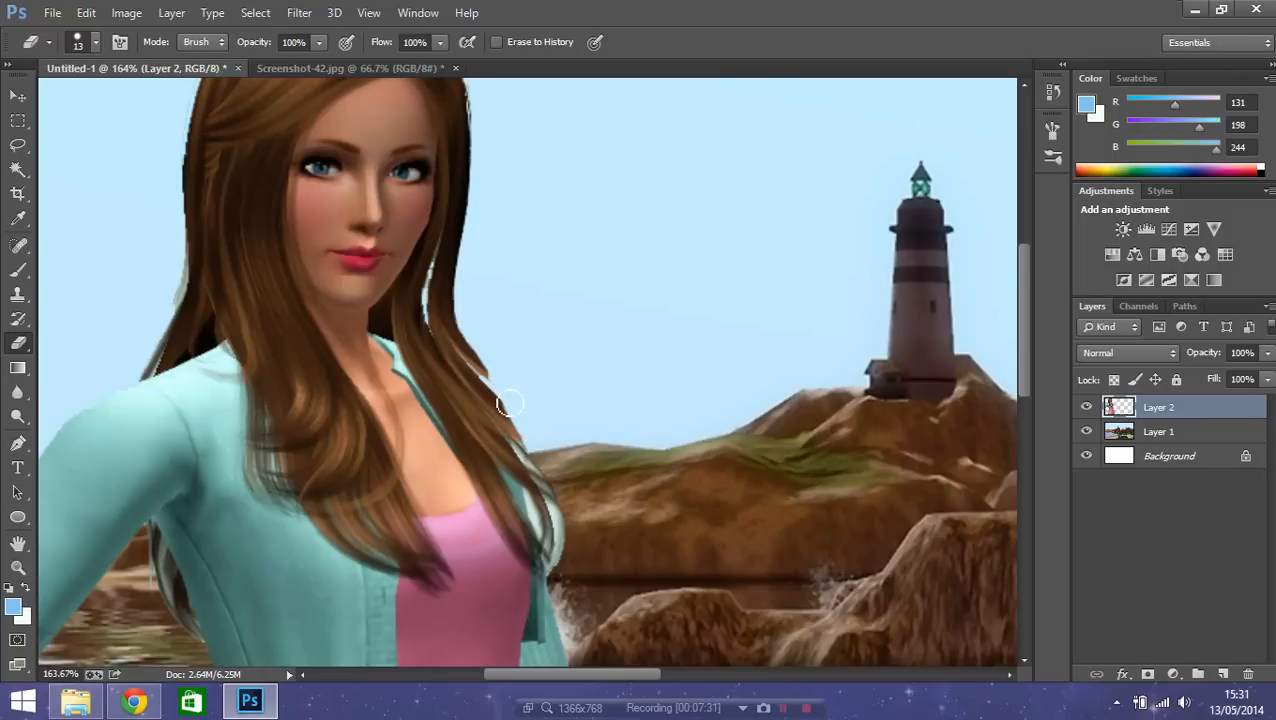
mouse_move(509, 403)
left_mouse_down()
mouse_move(541, 458)
mouse_move(481, 345)
left_mouse_up()
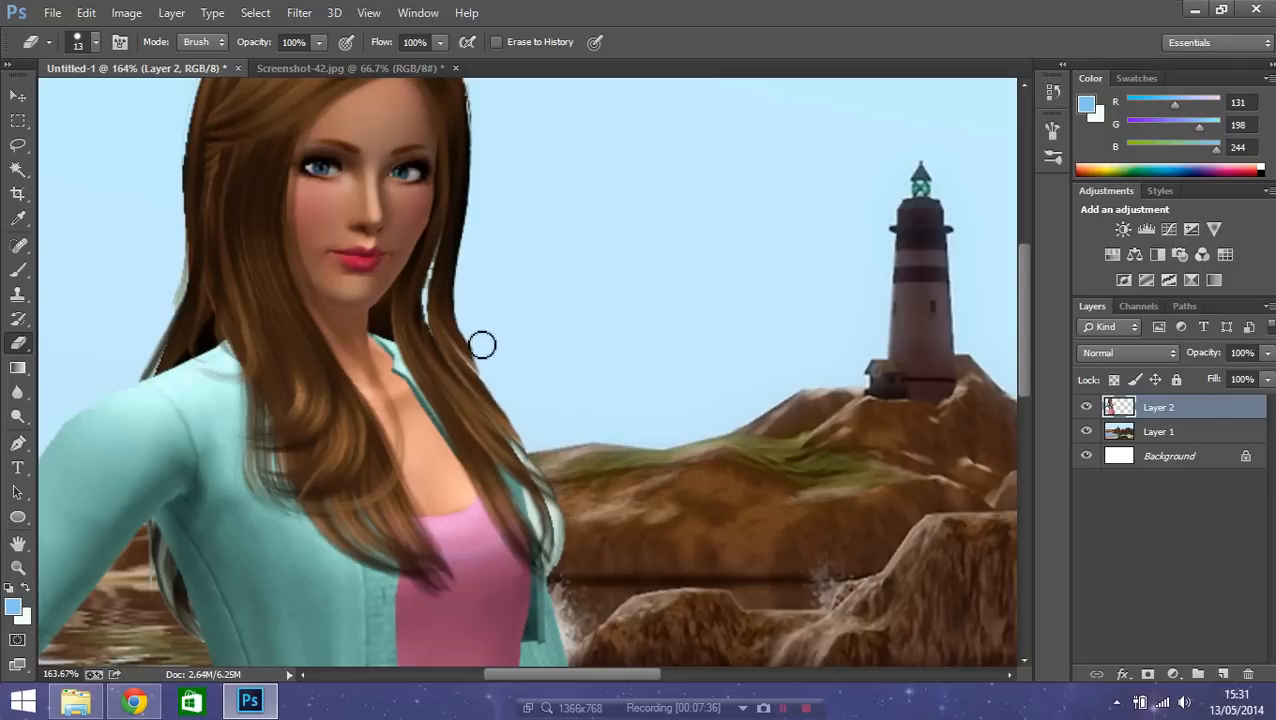
left_click(70, 673)
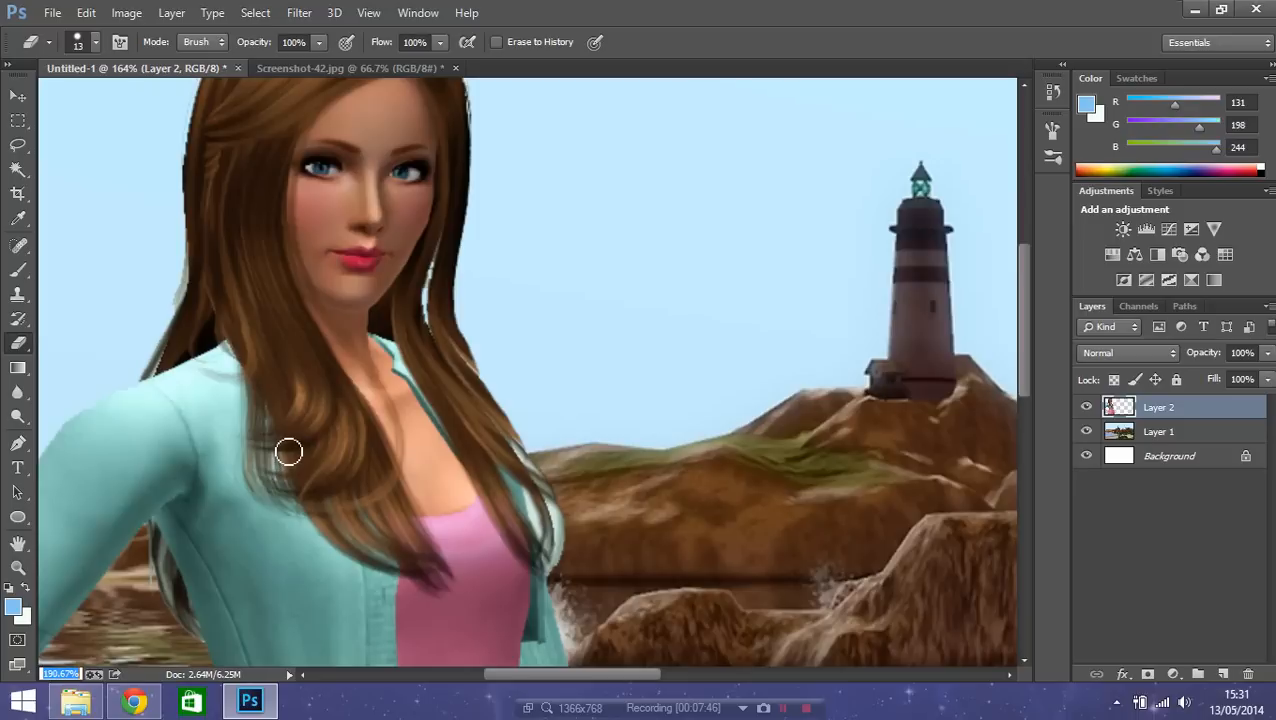
scroll(288, 452, "up", 5)
key("Return")
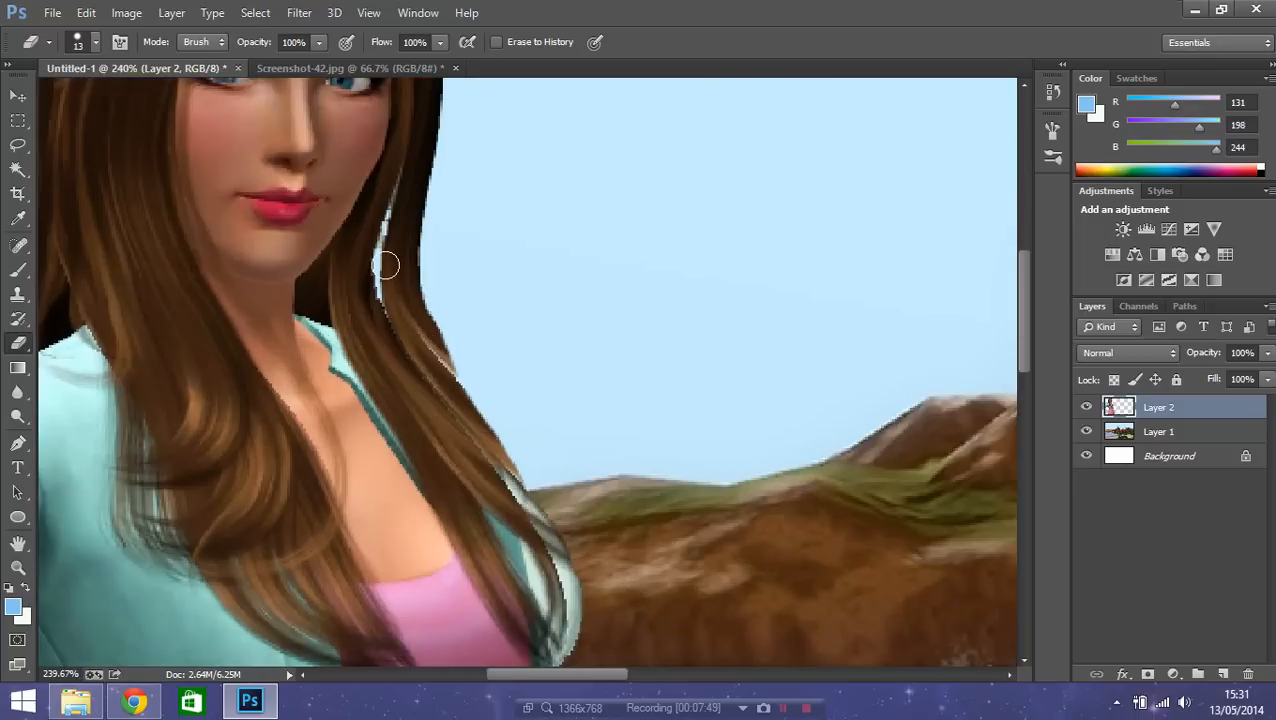
left_click(60, 673)
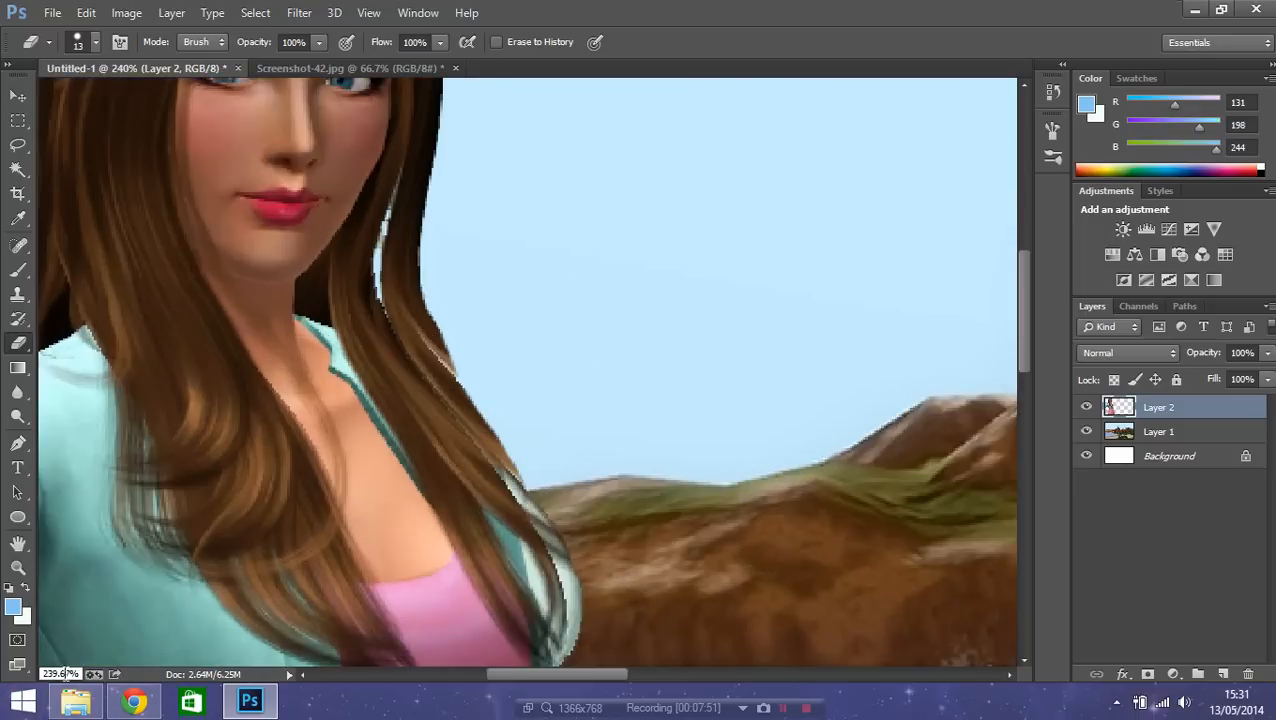
- Move the character layer slightly further left, so the bent arm runs off the canvas edge
scroll(118, 629, "down", 1)
scroll(330, 540, "down", 4)
scroll(339, 531, "down", 3)
scroll(350, 519, "down", 2)
scroll(354, 519, "down", 1)
key("Return")
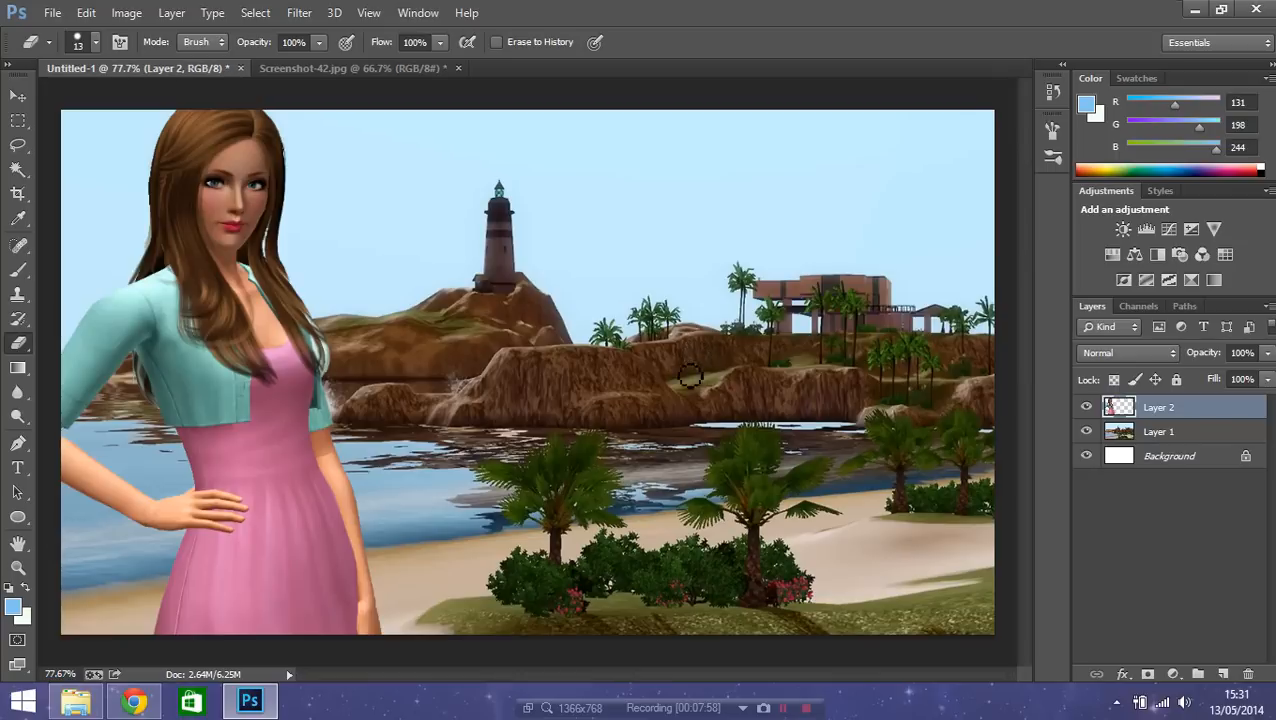
left_click(19, 96)
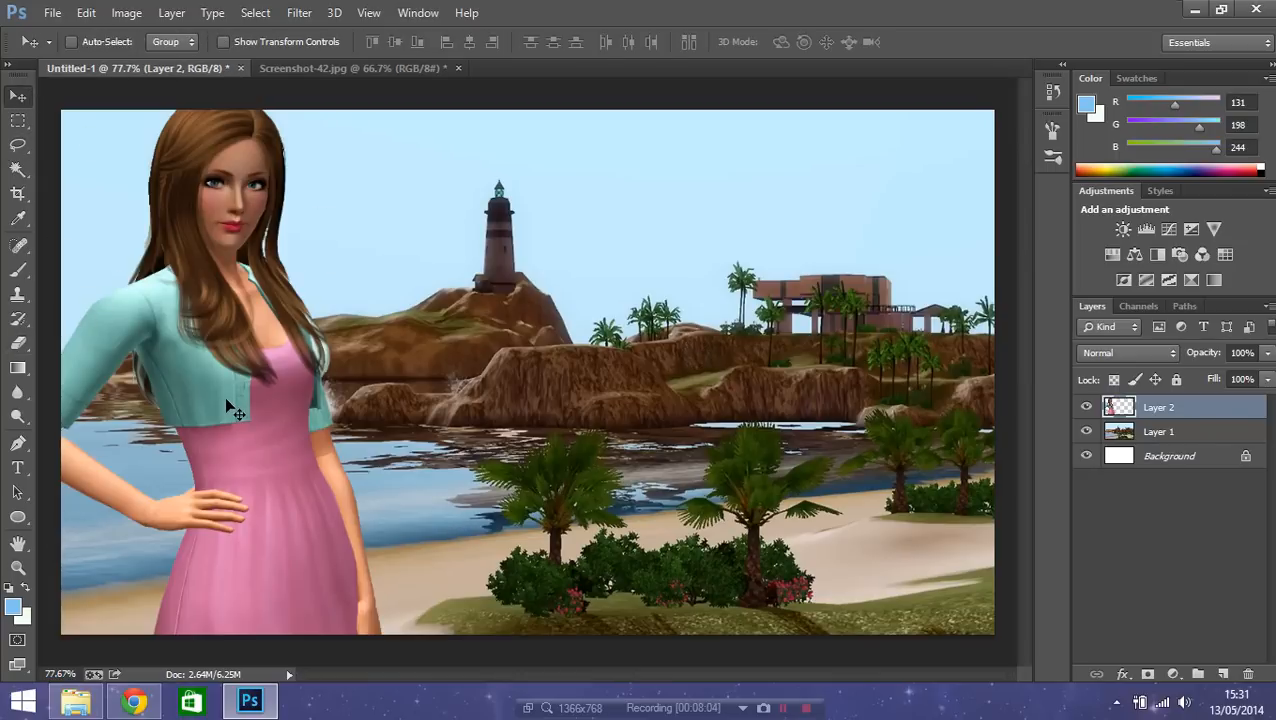
left_click_drag(228, 405, 198, 399)
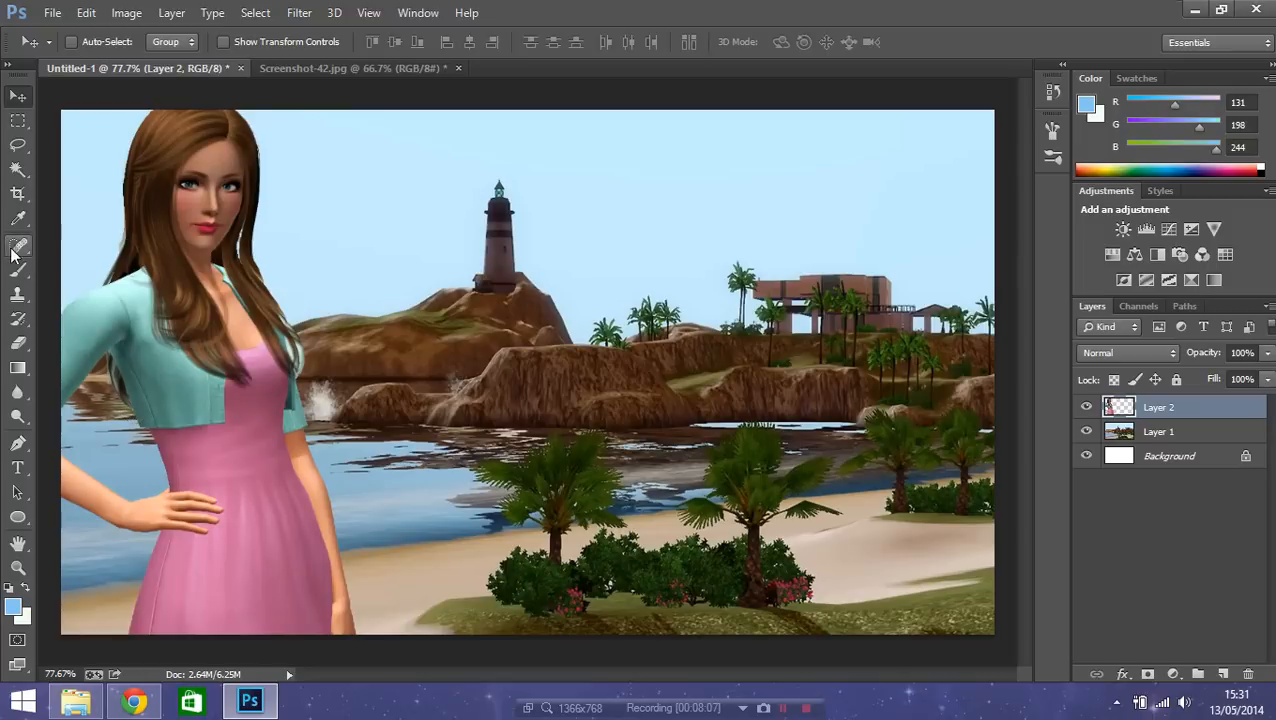
left_click(17, 170)
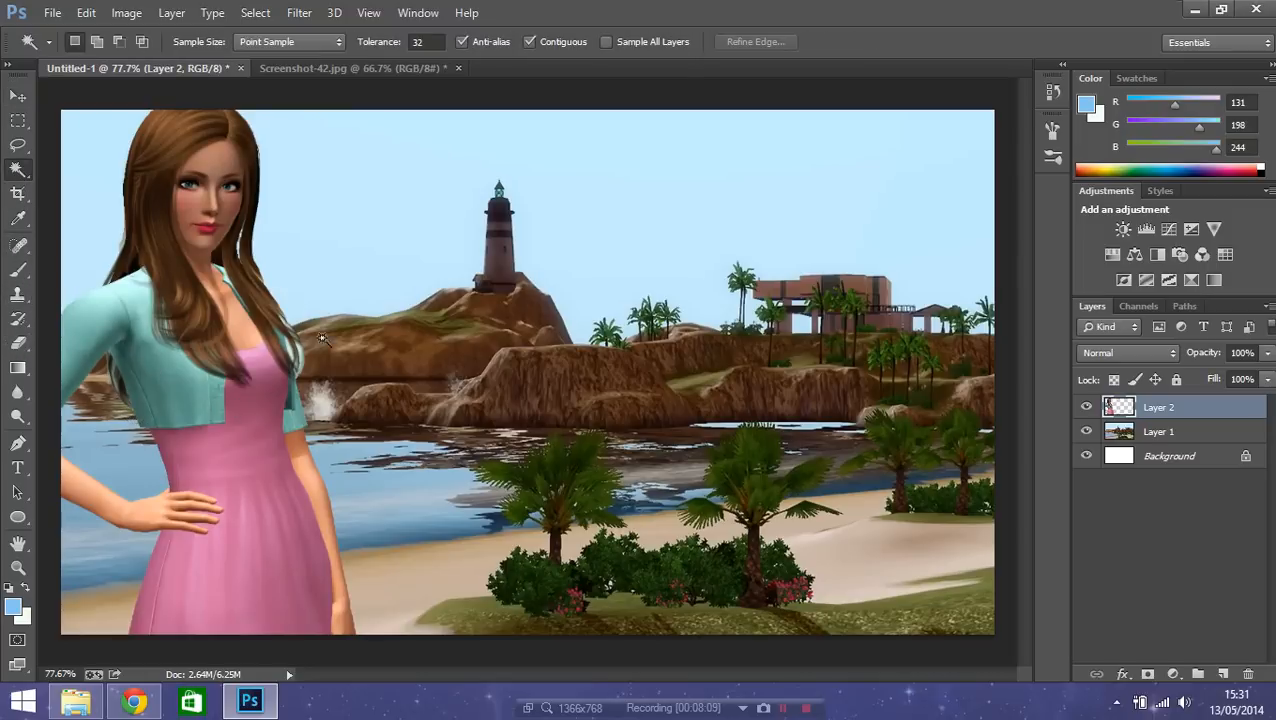
left_click(300, 366)
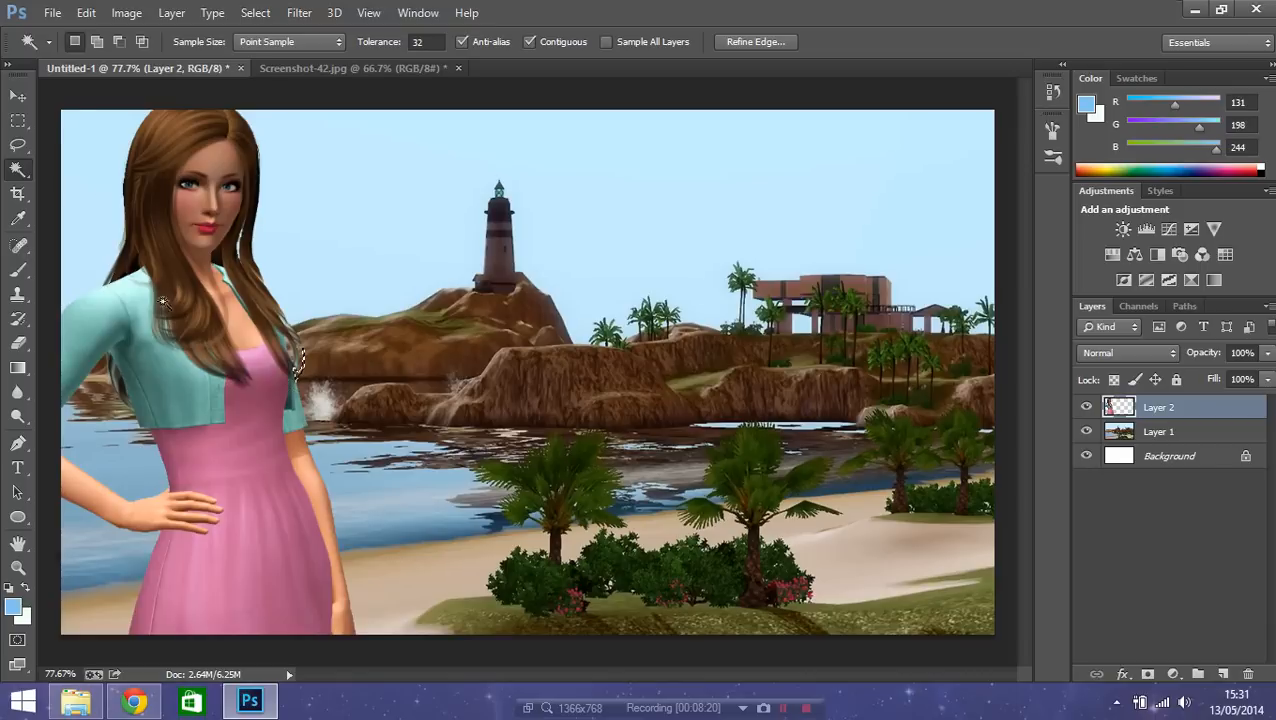
left_click(86, 13)
left_click(88, 14)
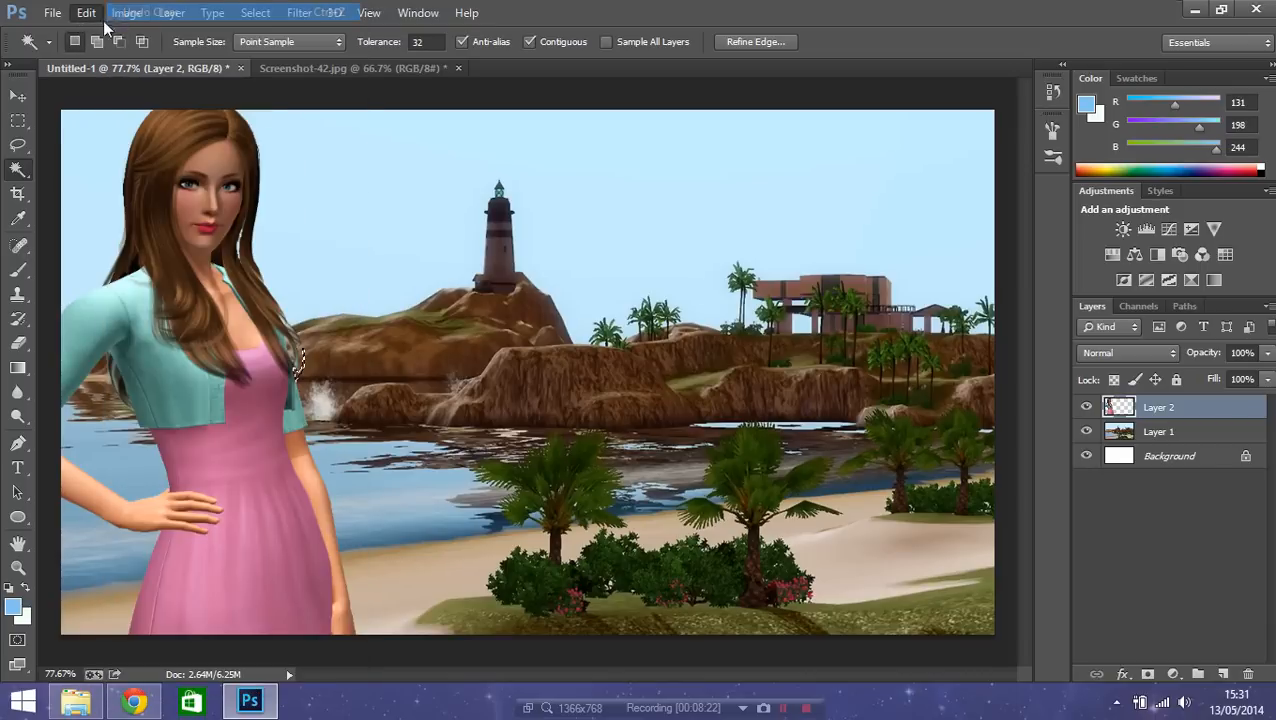
left_click(86, 13)
left_click(126, 46)
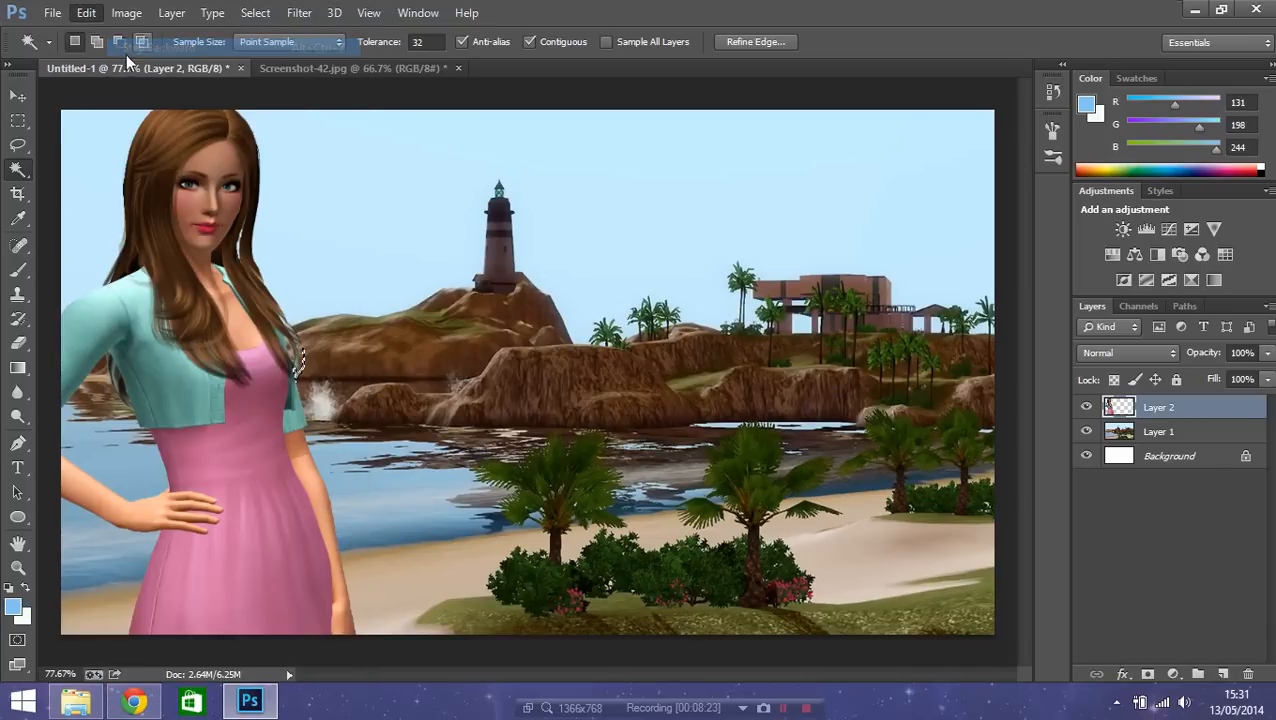
left_click(86, 13)
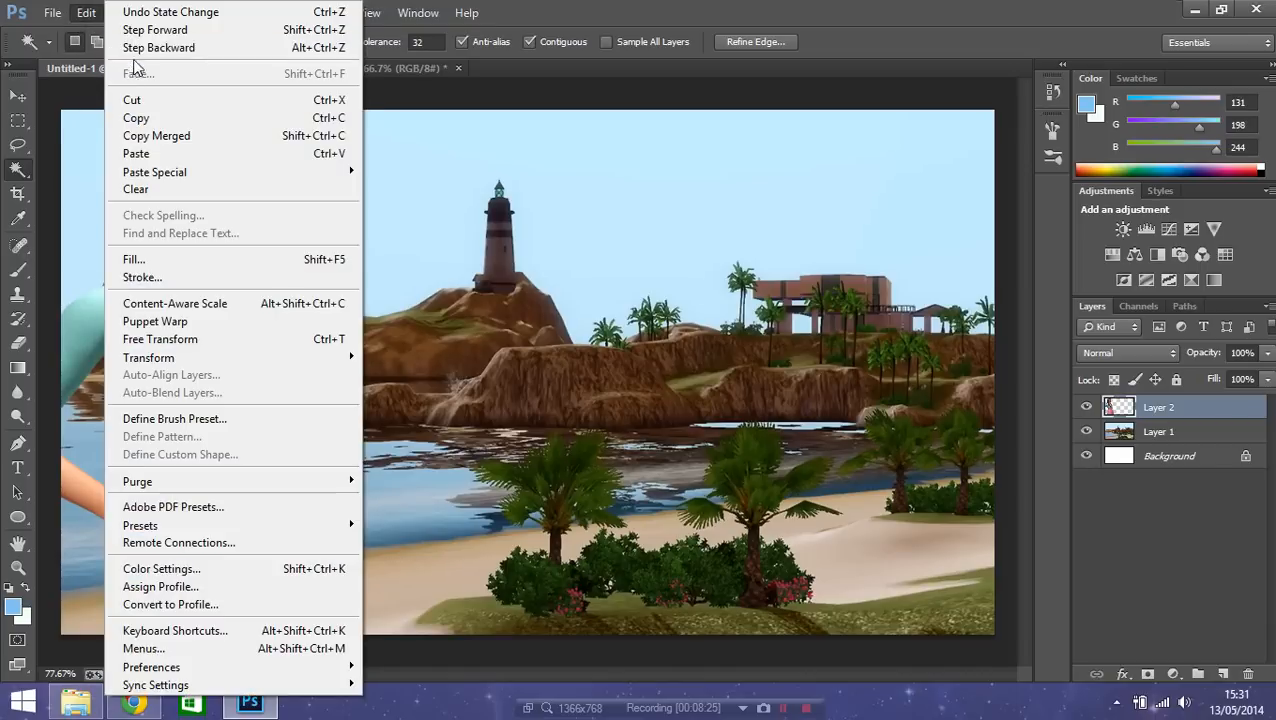
left_click(126, 46)
left_click(86, 13)
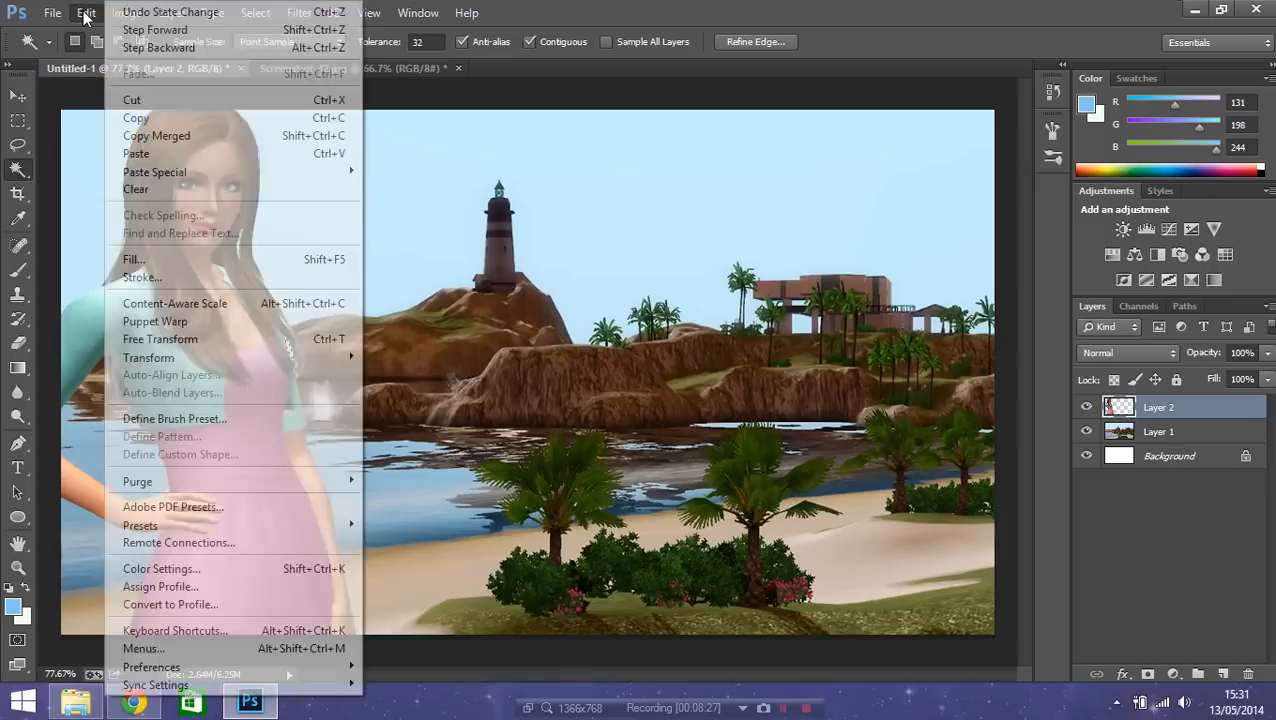
left_click(190, 48)
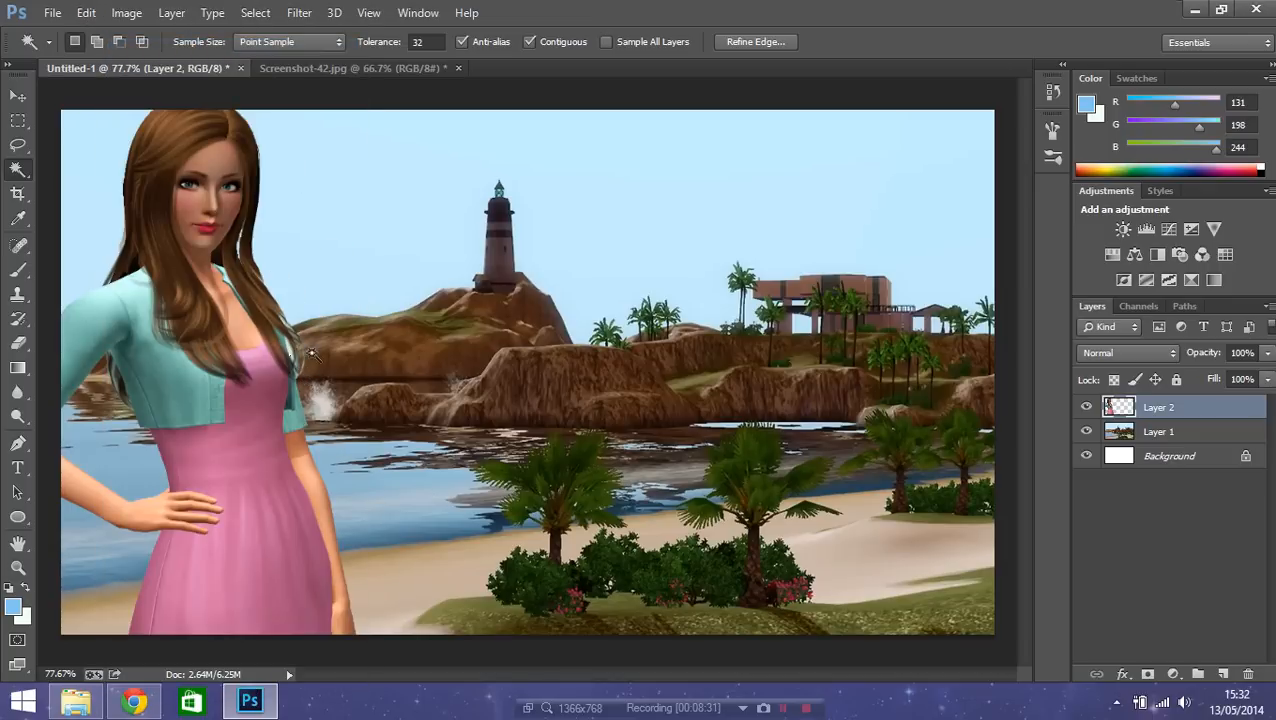
key("ctrl+d")
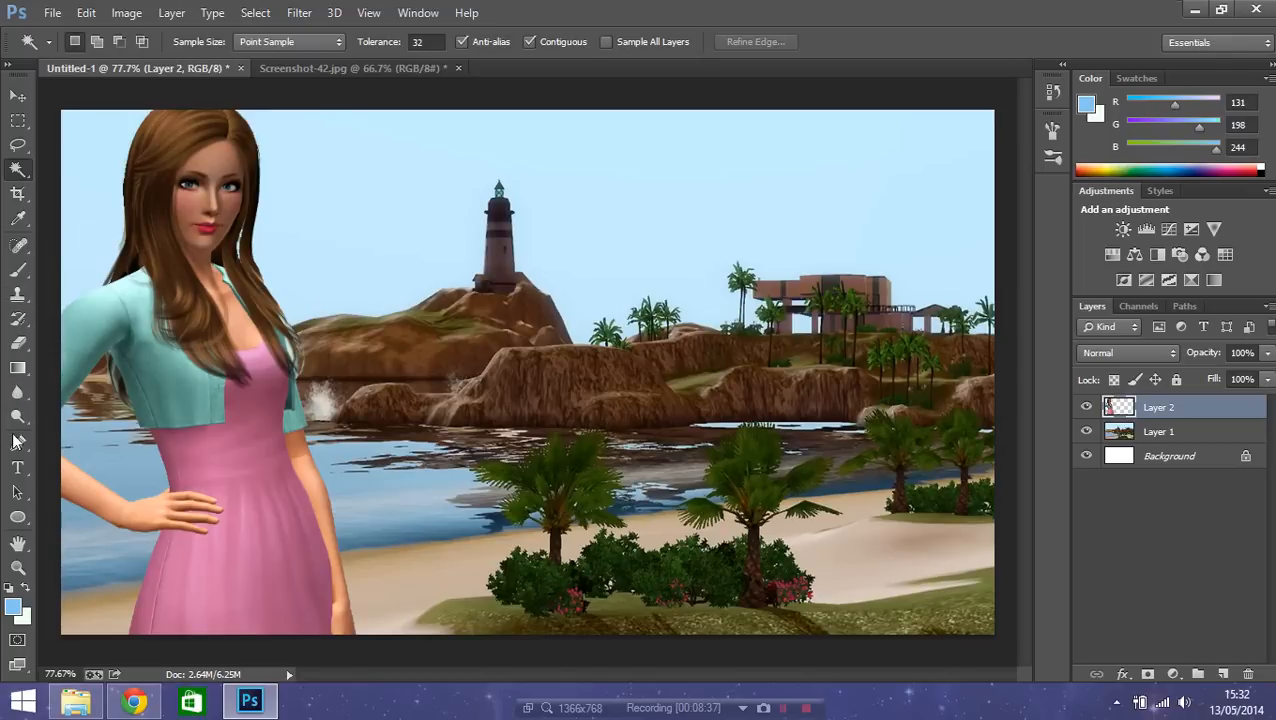
- Undo the last eraser stroke and erase the pale fringe outside the hair tips beside the jacket sleeve with the 13 px Eraser
left_click(18, 343)
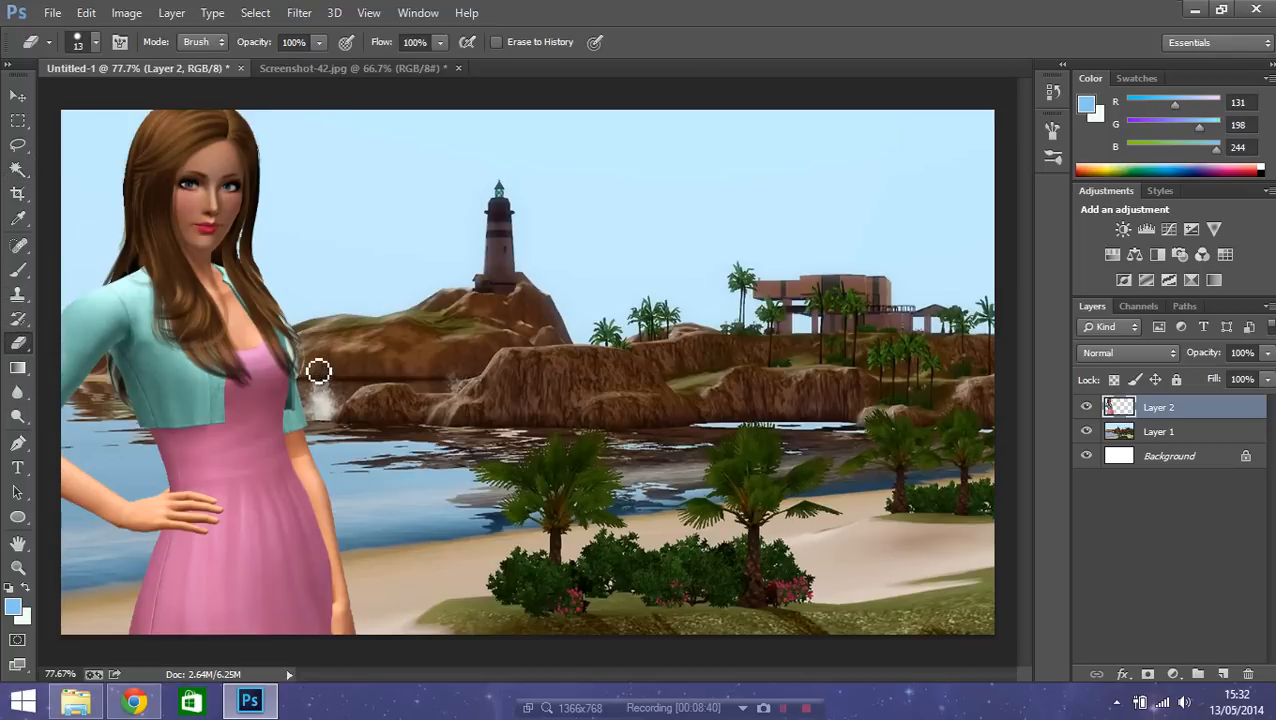
left_click(86, 12)
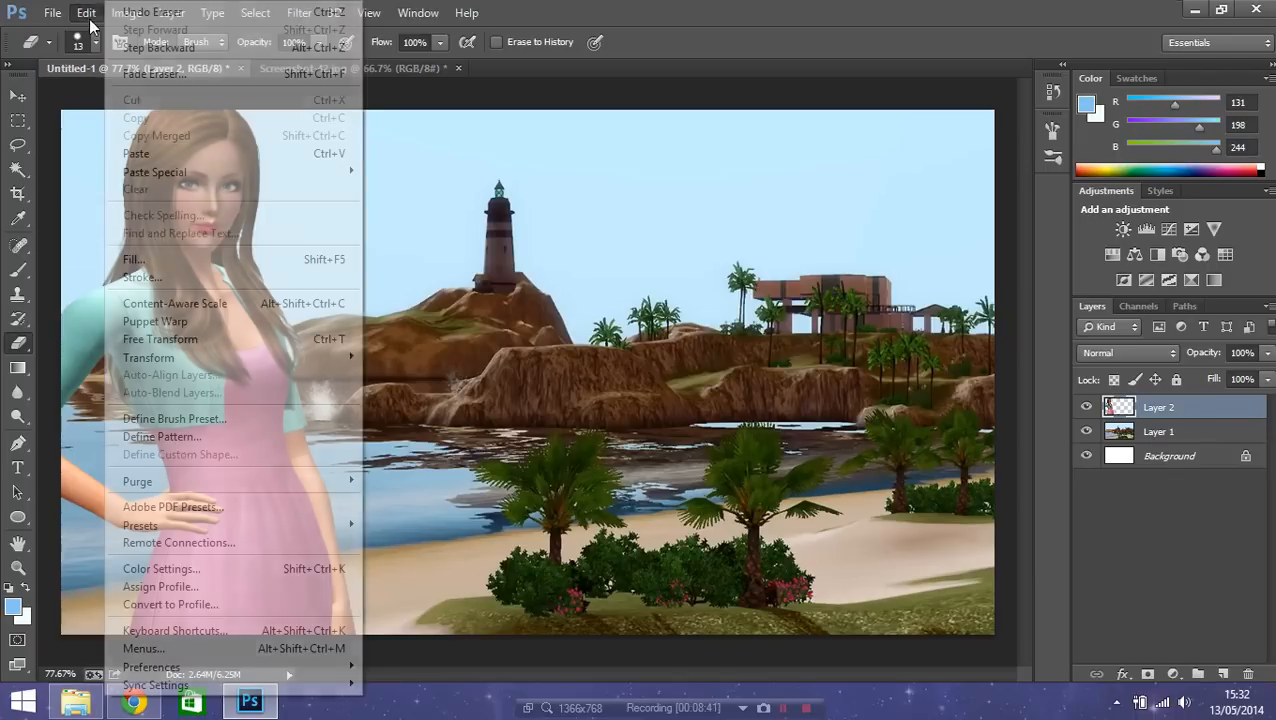
left_click(140, 10)
left_click_drag(338, 371, 316, 391)
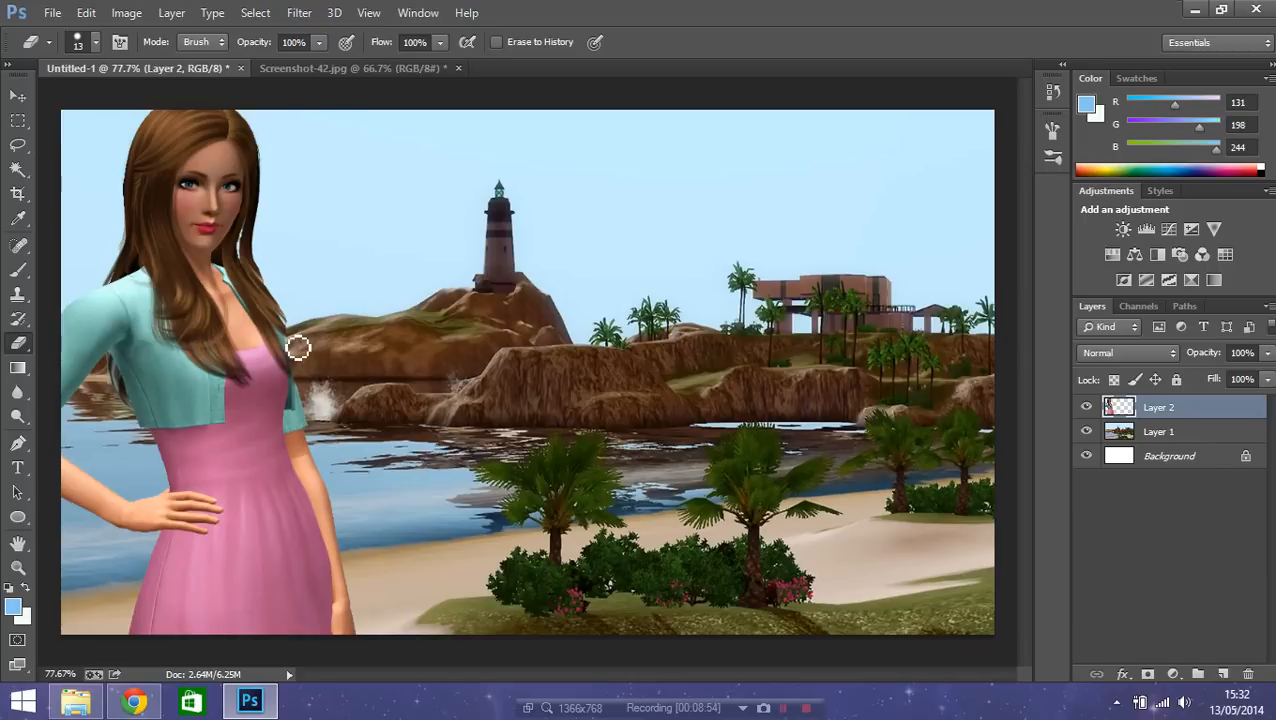
left_click_drag(319, 396, 316, 367)
- Trim the remaining bump on the hair's outer edge near the hillside with the 13 px Eraser
left_click(66, 673)
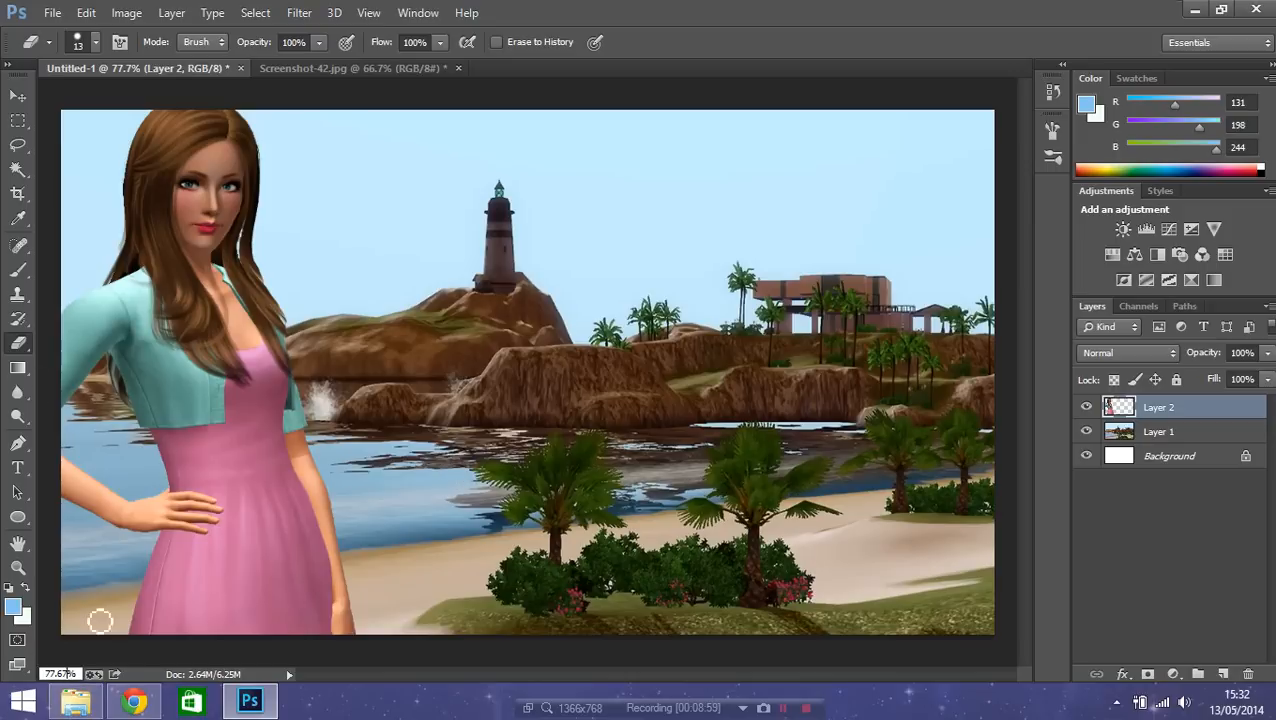
type("118.67")
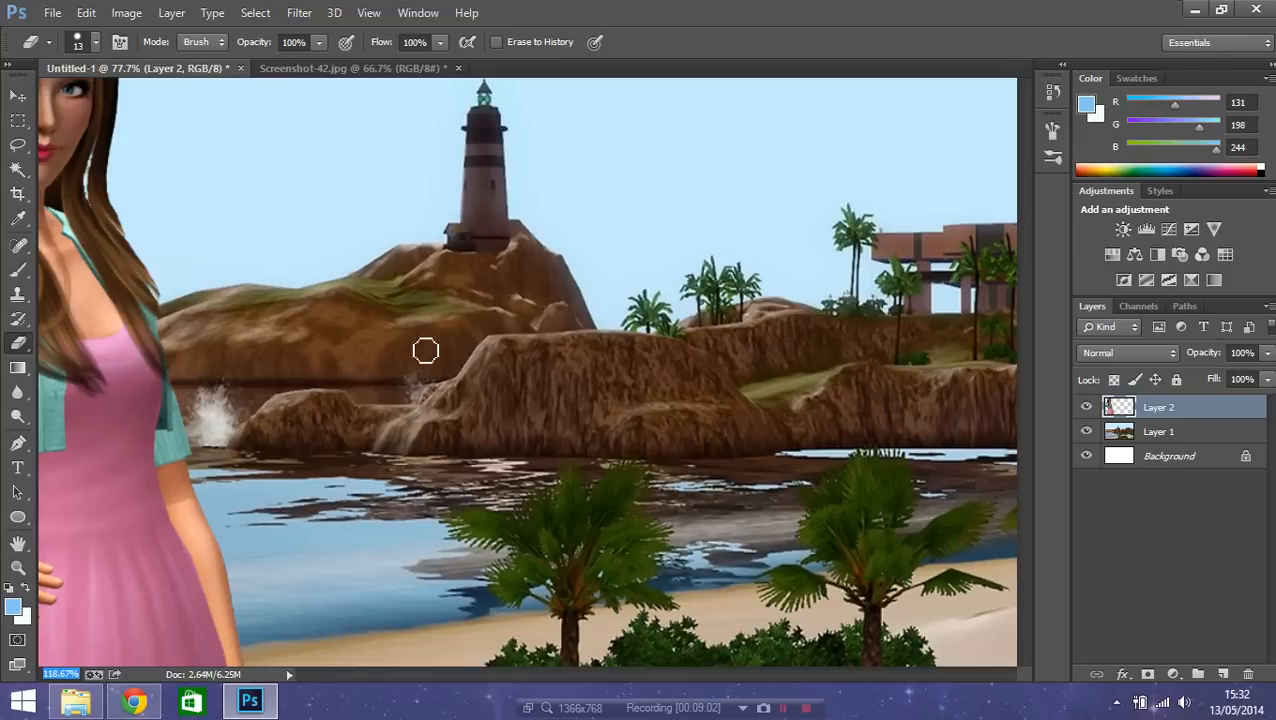
key("Return")
left_click_drag(626, 690, 613, 690)
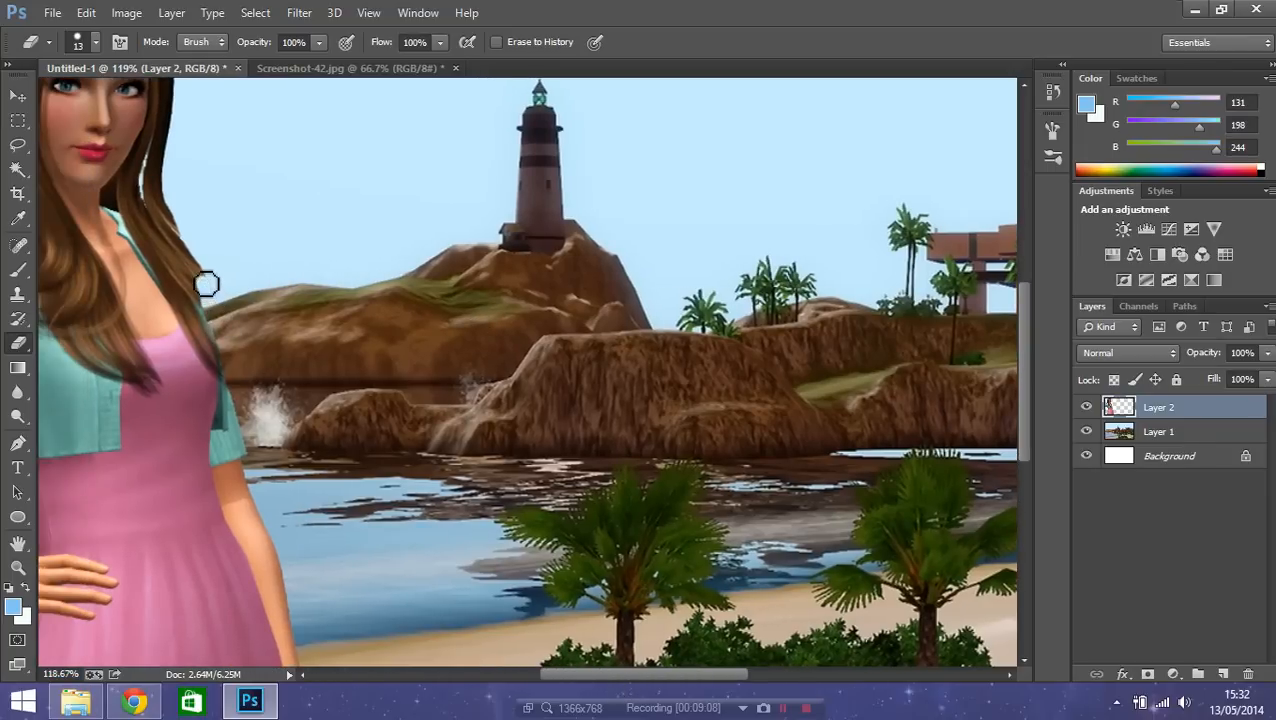
mouse_move(206, 284)
left_mouse_down()
mouse_move(182, 212)
mouse_move(233, 270)
mouse_move(227, 312)
mouse_move(201, 270)
left_mouse_up()
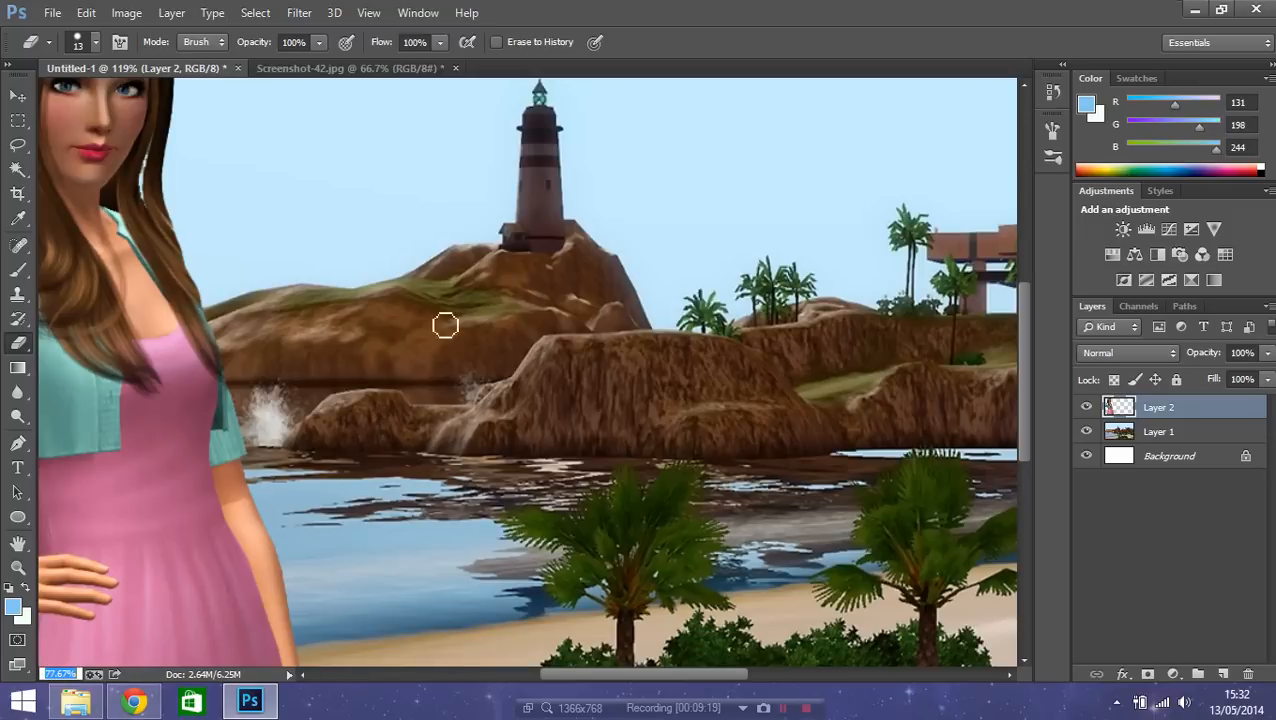
scroll(448, 322, "down", 3)
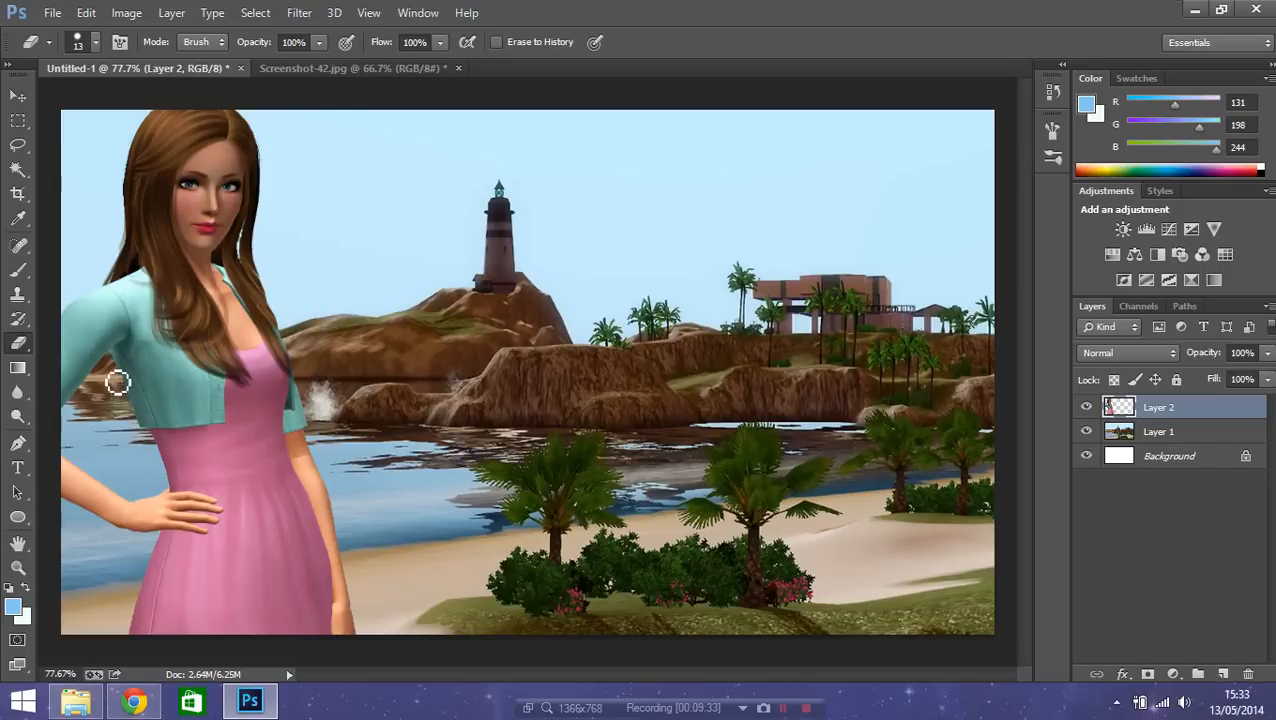
- Examine the cutout's edges around the arm, waist and hand up close, and review the whole composition
left_click(60, 674)
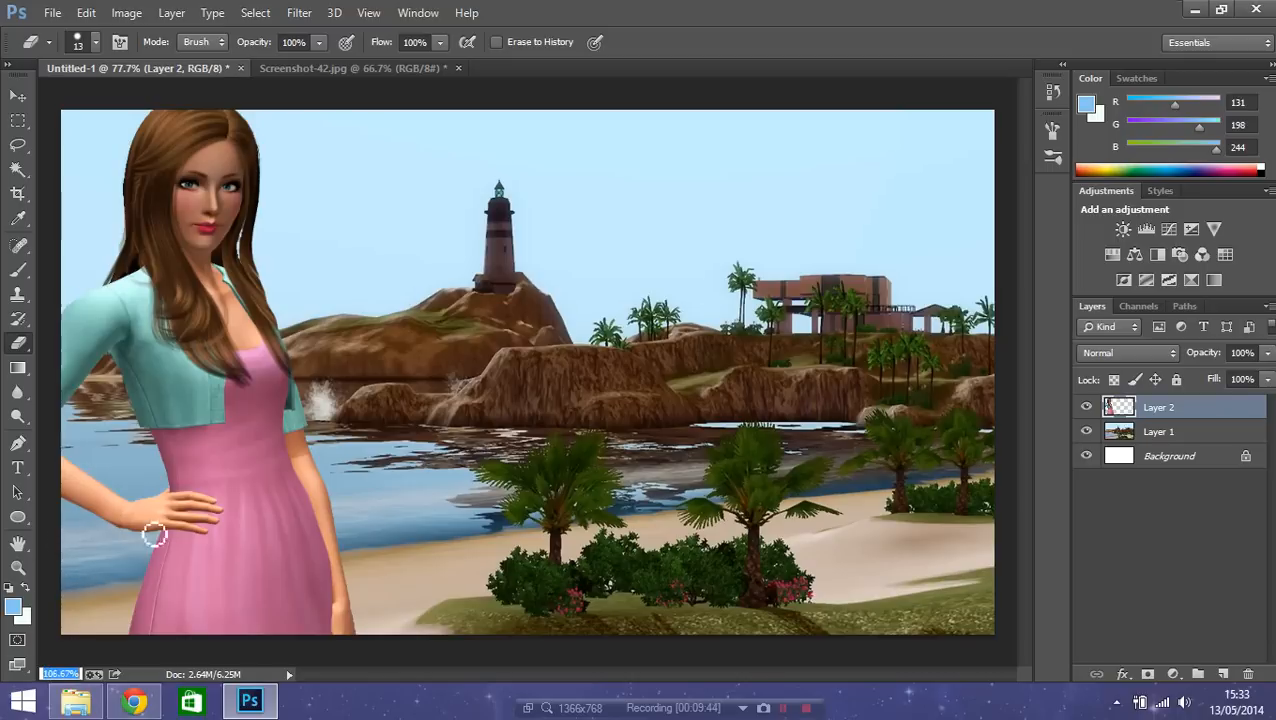
type("150")
key("Return")
left_click_drag(630, 675, 508, 675)
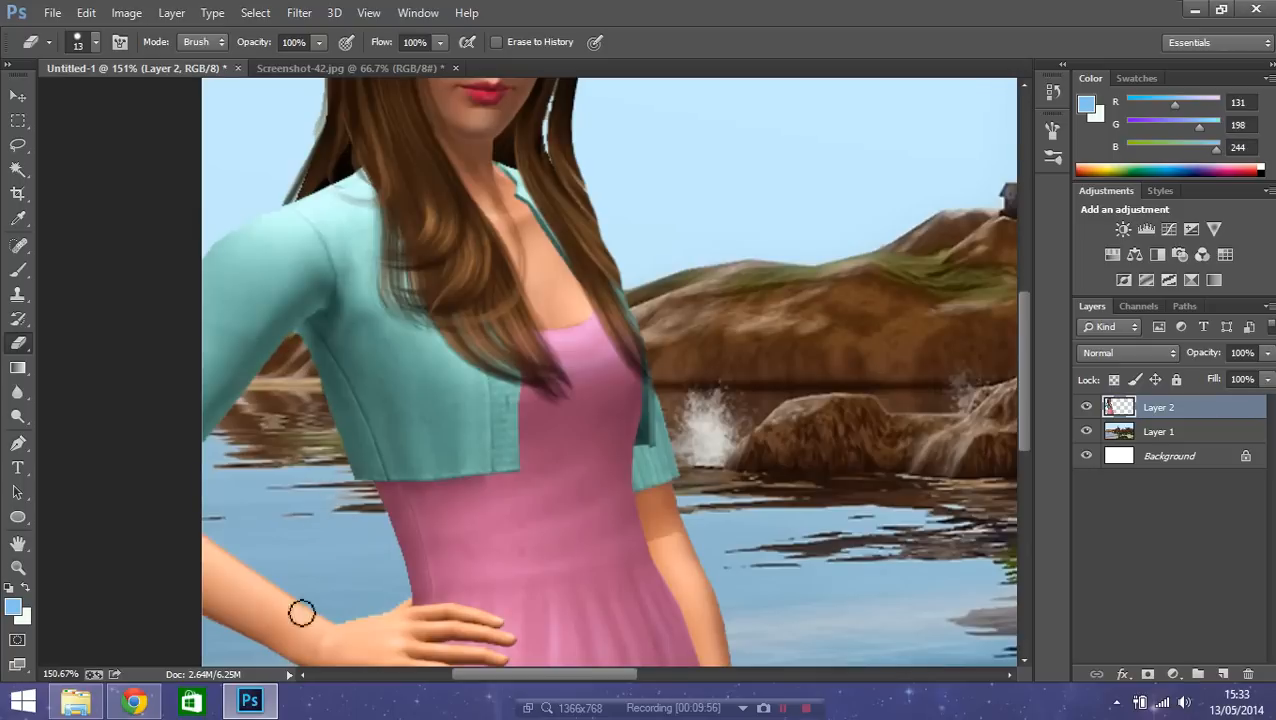
left_click(58, 673)
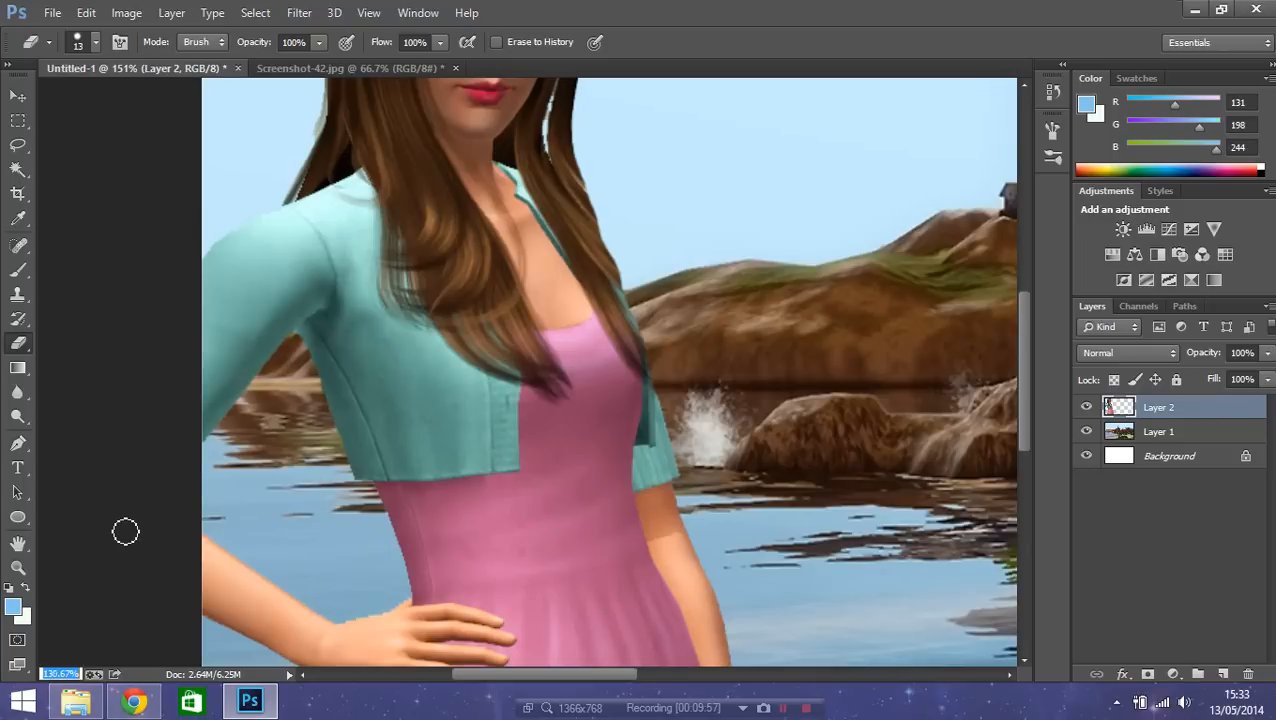
type("94.67%")
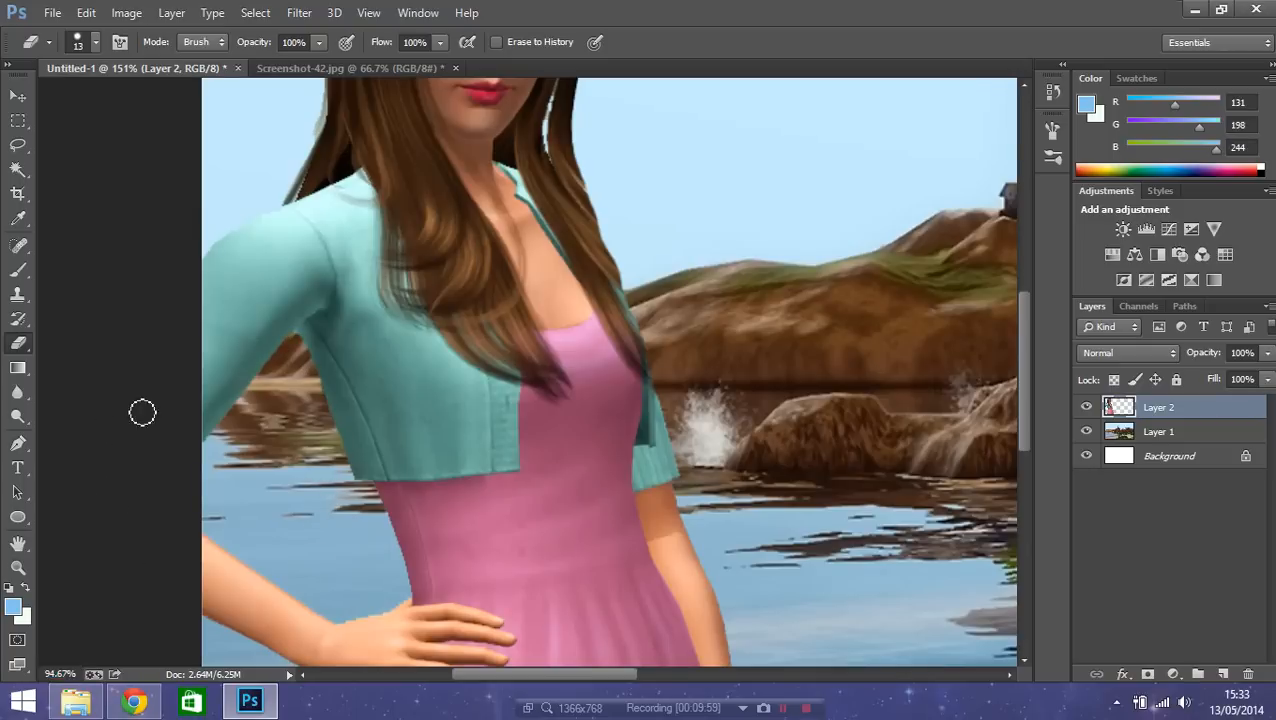
key("ctrl+a")
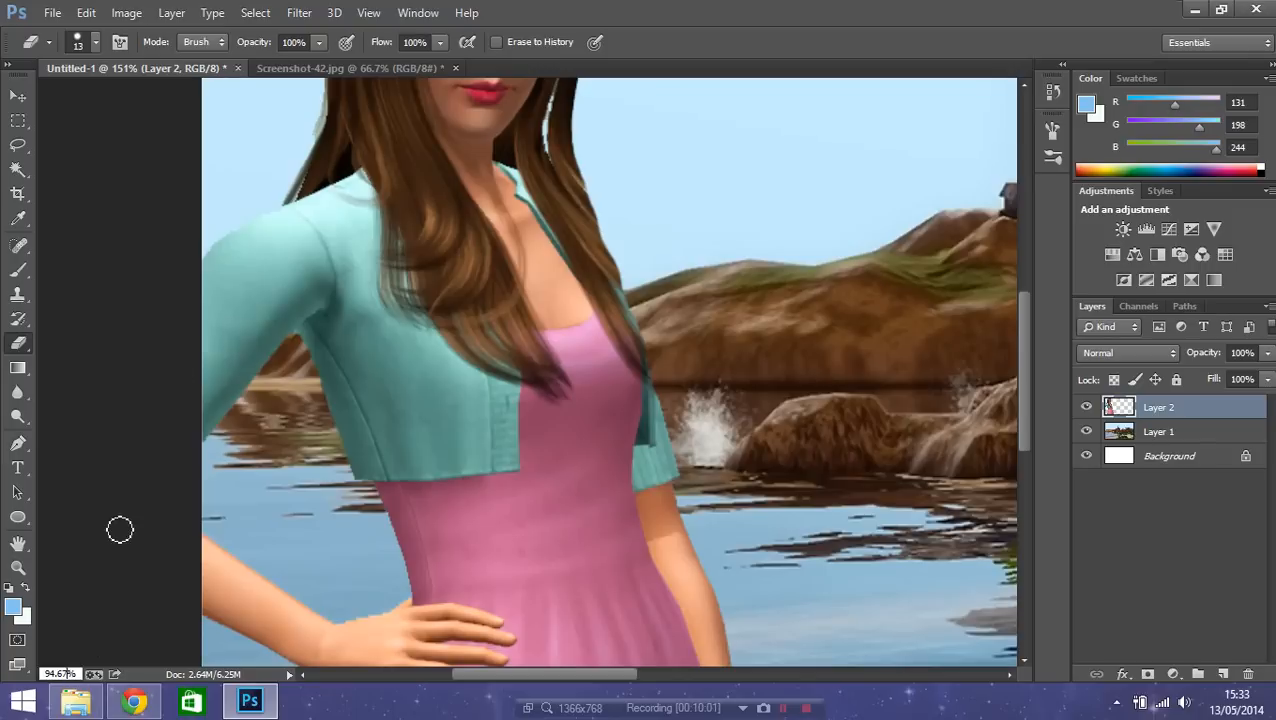
type("80.67%")
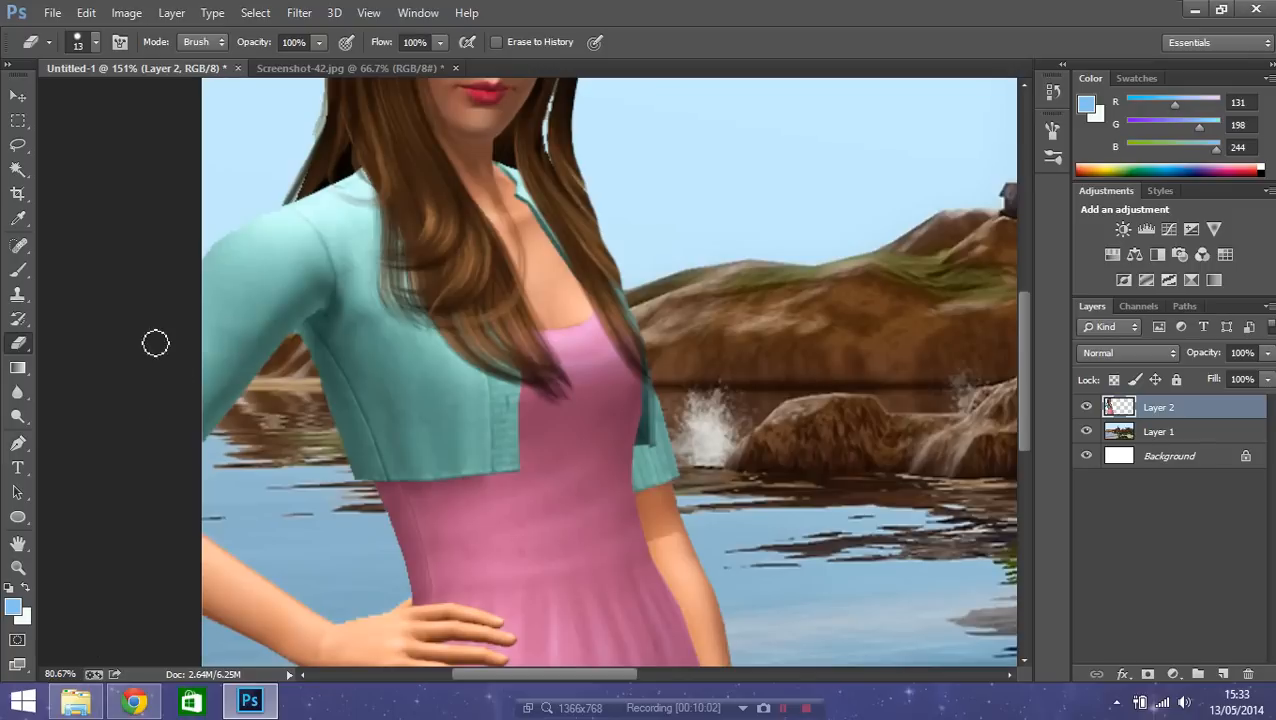
left_click(18, 95)
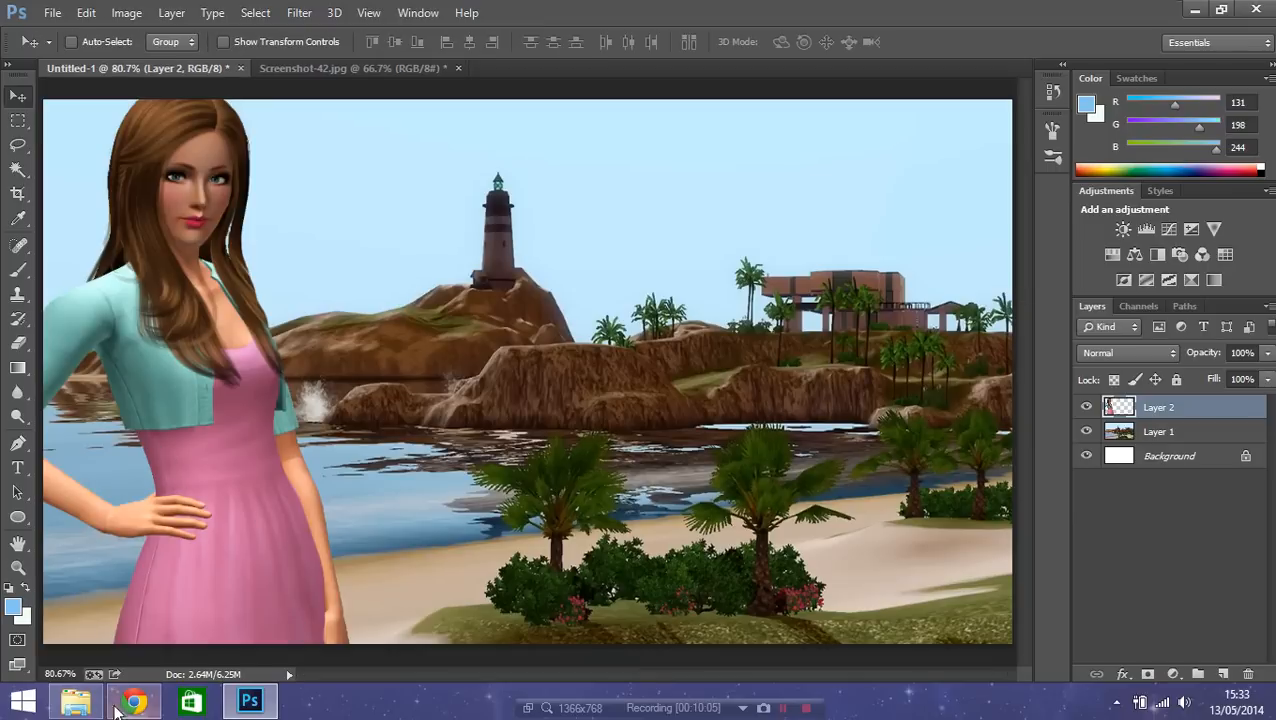
double_click(60, 674)
type("74.67%")
key("Return")
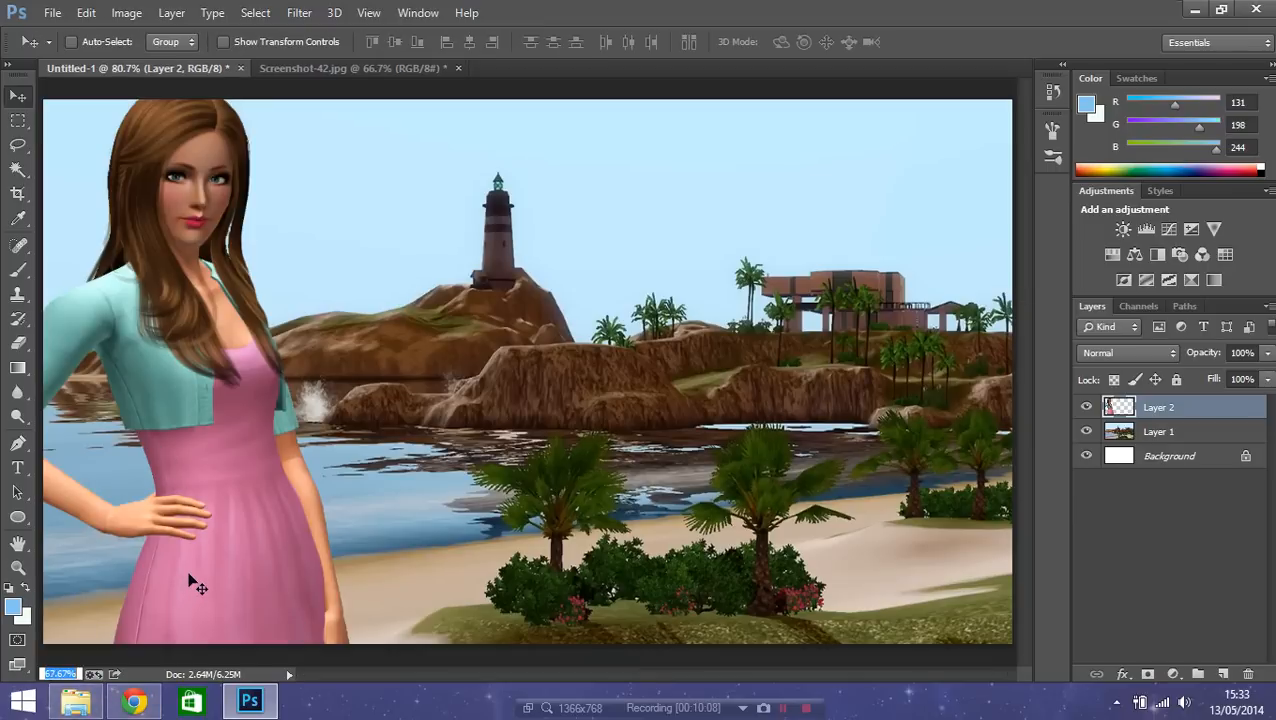
key("Return")
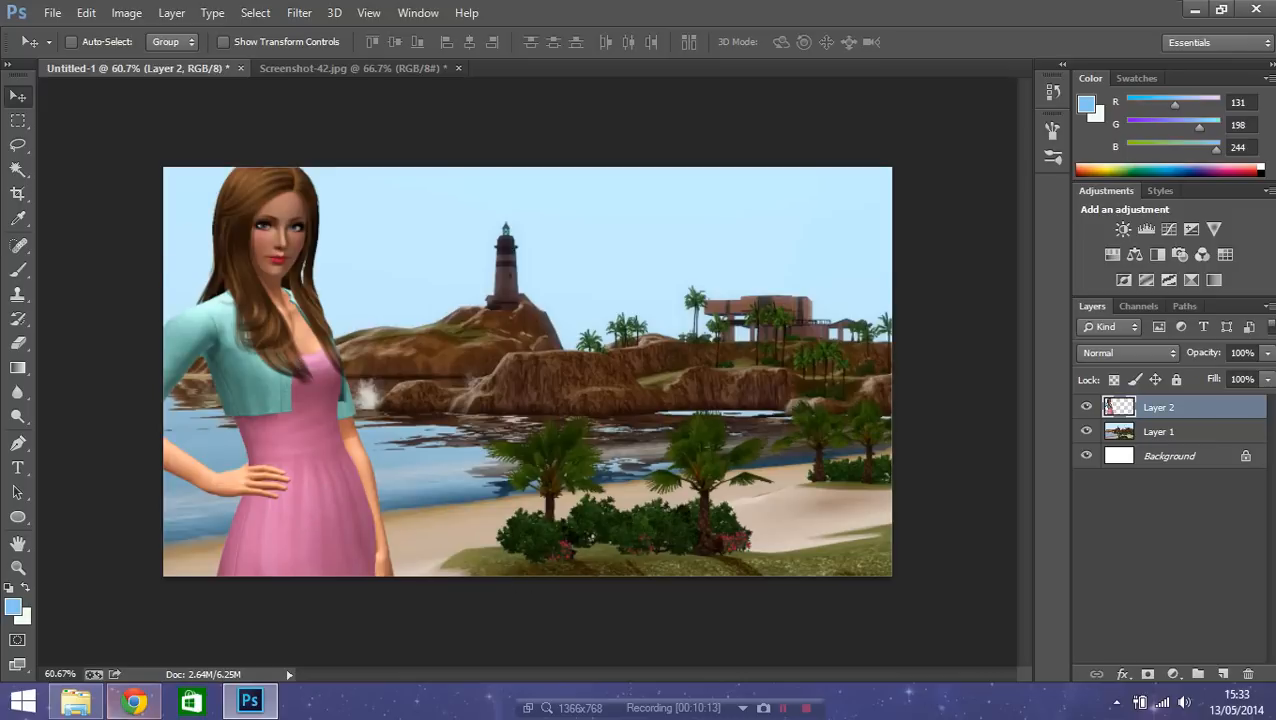
- Switch to the Sims 3 Screenshots folder and open Screenshot-54 in Adobe Photoshop CC
left_click(76, 702)
left_click(753, 589)
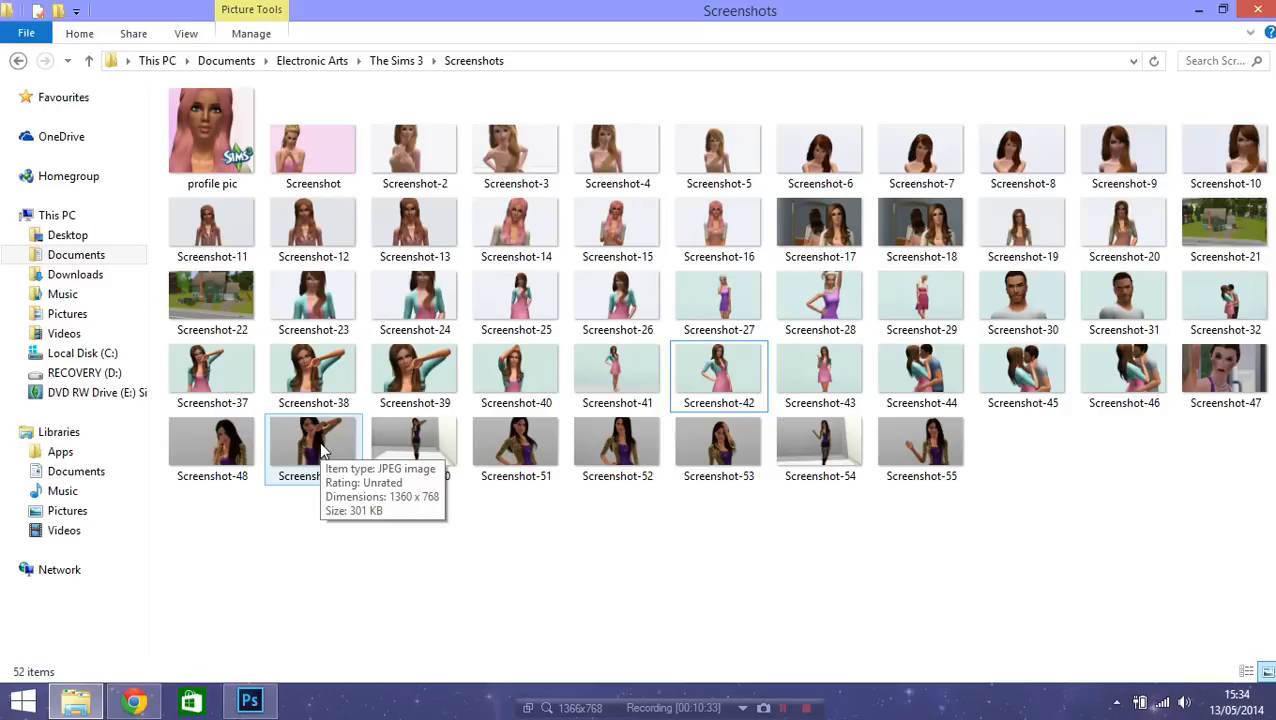
left_click(757, 397)
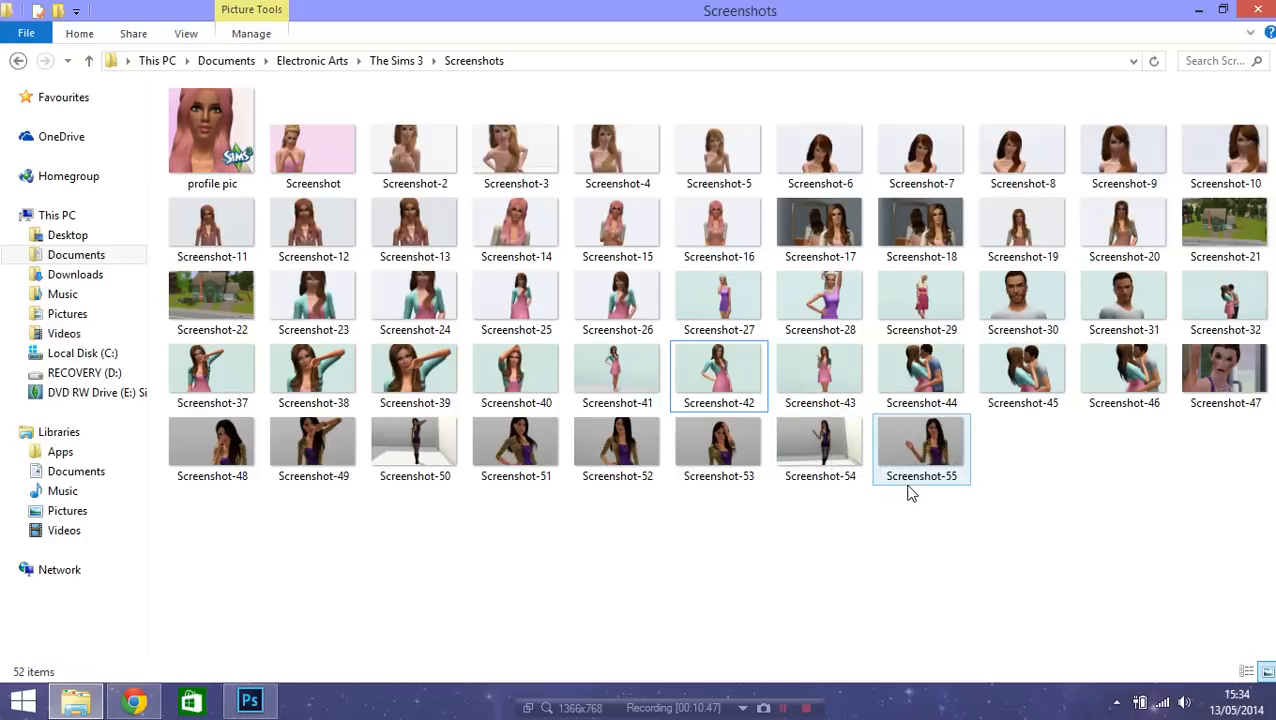
right_click(820, 445)
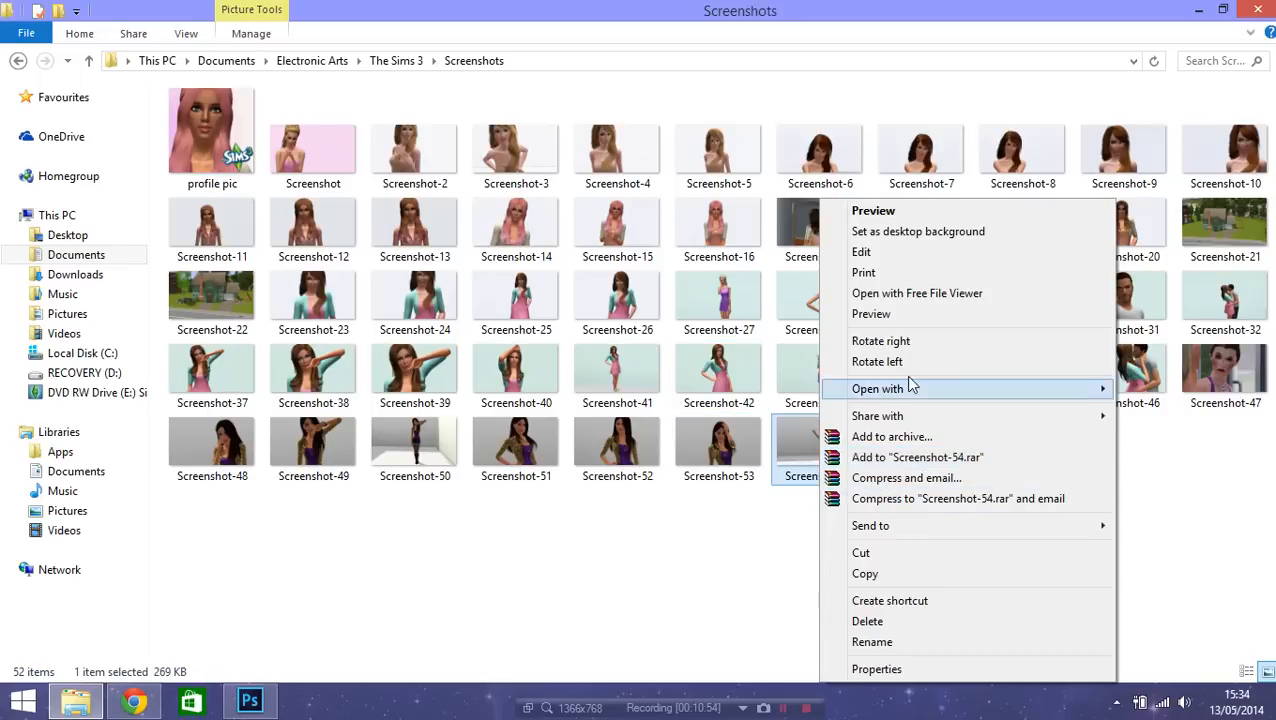
mouse_move(900, 390)
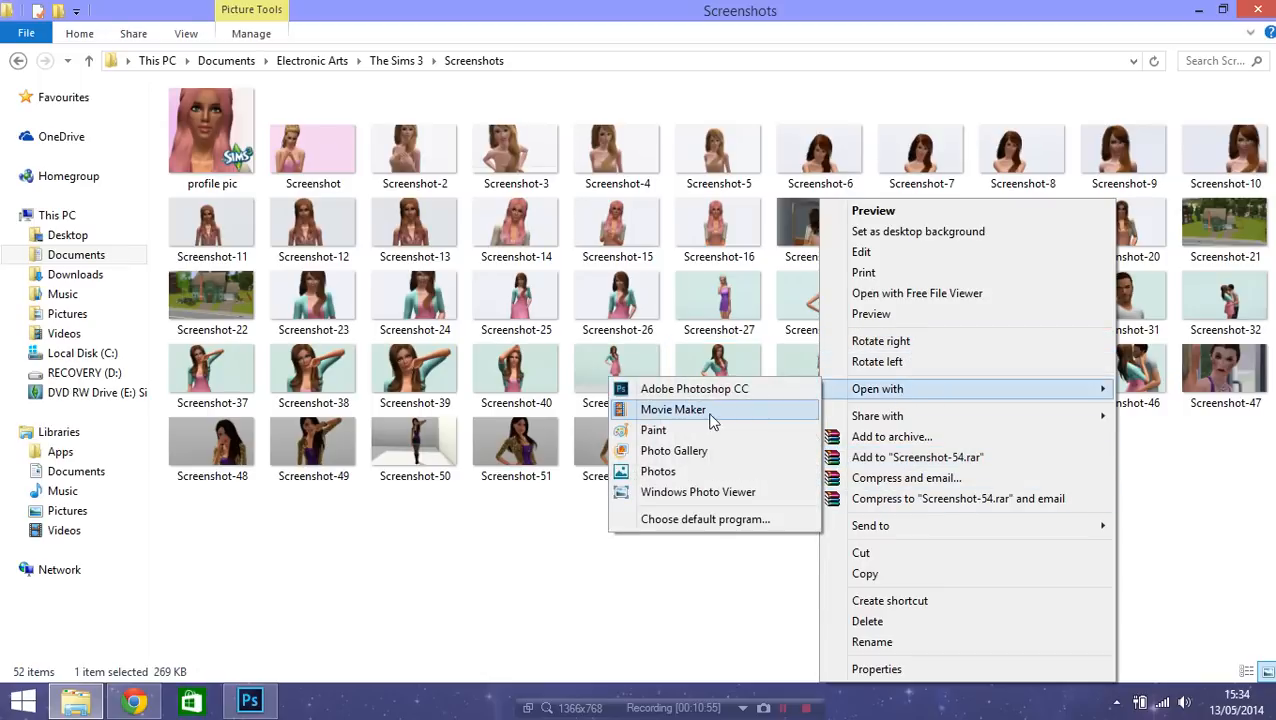
left_click(680, 389)
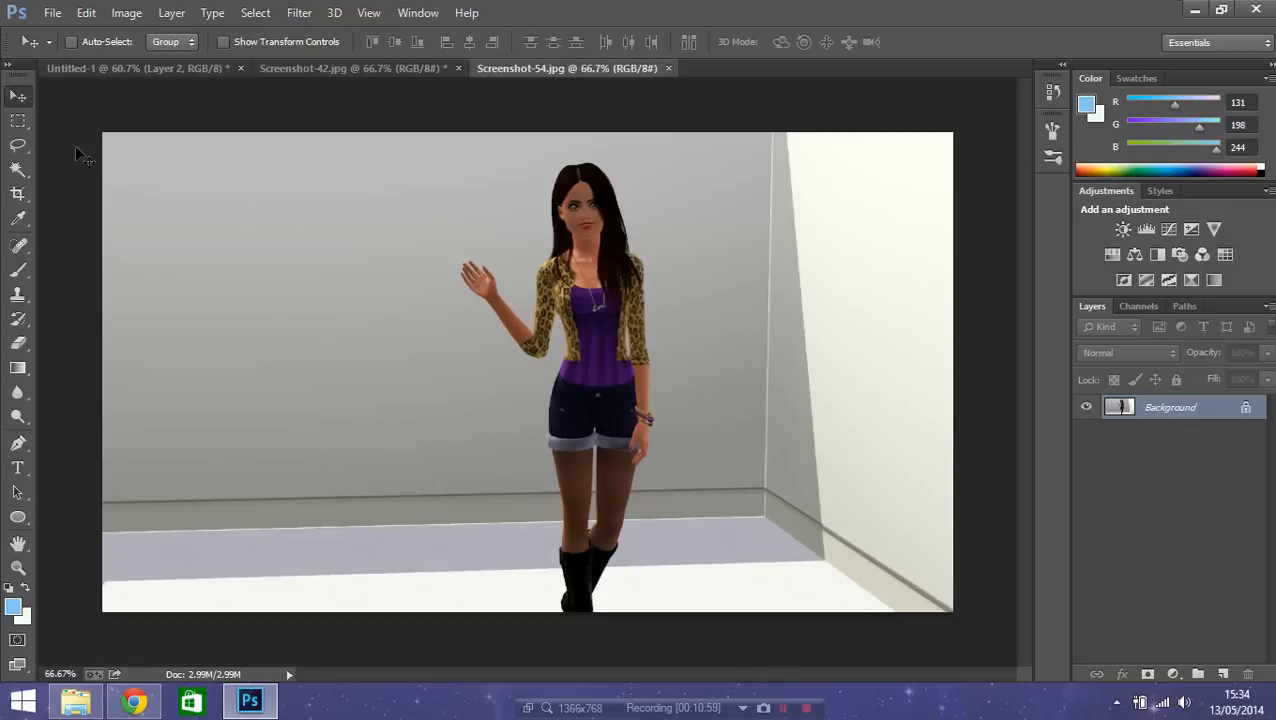
- Cut a rectangular area around the waving character in Screenshot-54.jpg and paste it into the Untitled-1 composition
left_click(19, 120)
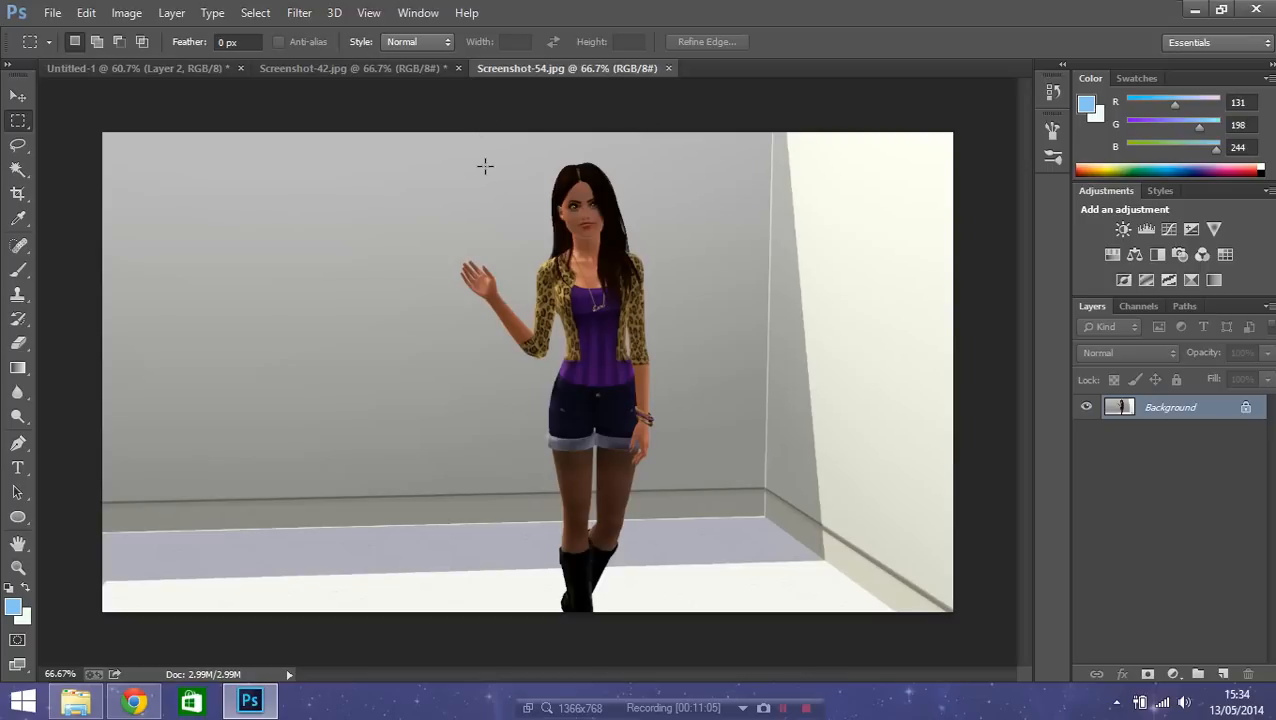
left_click_drag(451, 148, 706, 654)
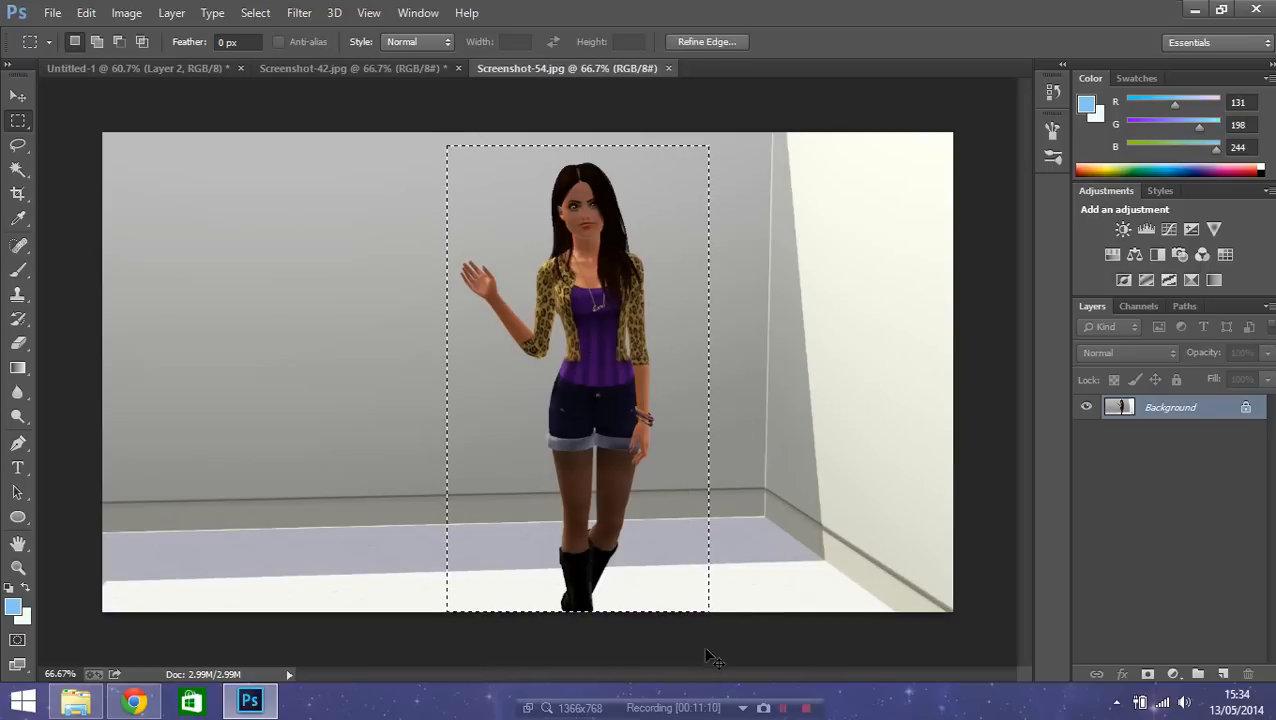
key("ctrl+x")
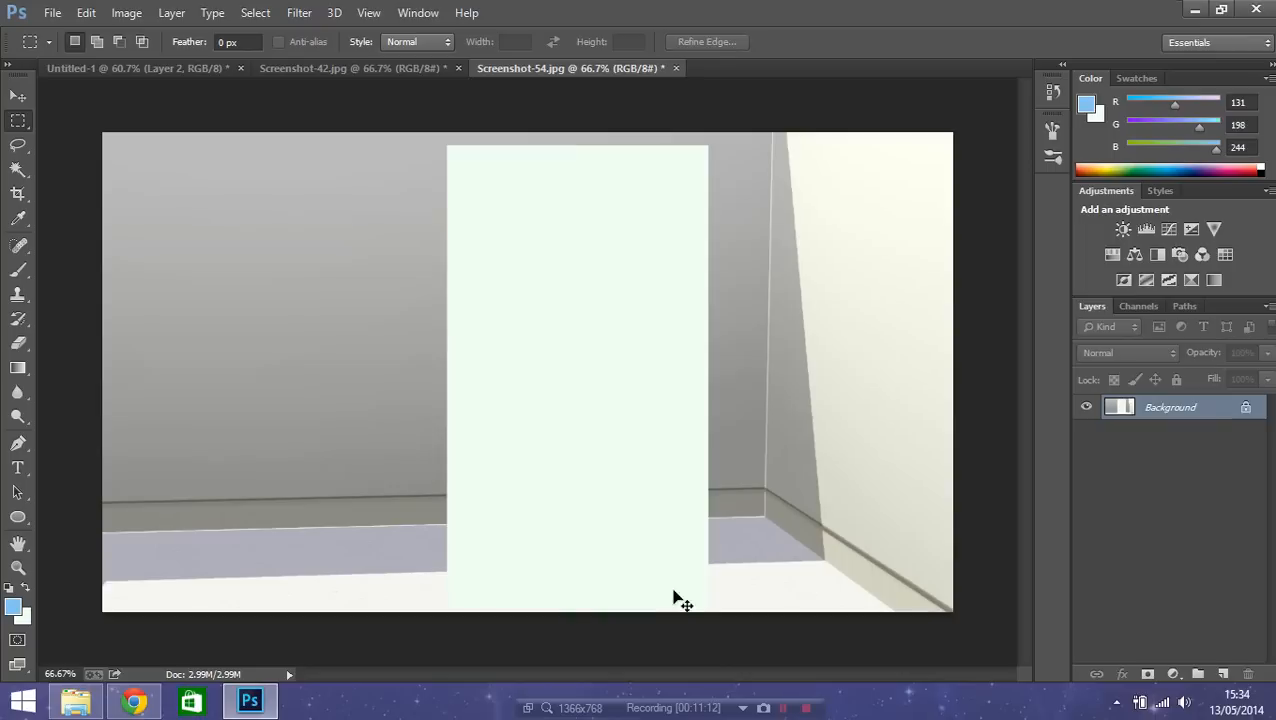
left_click(166, 70)
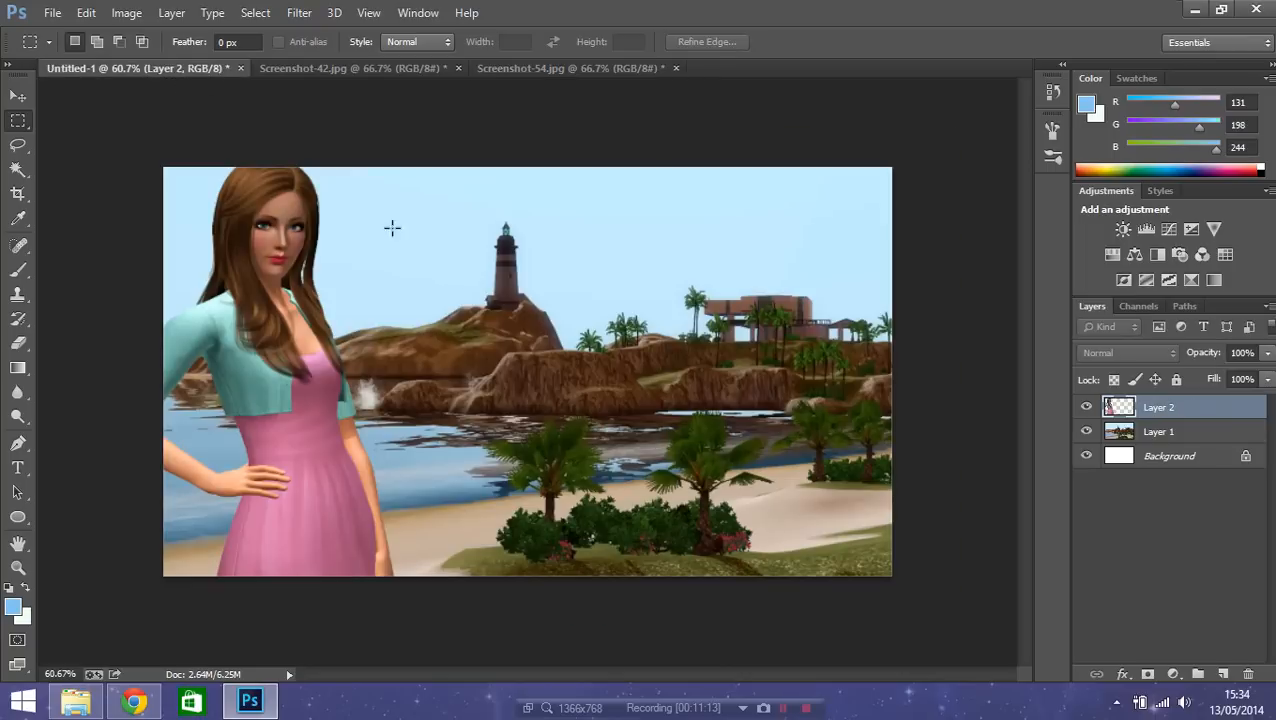
key("ctrl+v")
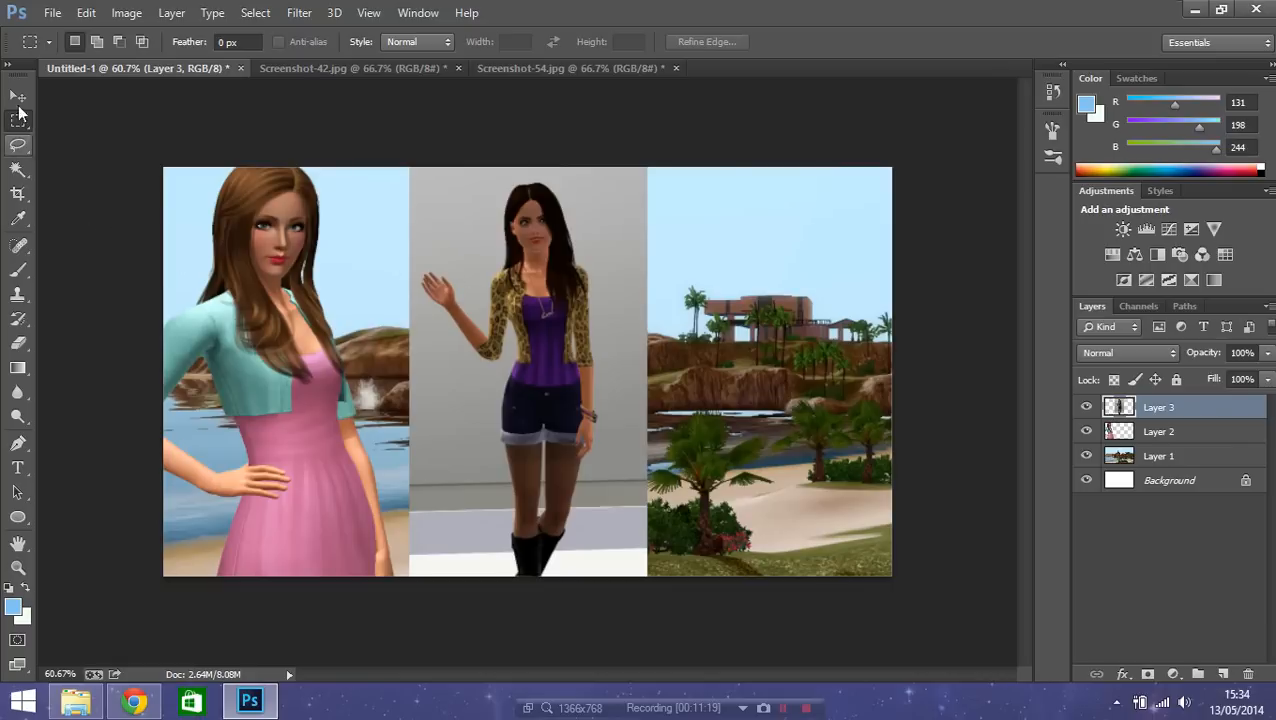
- Delete the grey wall around the pasted character's upper body using the Magic Wand at tolerance 32
left_click(18, 169)
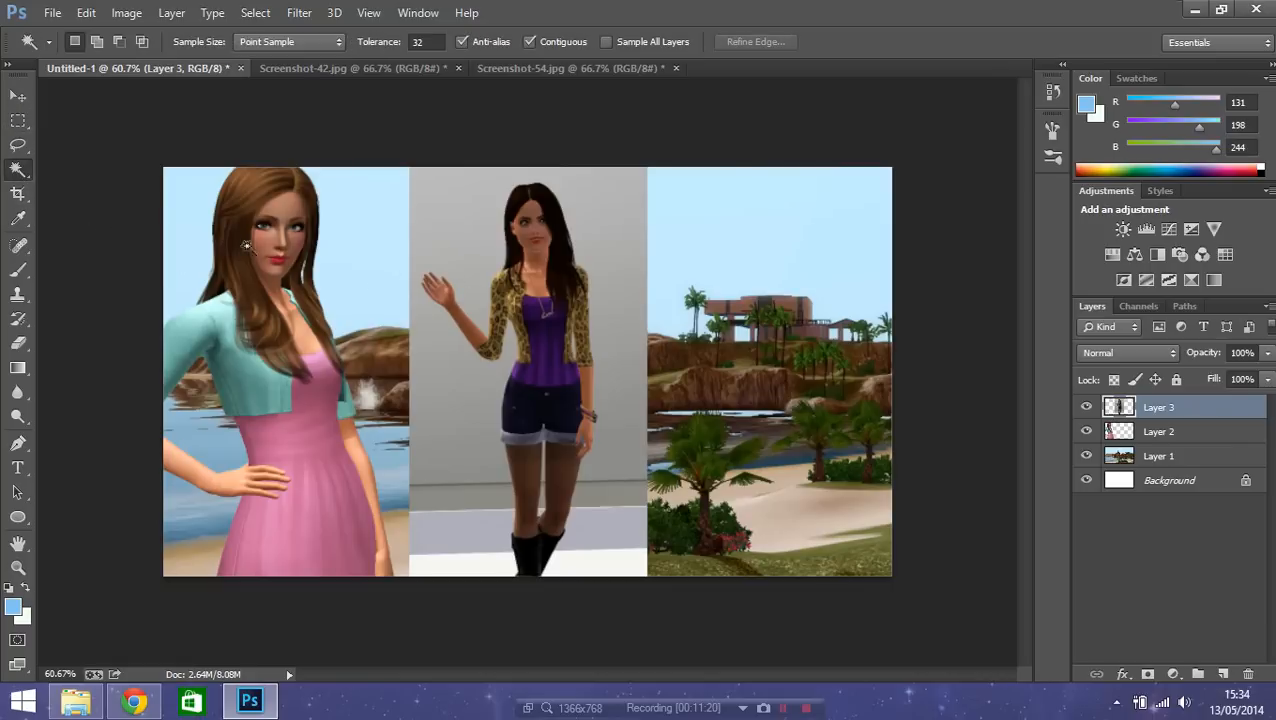
left_click(466, 250)
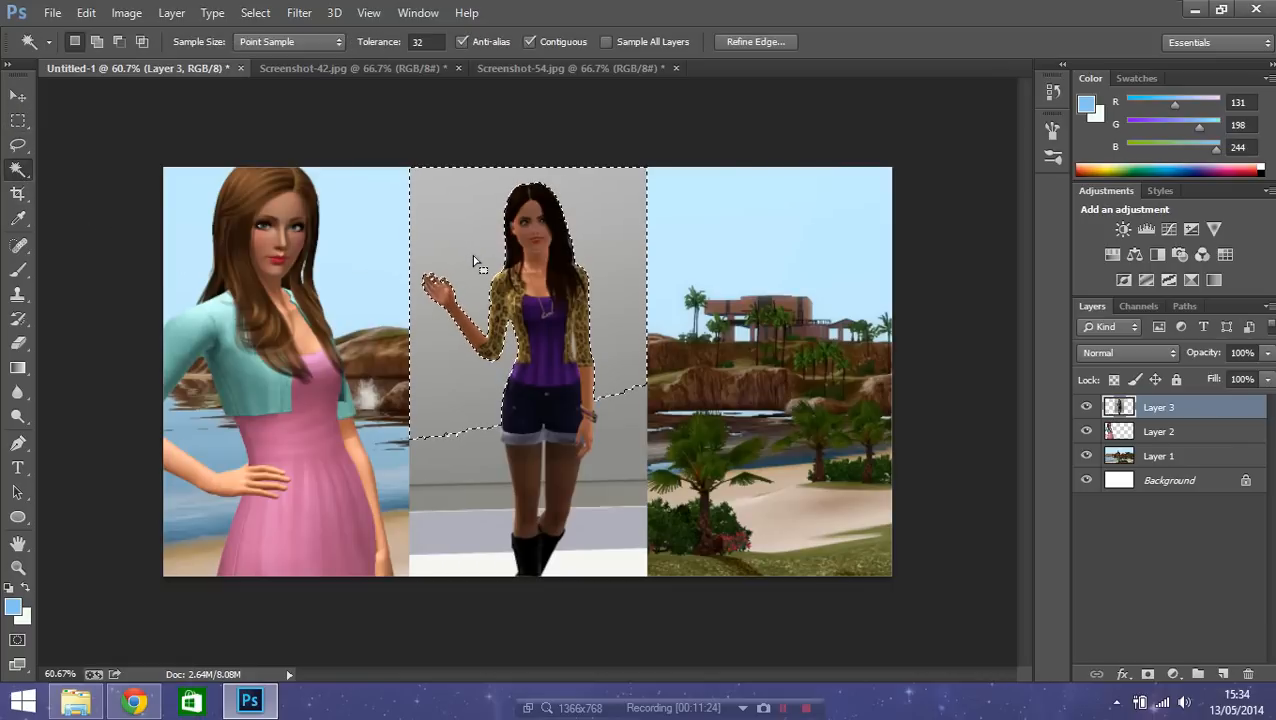
key("Delete")
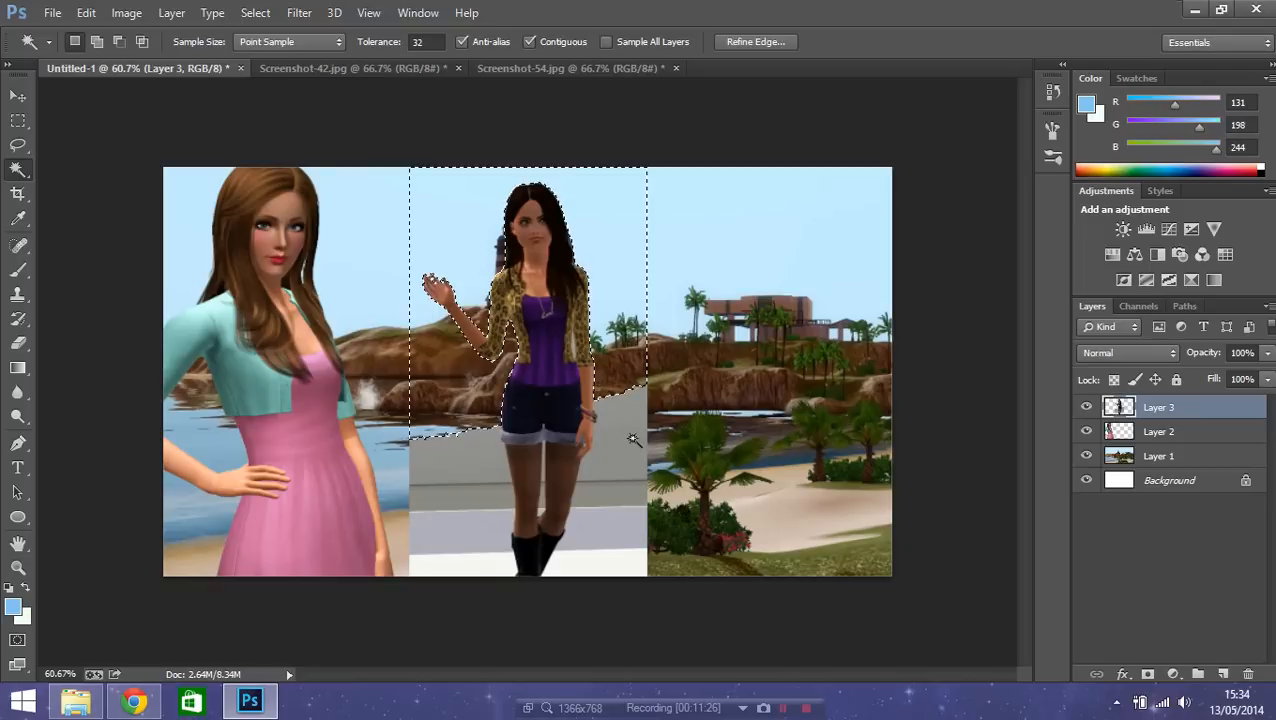
- Delete the wall, skirting and floor areas on the bracelet-arm side of the dark-haired character's legs with the Magic Wand
left_click(632, 441)
key("Delete")
left_click(622, 496)
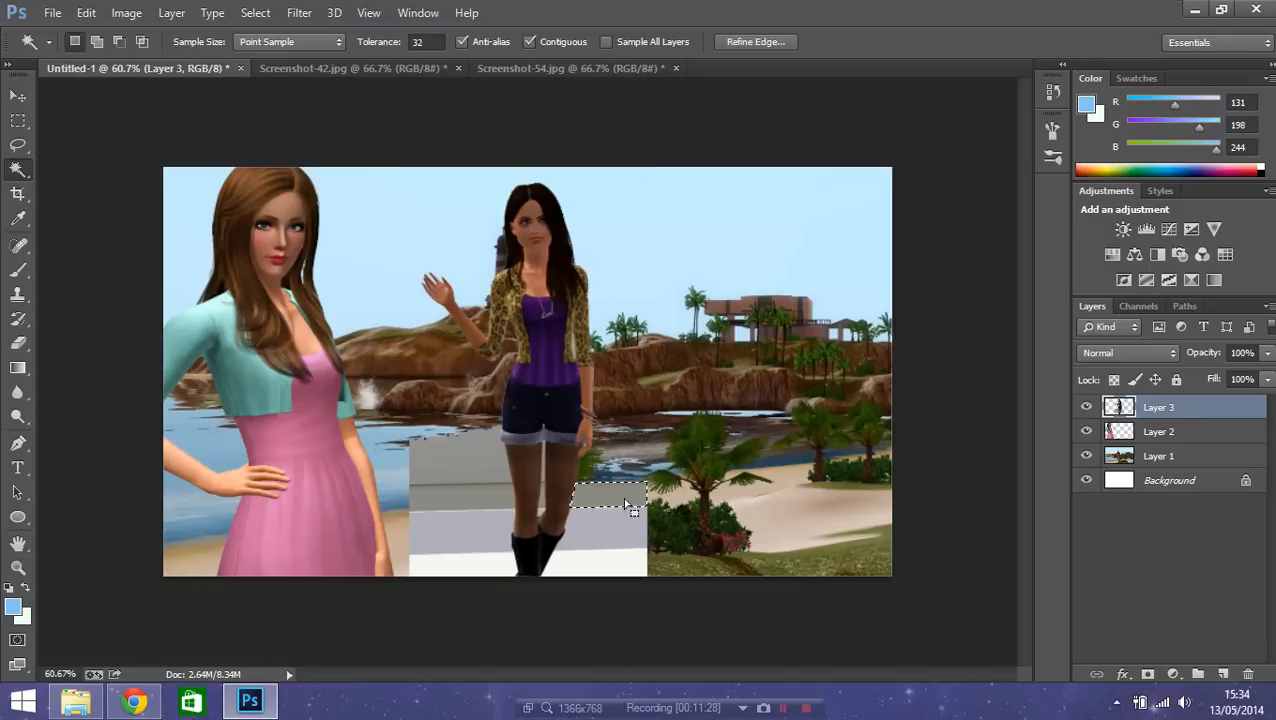
key("Delete")
left_click(630, 540)
key("Delete")
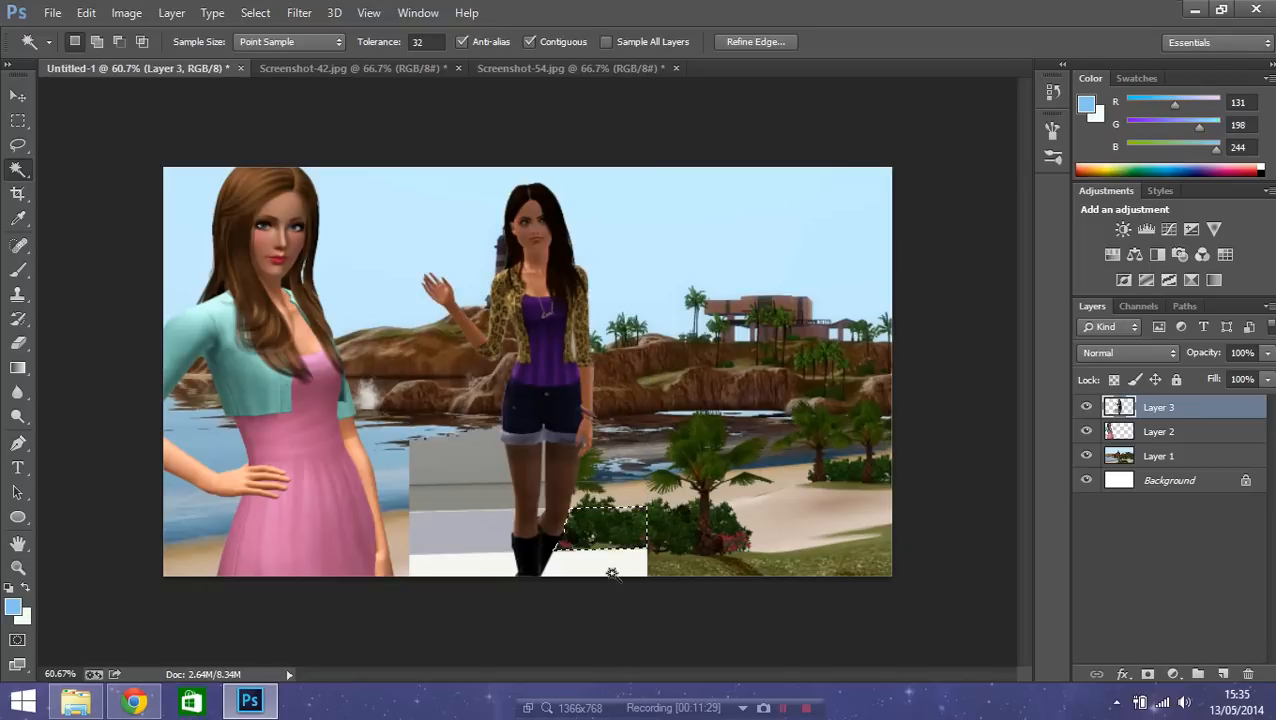
left_click(613, 575)
key("Delete")
- Delete the floor and skirting on the waving-arm side of the legs and the grey gap between the legs, then deselect
left_click(480, 561)
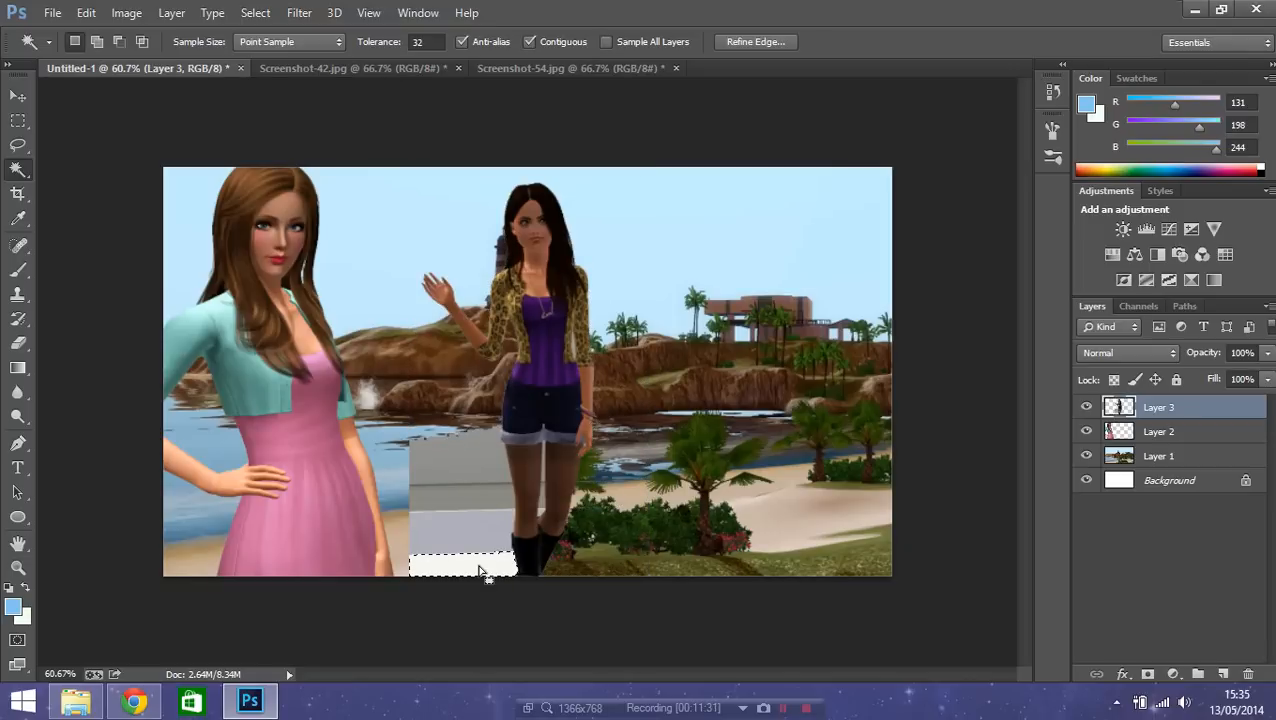
key("Delete")
left_click(474, 529)
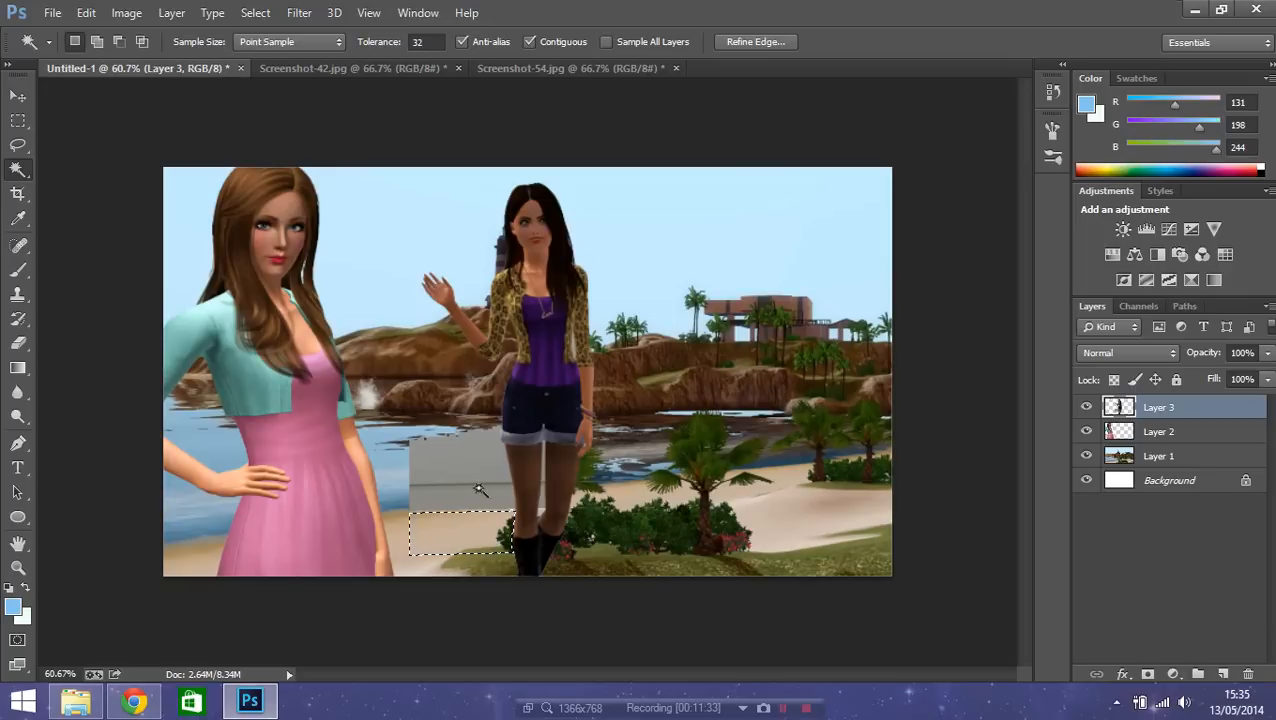
key("Delete")
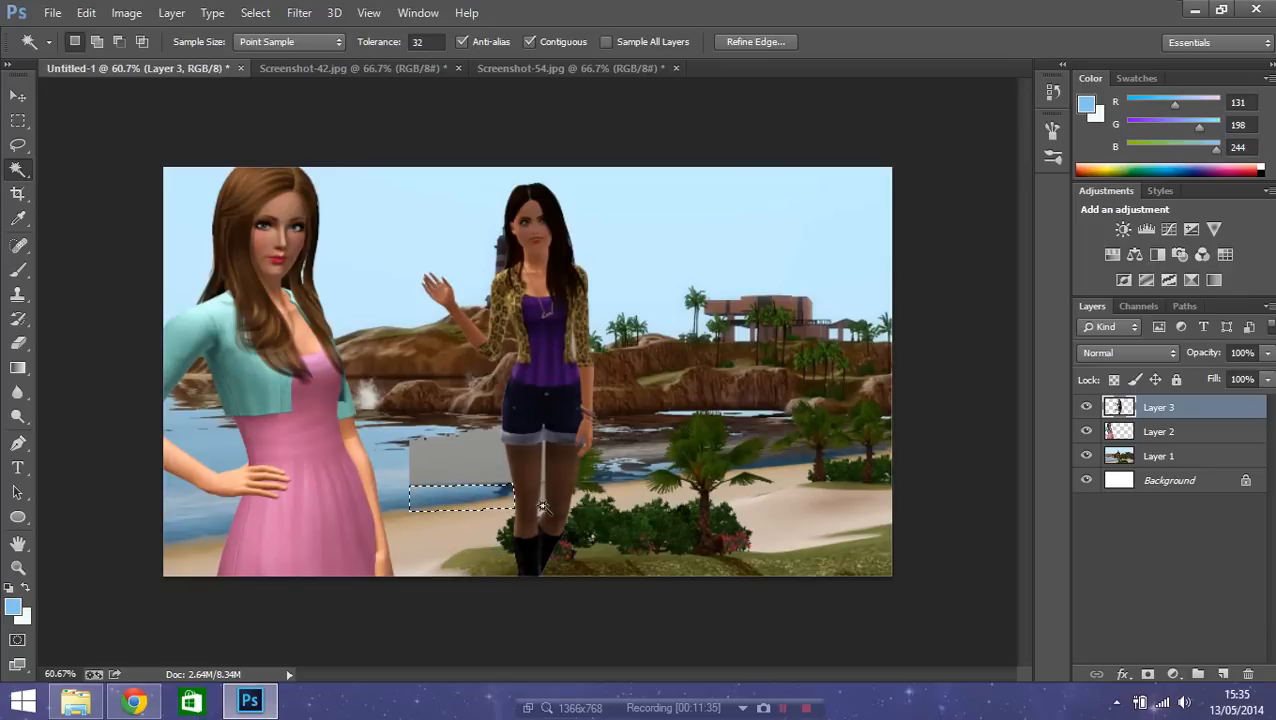
left_click(541, 500)
key("Delete")
key("ctrl+d")
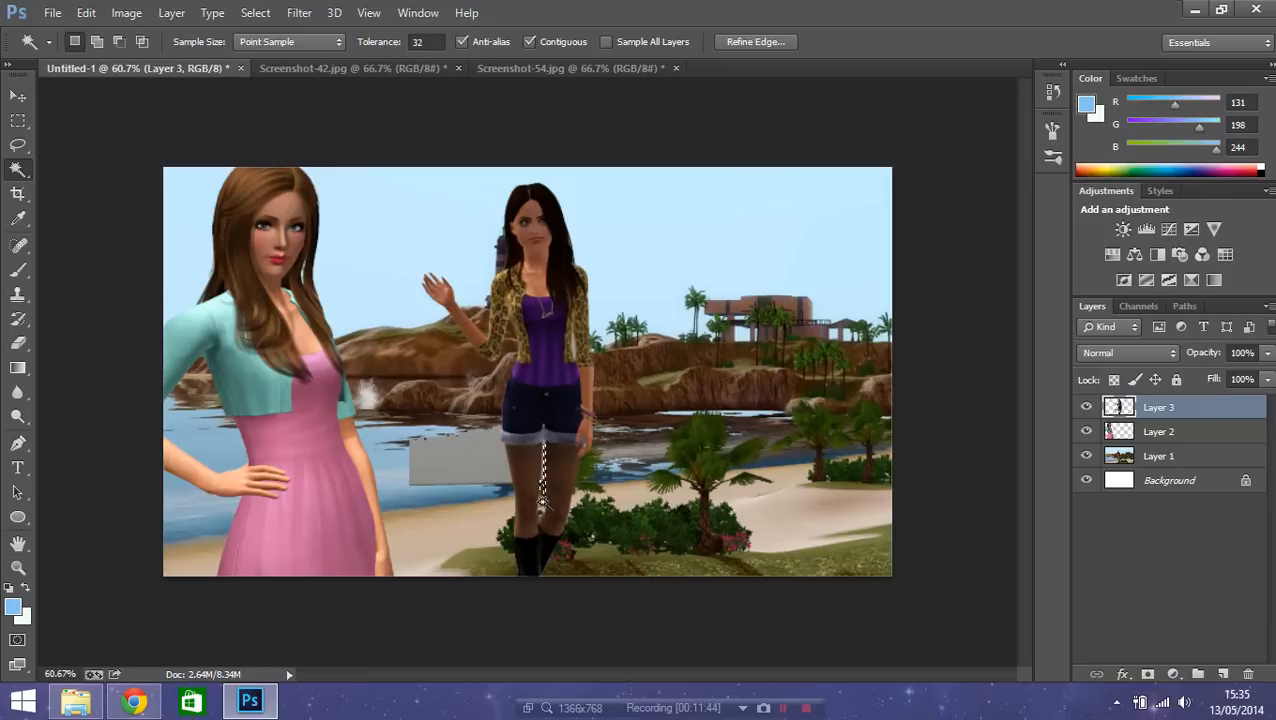
- Try to delete the remaining grey wall patch beside the shorts with the Magic Wand, undo it and deselect
left_click(474, 481)
key("Delete")
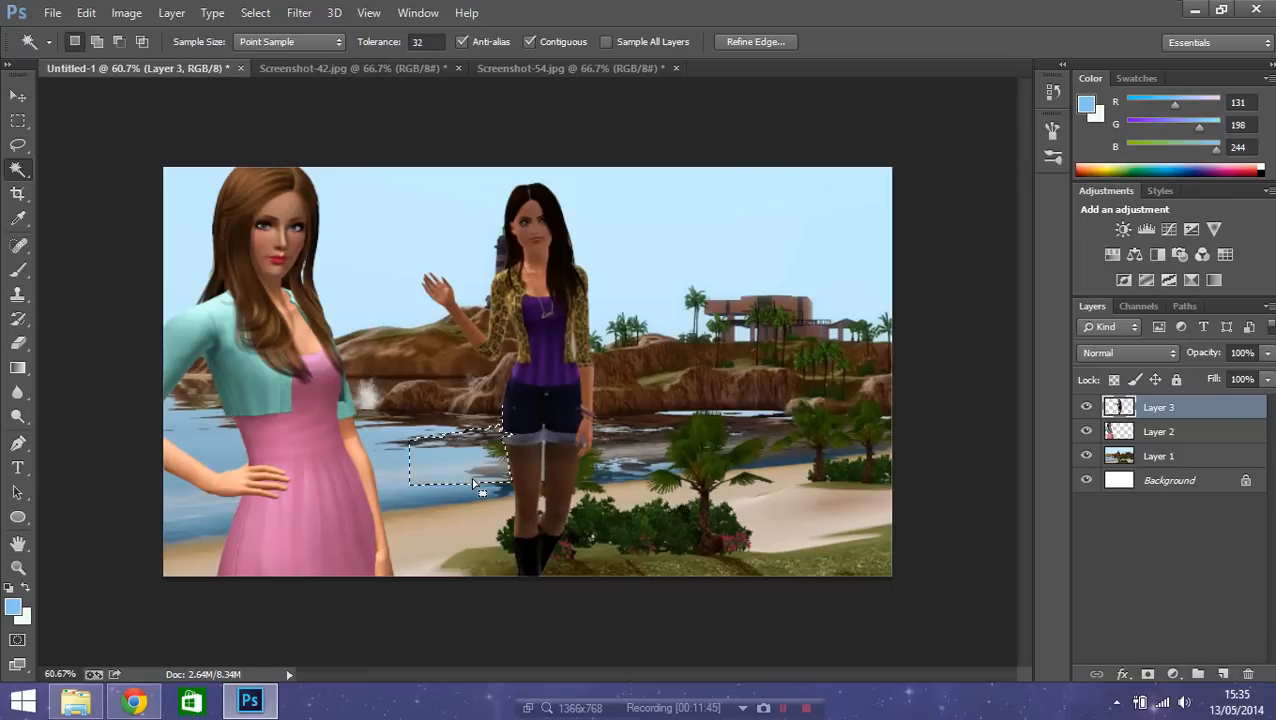
left_click(86, 12)
left_click(143, 16)
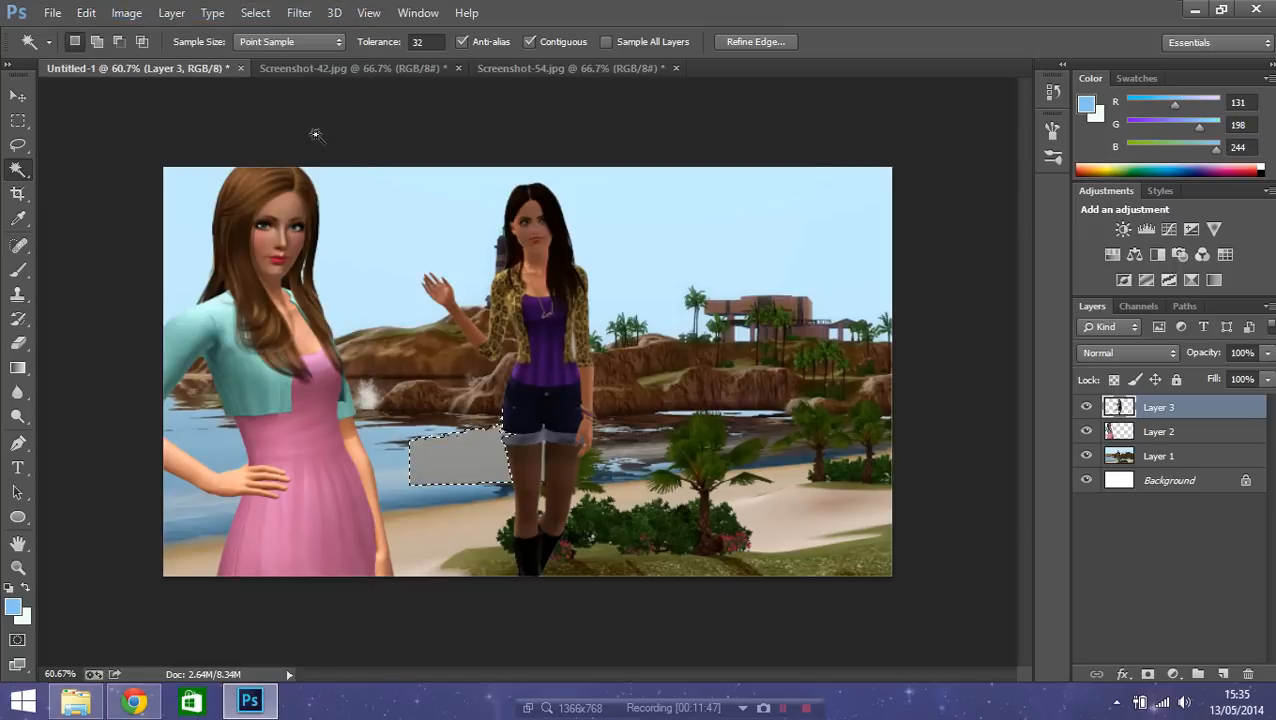
left_click(131, 333)
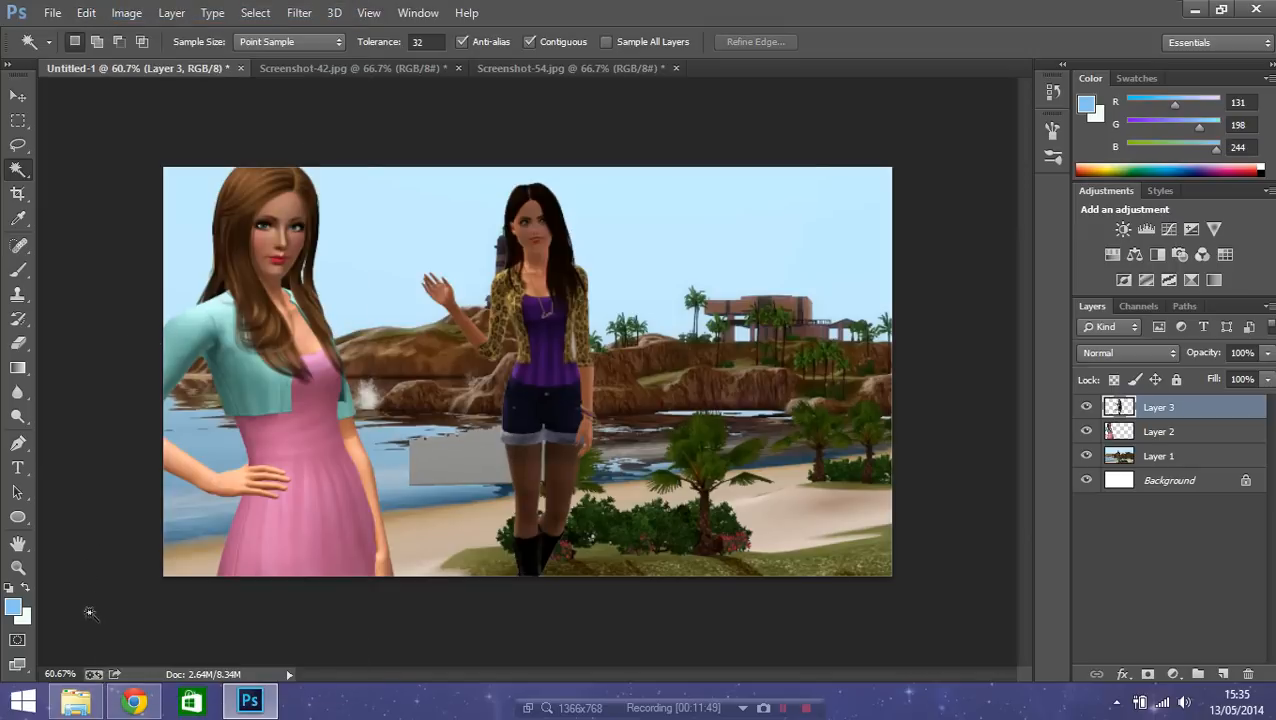
- Zoom to 178.67% and delete the leftover grey sliver between the thighs with the Magic Wand
left_click(57, 670)
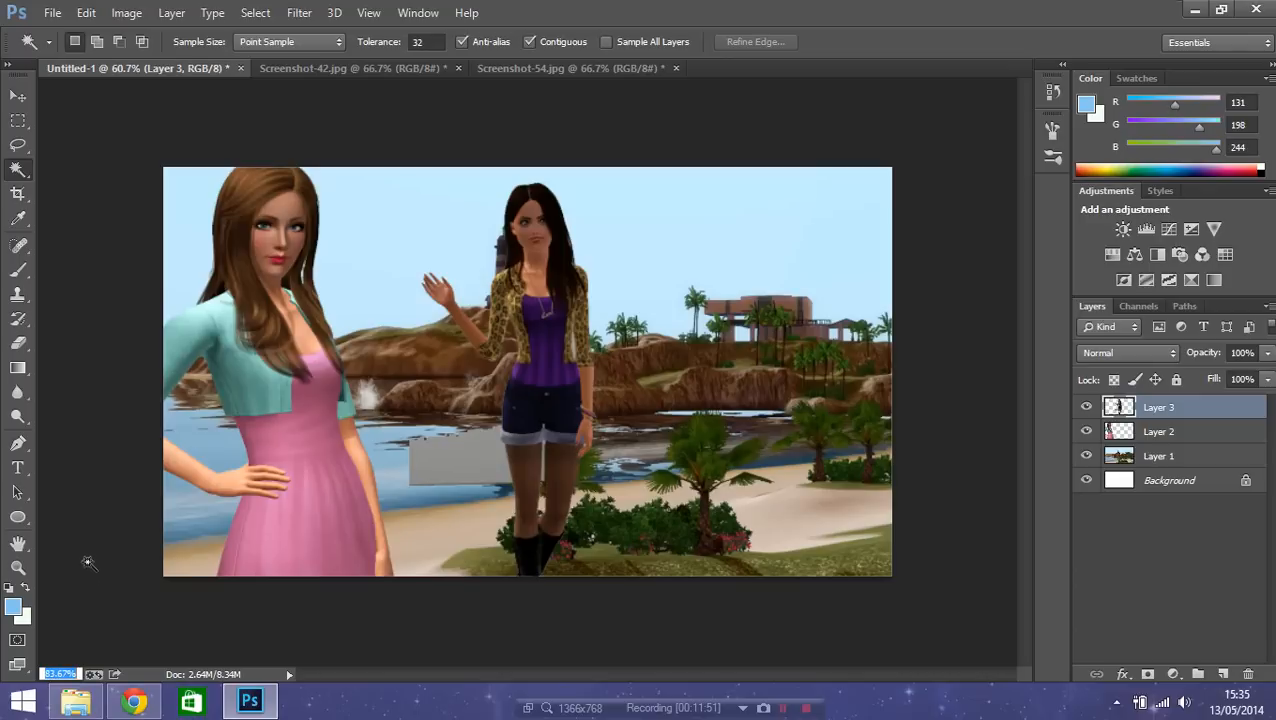
scroll(90, 554, "up", 2)
scroll(95, 532, "up", 2)
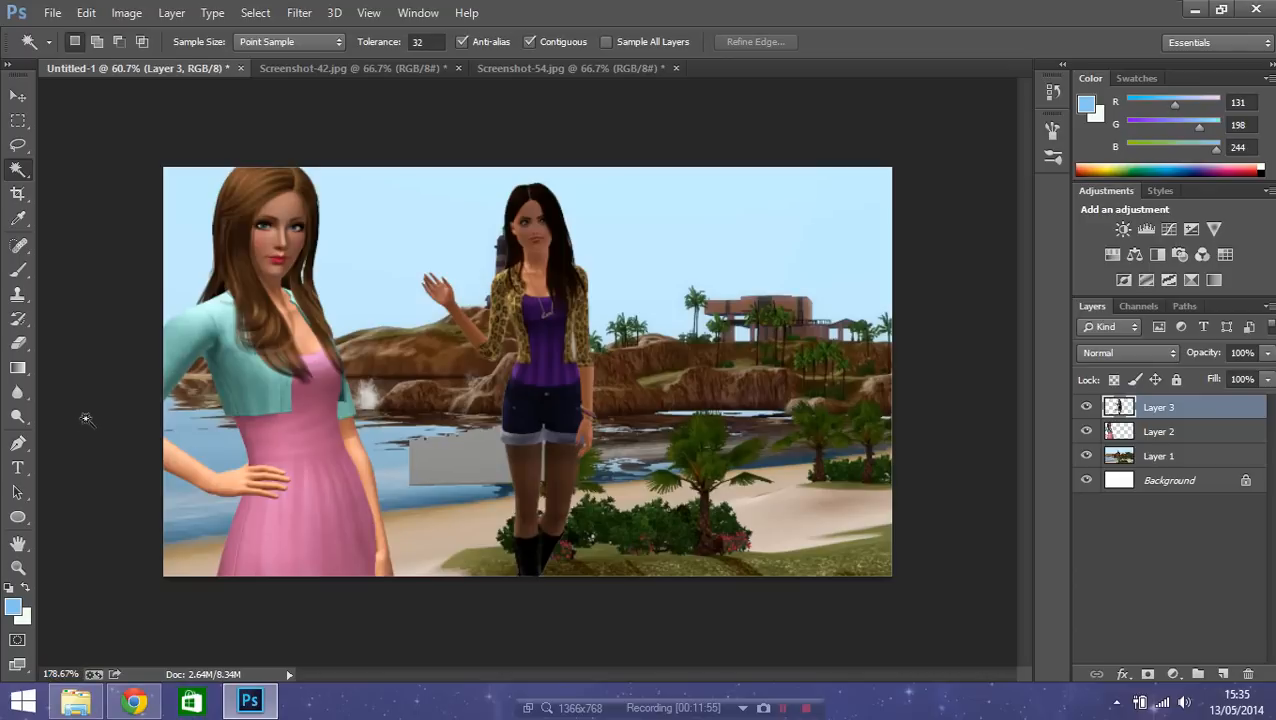
key("Return")
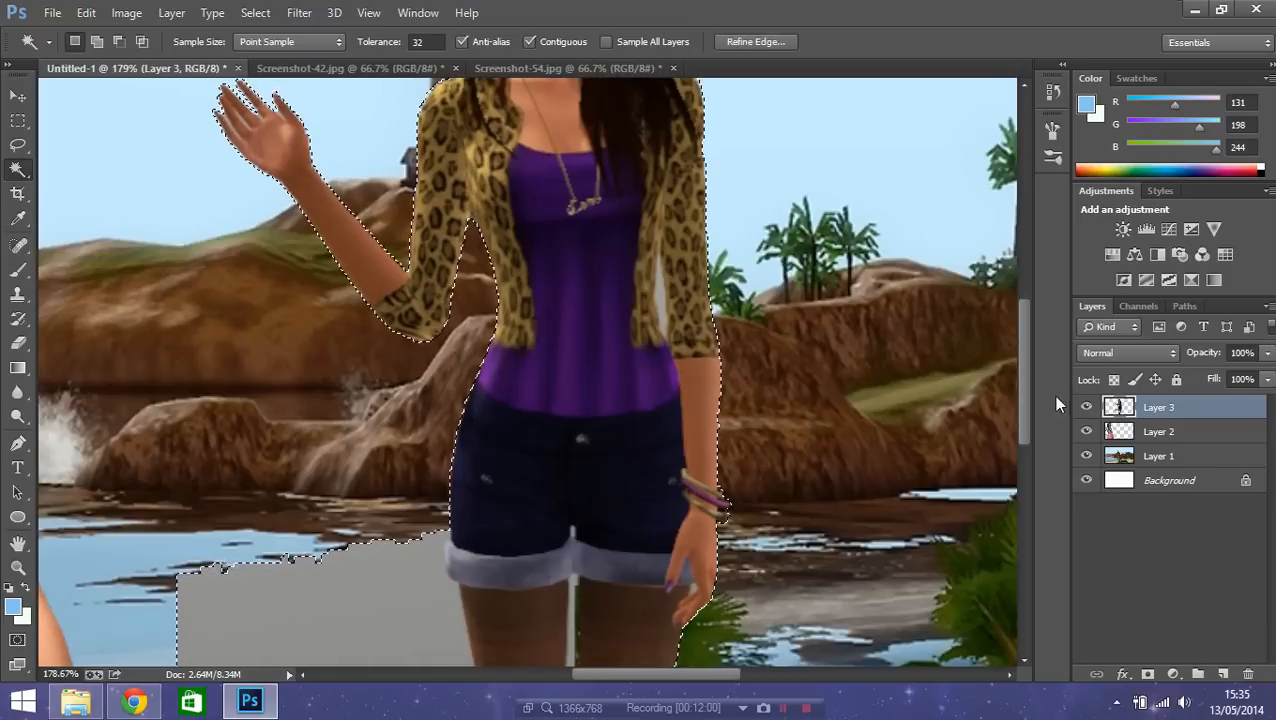
left_click(1021, 500)
left_click(656, 523)
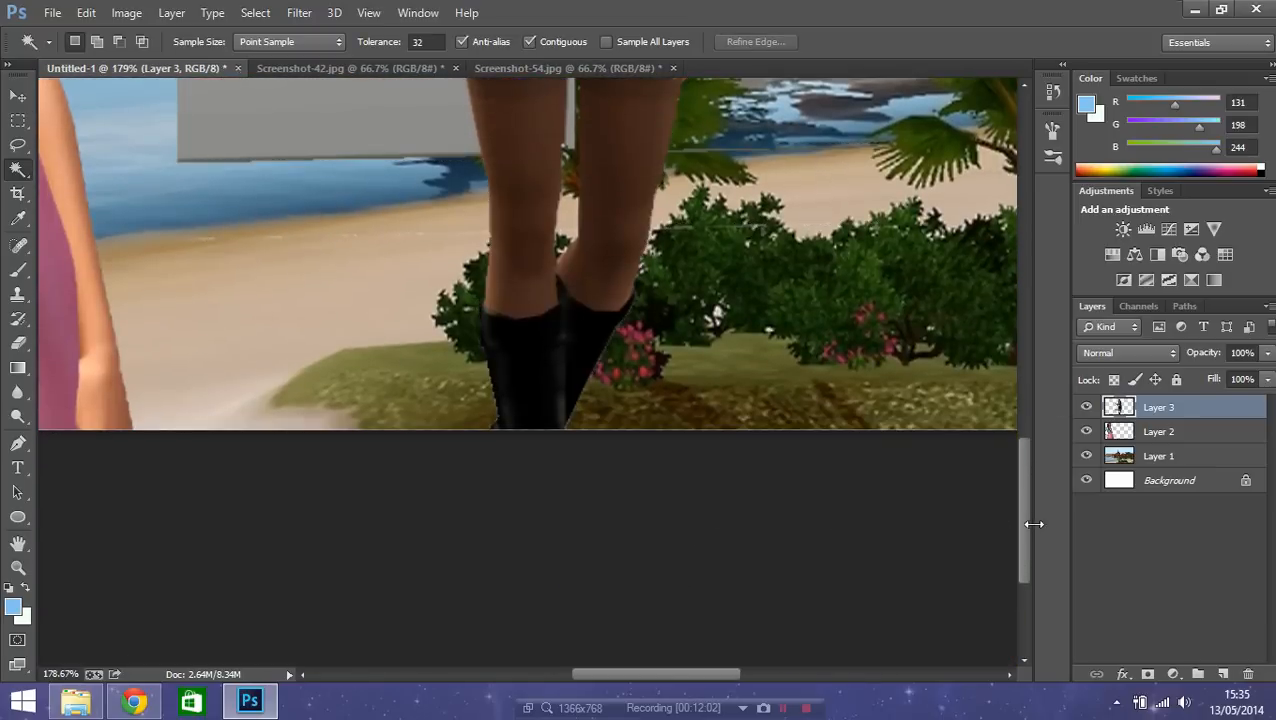
left_click_drag(1019, 510, 1022, 427)
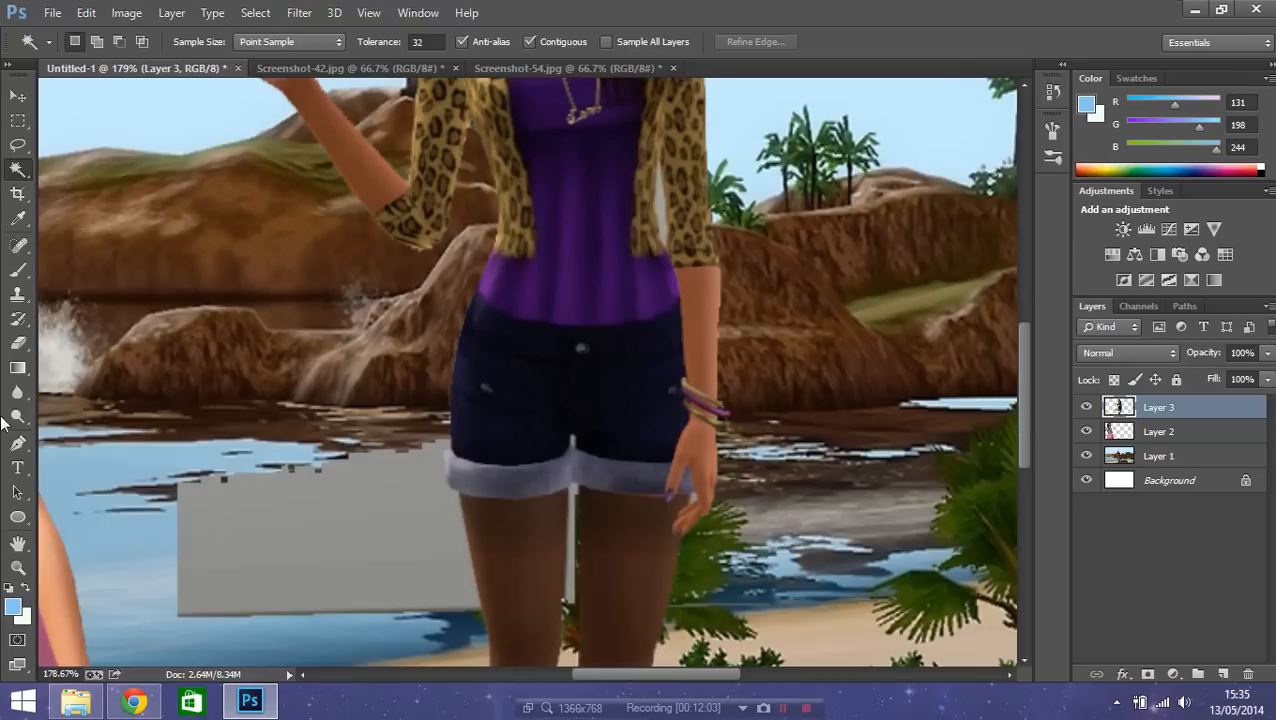
left_click(569, 598)
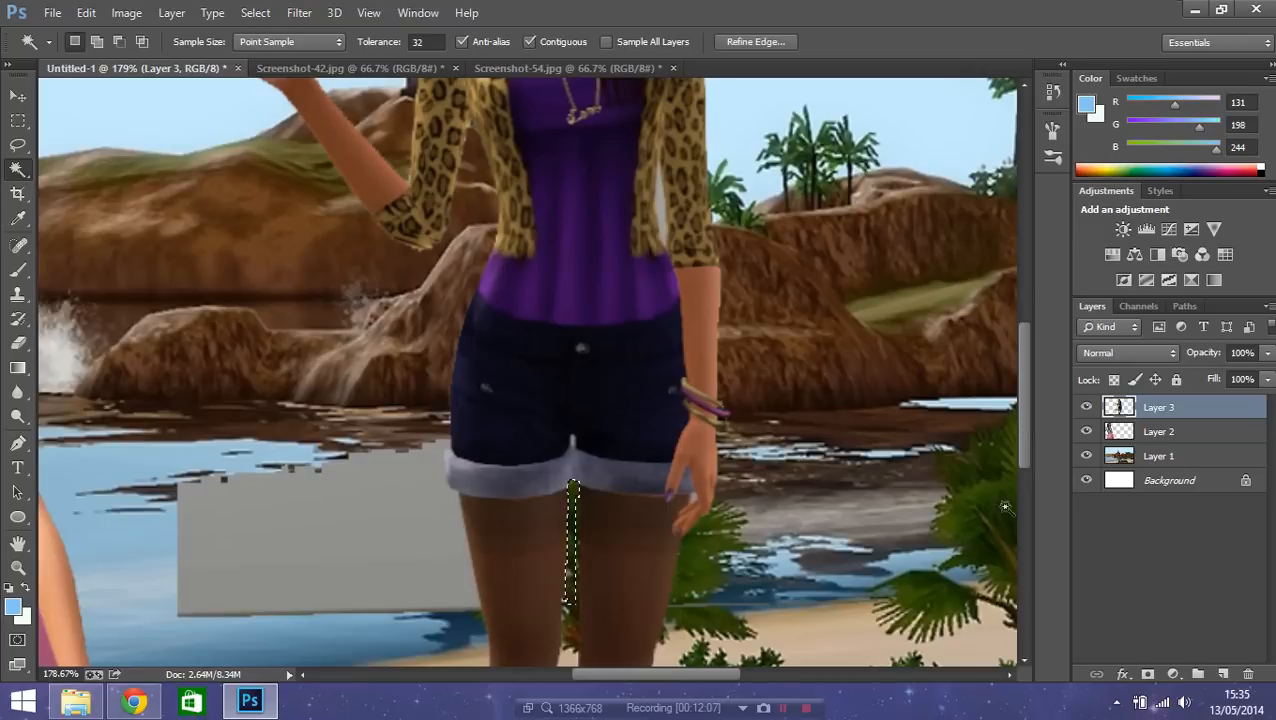
- Erase the grey wall touching the shorts and their rolled cuff with the 13 px Eraser, separating the patch from the shorts
left_click_drag(1022, 457, 1044, 575)
left_click(822, 566)
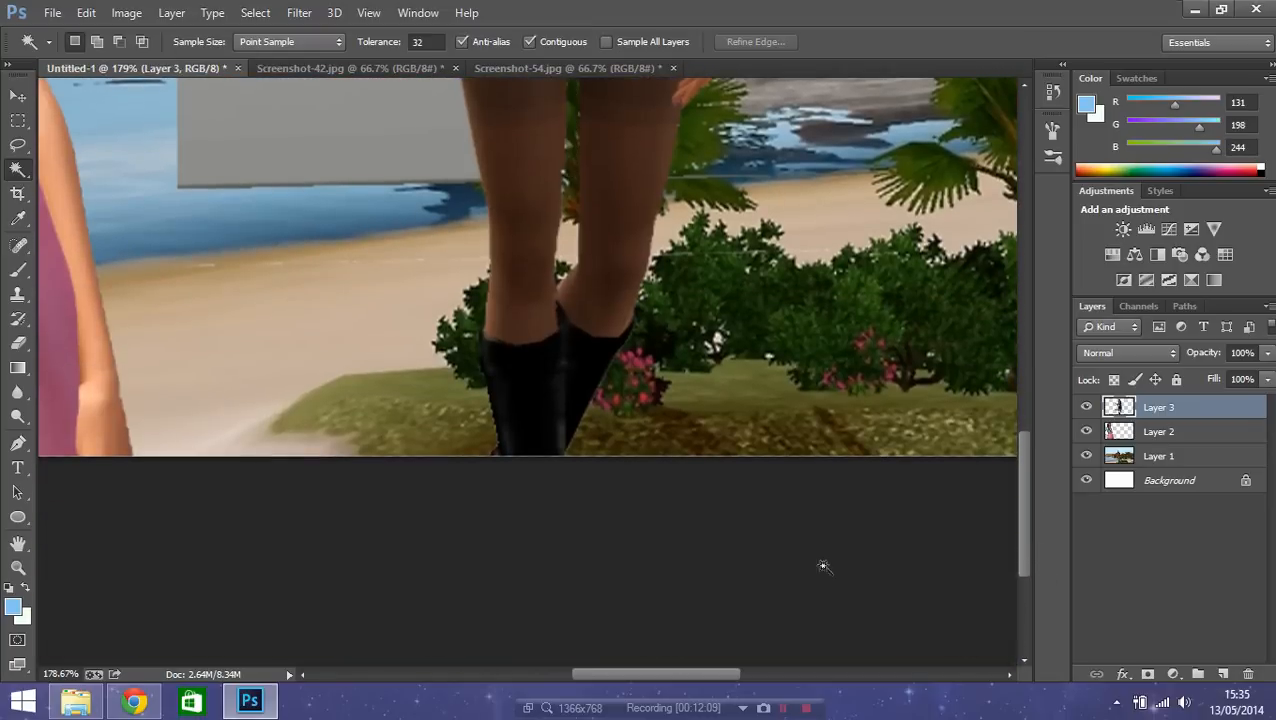
left_click_drag(1020, 517, 1012, 470)
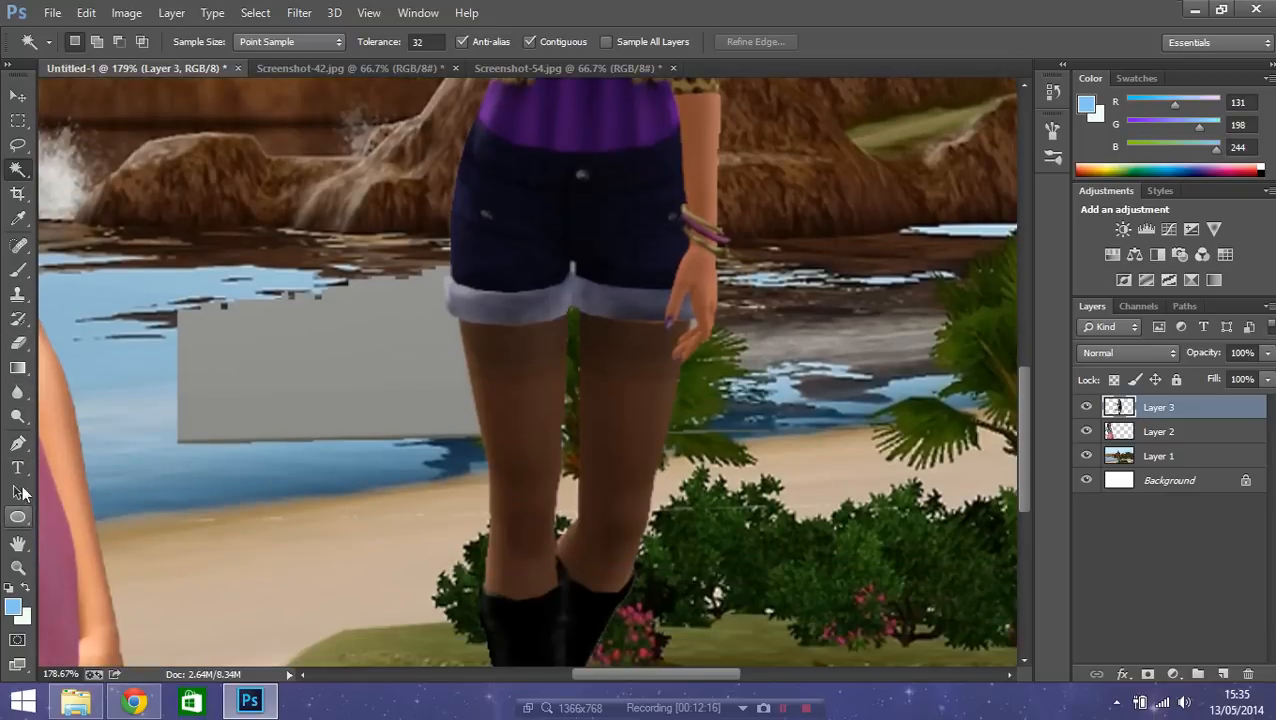
left_click(18, 343)
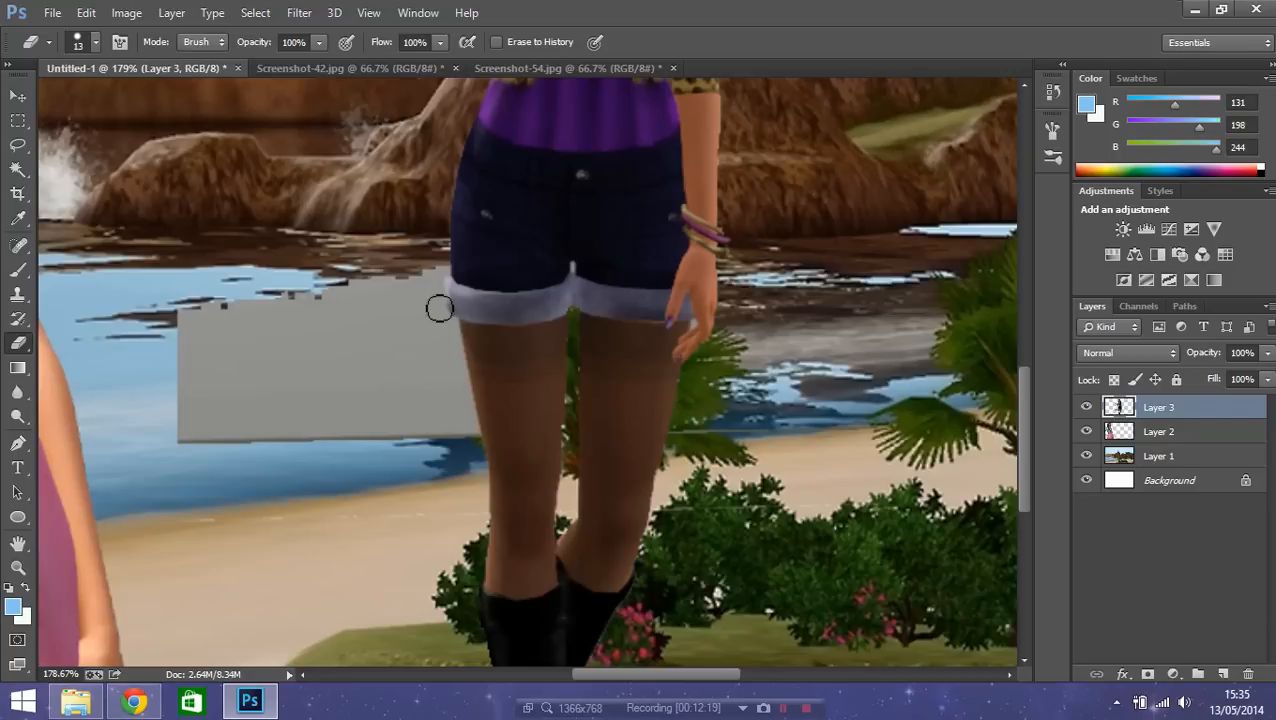
left_click_drag(436, 308, 439, 268)
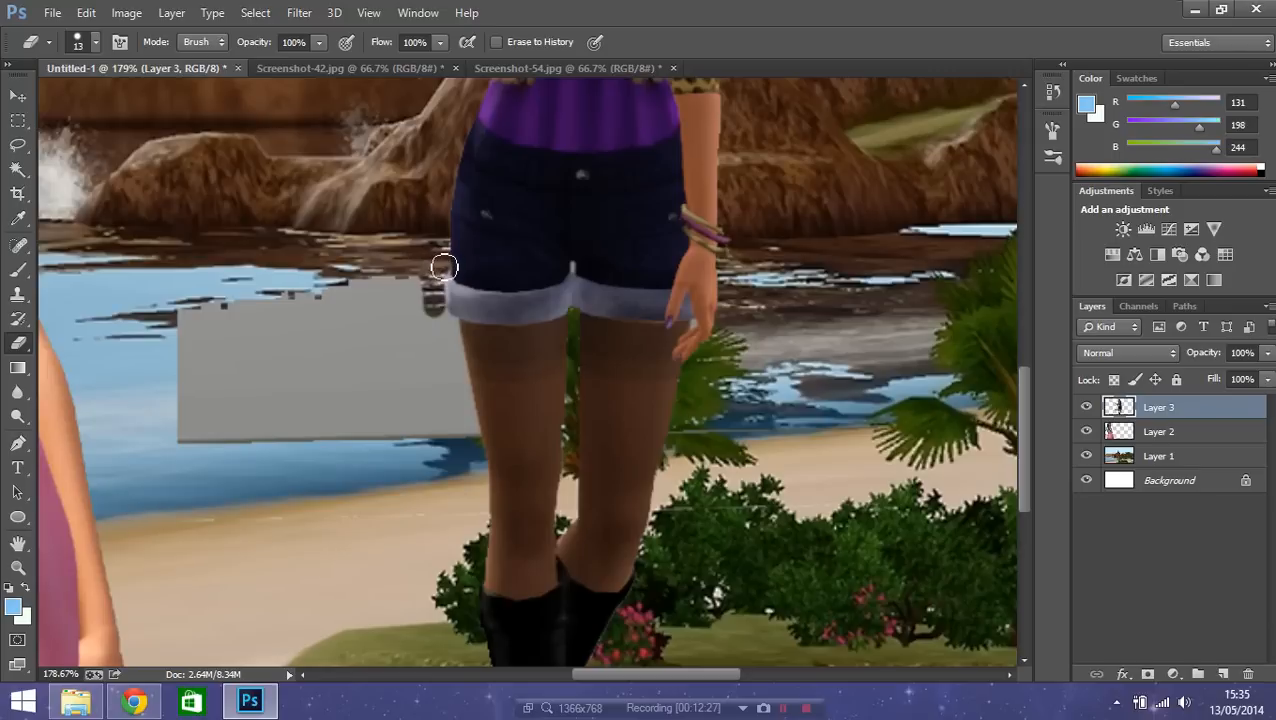
left_click(453, 338)
left_click_drag(453, 335, 437, 313)
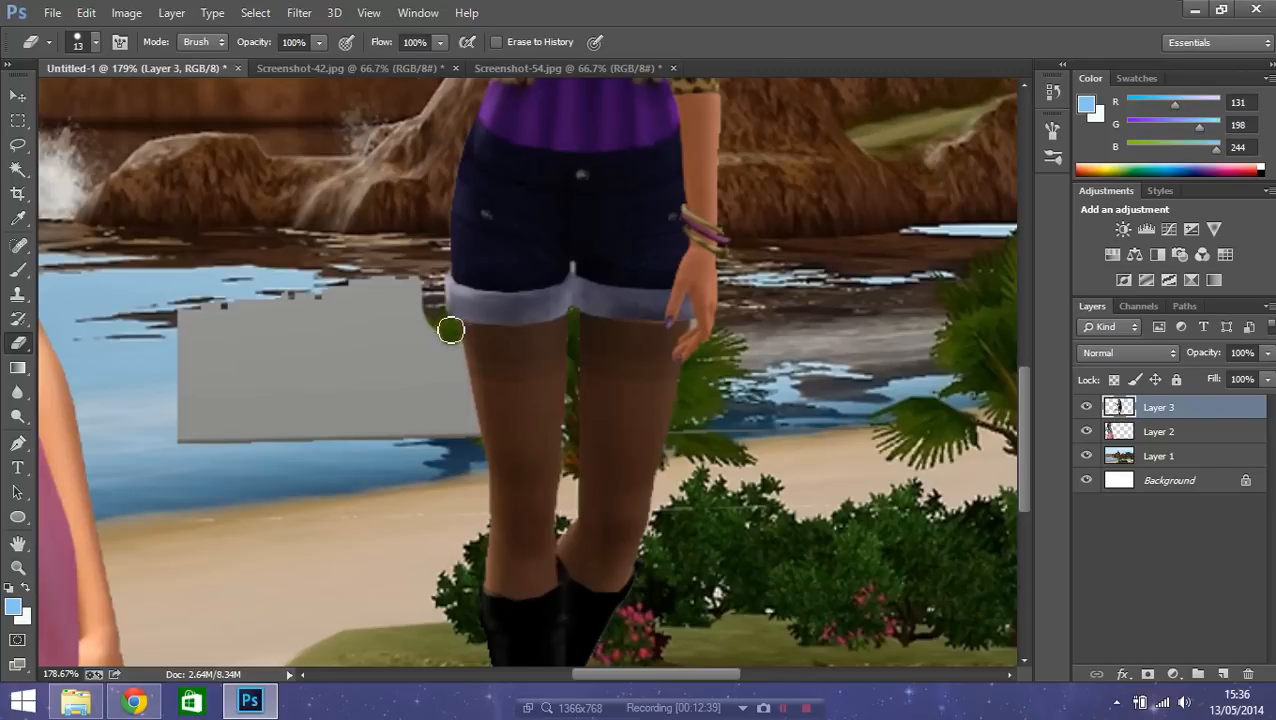
- Delete the remaining grey wall patch beside the thigh with the Magic Wand
left_click(18, 168)
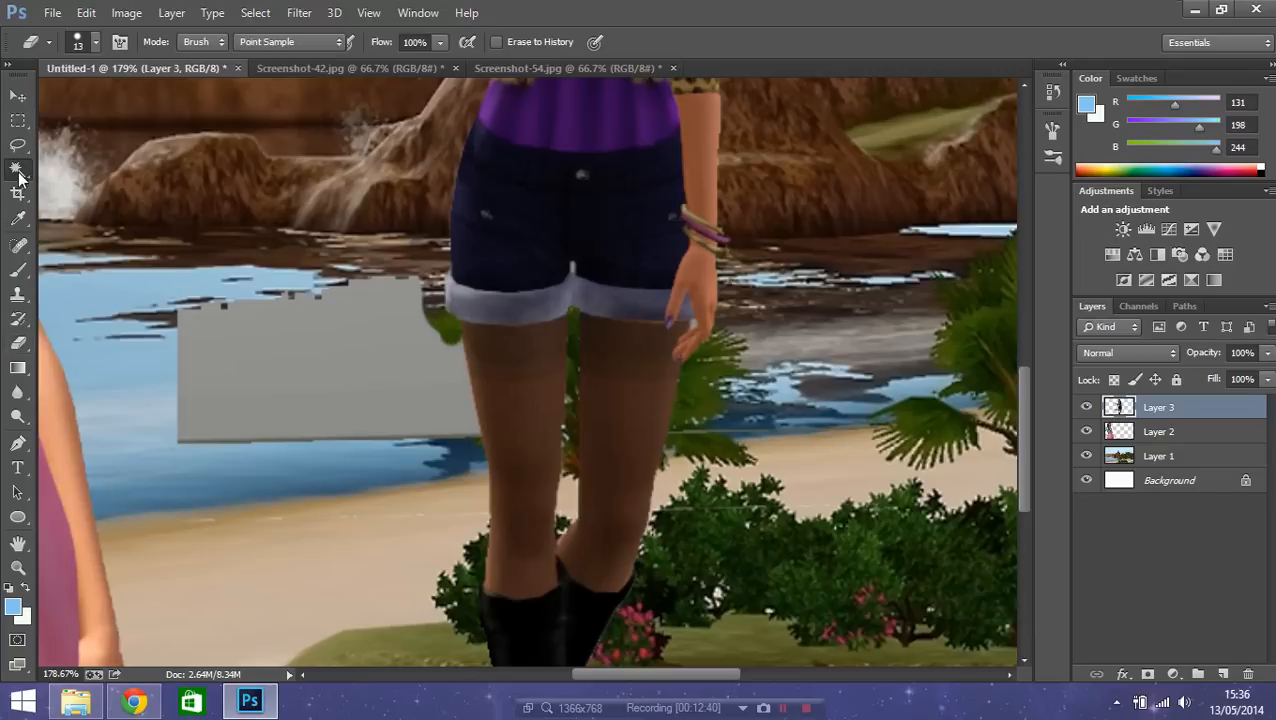
left_click(310, 337)
key("Delete")
scroll(567, 388, "down", 3)
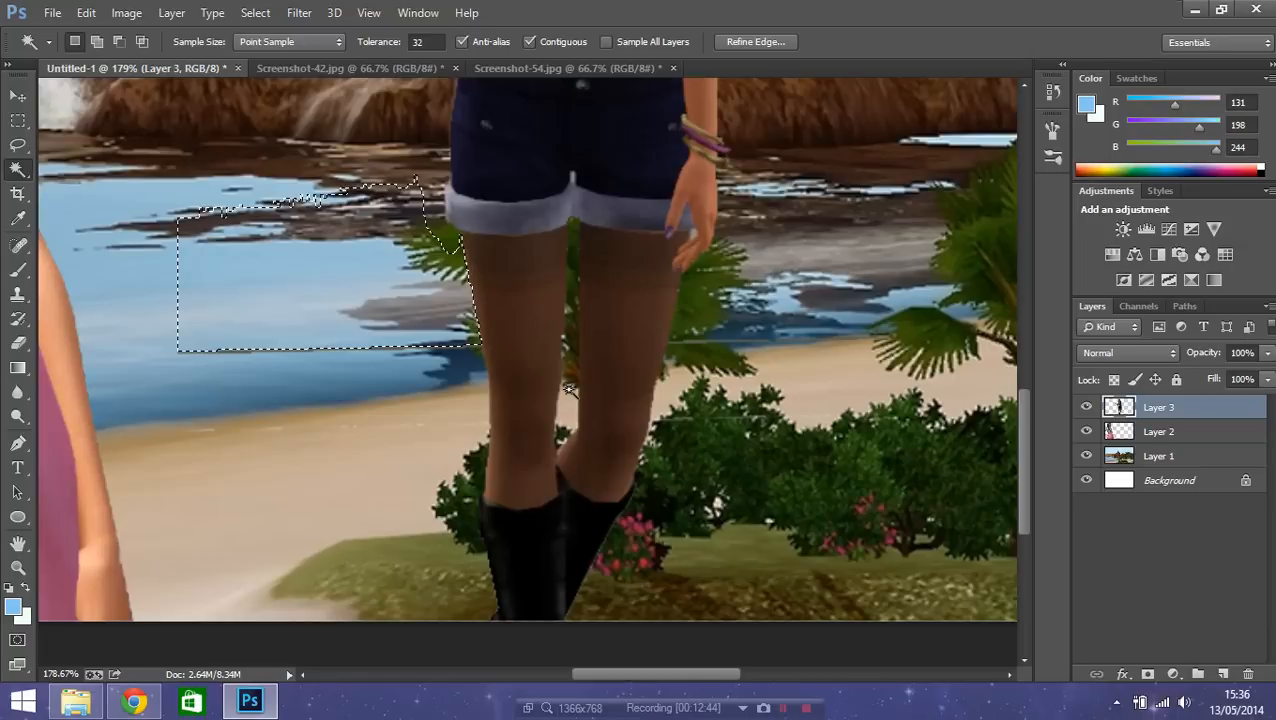
- Clear the selection and zoom out to 73.67% to show the whole canvas
scroll(567, 388, "down", 3)
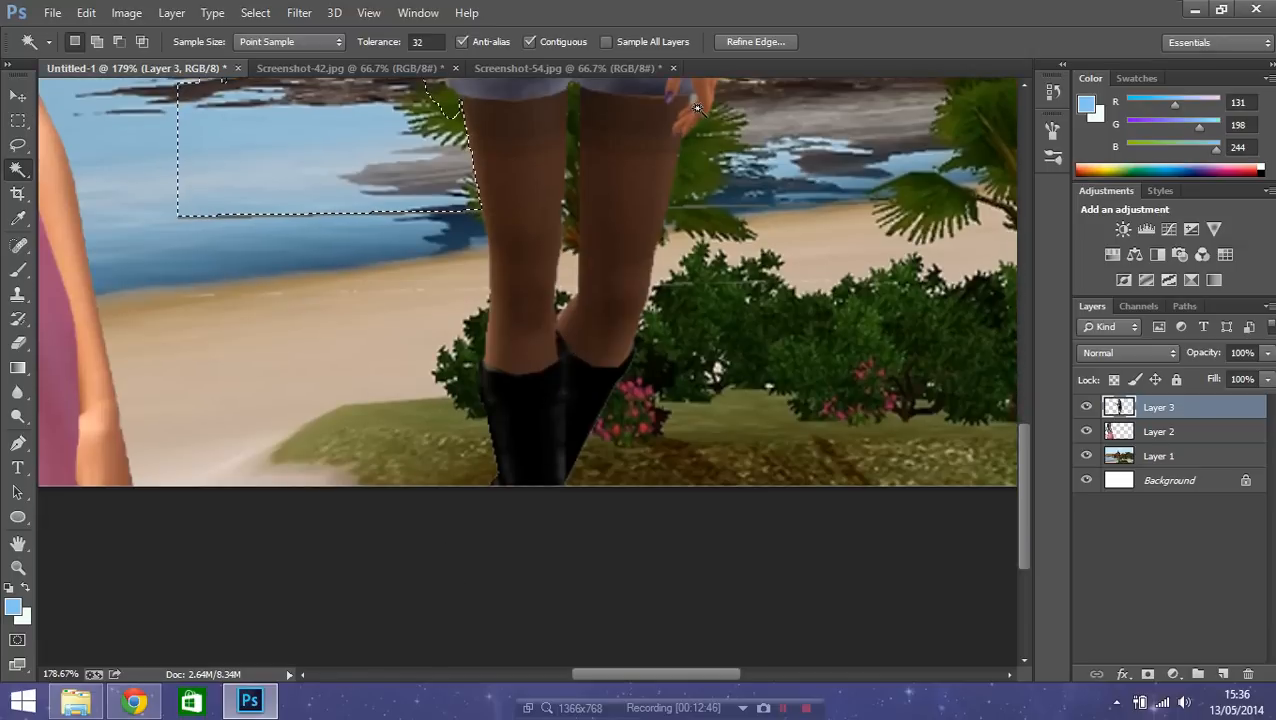
key("ctrl+d")
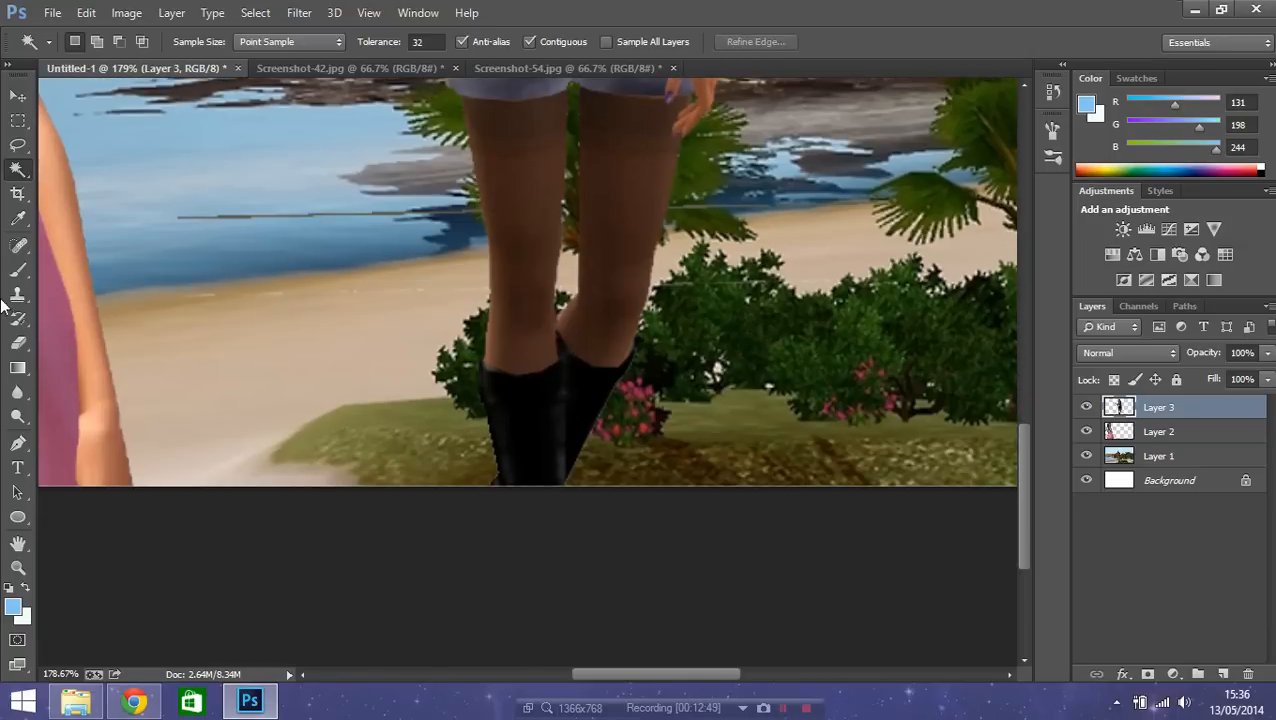
left_click(18, 95)
left_click(62, 673)
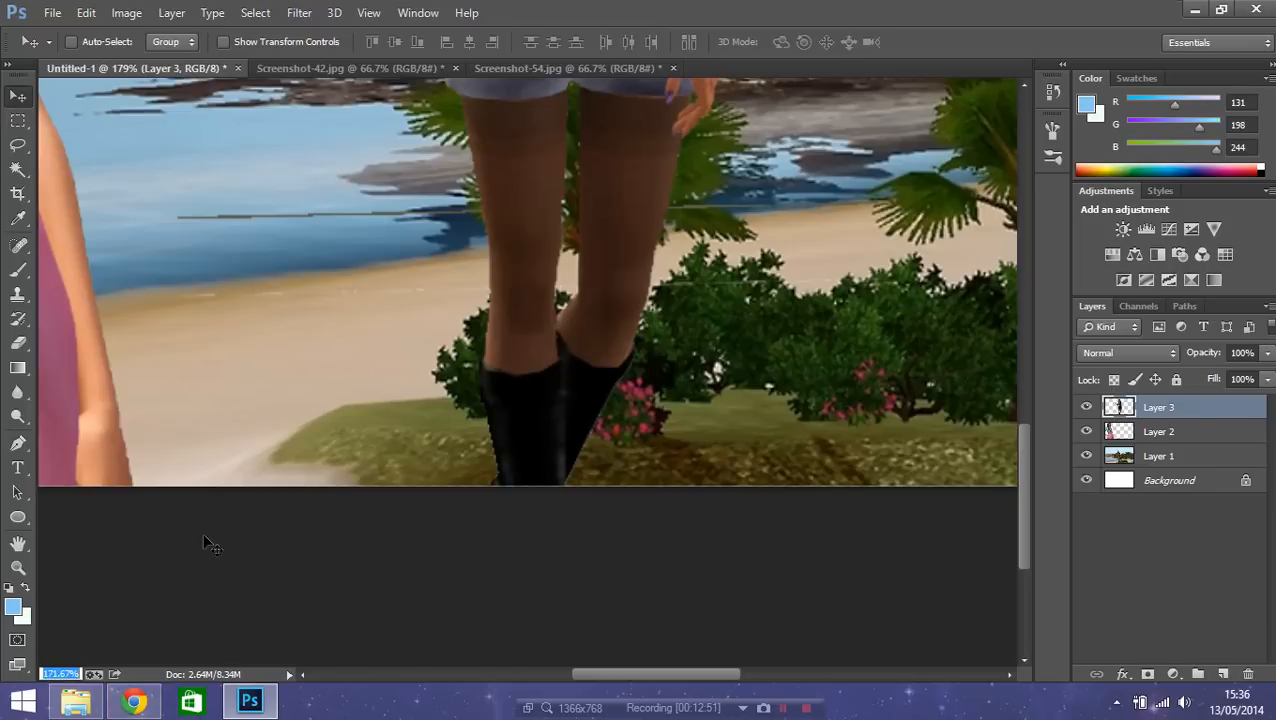
key("Down")
key("Down")
key("Down")
key("Down")
key("Down")
key("Down")
key("Down")
key("Down")
key("Down")
key("Down")
key("Down")
key("Down")
key("Down")
key("Down")
key("Down")
key("Down")
key("Down")
key("Down")
key("Down")
key("Down")
key("Return")
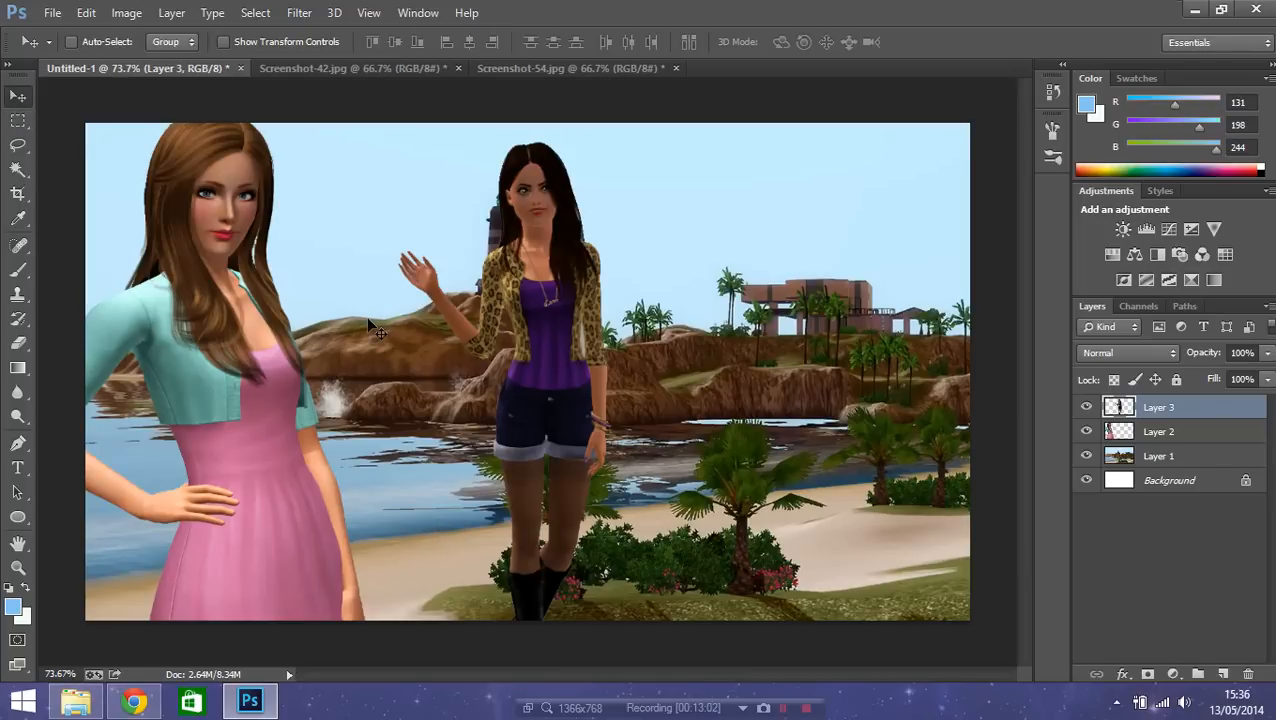
- Scale the dark-haired character on Layer 3 to about 178% and position her beside the character in the pink dress
key("ctrl+t")
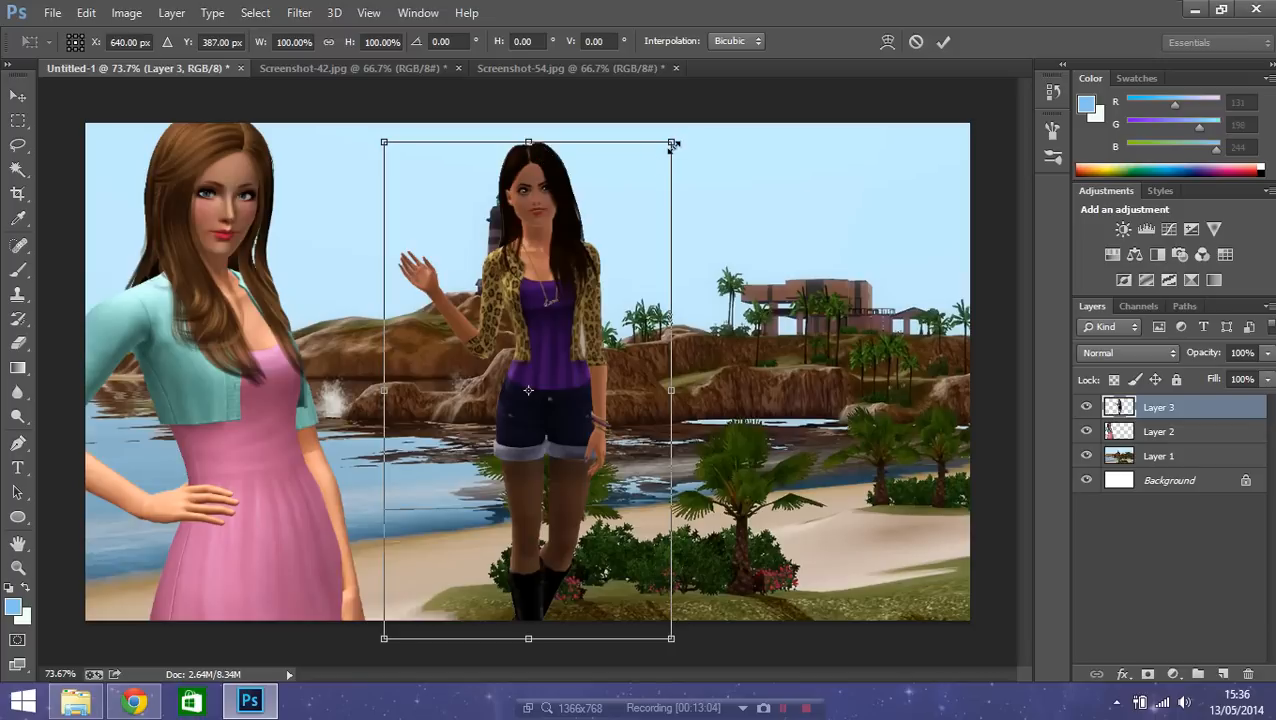
left_click_drag(676, 137, 719, 59)
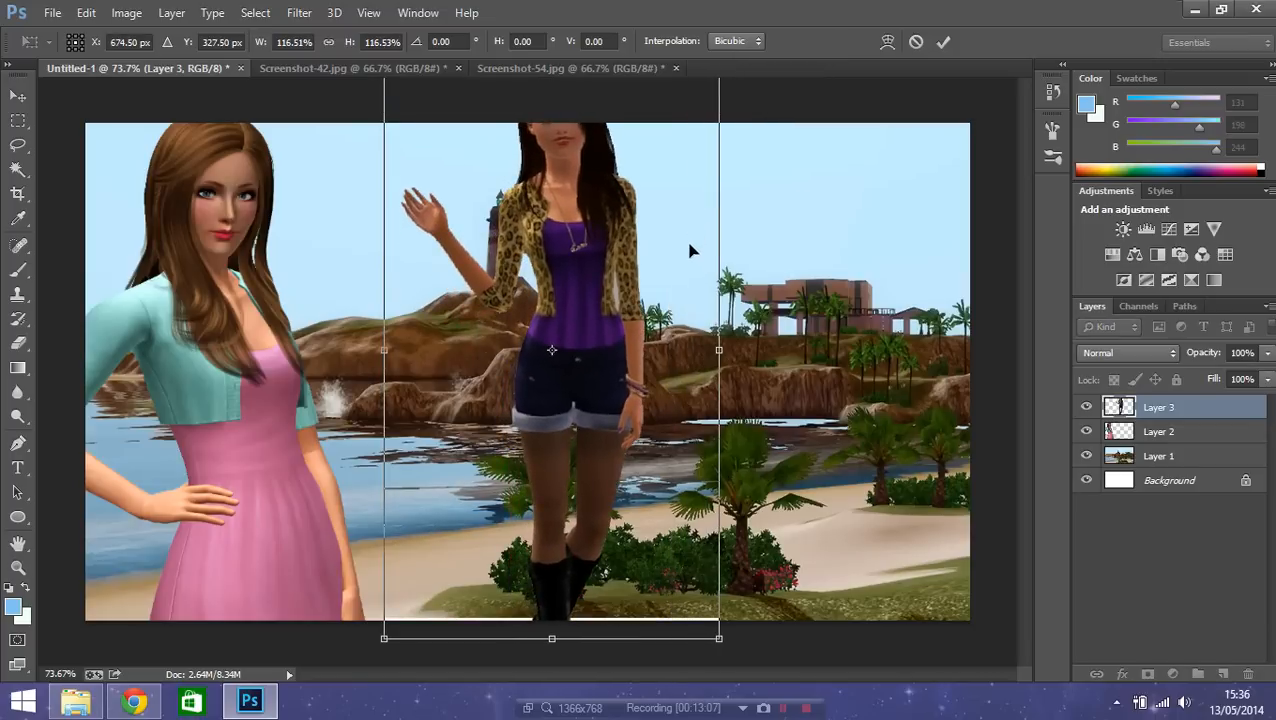
left_click_drag(689, 250, 573, 352)
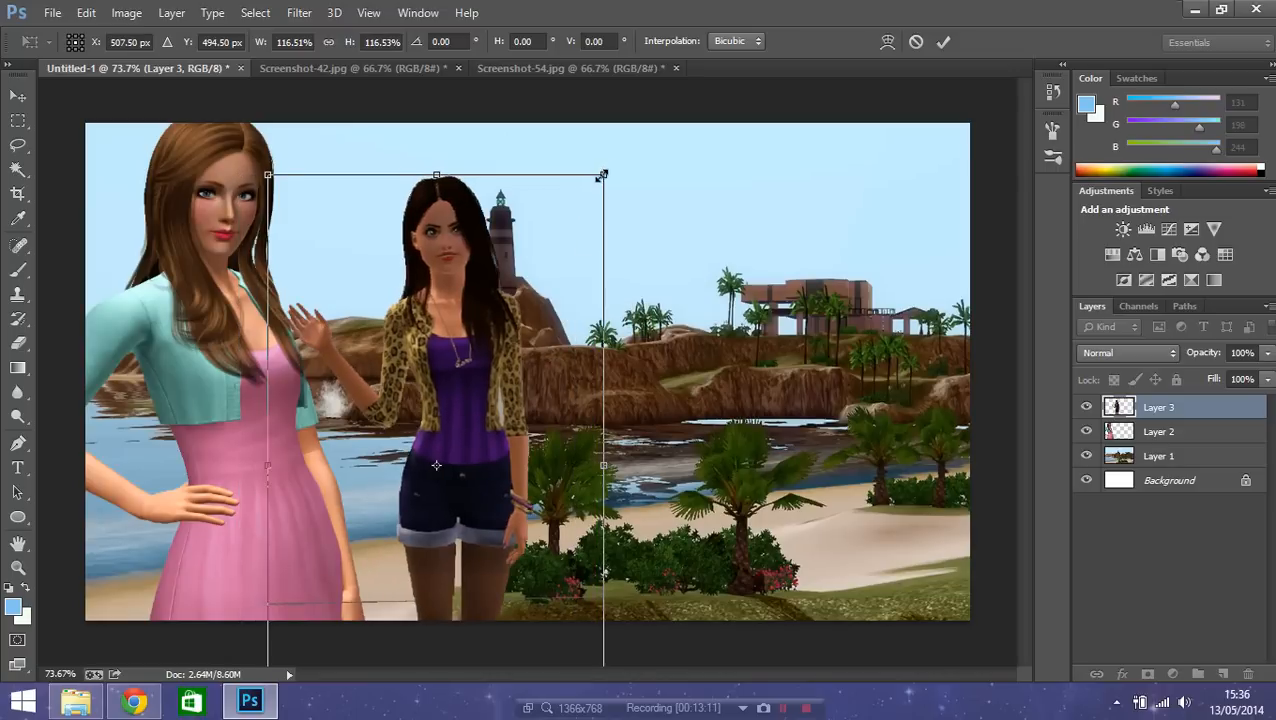
left_click_drag(603, 175, 677, 49)
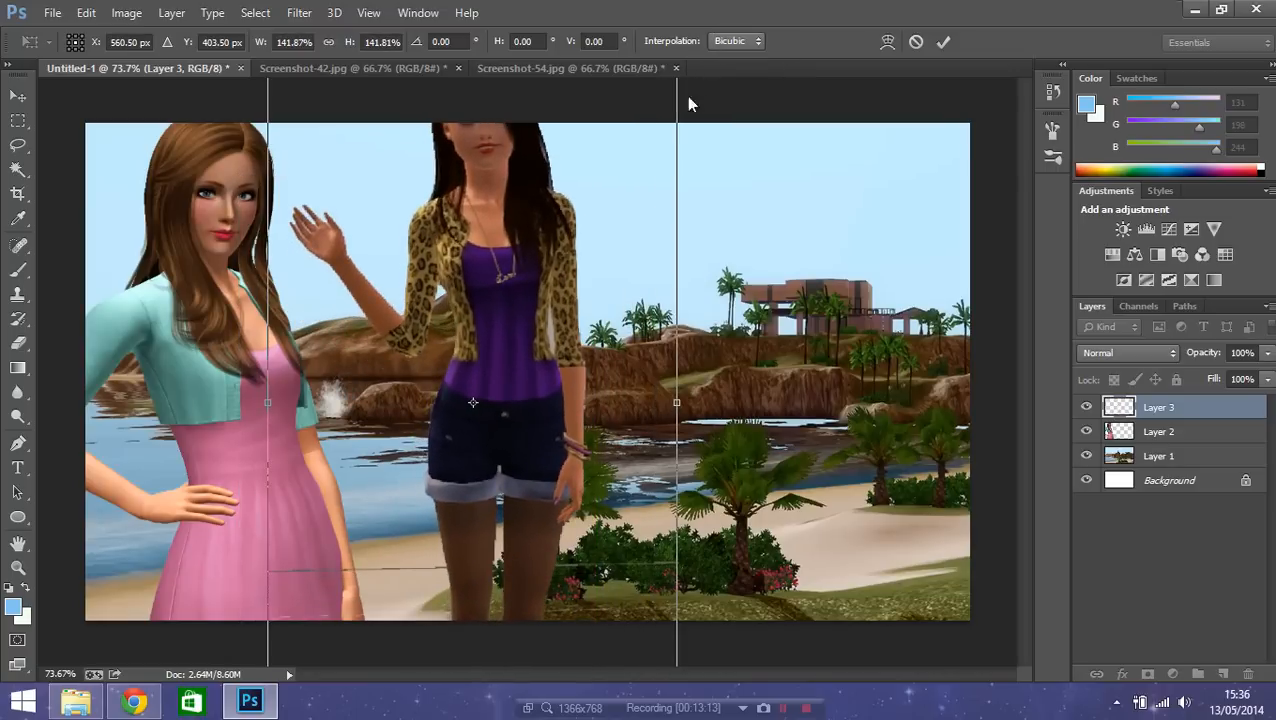
left_click_drag(624, 219, 572, 249)
left_click_drag(606, 118, 653, 36)
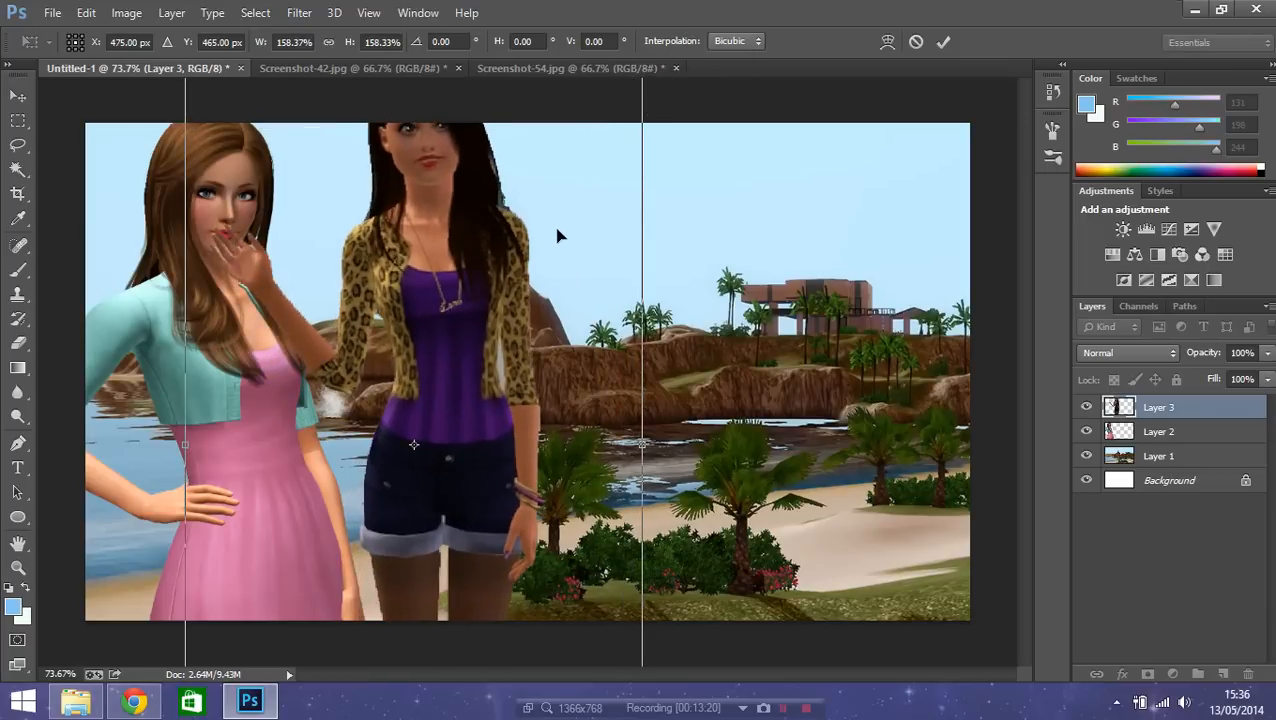
left_click_drag(558, 235, 547, 276)
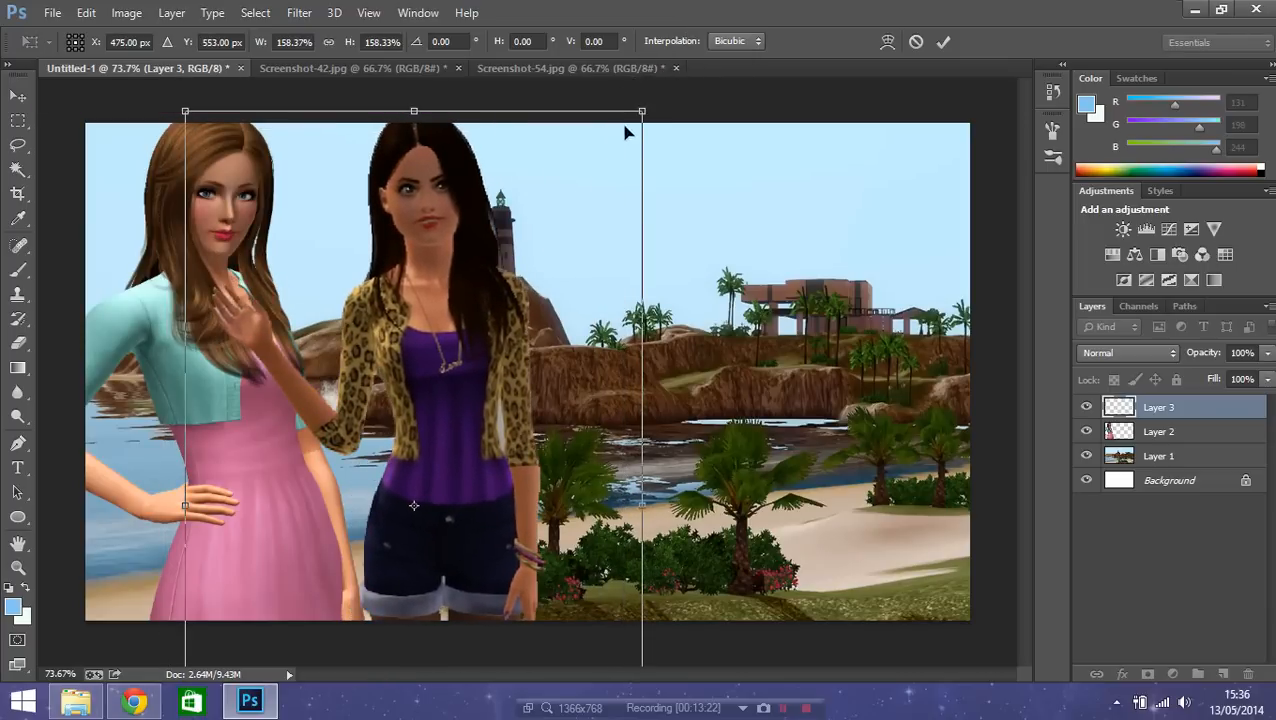
left_click_drag(661, 95, 686, 12)
left_click_drag(609, 208, 563, 260)
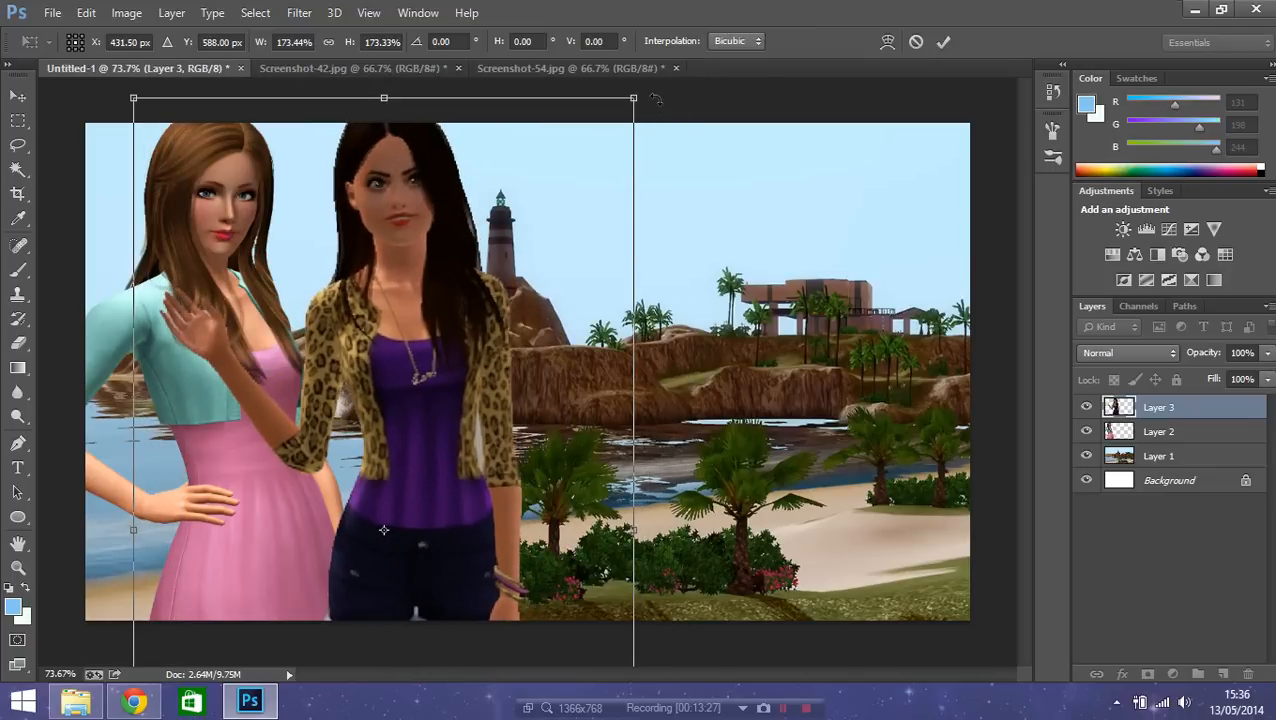
left_click_drag(650, 88, 661, 78)
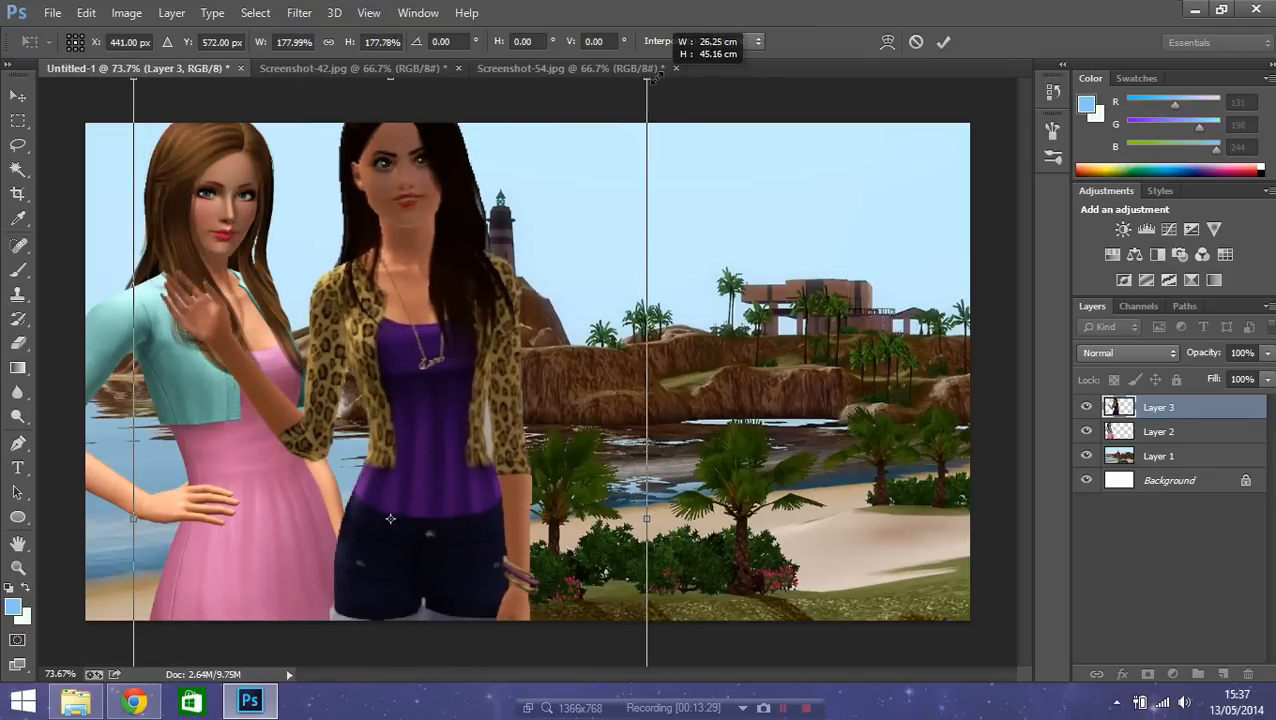
left_click_drag(580, 220, 566, 246)
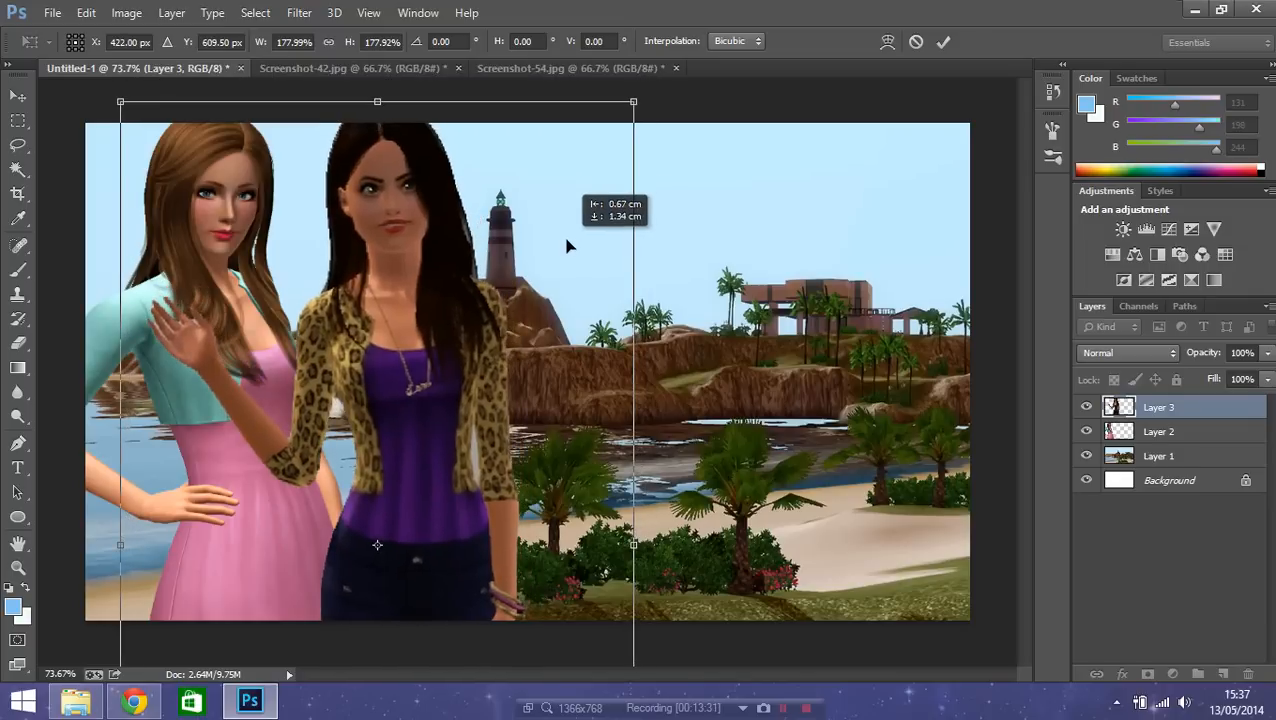
left_click_drag(571, 240, 571, 240)
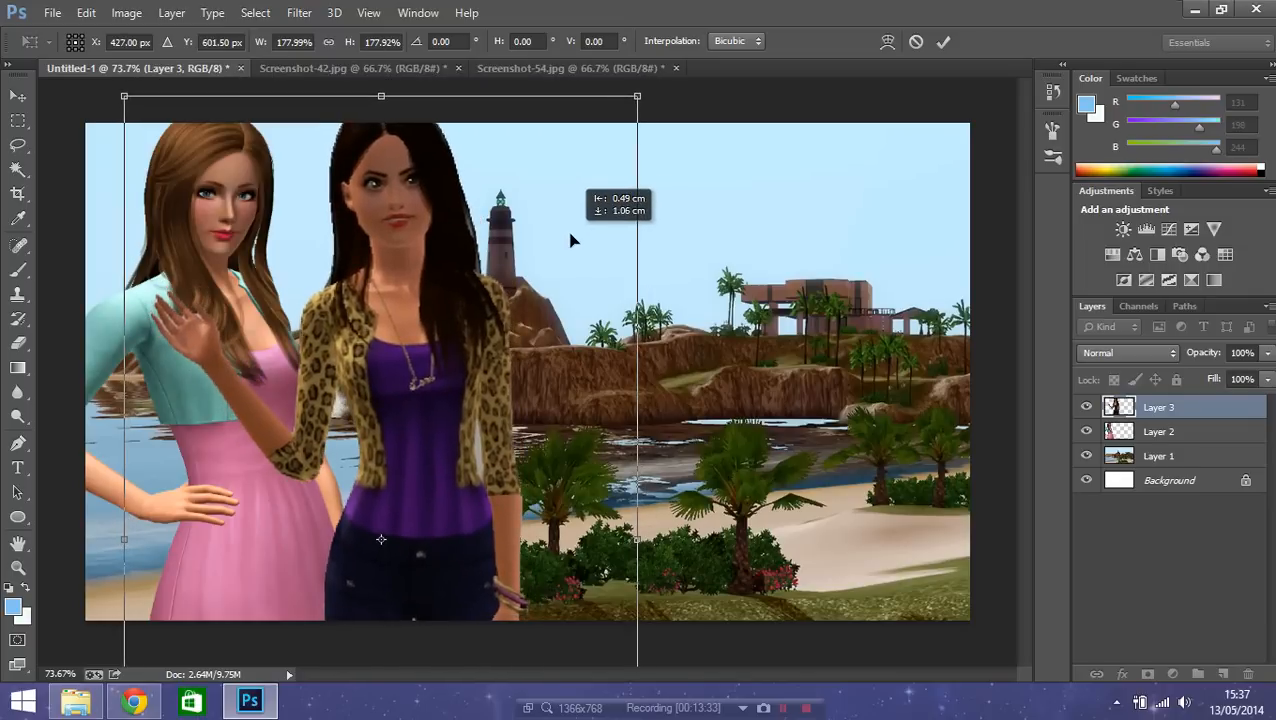
left_click(18, 96)
left_click(602, 275)
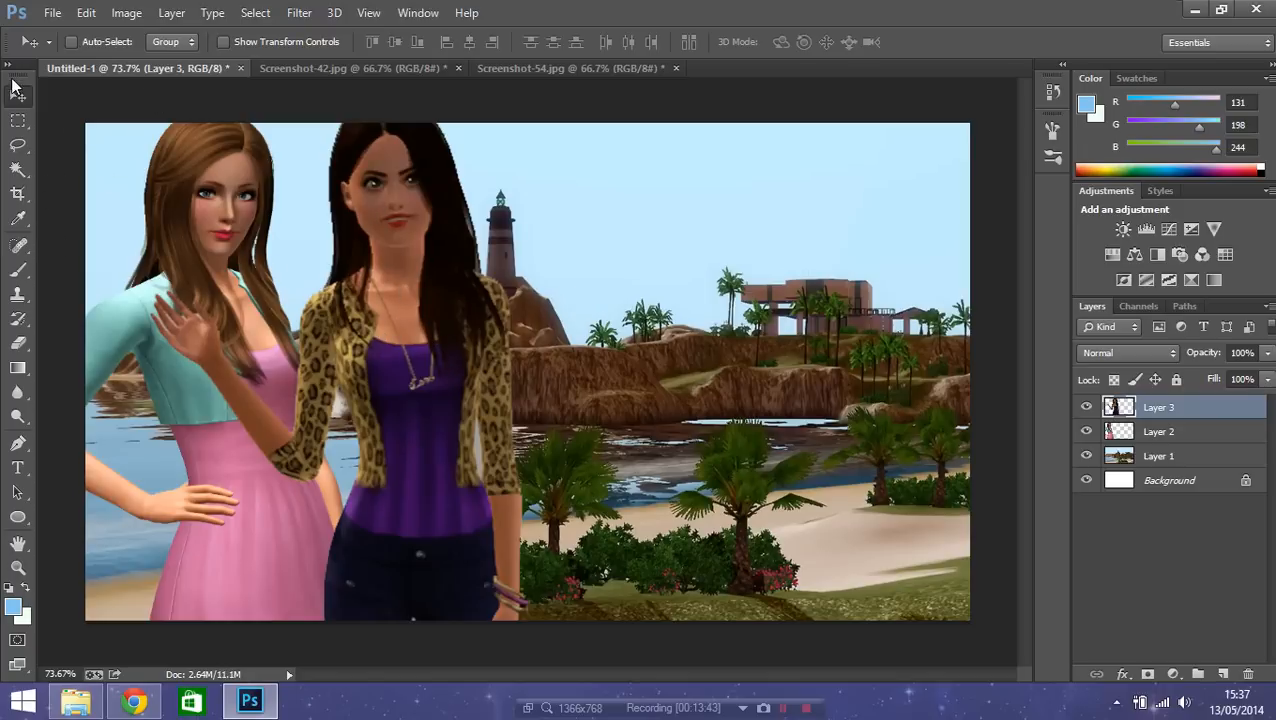
- Place Layer 3 beneath Layer 2 and shift the dark-haired character closer behind the character in the pink dress
left_click_drag(1188, 410, 1187, 461)
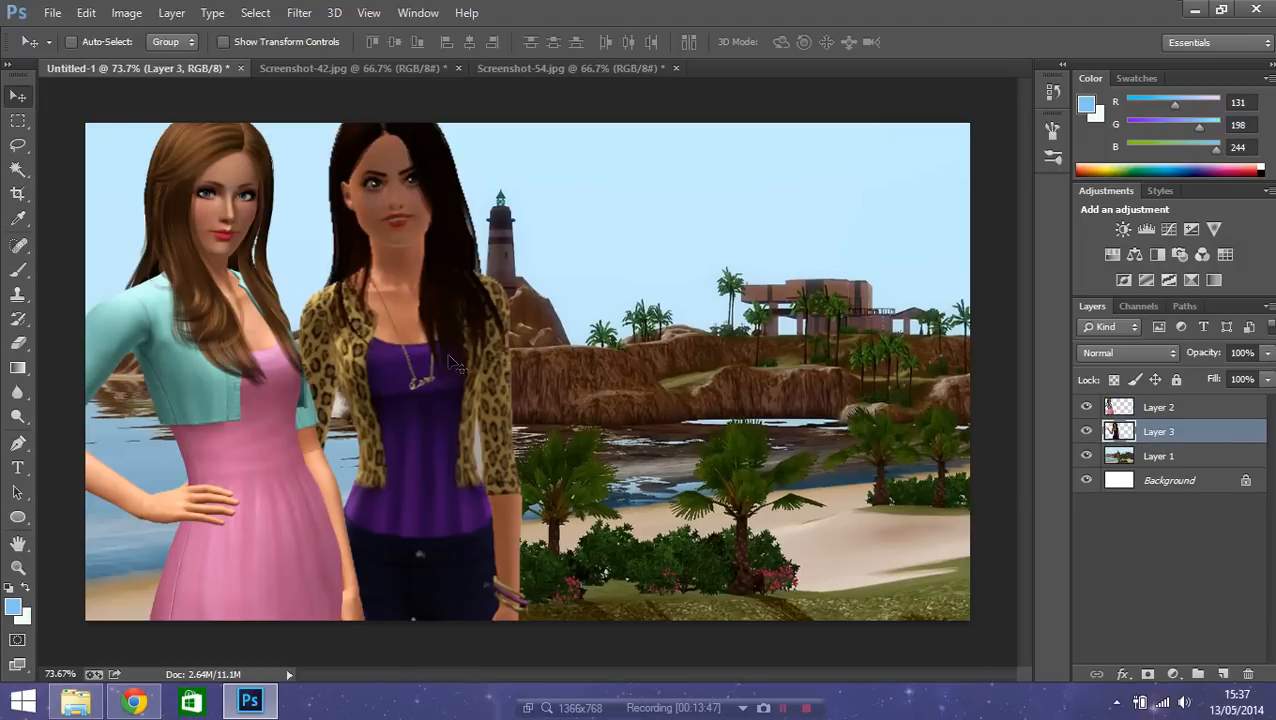
left_click_drag(463, 378, 420, 375)
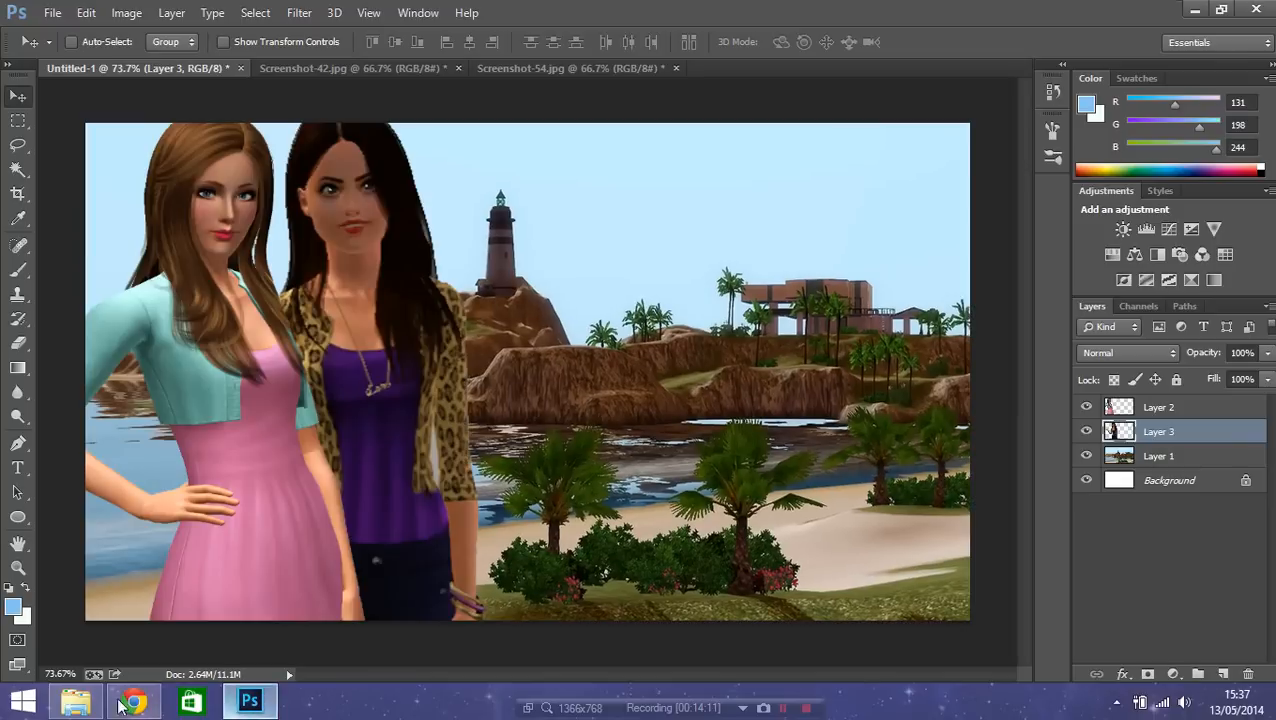
left_click(196, 648)
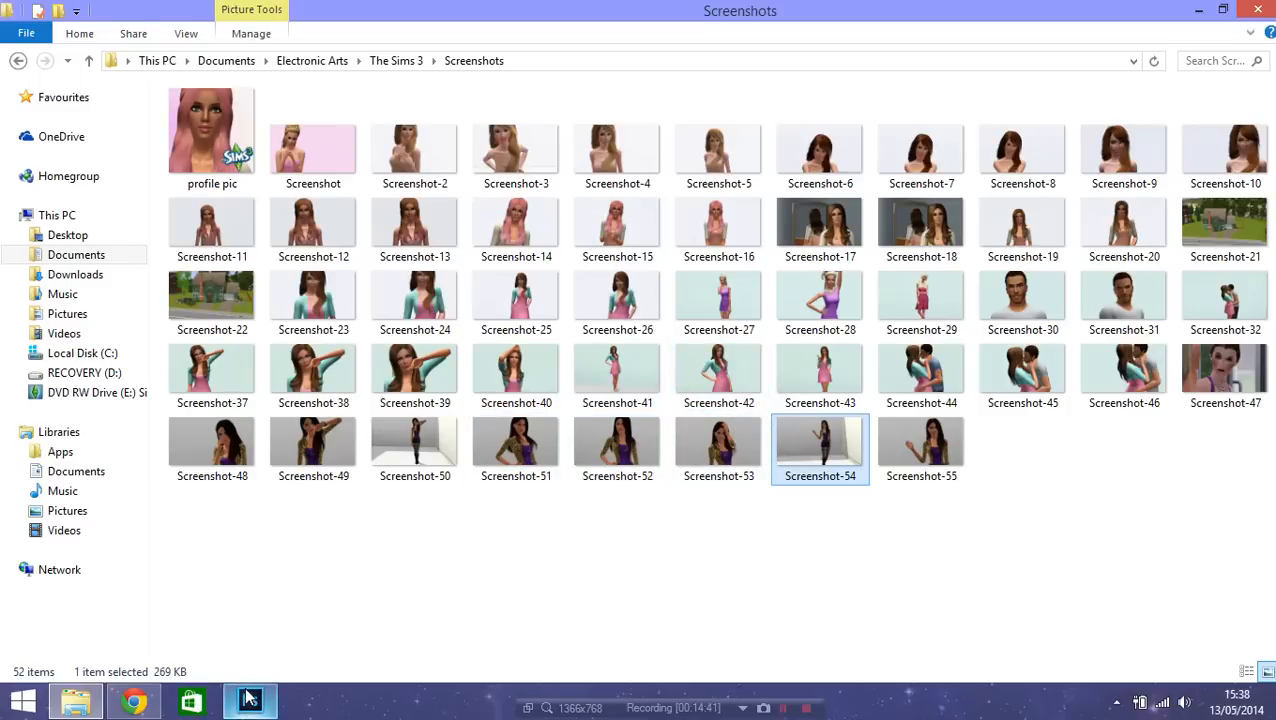
left_click(134, 700)
left_click(249, 700)
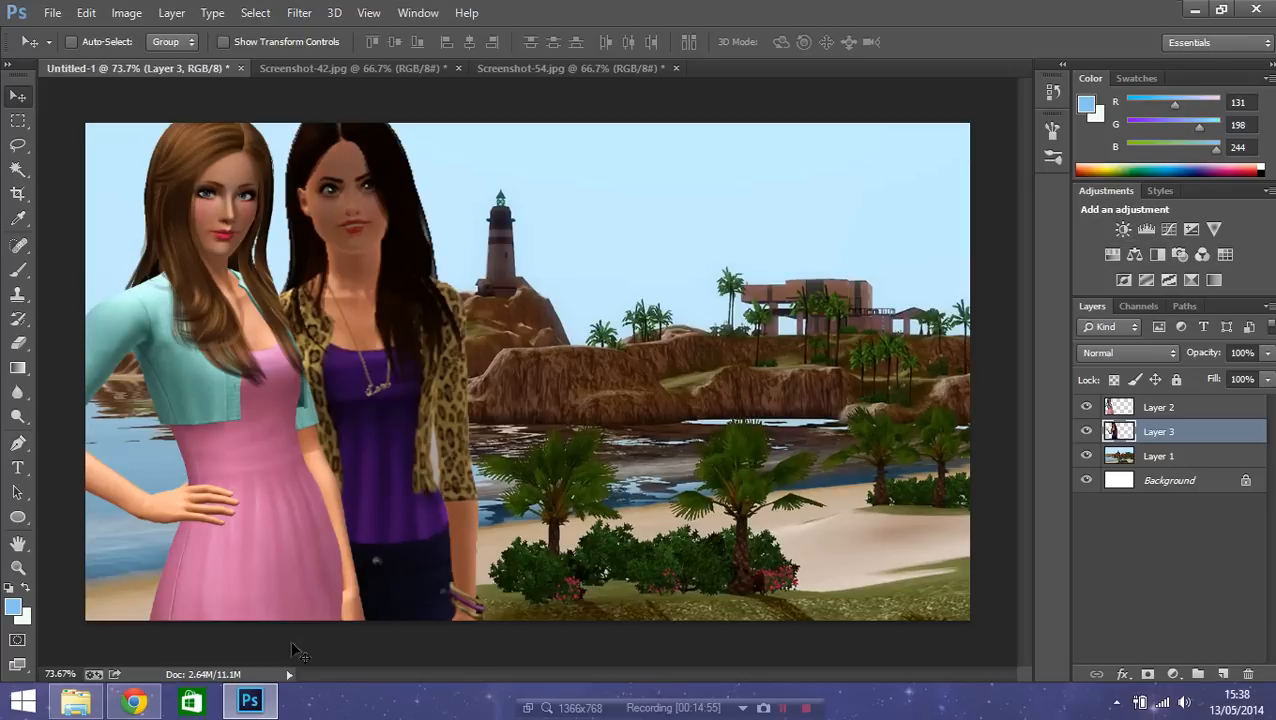
- Copy The Sims 3 logo image from the Google image results in Chrome and paste it into the Photoshop composition
left_click(134, 702)
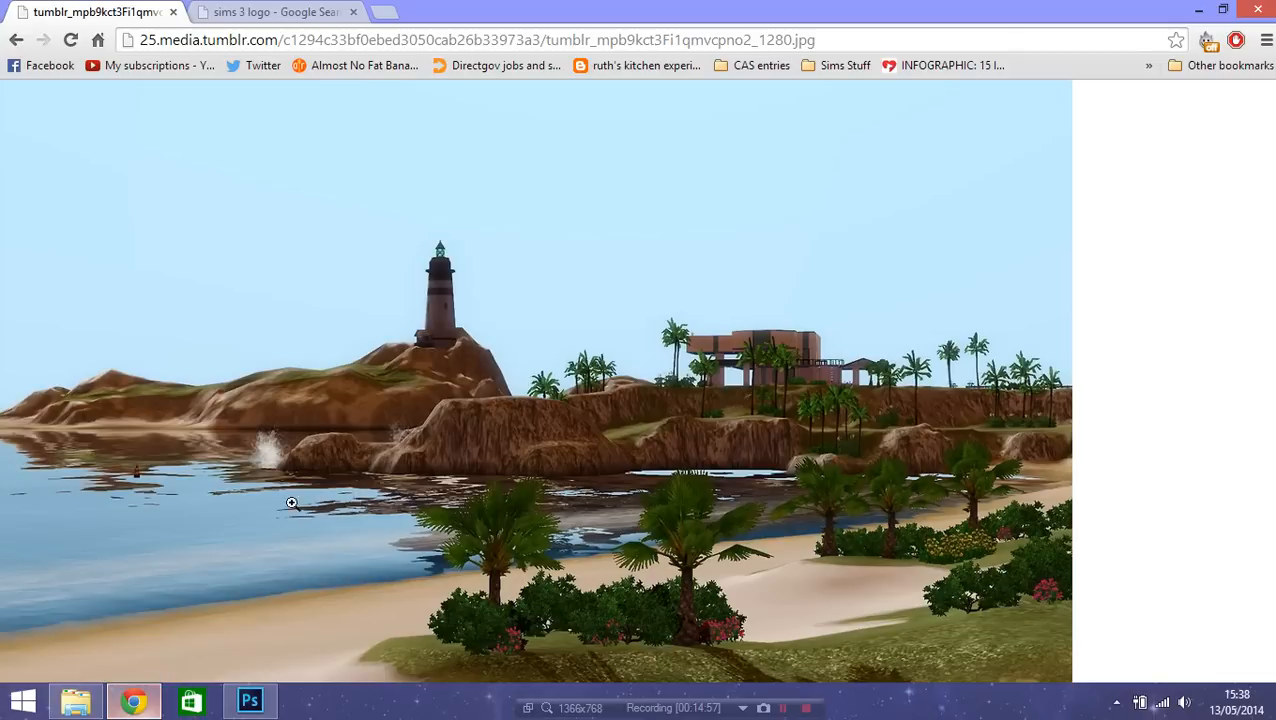
left_click(280, 12)
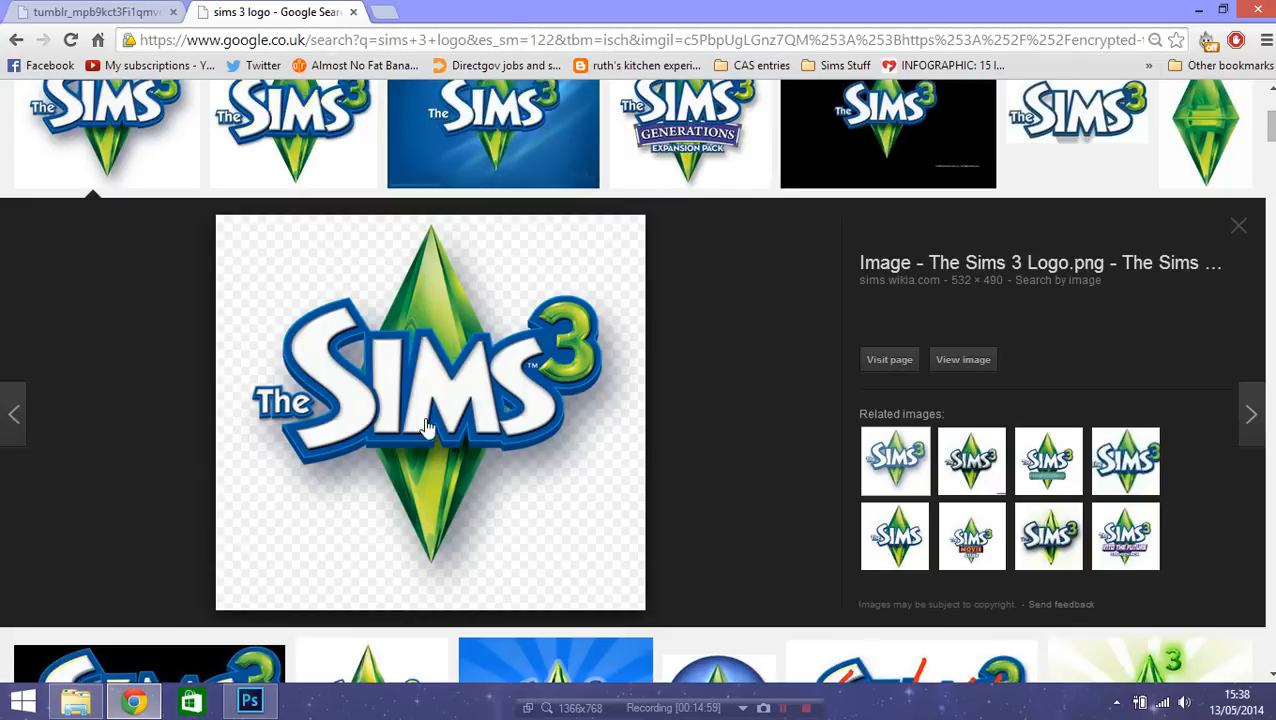
right_click(513, 278)
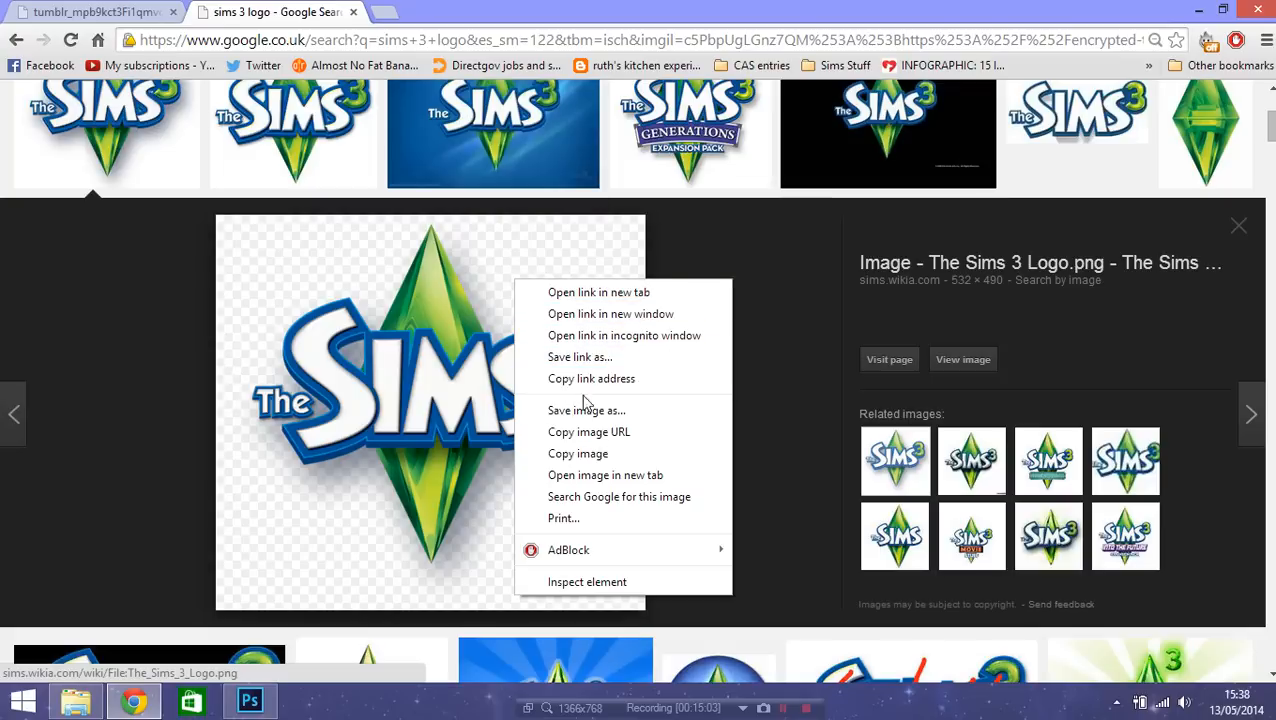
left_click(578, 454)
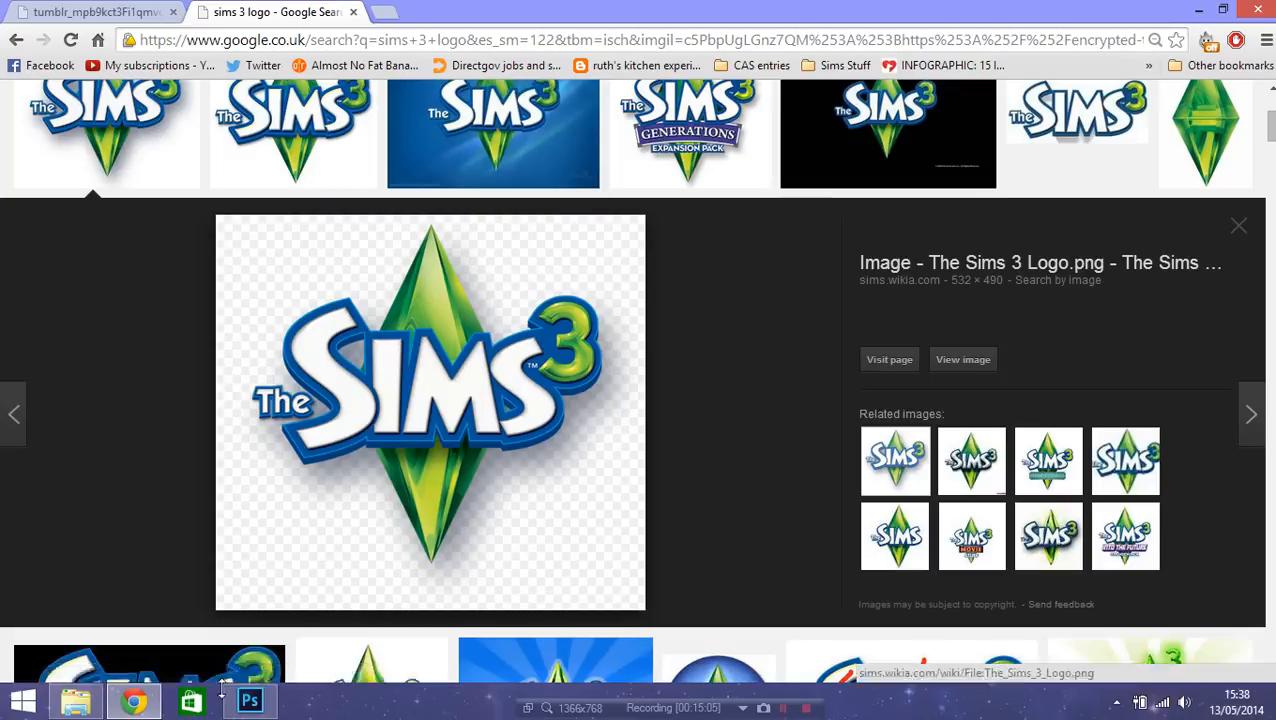
left_click(250, 702)
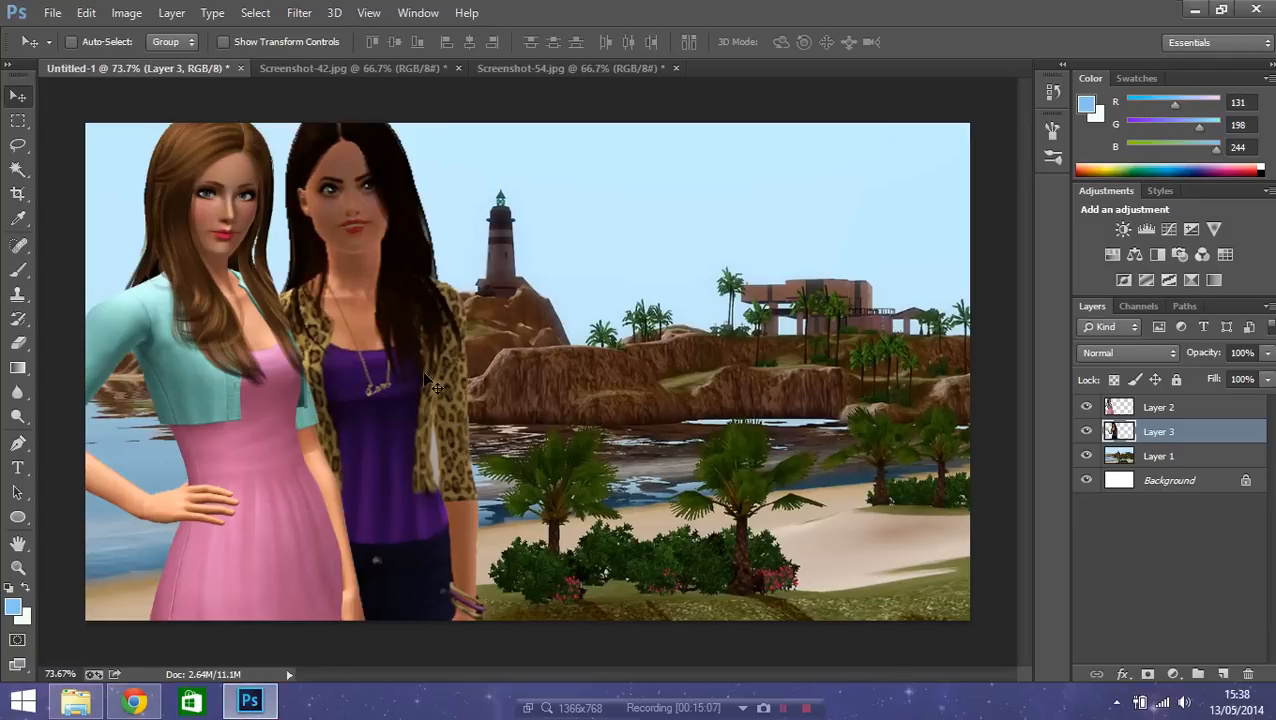
key("ctrl+v")
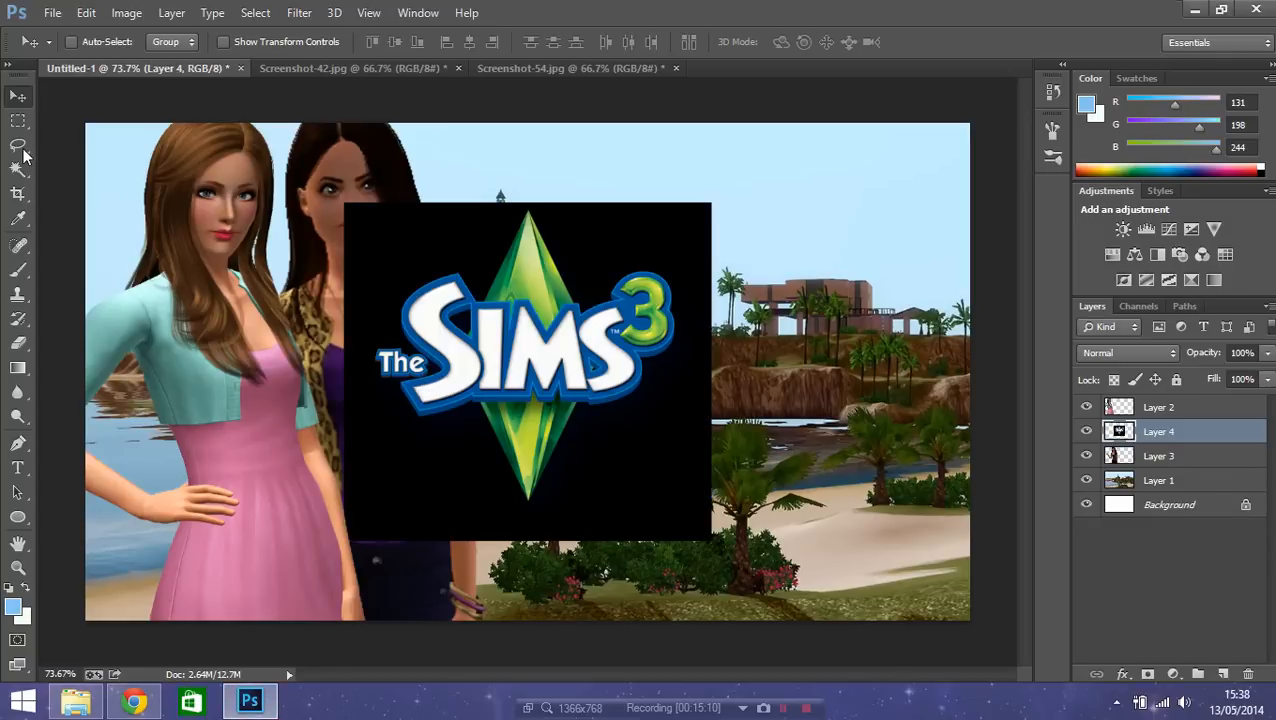
- Delete the black background around the pasted Sims 3 logo with the Magic Wand and clear the selection
left_click(18, 169)
left_click(425, 257)
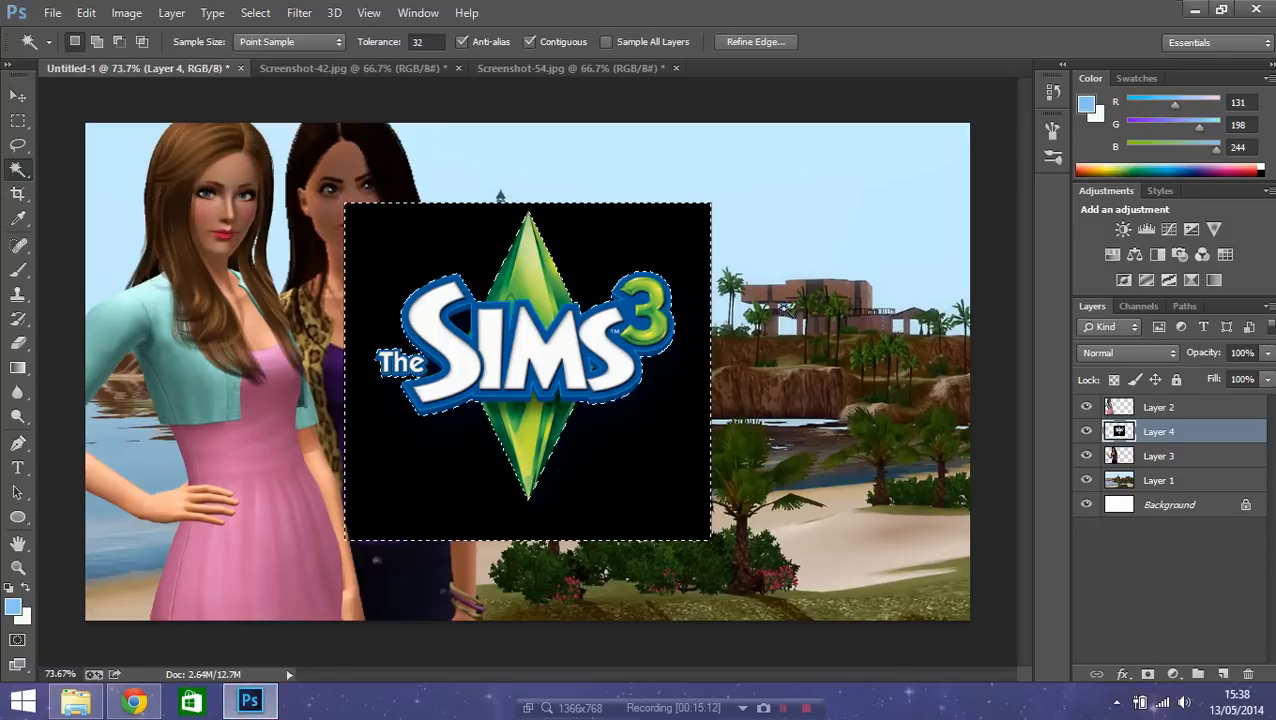
key("Delete")
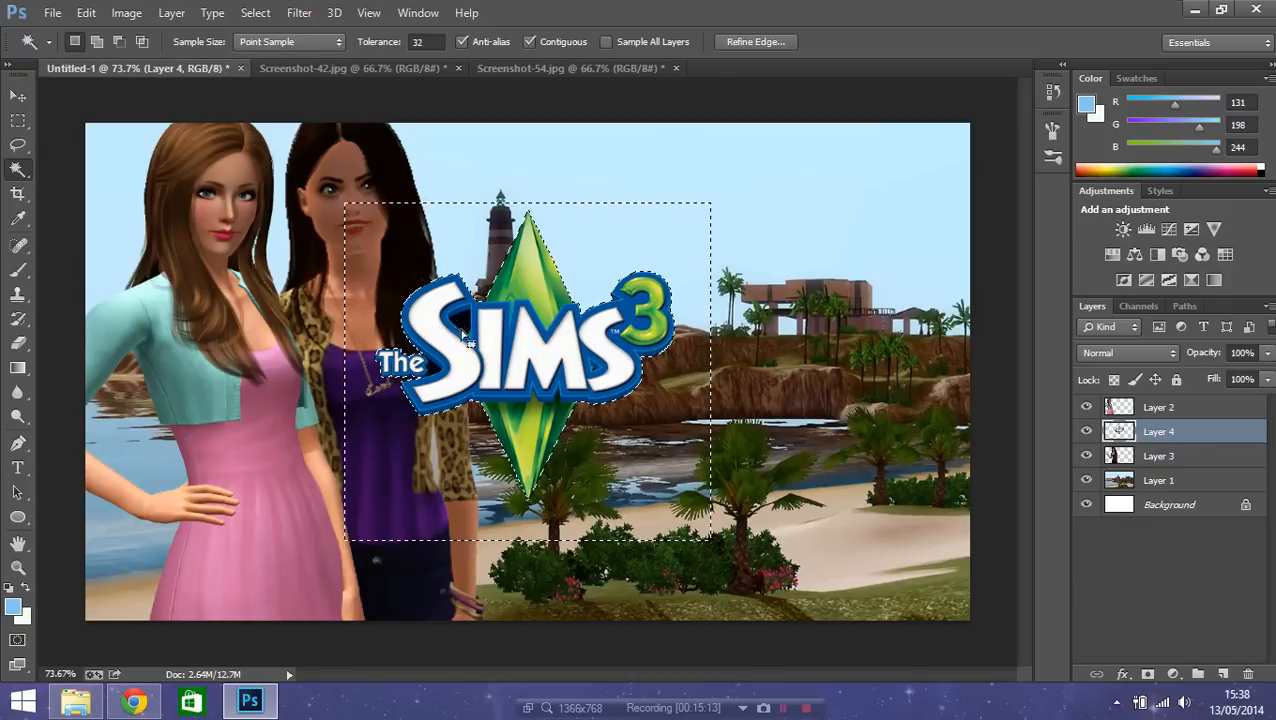
key("ctrl+d")
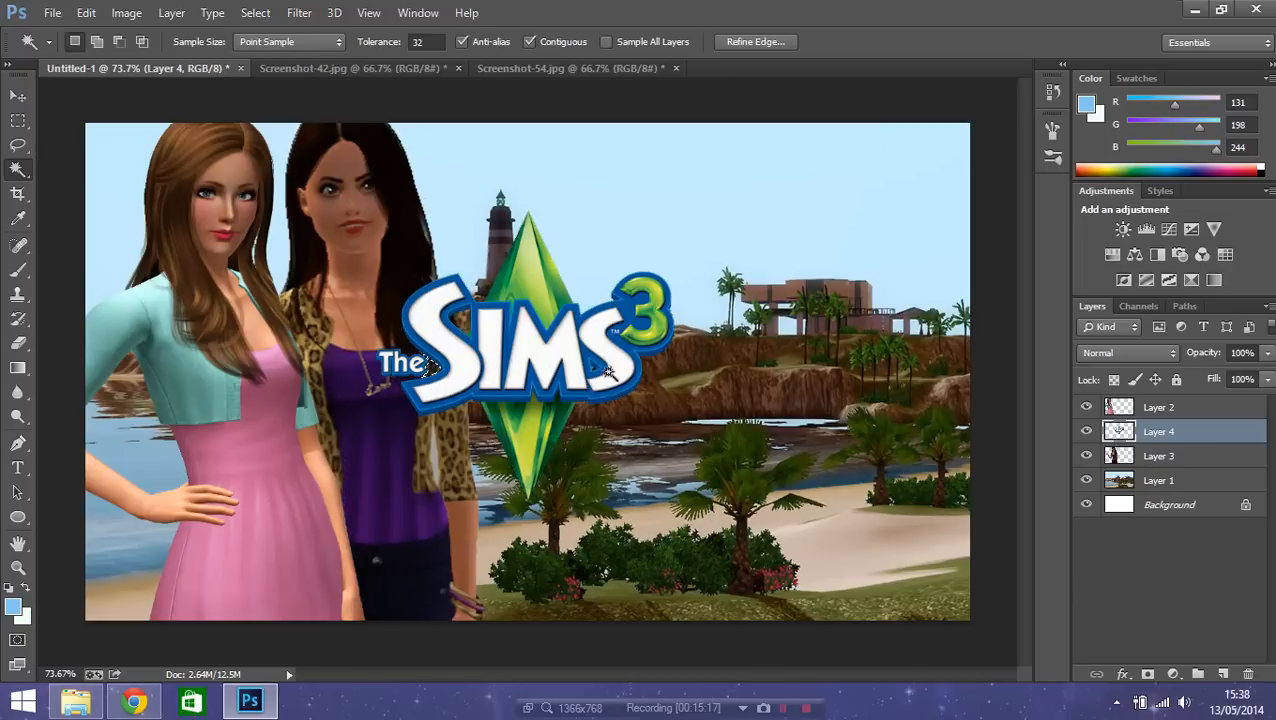
key("ctrl+d")
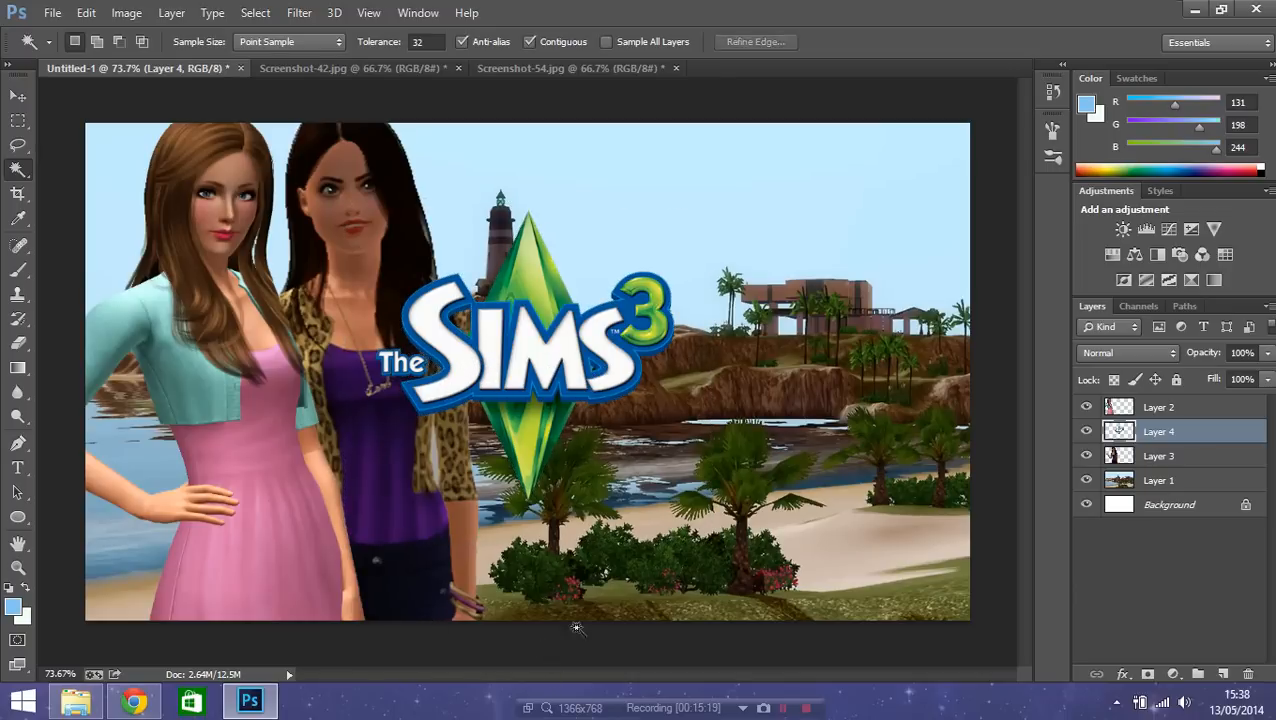
- Move the Sims 3 logo into the open sky above the beach house and palm trees
left_click(18, 95)
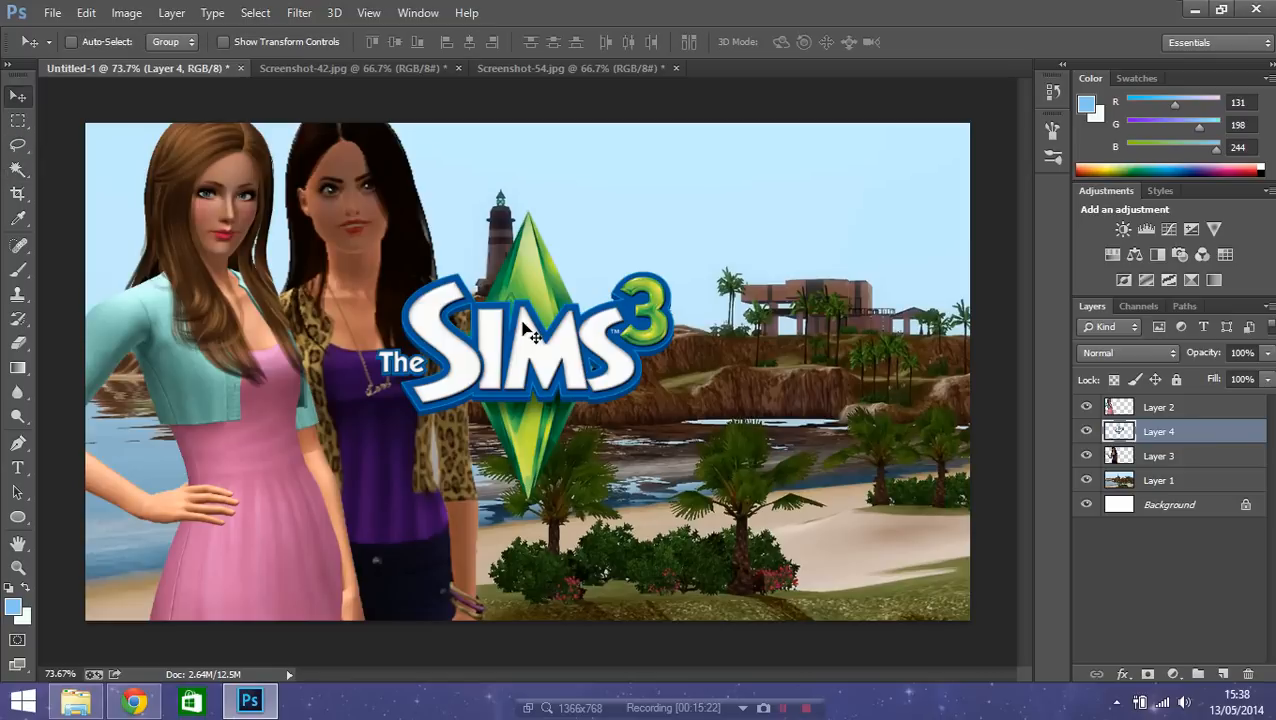
left_click_drag(527, 330, 765, 252)
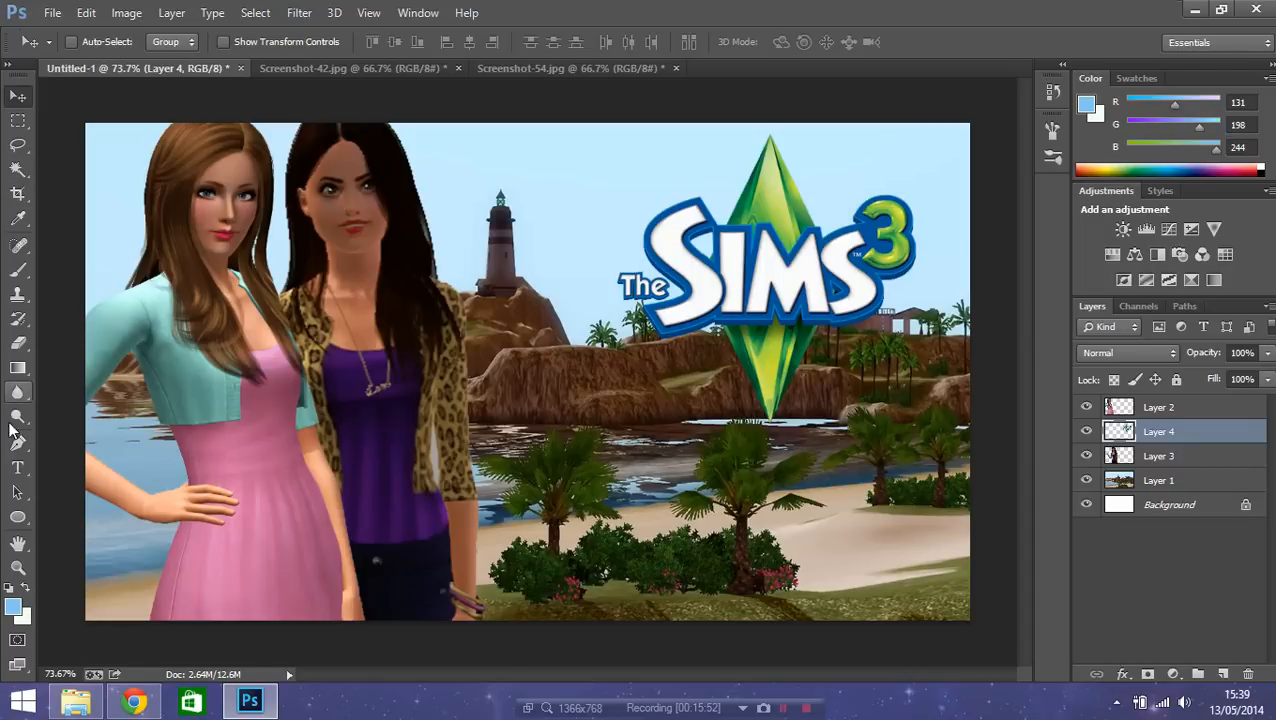
left_click(16, 469)
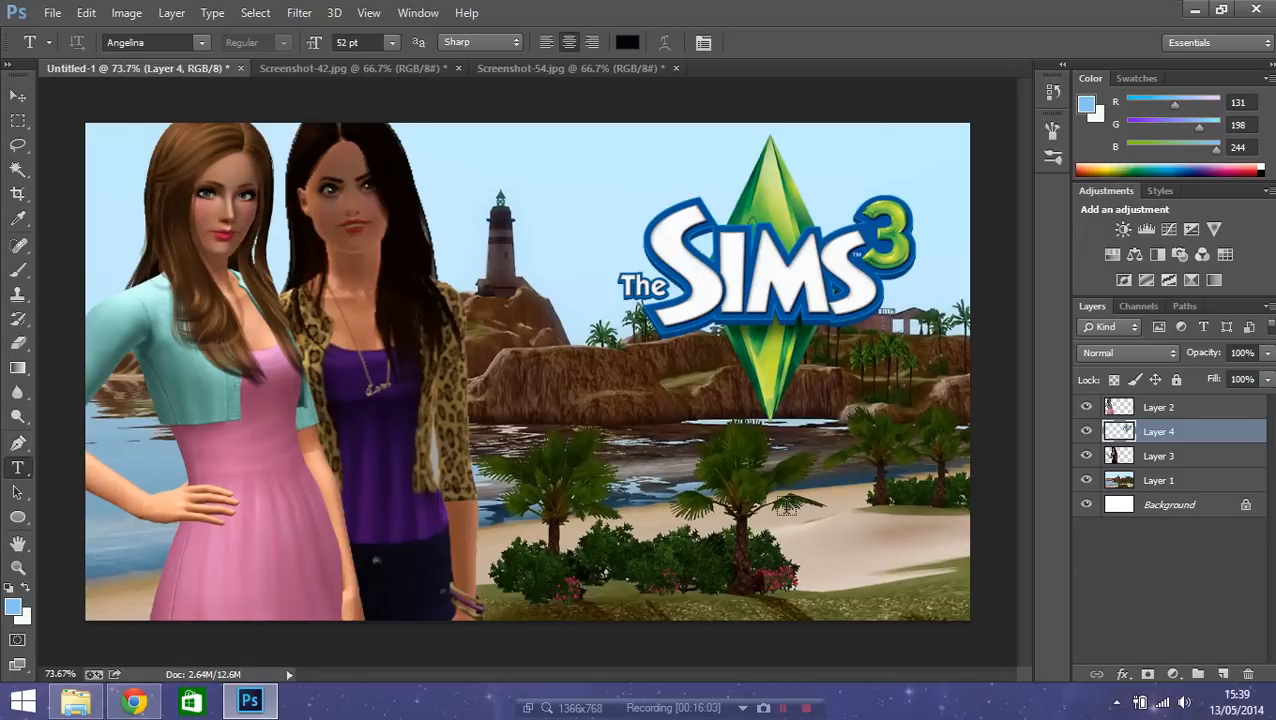
- Delete the leftover background patch between the dark-haired character's arm and leopard cardigan on Layer 3 with the Magic Wand, clearing the selection
left_click(18, 169)
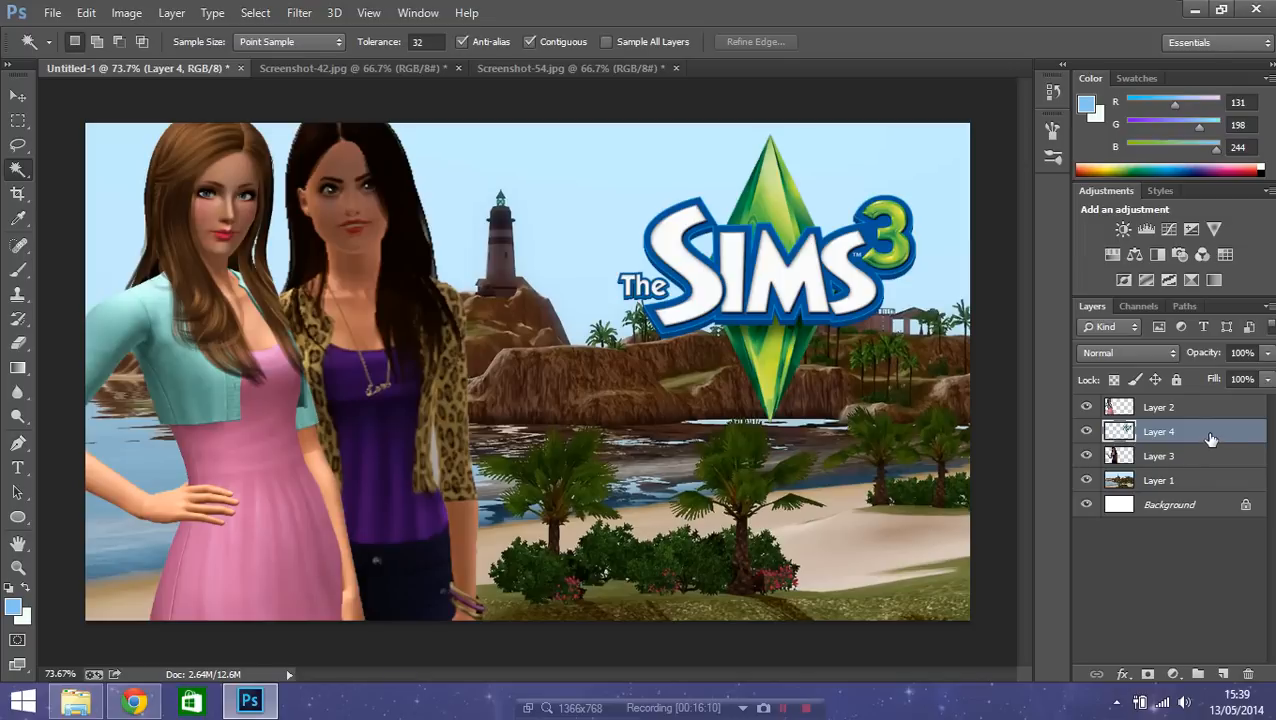
left_click(427, 460)
left_click(925, 625)
left_click(1190, 465)
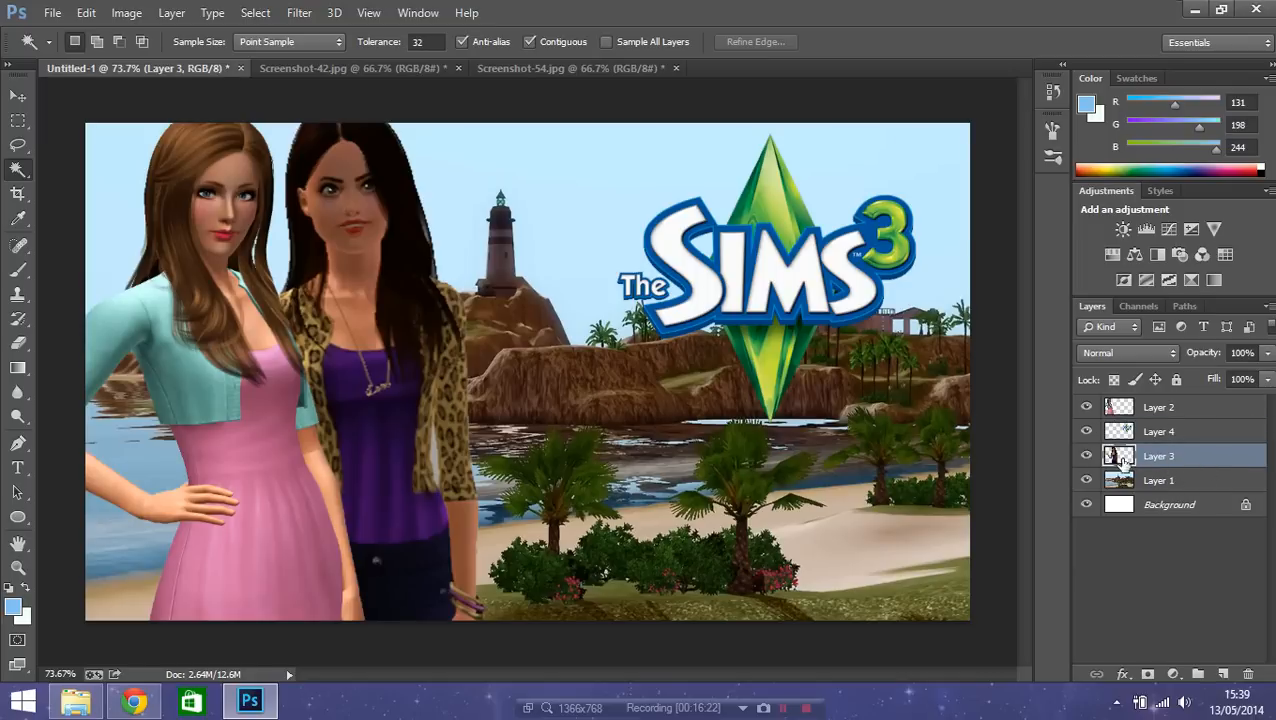
left_click(434, 458)
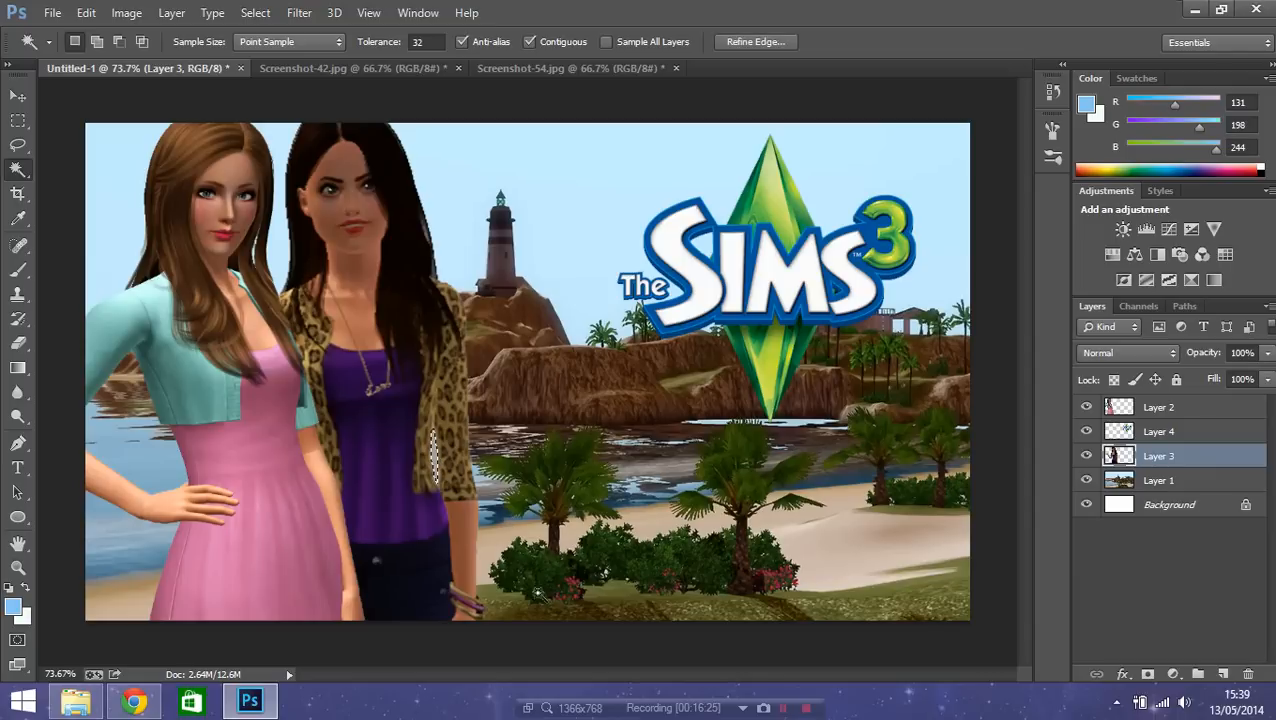
left_click(495, 662)
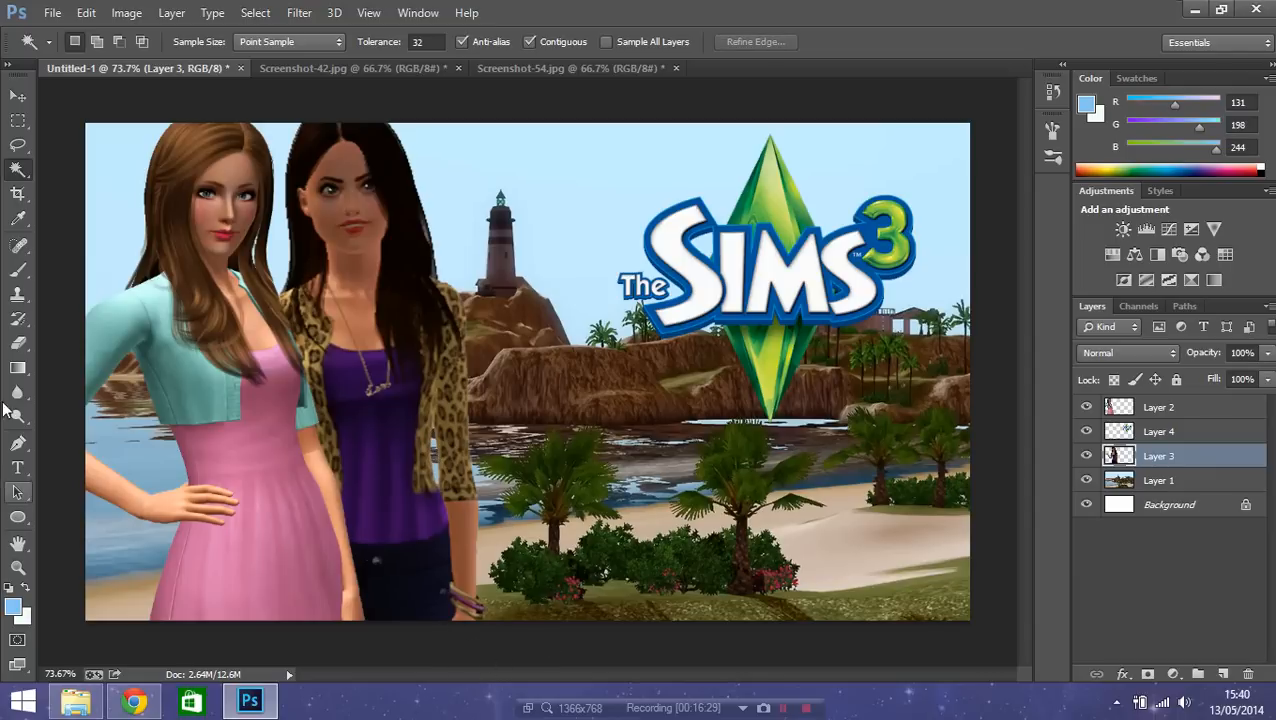
- Add the black two-line text "Island Paradise" in 52 pt Angelina over the palm trees beside the characters, with Paradise indented on the second line
left_click(18, 467)
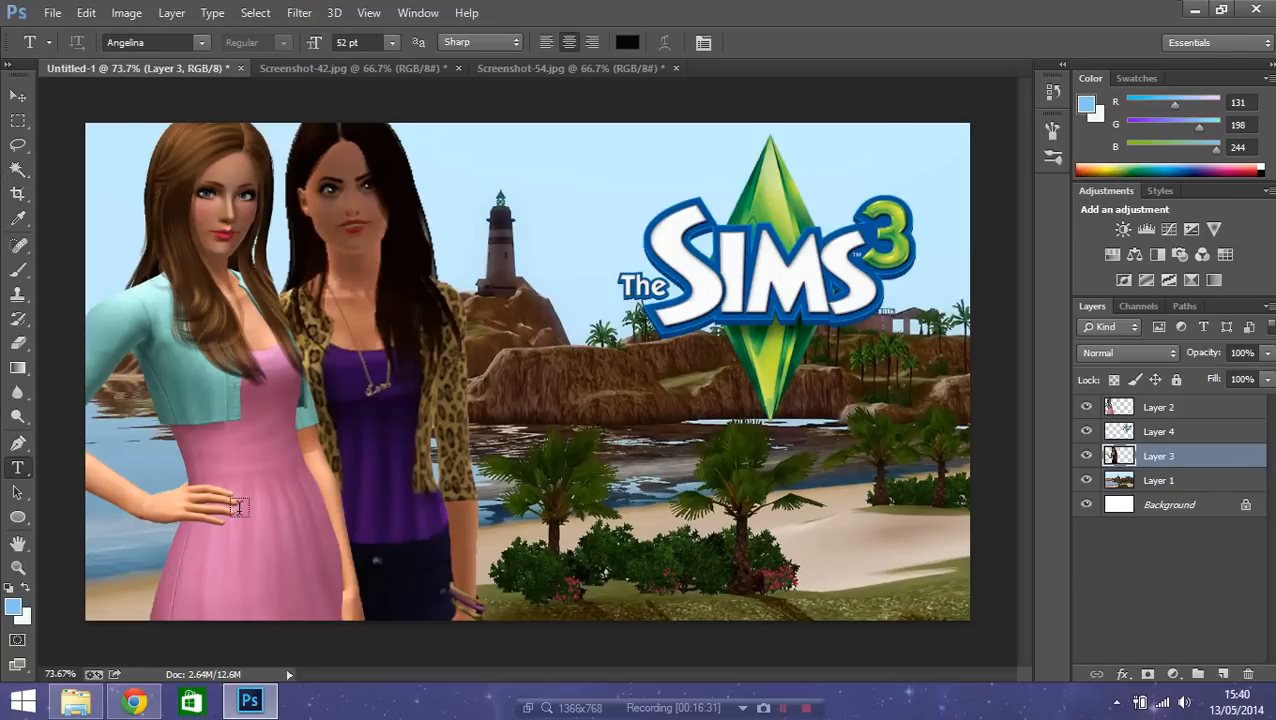
left_click(563, 476)
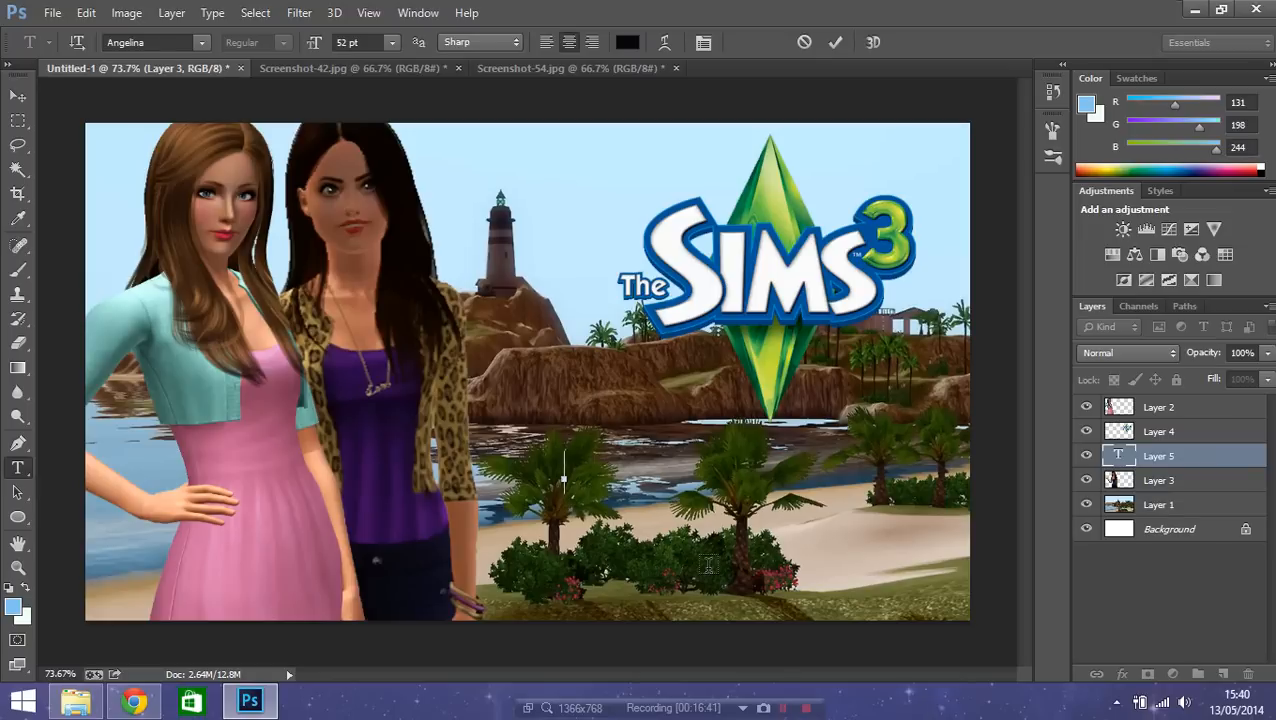
type("enna")
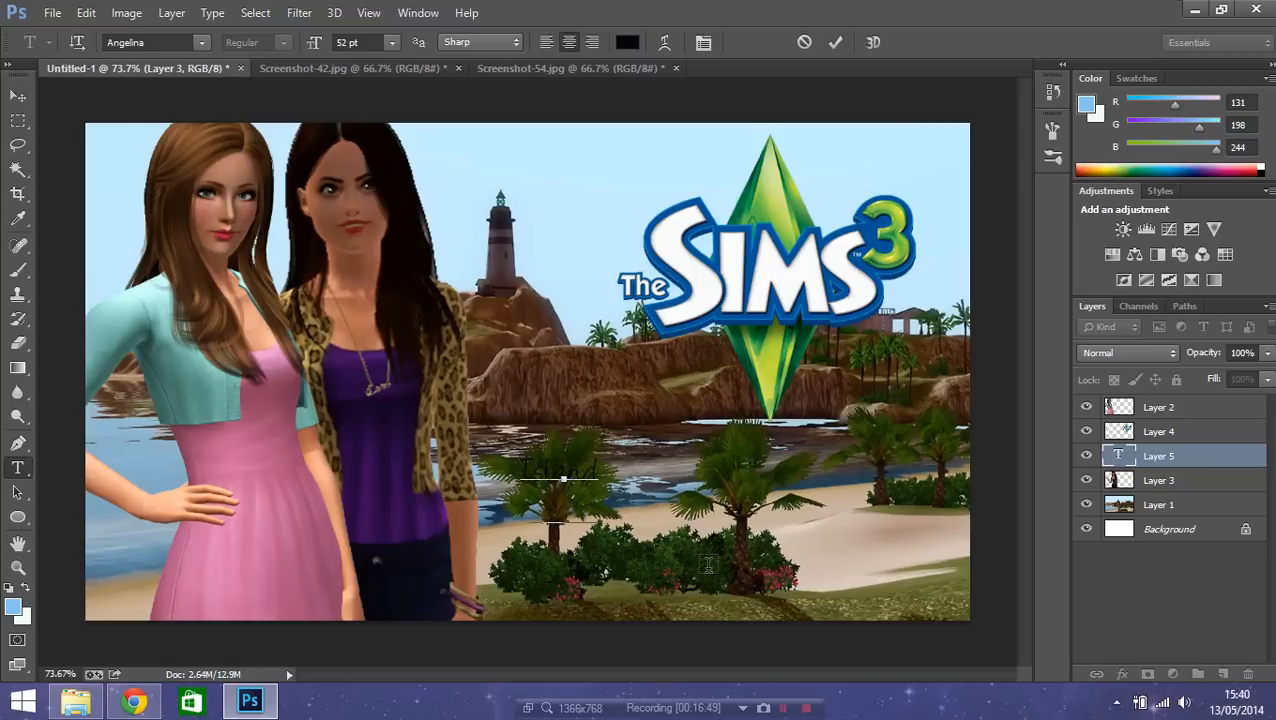
type("Paradise")
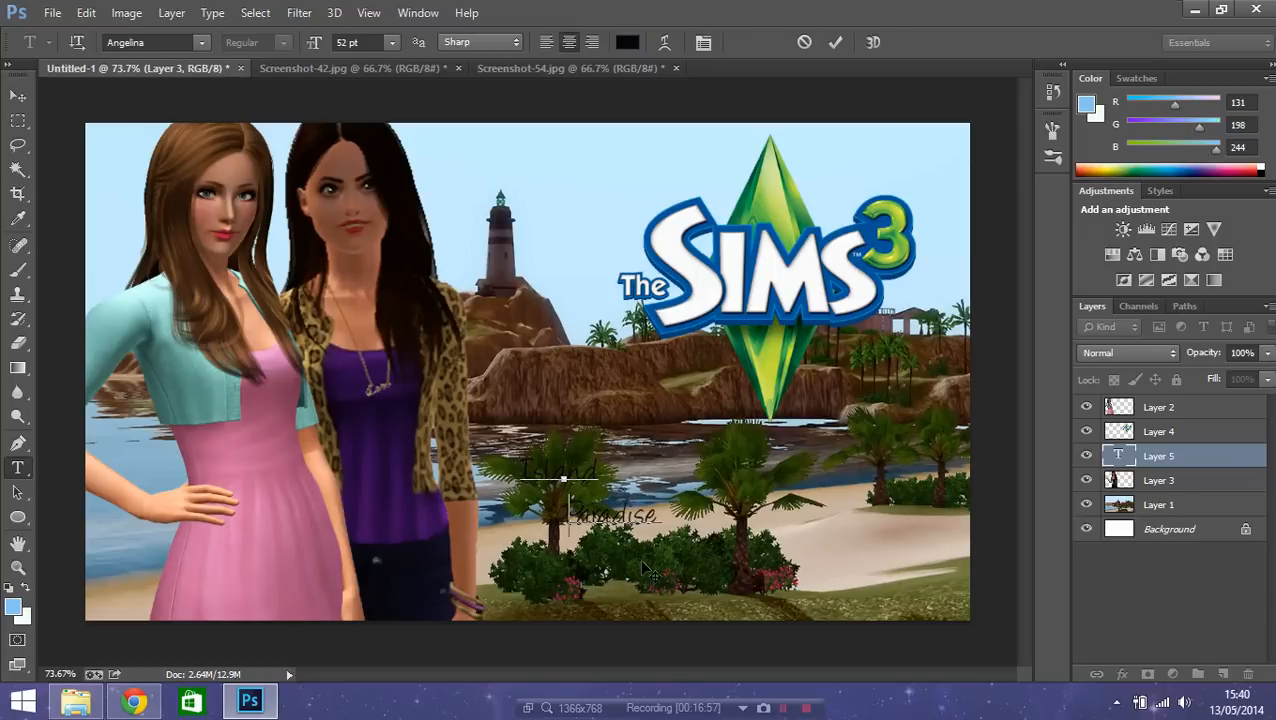
left_click(22, 97)
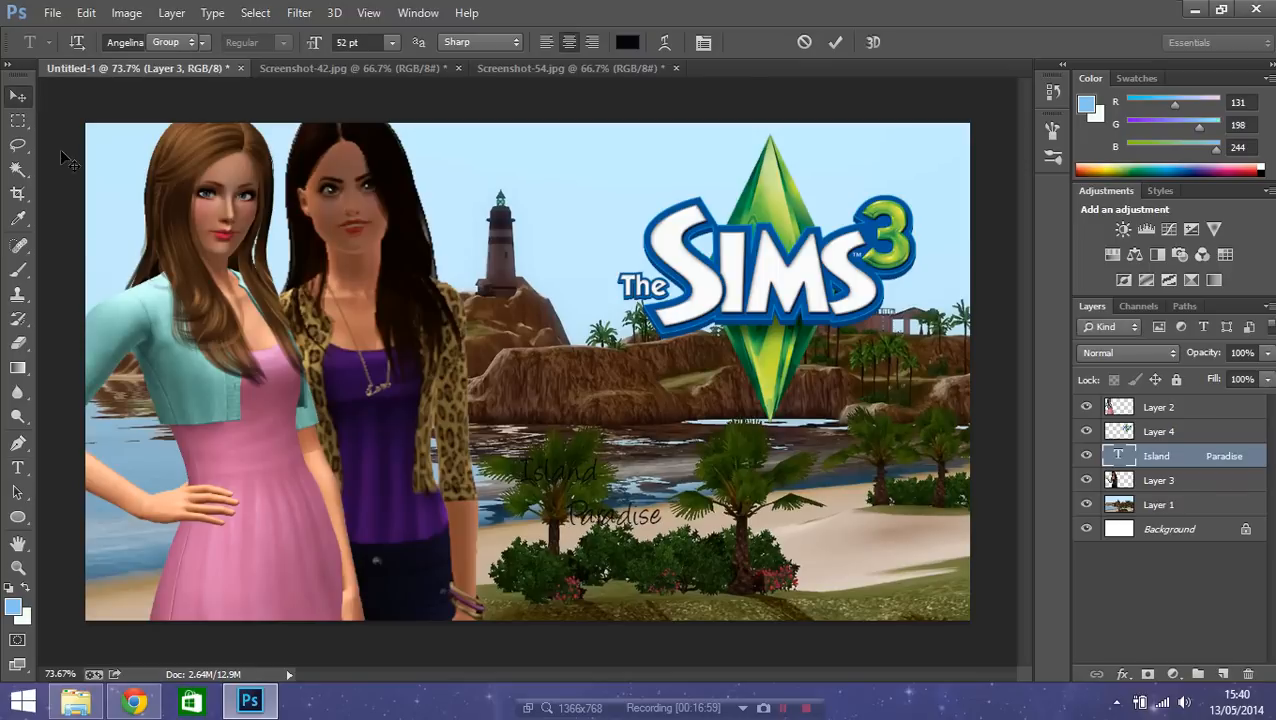
- Scale the Island Paradise text proportionally to about 229% and position it beneath The Sims 3 logo
left_click_drag(604, 492, 772, 411)
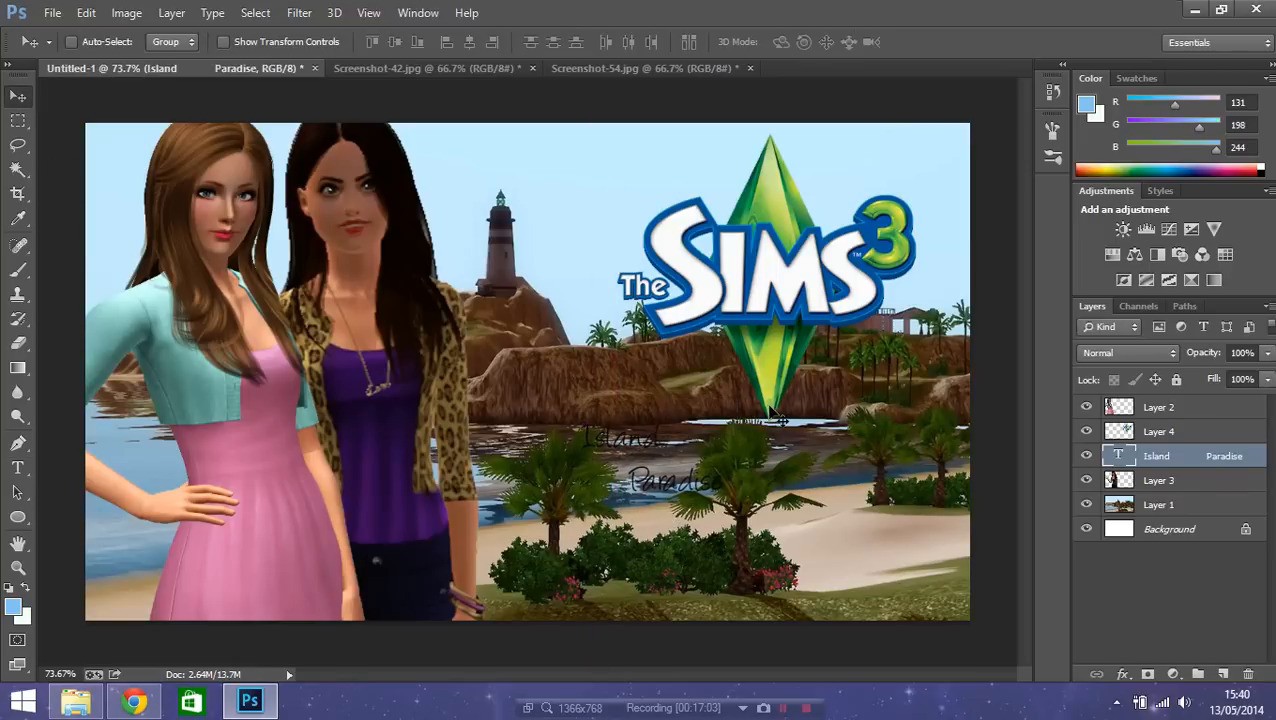
key("ctrl+t")
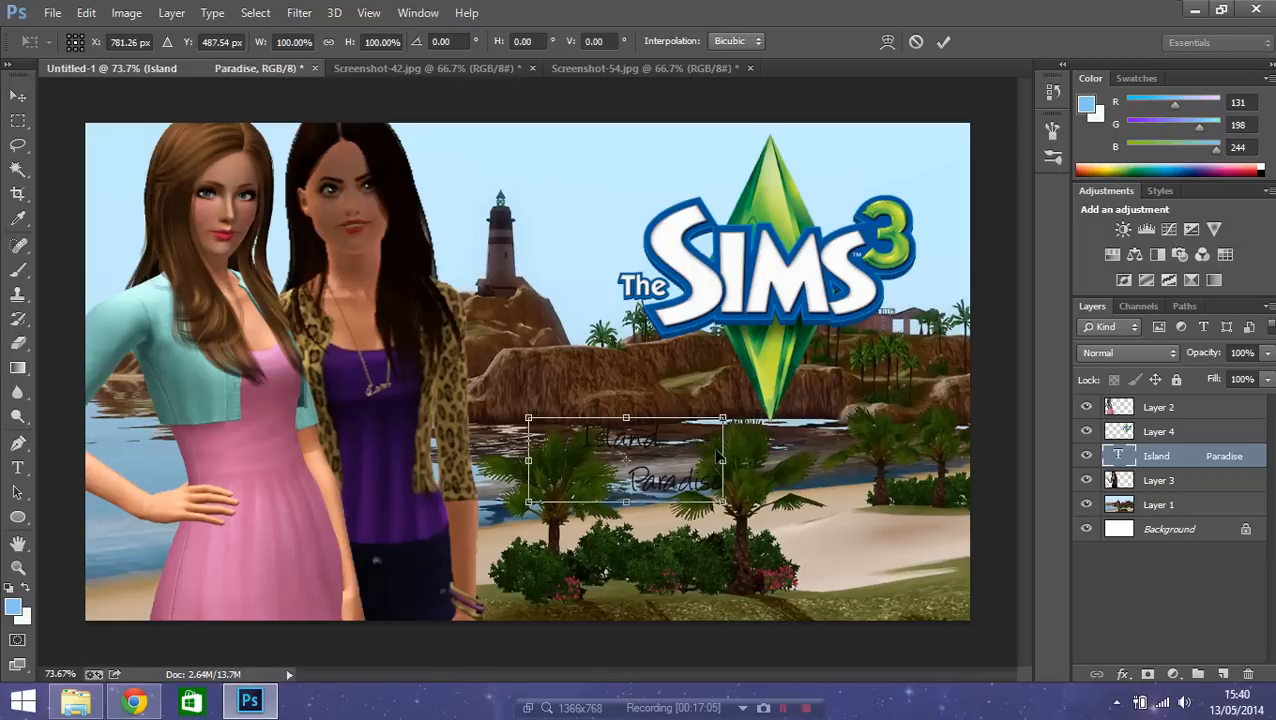
left_click_drag(724, 417, 960, 271)
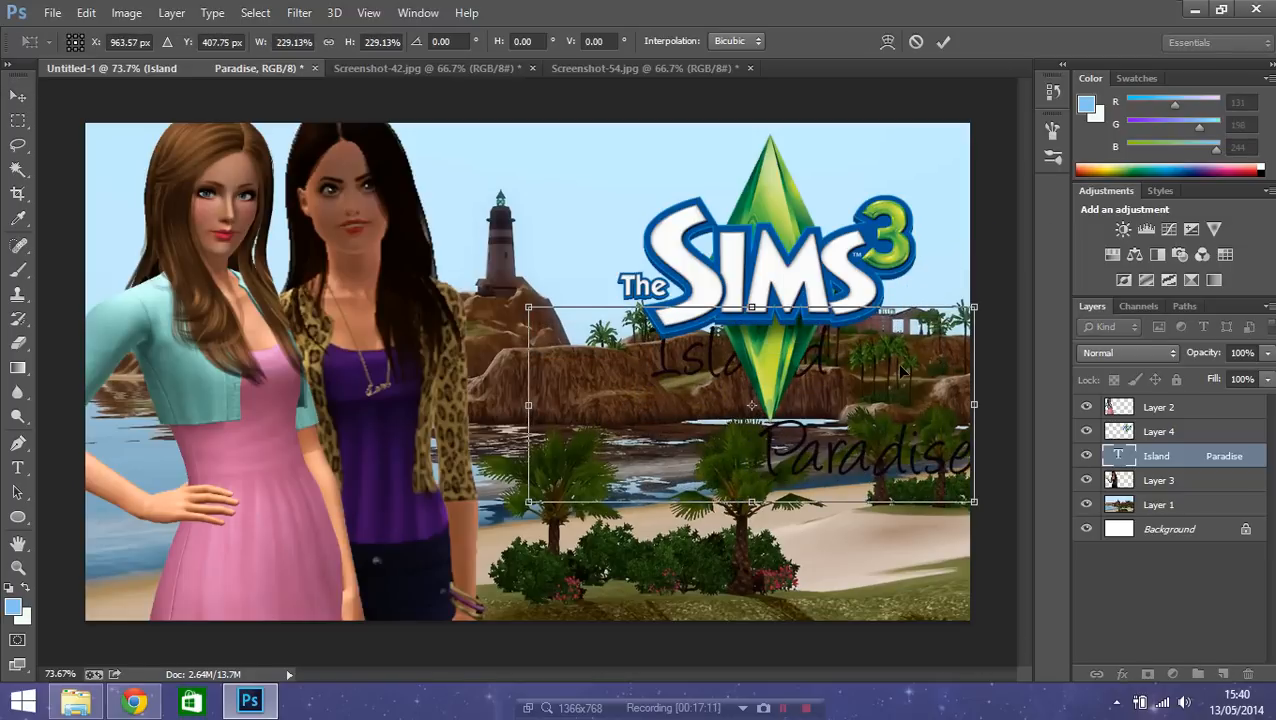
left_click_drag(902, 372, 864, 385)
left_click(18, 95)
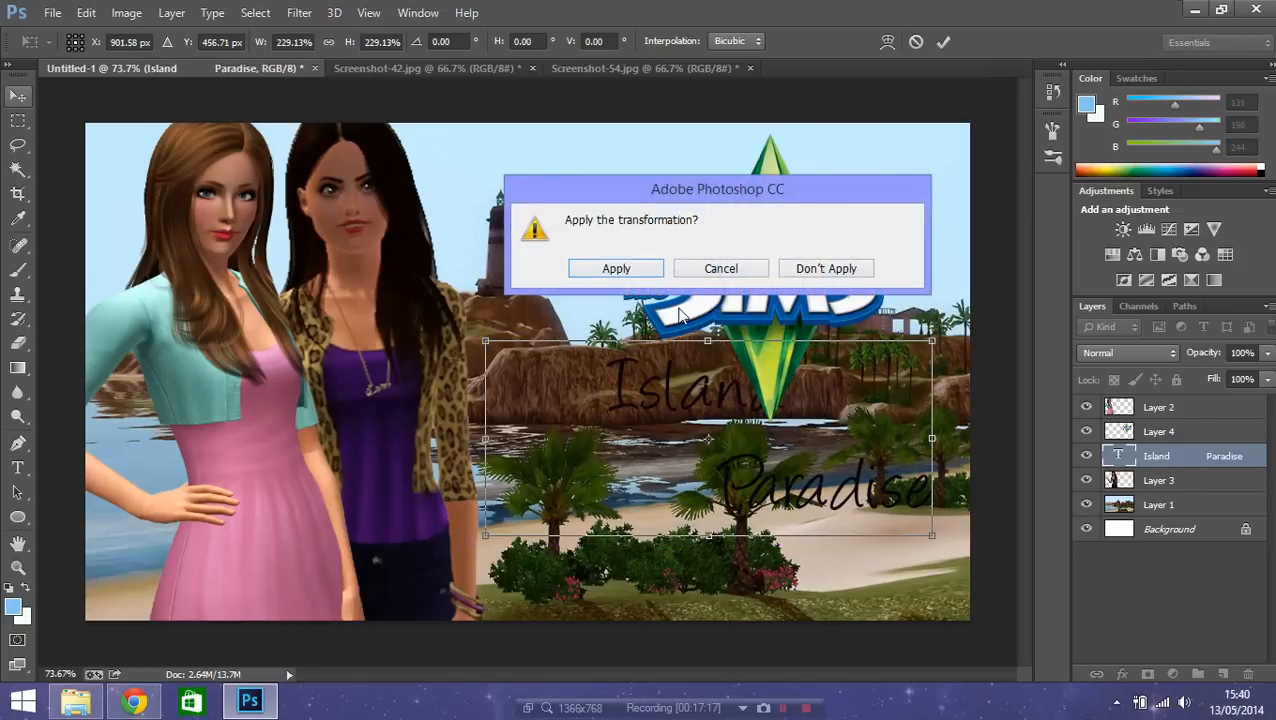
left_click(610, 266)
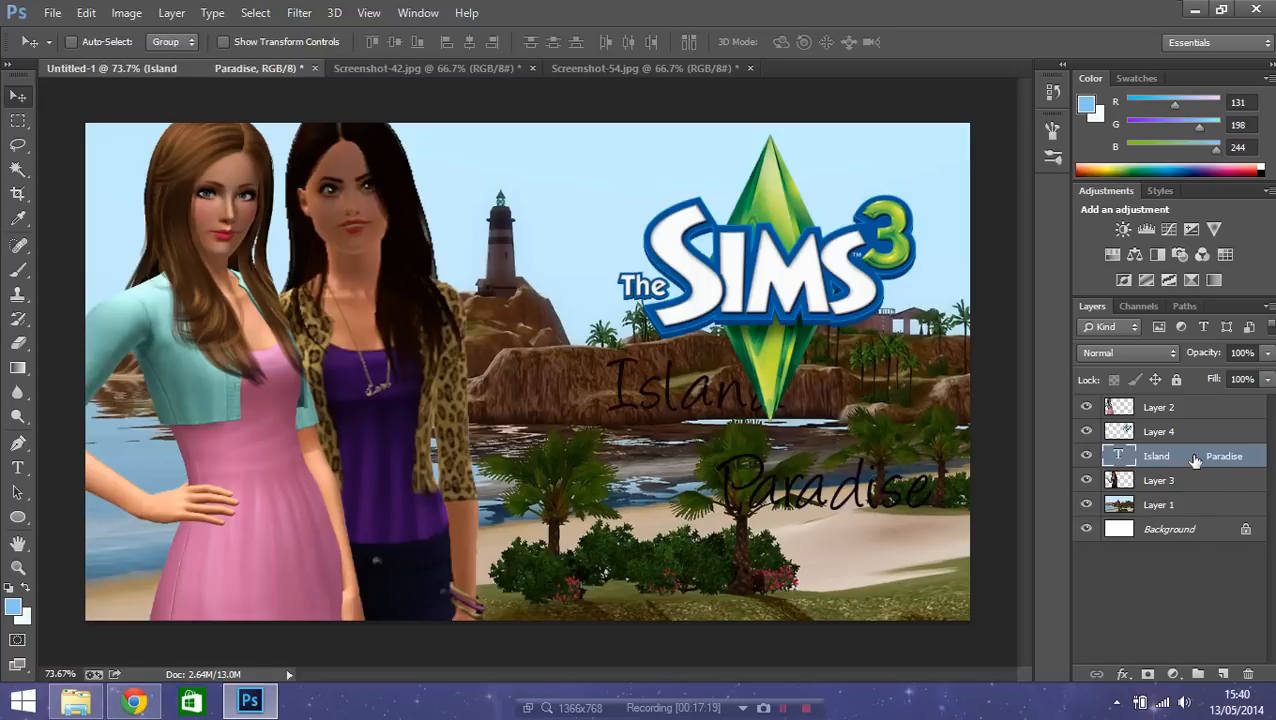
- Bring the Island Paradise text layer above Layer 2 and shift the text slightly toward the characters
left_click_drag(1195, 459, 1176, 404)
left_click_drag(818, 503, 792, 494)
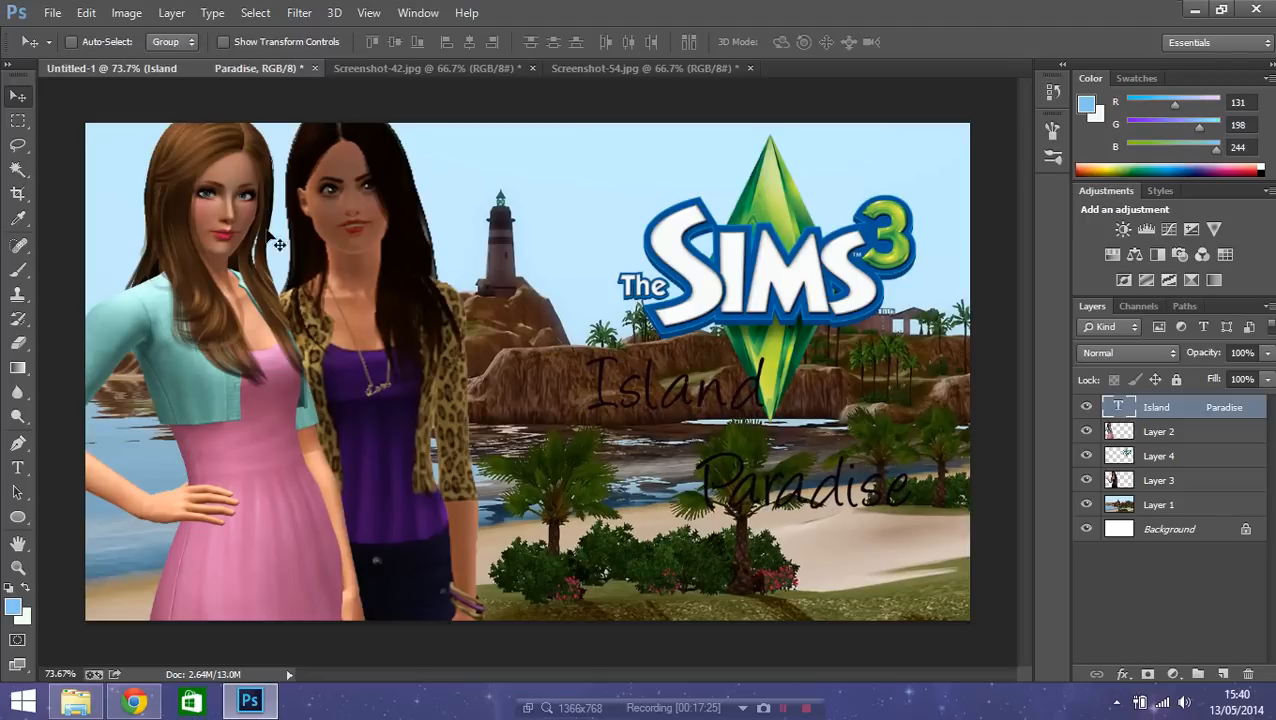
- Change the font of the Island Paradise text to SimLLHP
left_click(17, 467)
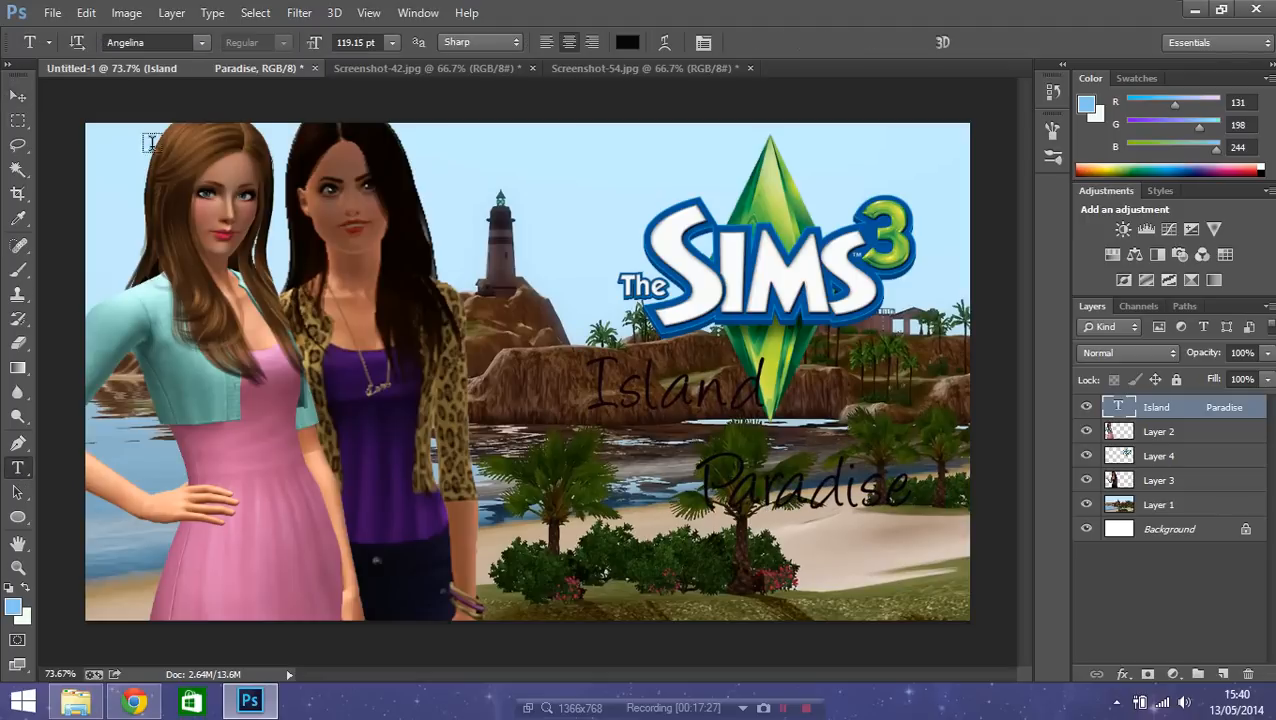
left_click(200, 47)
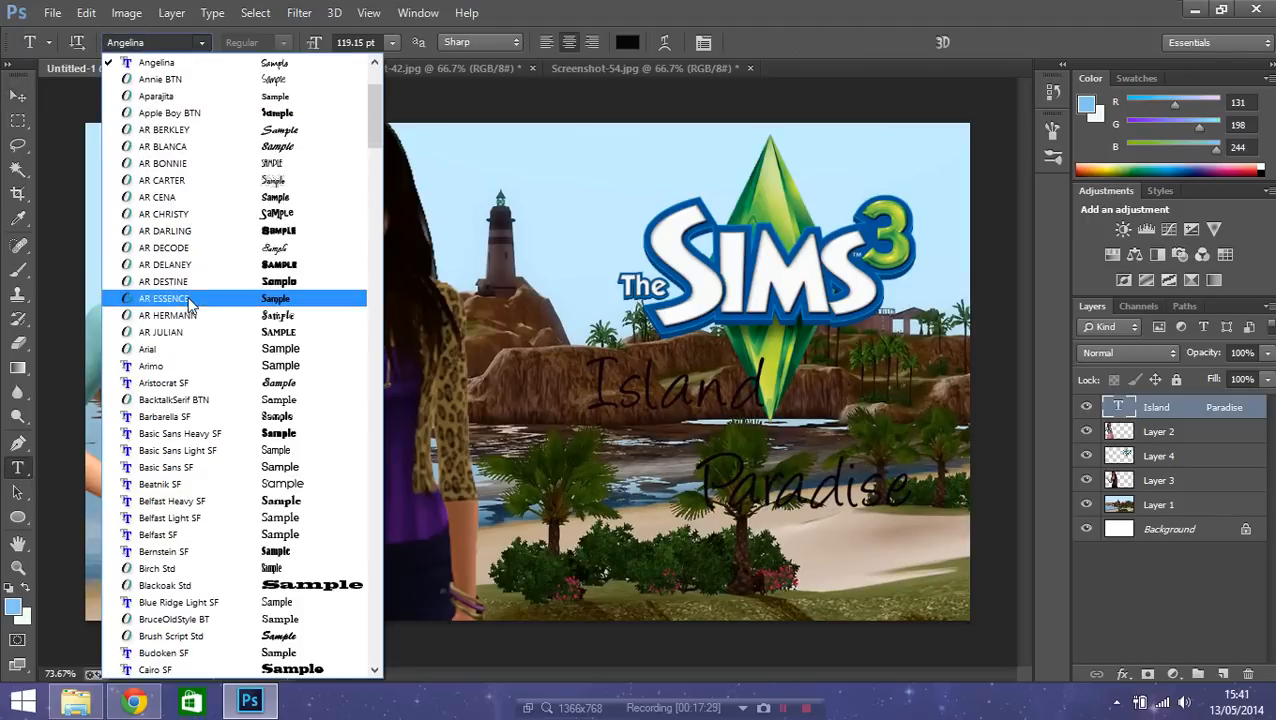
scroll(190, 300, "down", 5)
scroll(190, 305, "down", 7)
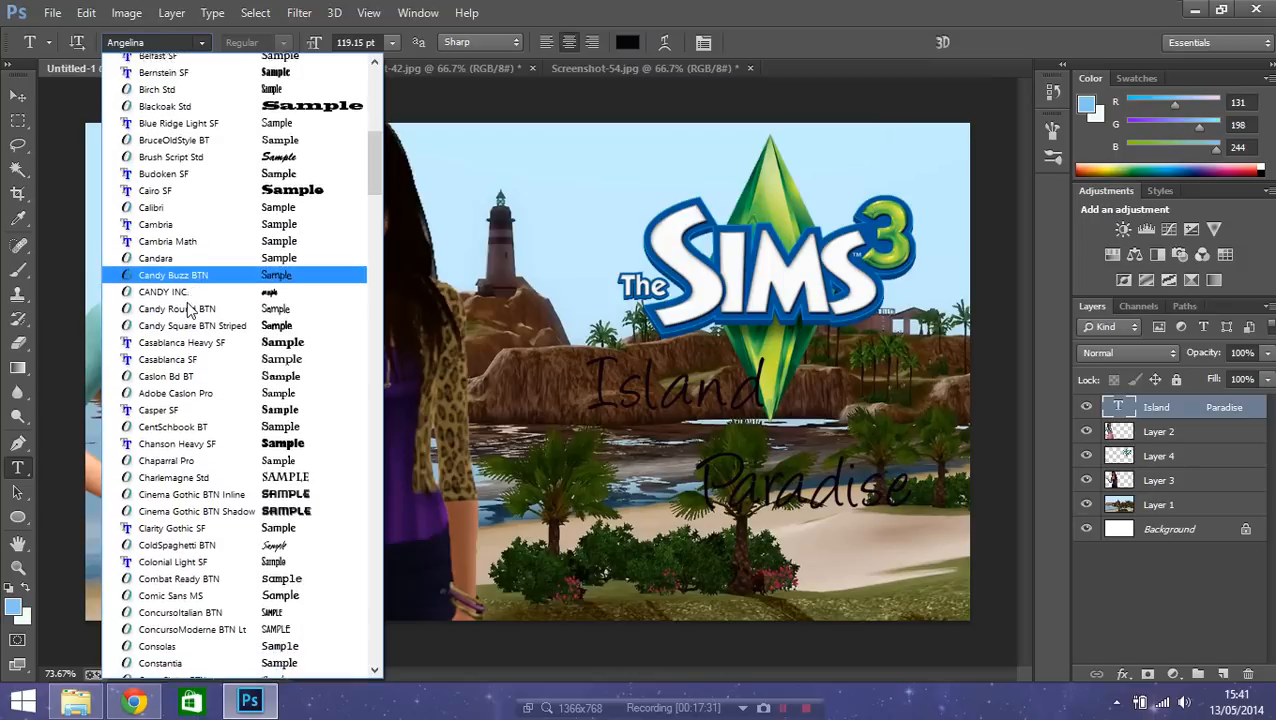
scroll(187, 305, "down", 10)
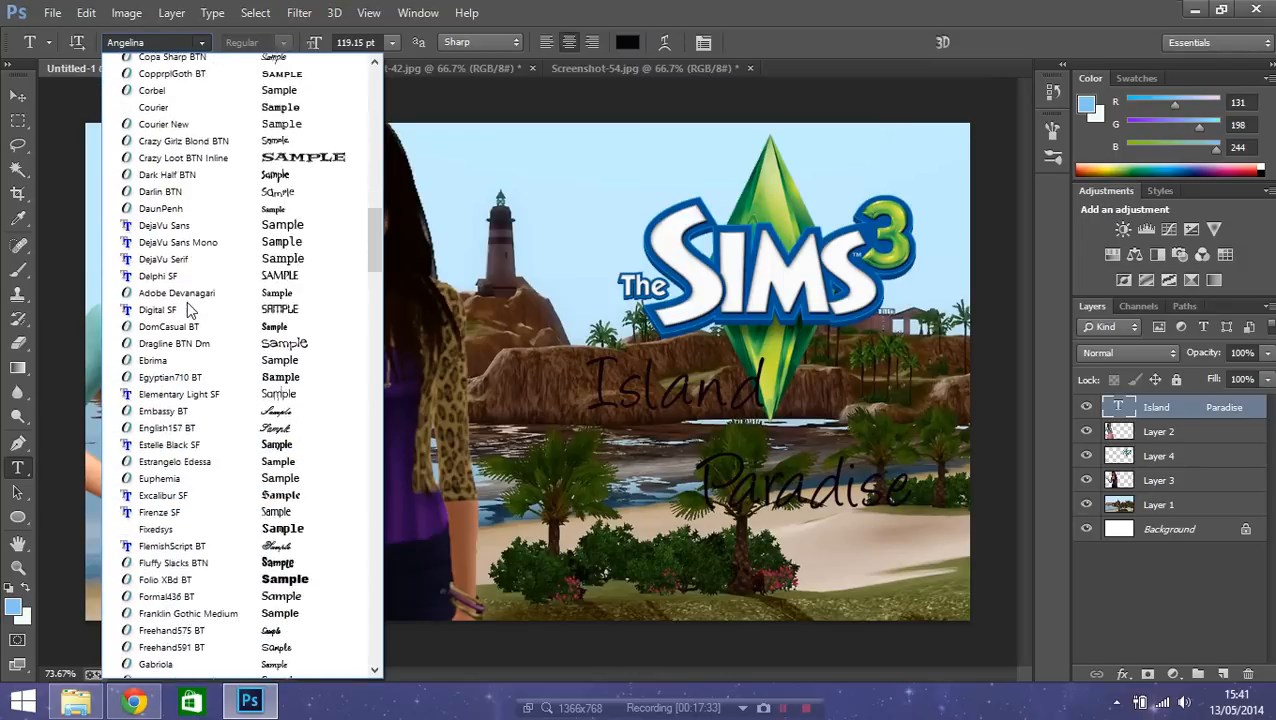
scroll(186, 308, "down", 12)
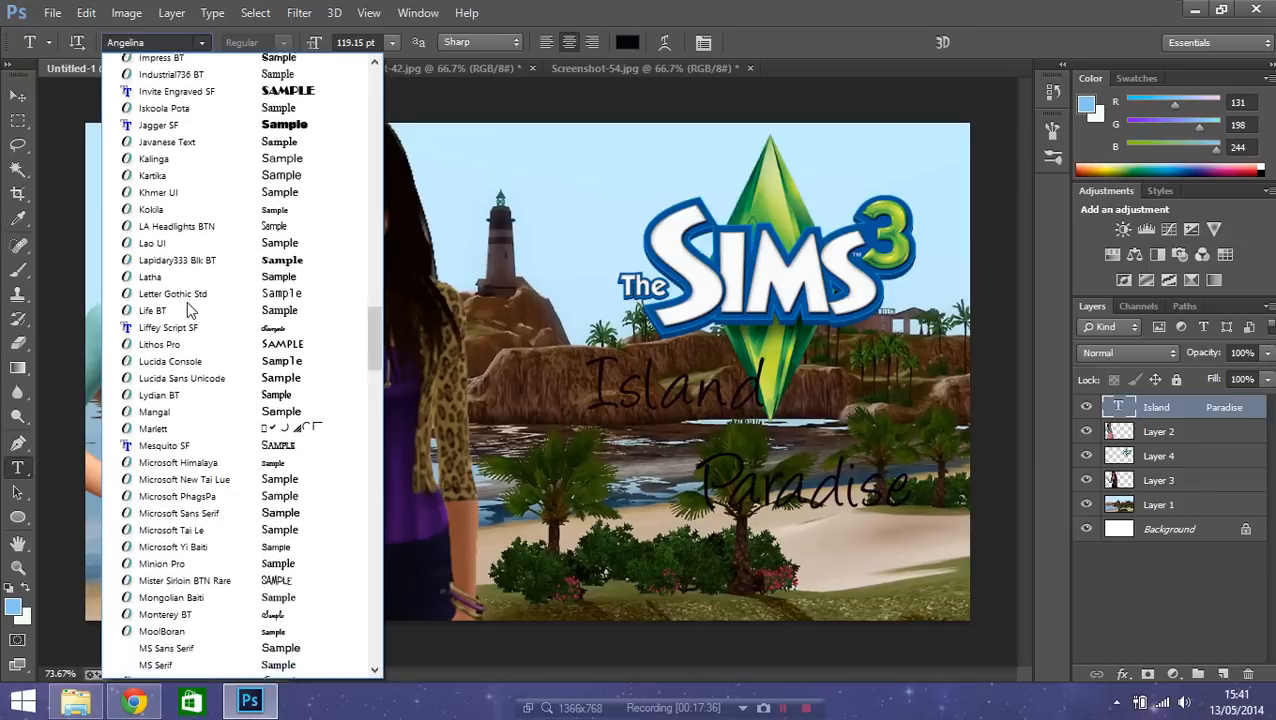
scroll(186, 308, "down", 6)
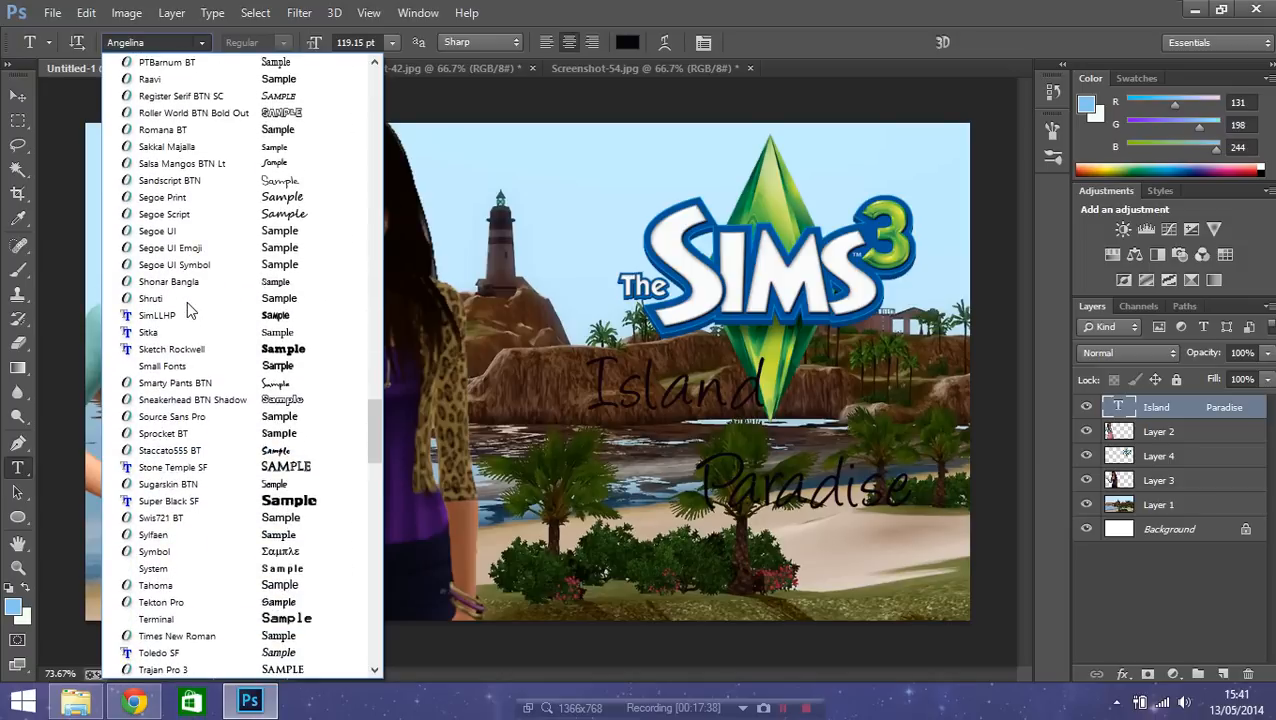
scroll(172, 357, "down", 6)
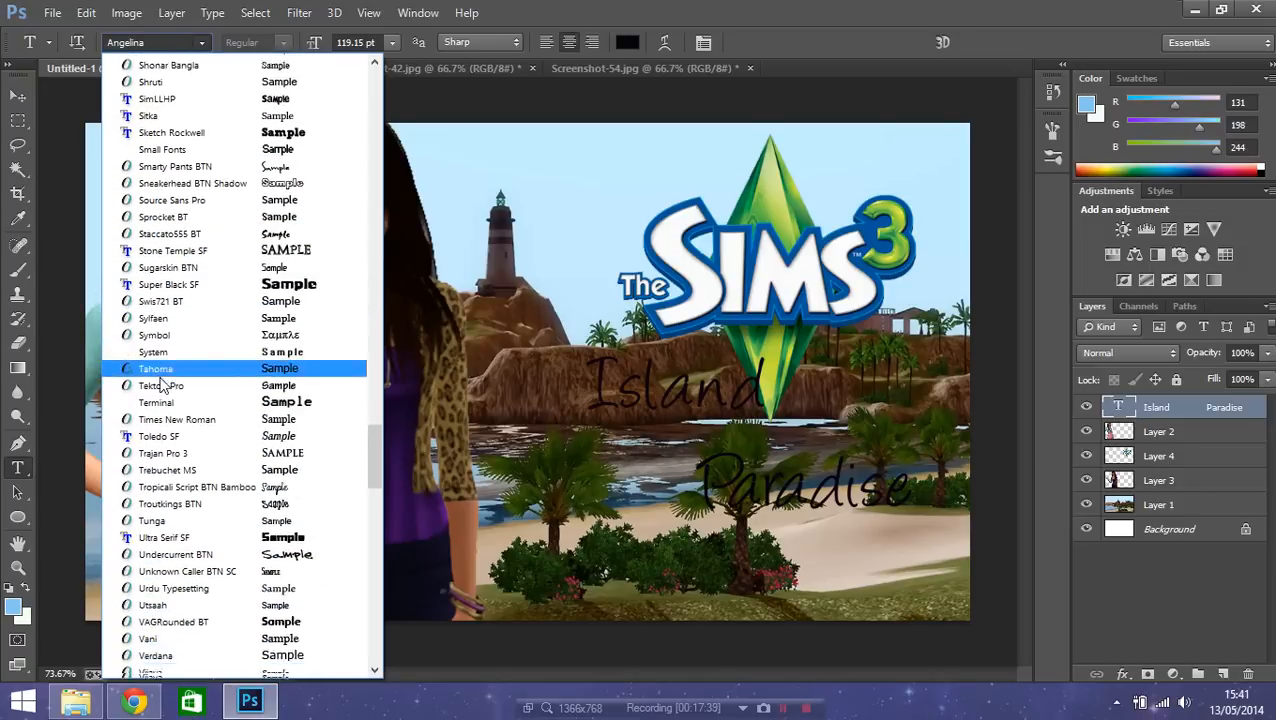
scroll(163, 386, "down", 1)
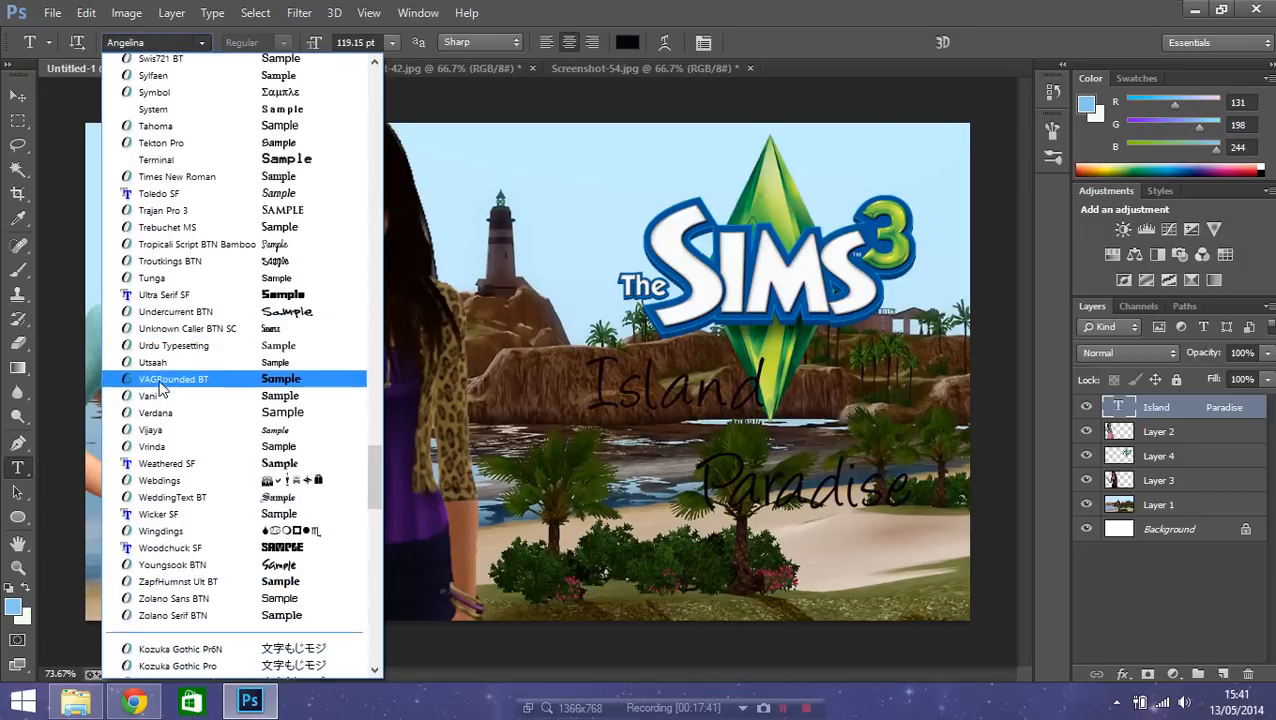
scroll(160, 388, "up", 6)
scroll(160, 388, "up", 3)
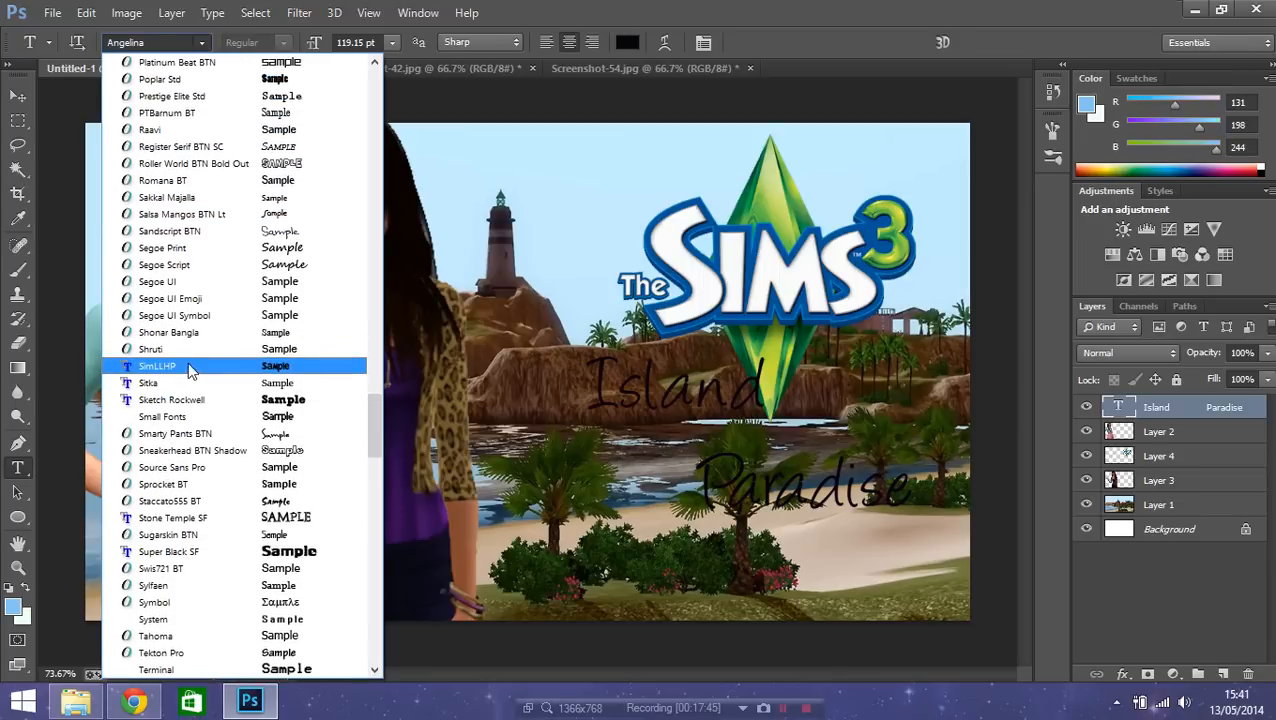
left_click(186, 366)
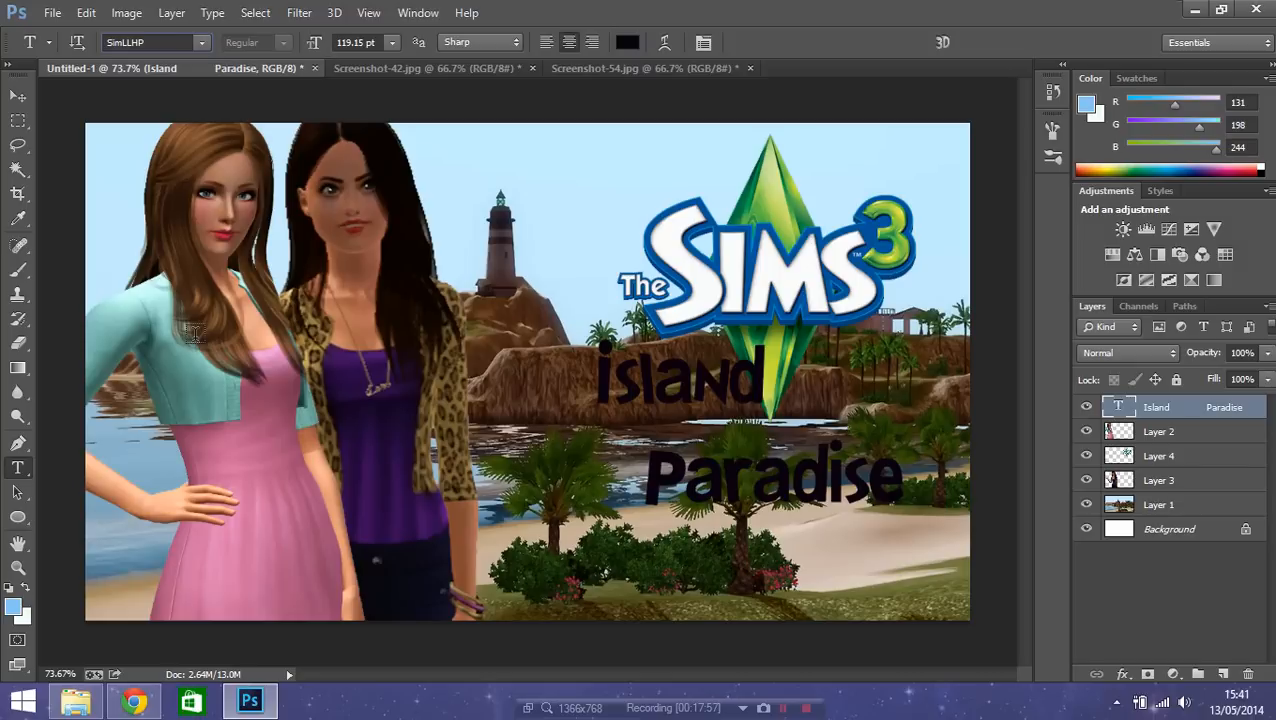
- Set the Island Paradise text colour to the light purple b97ed2
left_click(626, 44)
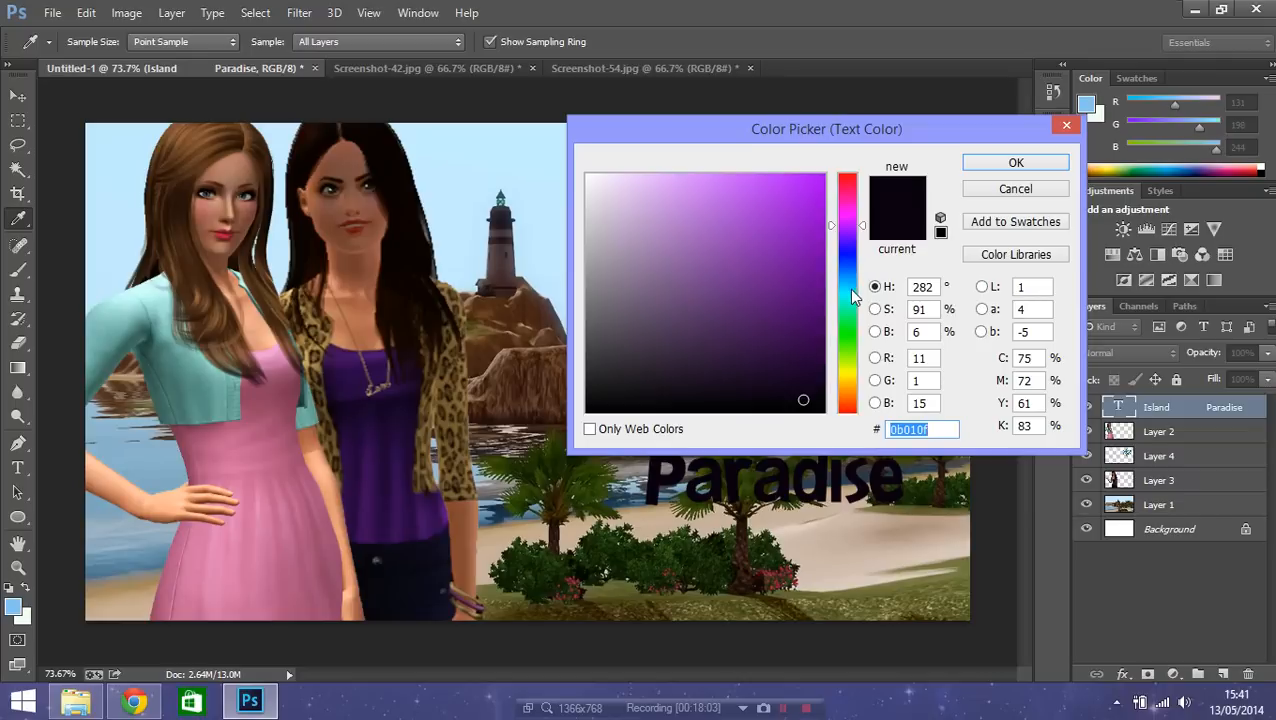
left_click(768, 220)
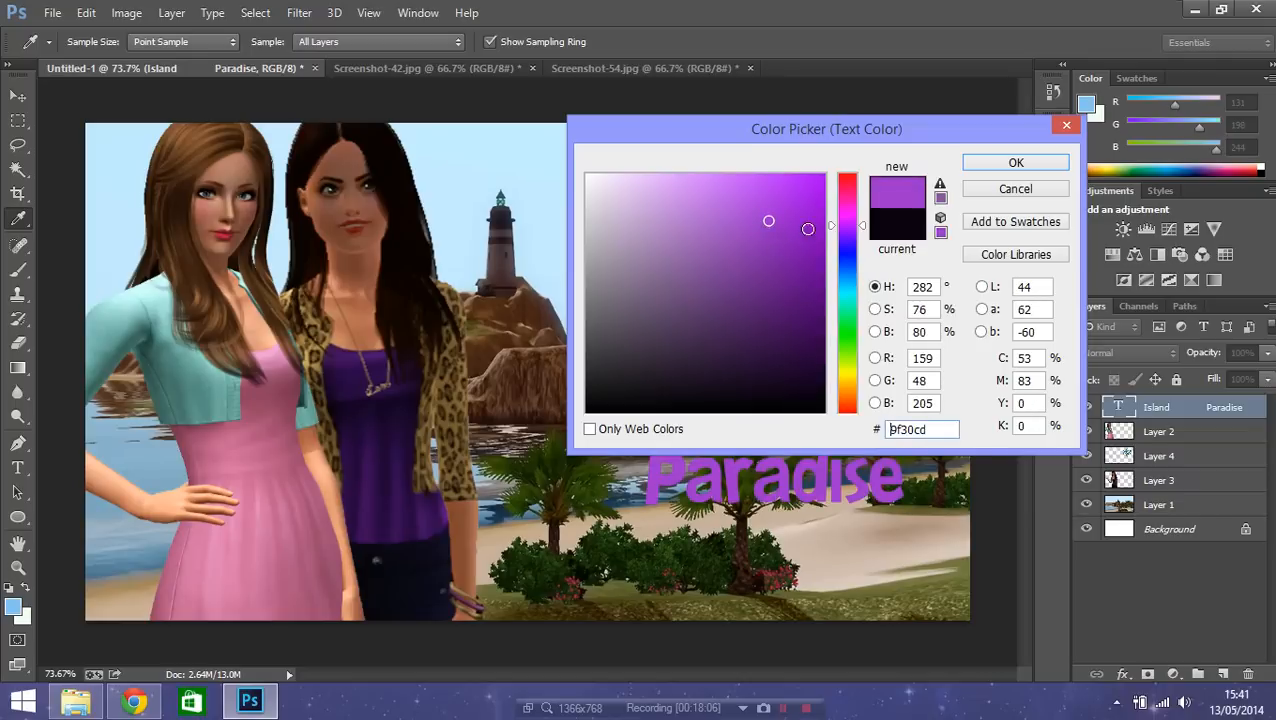
left_click_drag(838, 122, 342, 153)
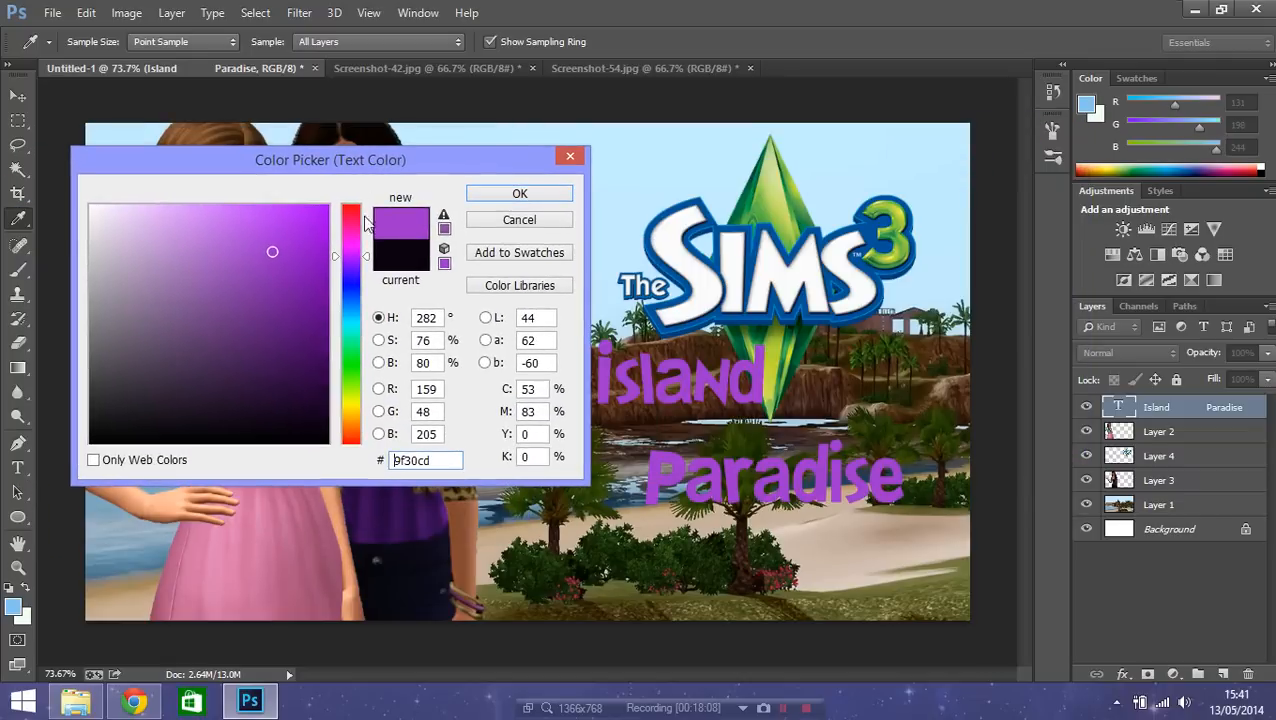
left_click(199, 234)
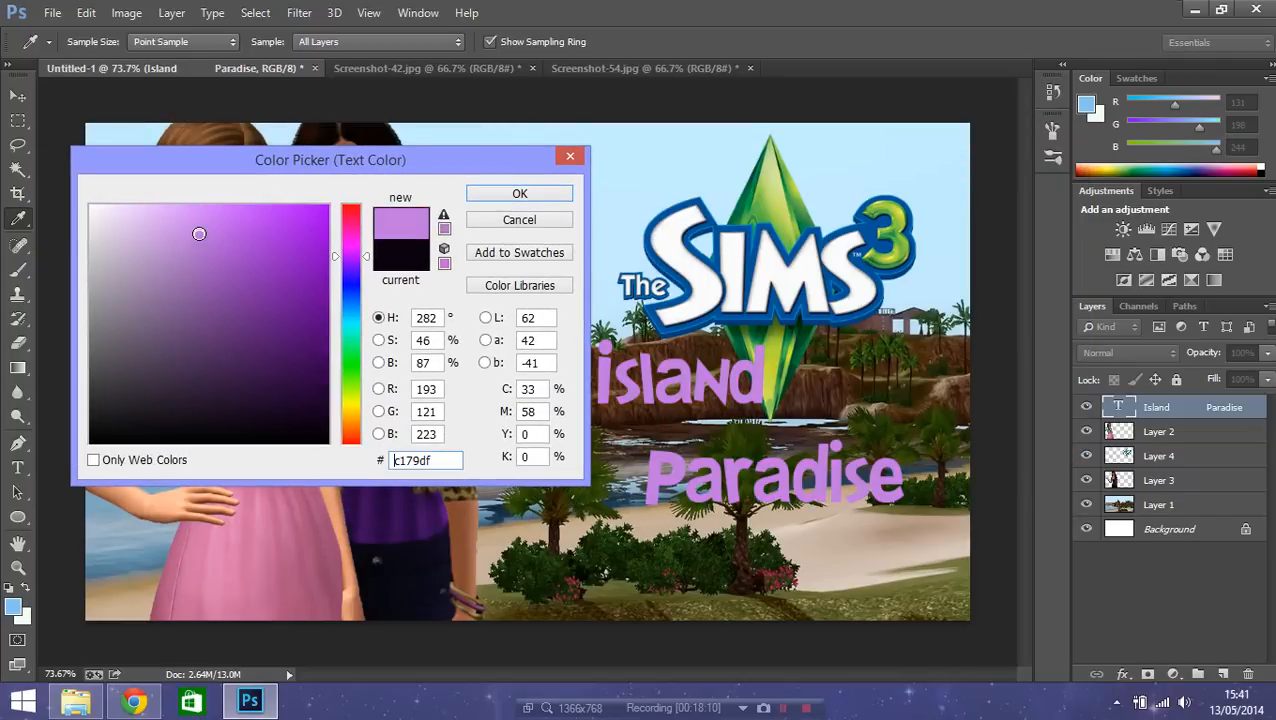
left_click(185, 247)
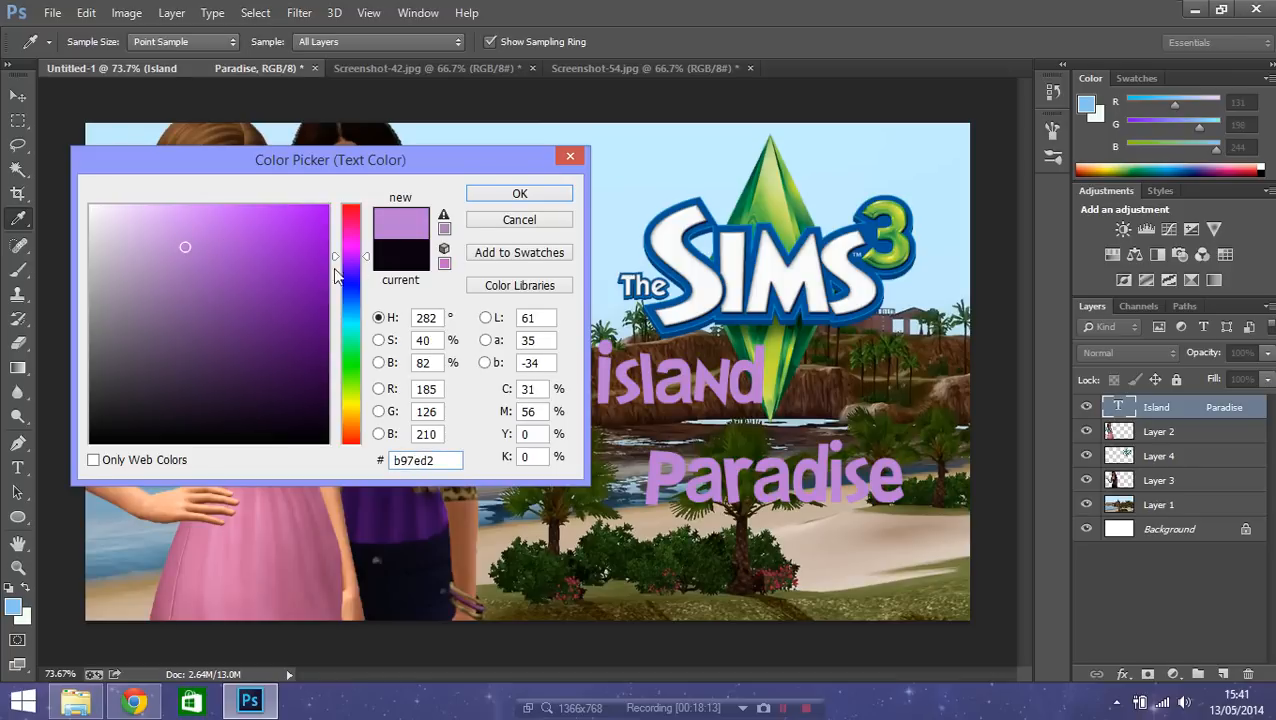
left_click(505, 194)
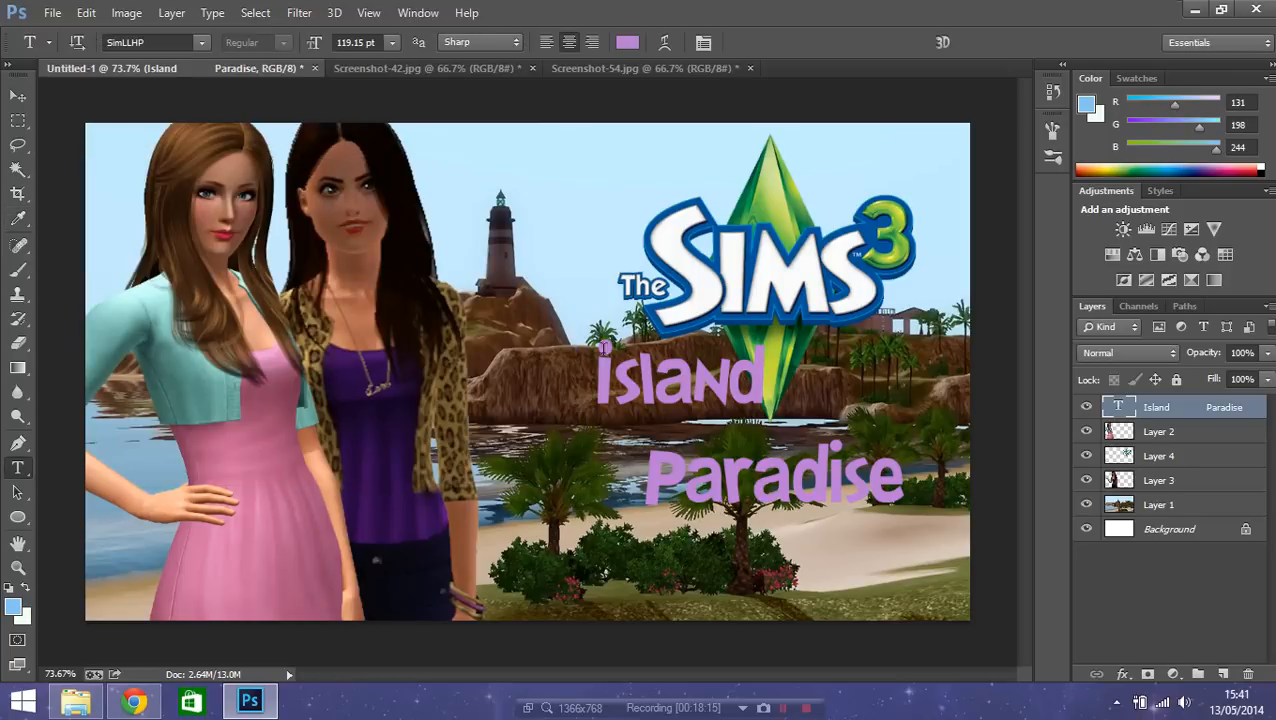
- Delete and retype the first letter of "Island" in the title text, and commit the text edit
left_click(619, 367)
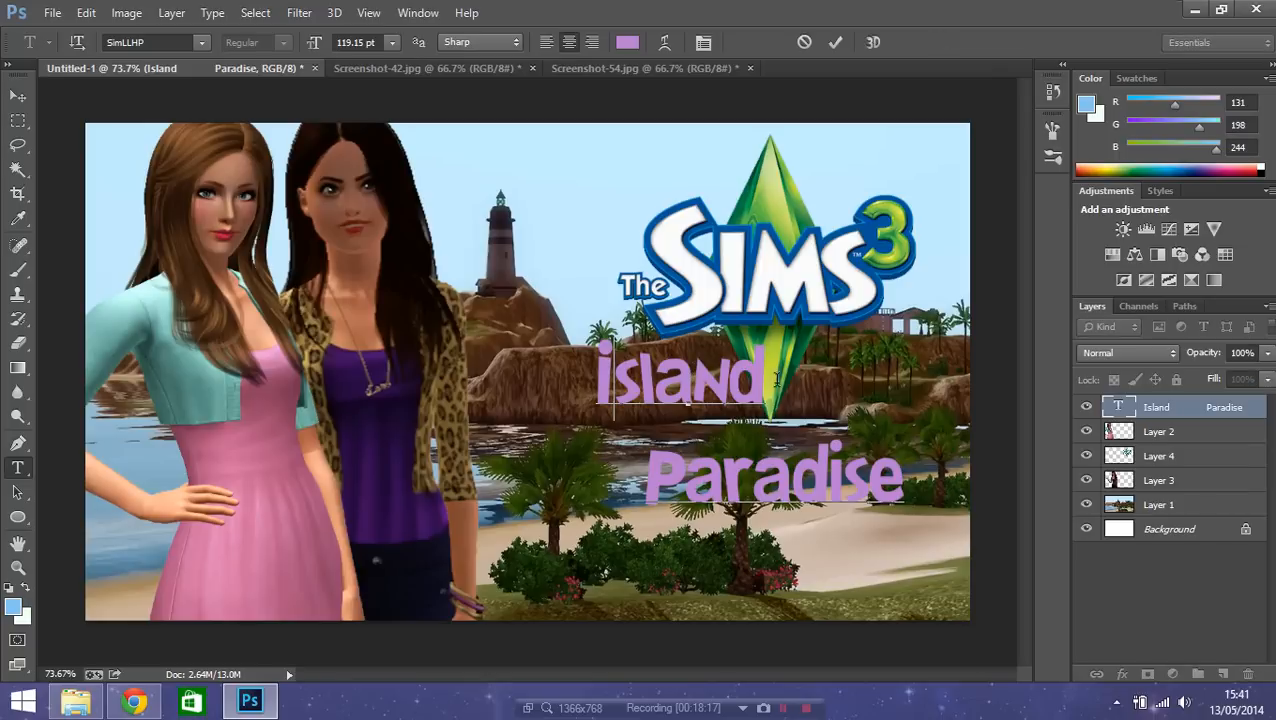
key("BackSpace")
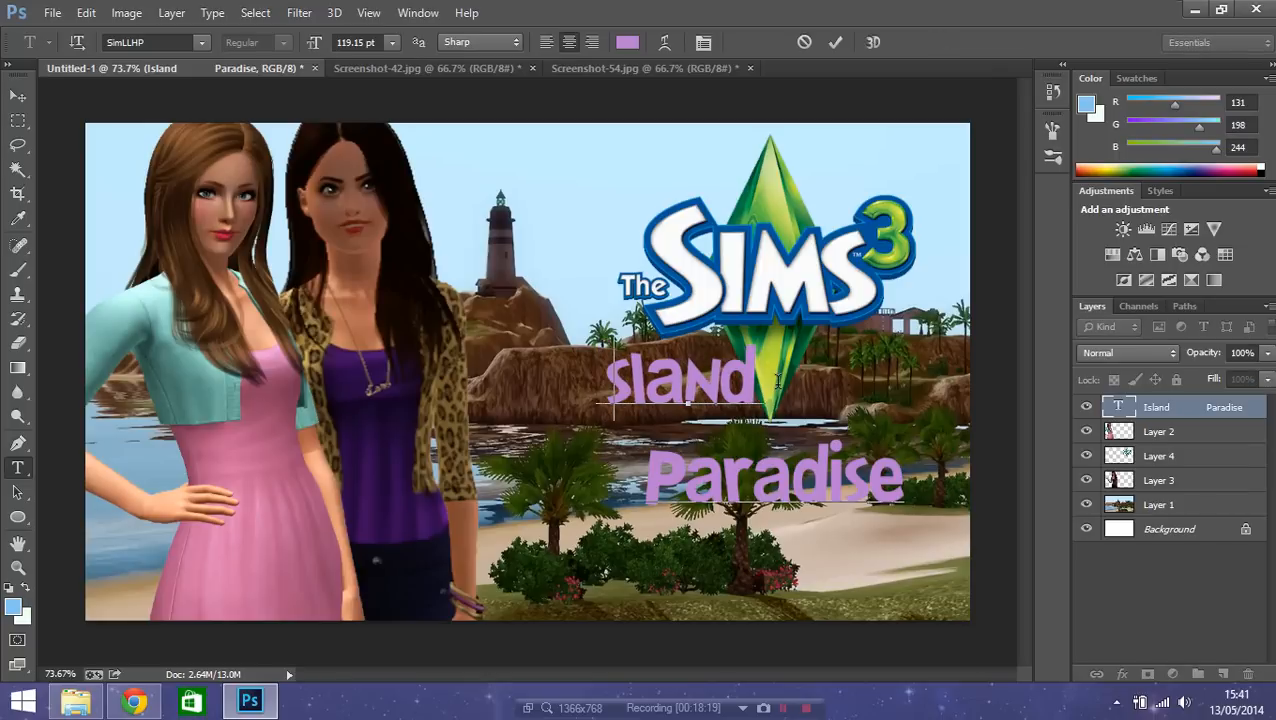
type("i")
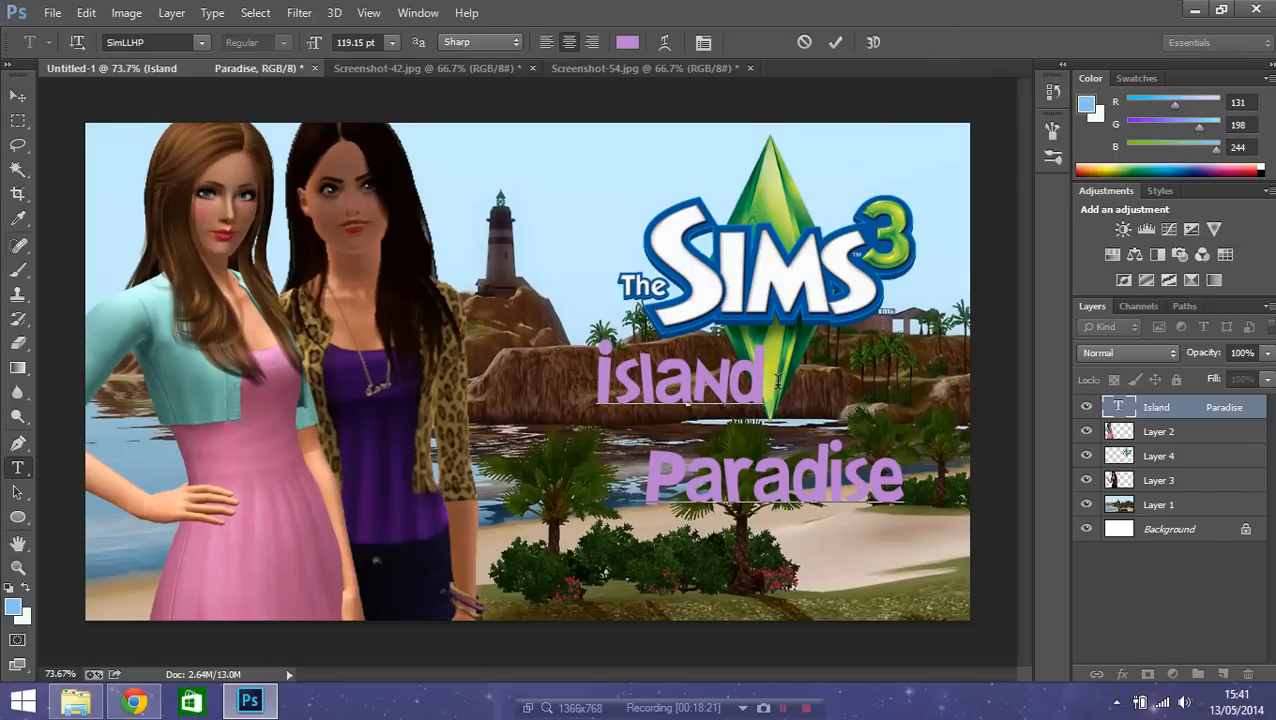
key("Right")
left_click(18, 95)
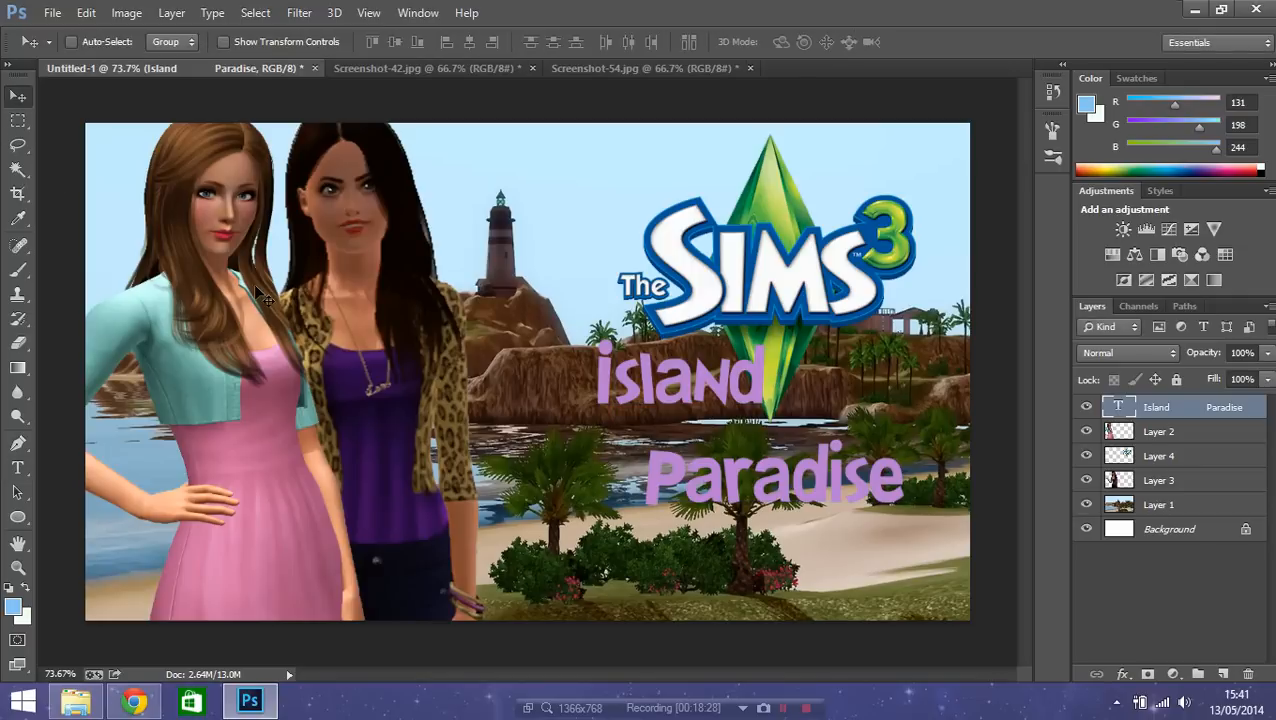
- Scale the Island Paradise text up to about 137% and reposition it beside the characters, applying the transformation
key("ctrl+t")
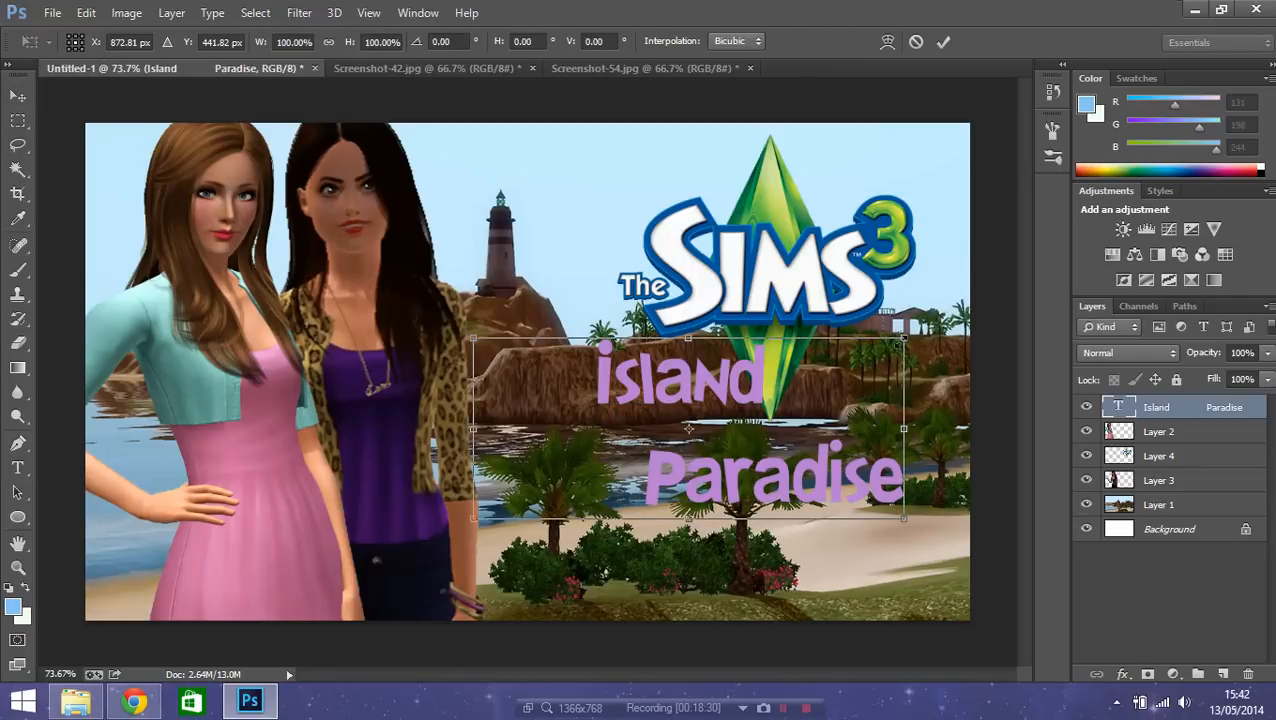
left_click_drag(904, 338, 1027, 188)
left_click_drag(922, 350, 772, 398)
left_click(18, 96)
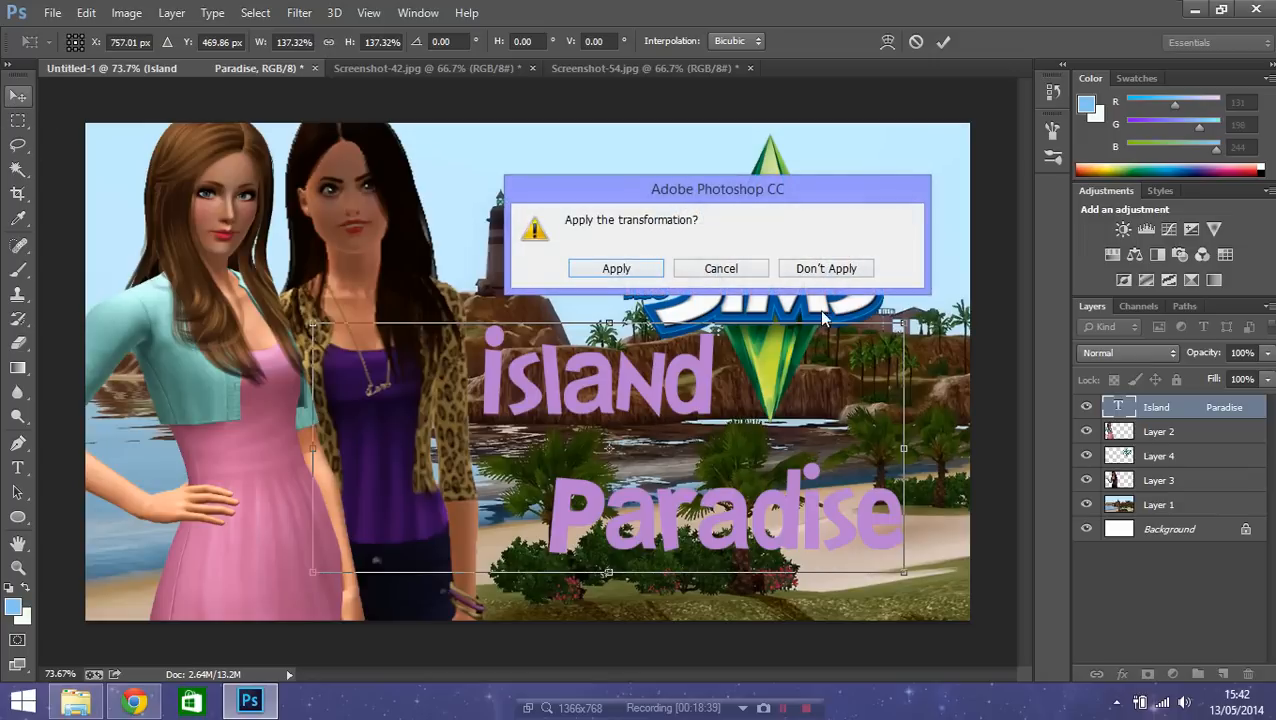
left_click(622, 266)
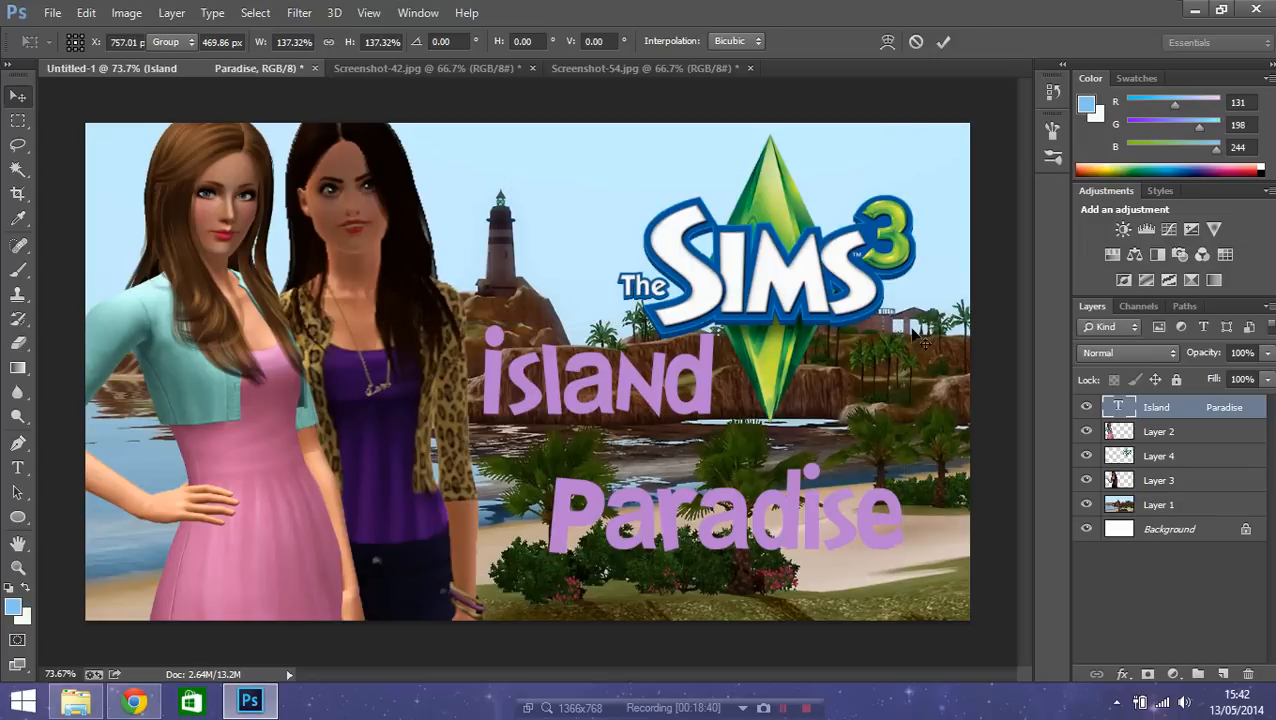
- Scale The Sims 3 logo on Layer 4 down to about 70% and place it in the sky near the canvas's right edge
left_click(1186, 464)
left_click_drag(782, 284, 828, 290)
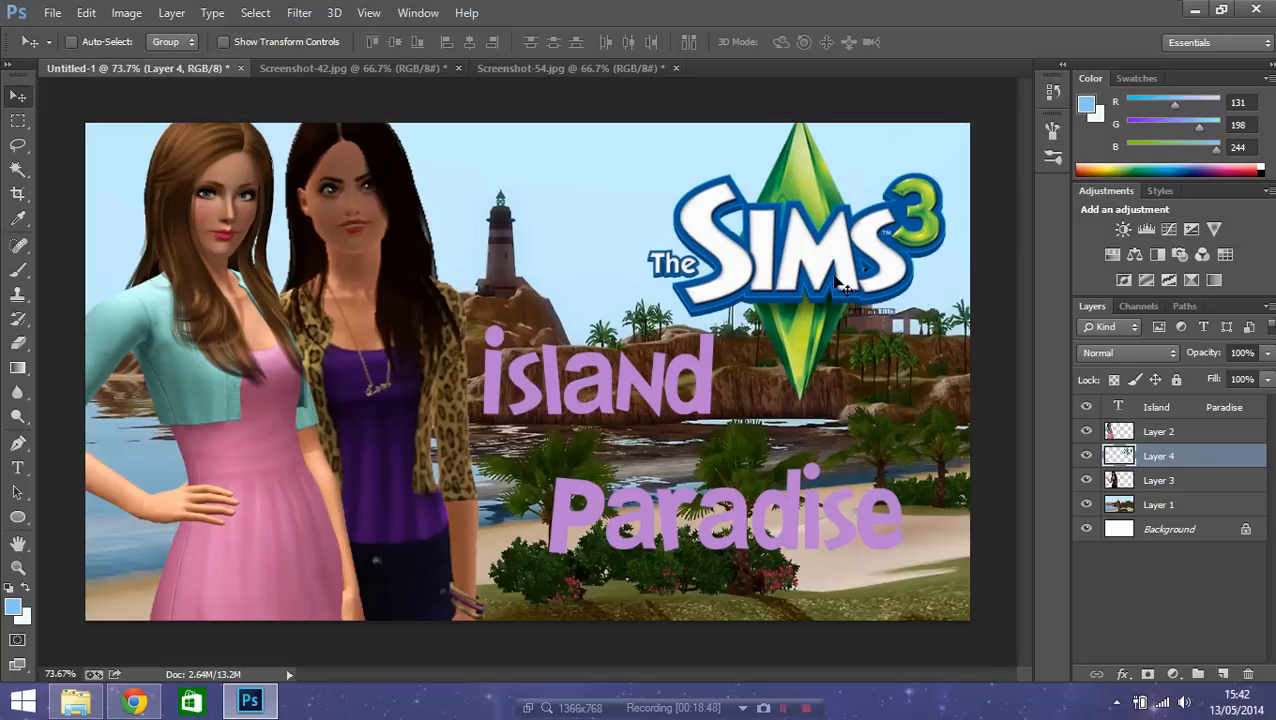
key("ctrl+t")
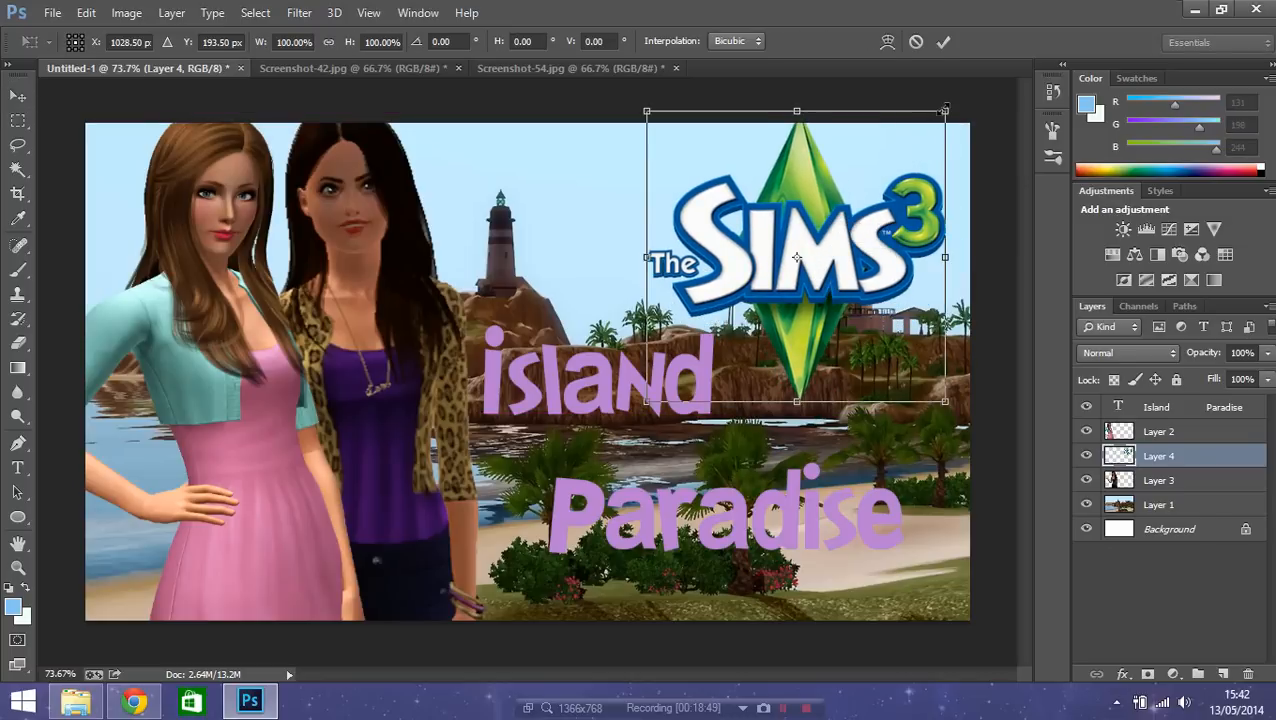
left_click_drag(945, 109, 855, 198)
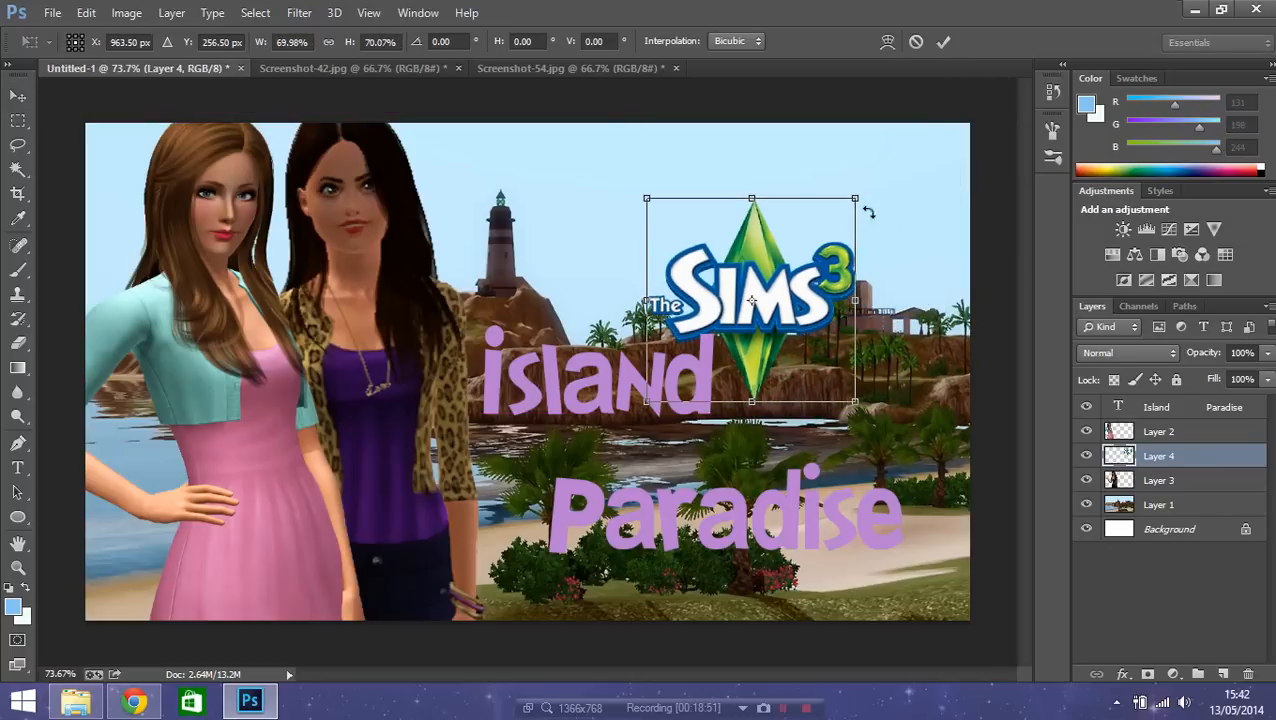
left_click_drag(819, 280, 884, 257)
left_click(17, 98)
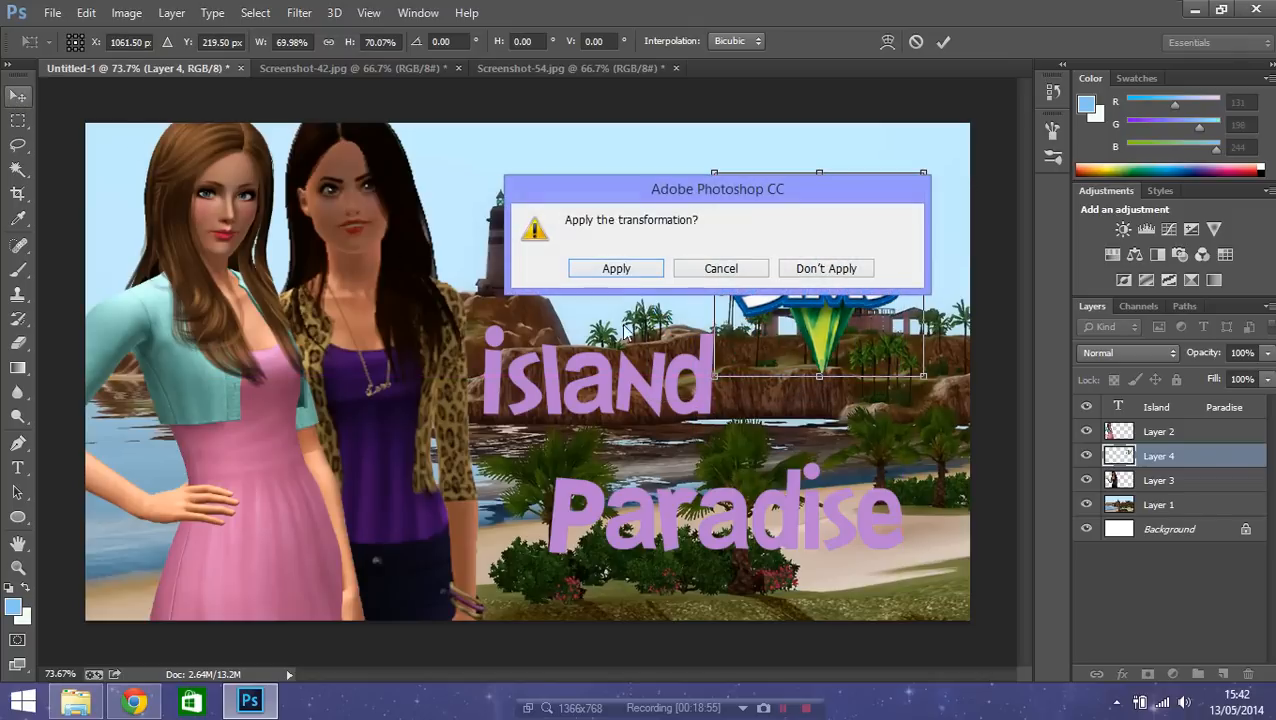
left_click(616, 268)
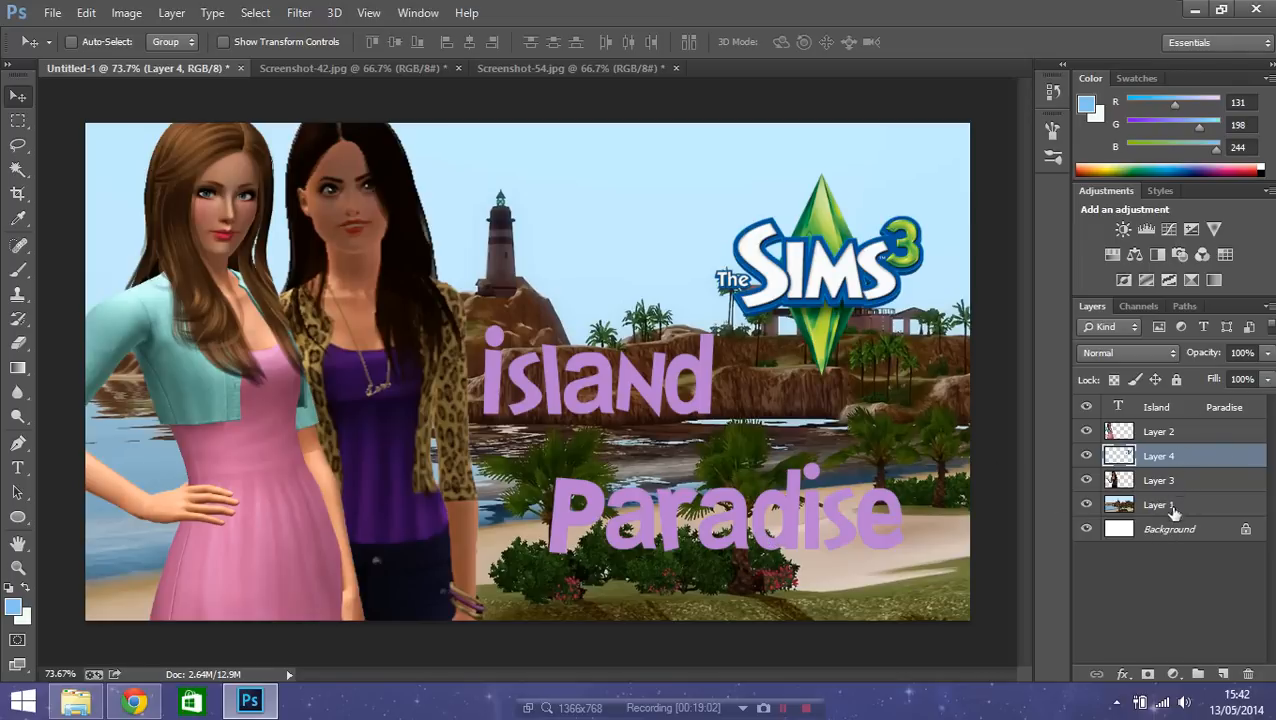
- Nudge the character in the pink dress on Layer 2 slightly up and toward the canvas's left edge
left_click(1195, 440)
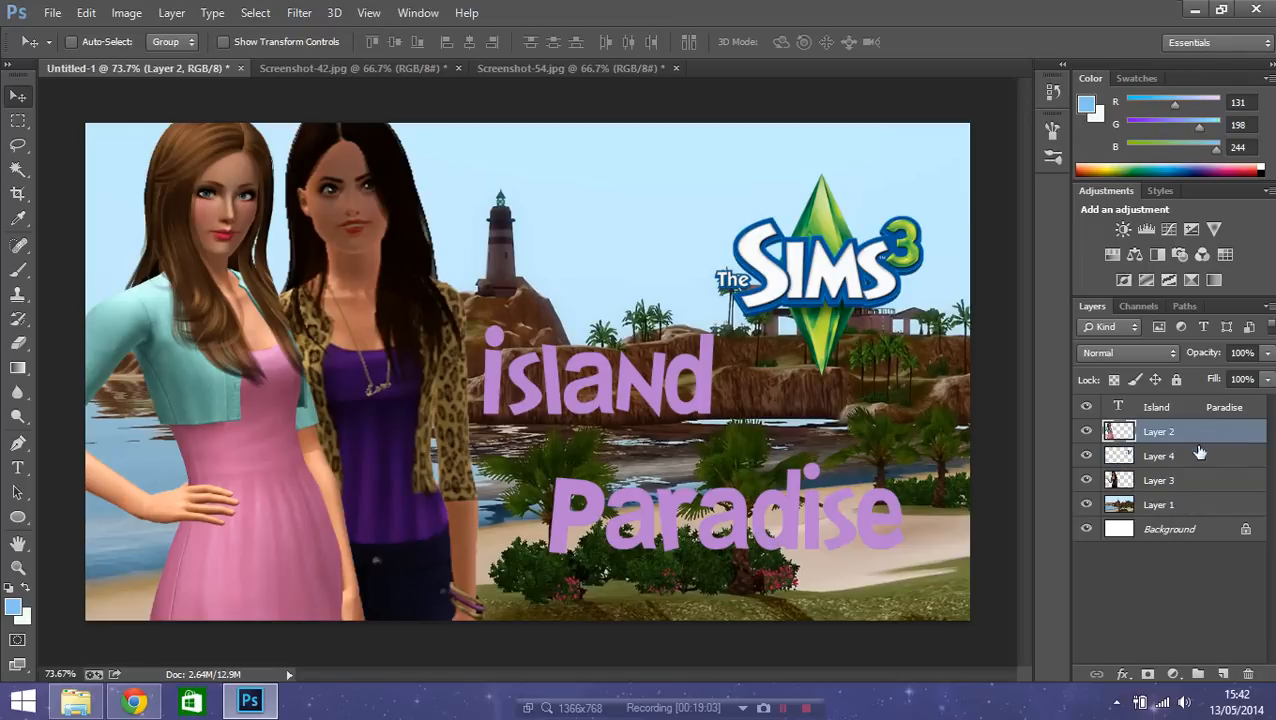
left_click_drag(866, 538, 849, 515)
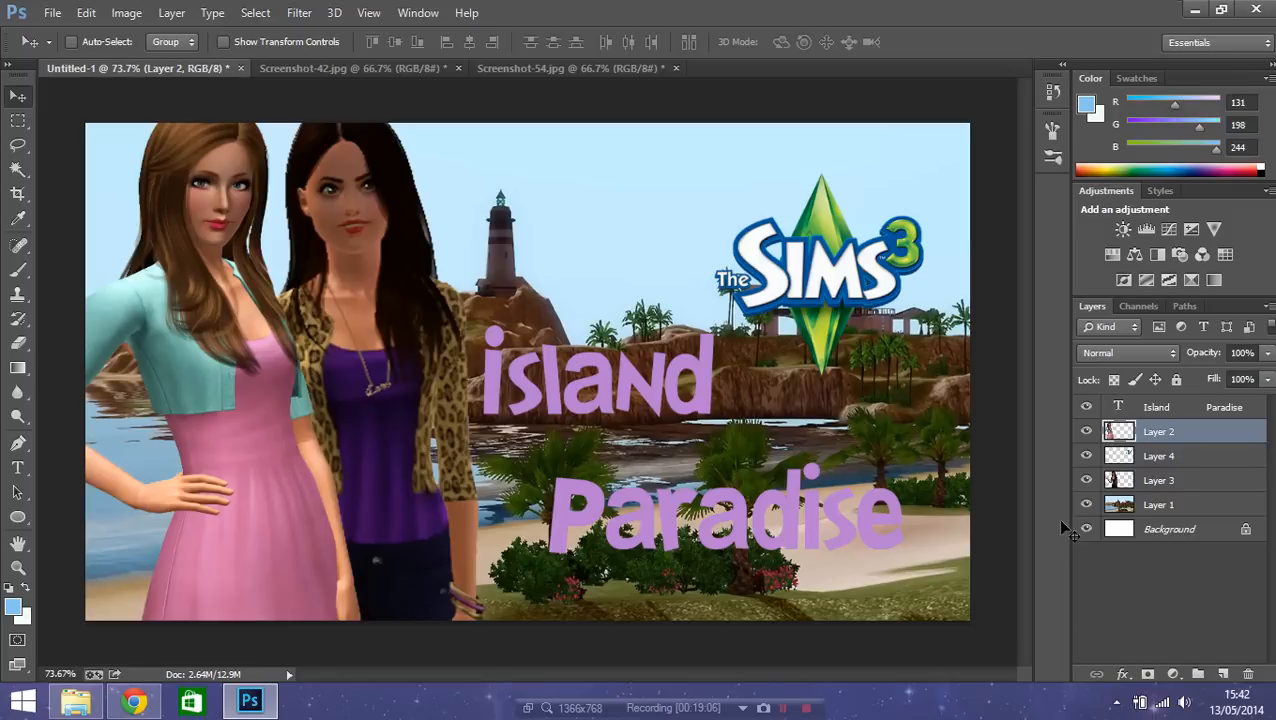
left_click(1207, 457)
left_click(1186, 479)
left_click(1183, 504)
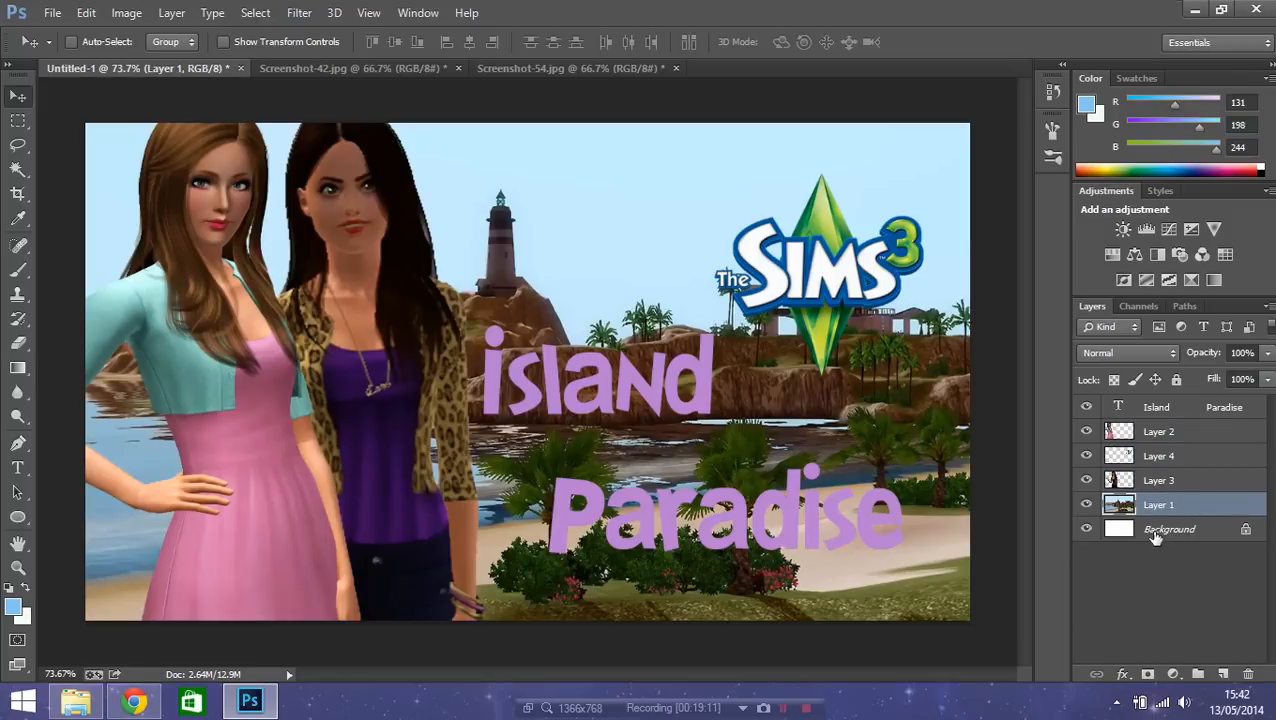
- Scale the Island Paradise text up to about 109% and place it against the canvas's right edge, clear of the characters
left_click(1188, 416)
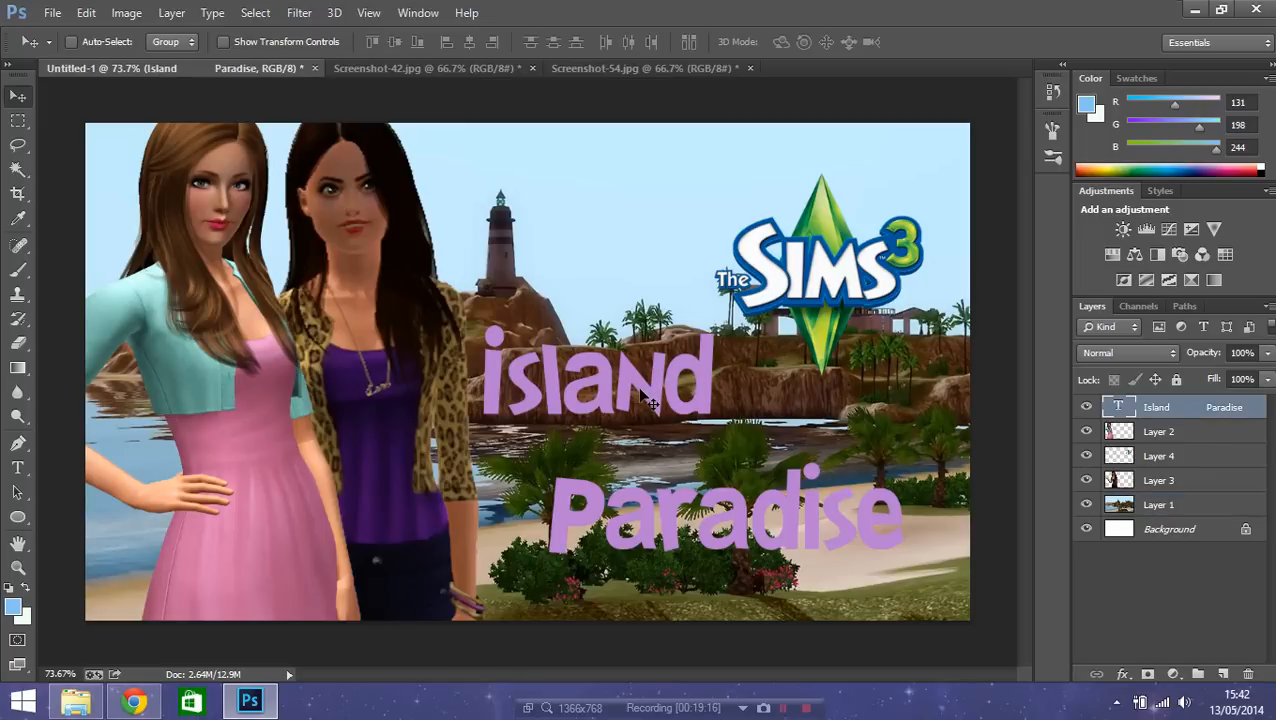
left_click_drag(644, 398, 699, 397)
key("ctrl+t")
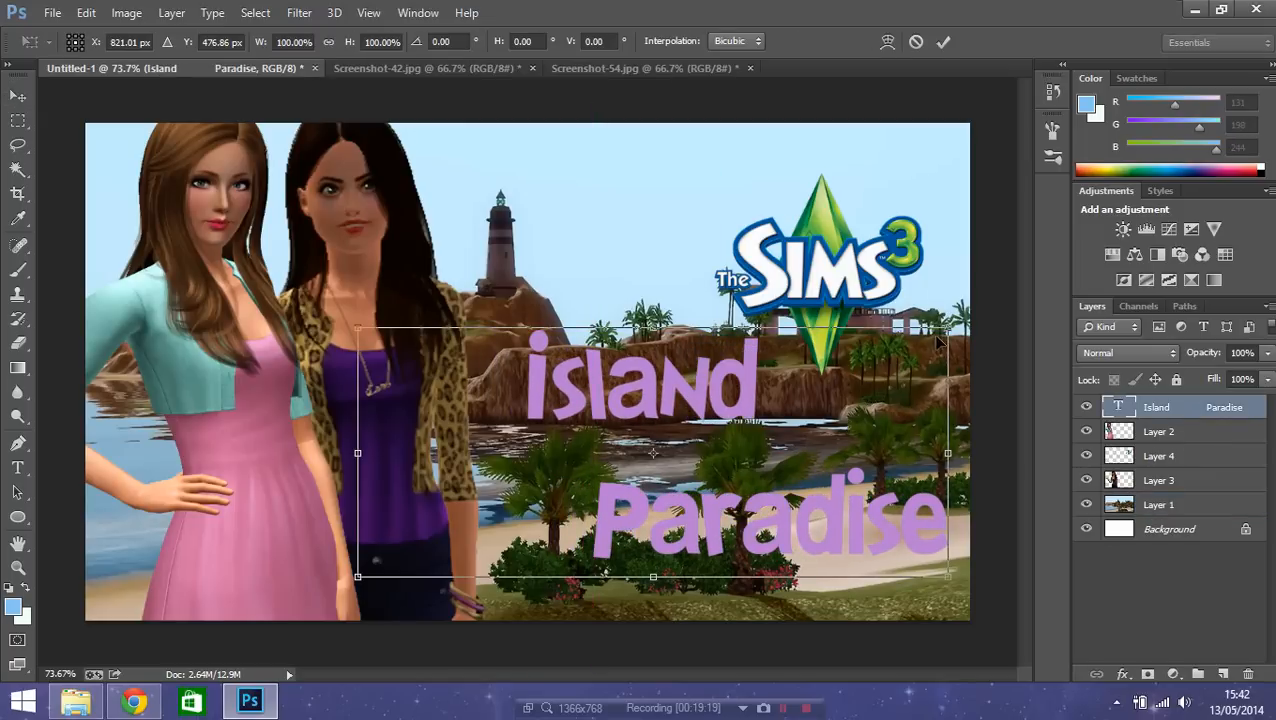
left_click_drag(947, 328, 1003, 305)
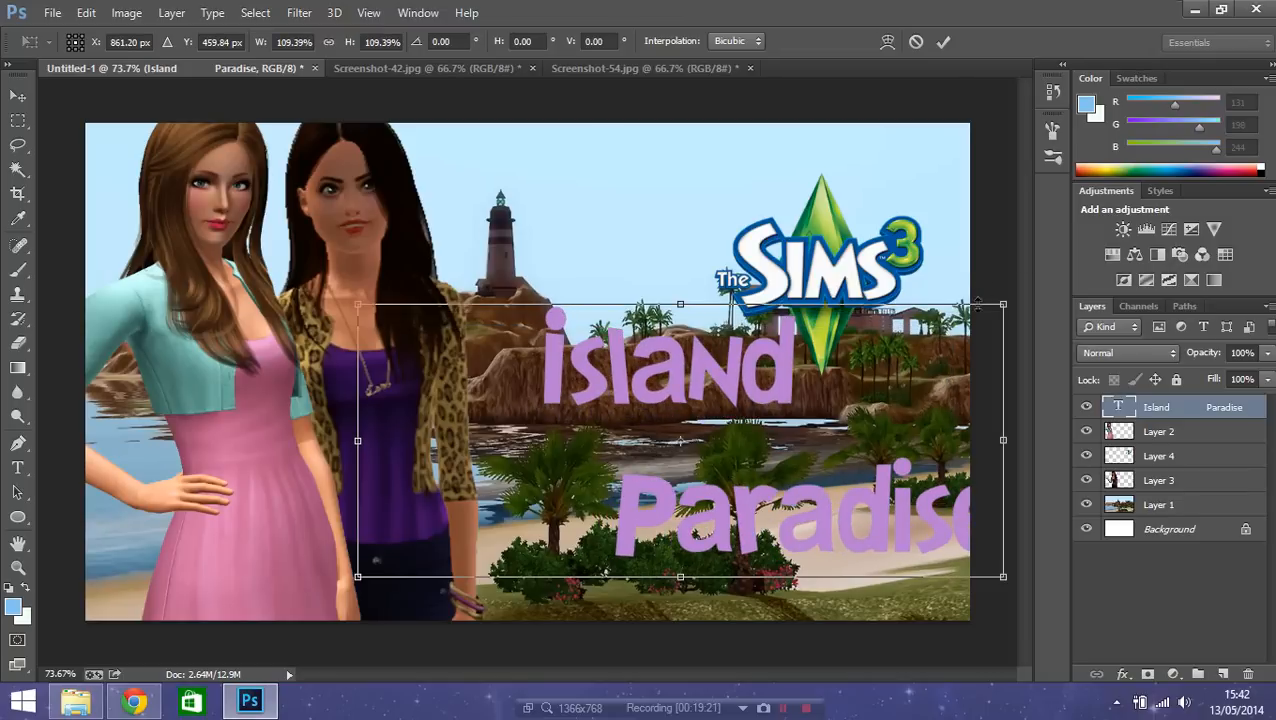
mouse_move(940, 370)
left_mouse_down()
mouse_move(886, 372)
mouse_move(917, 376)
left_mouse_up()
left_click(18, 95)
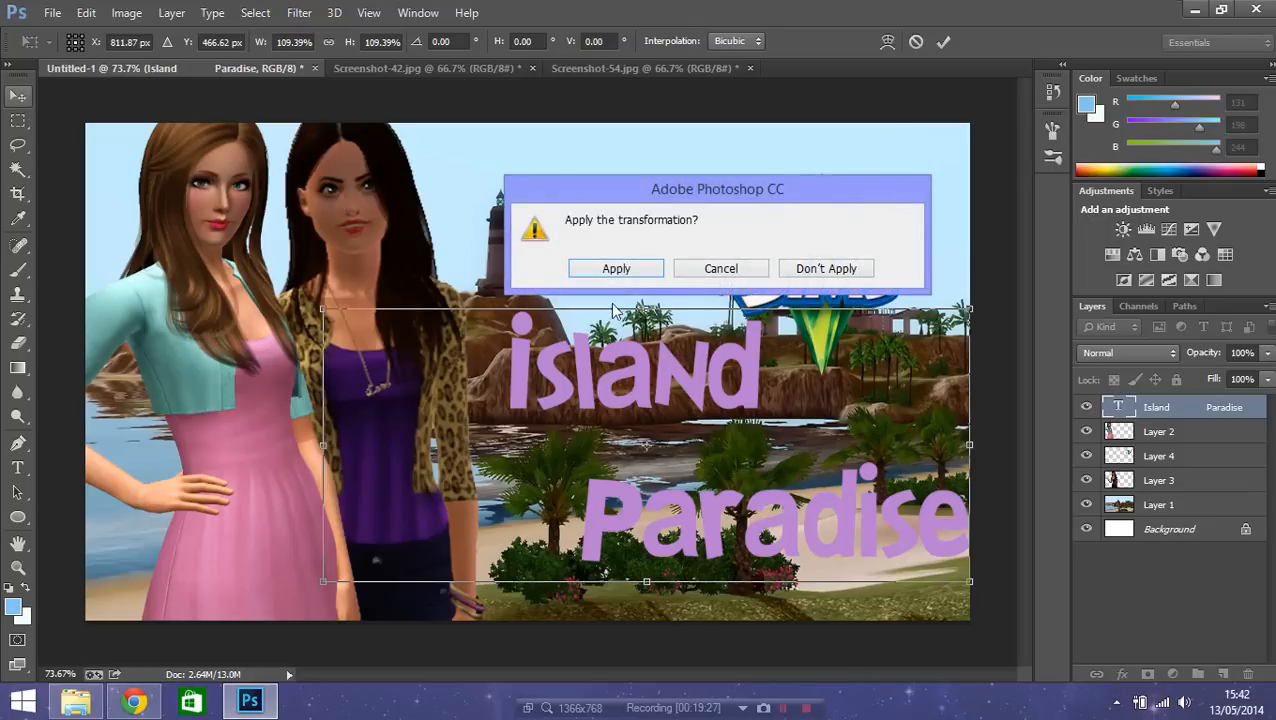
left_click(616, 266)
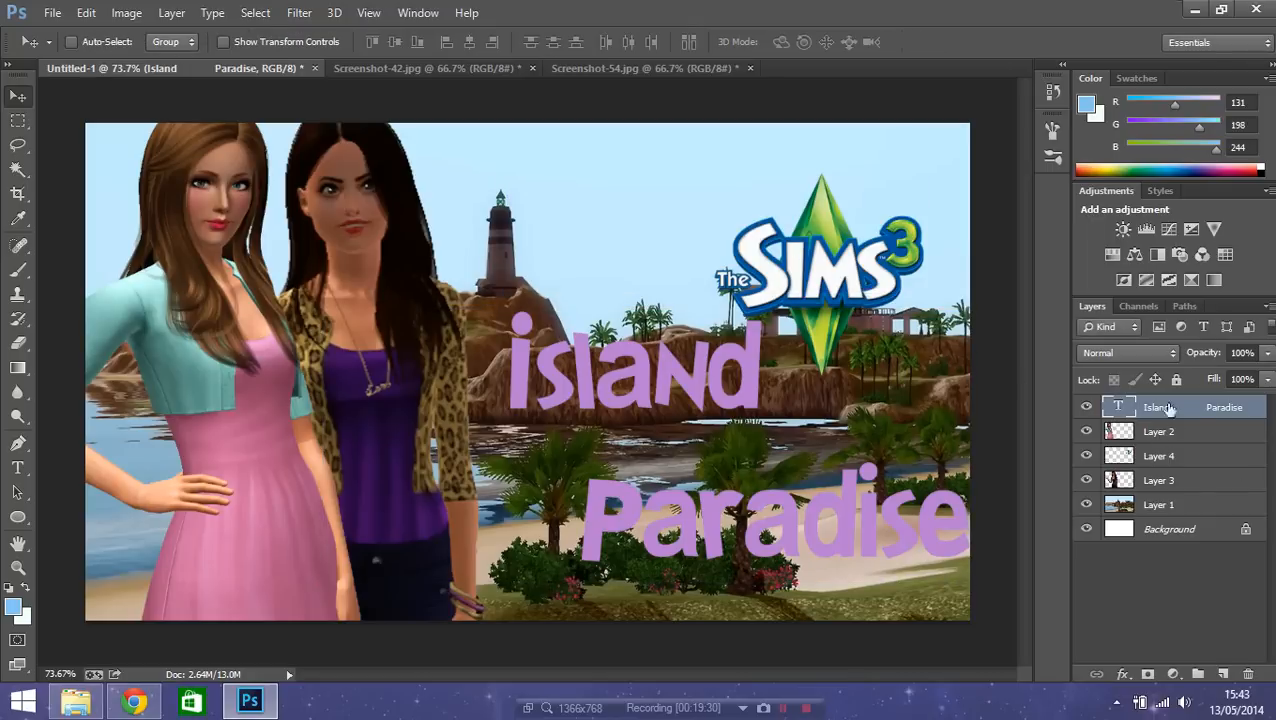
- Move The Sims 3 logo on Layer 4 closer to the canvas's upper-right corner, away from the title
left_click(1205, 477)
left_click(1200, 456)
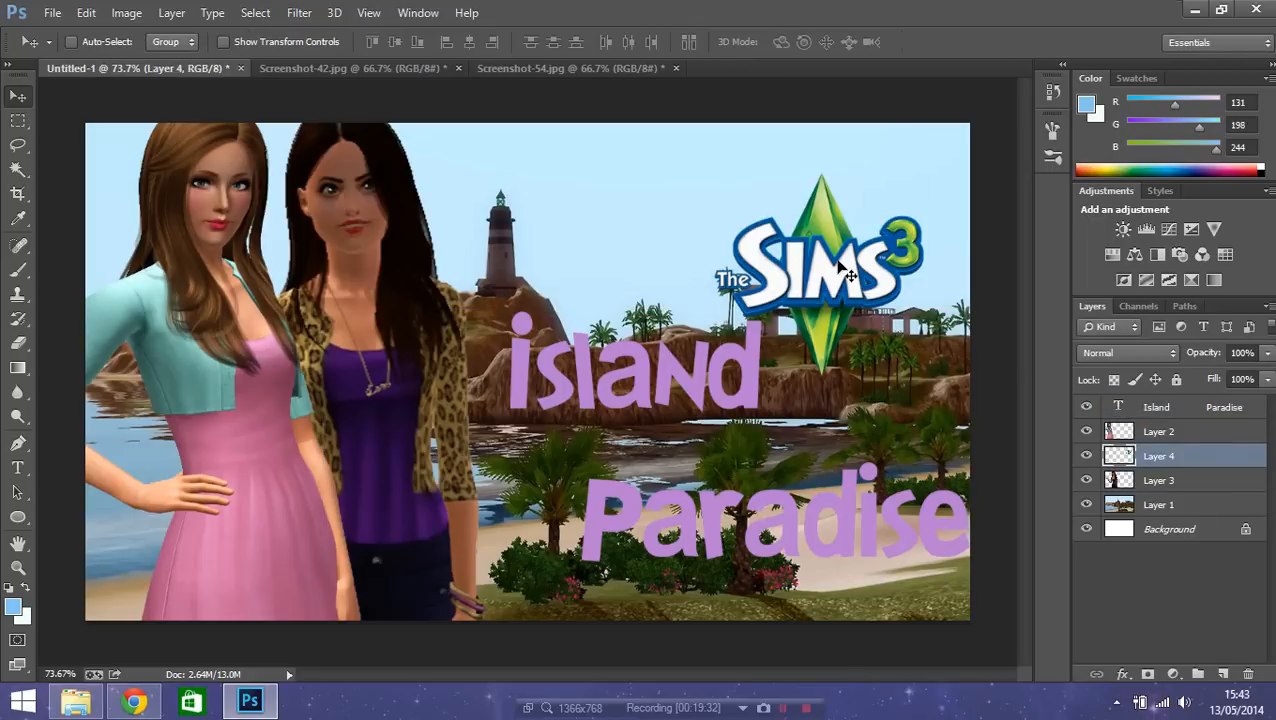
left_click_drag(843, 263, 811, 240)
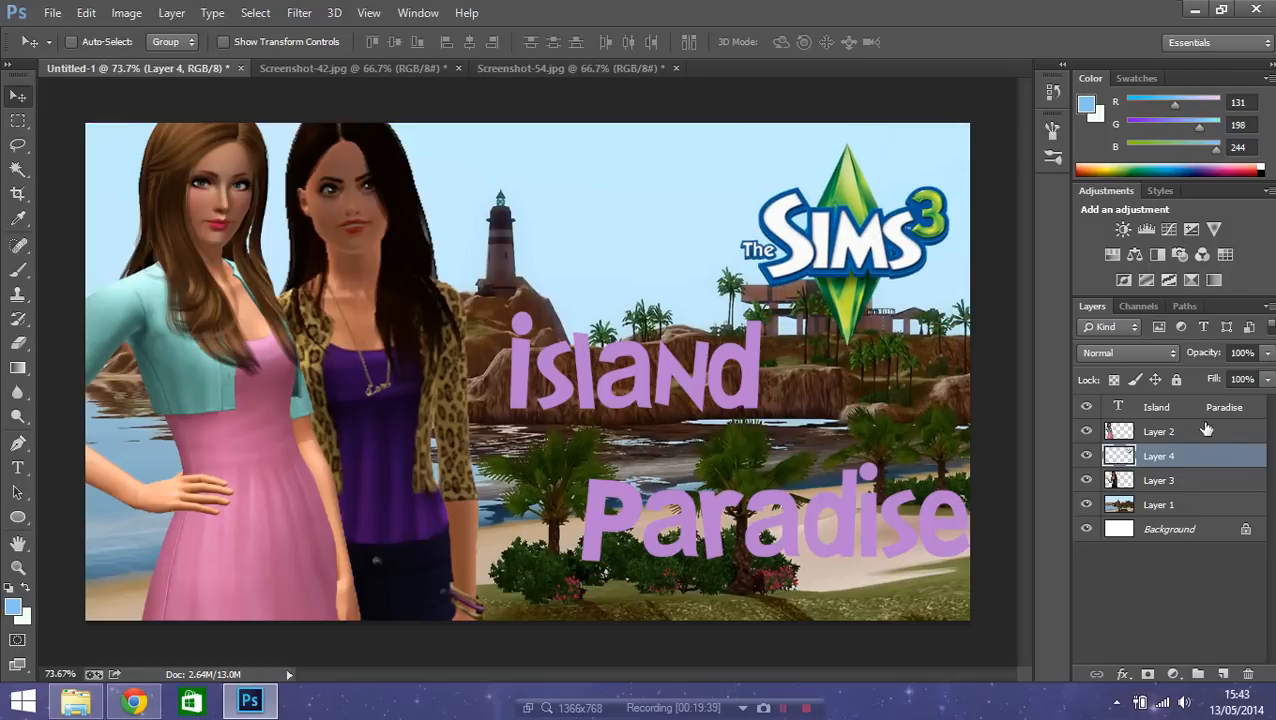
- Open the layer style settings of the Island Paradise text and enable Bevel & Emboss with Contour
left_click(1207, 429)
left_click(1256, 407)
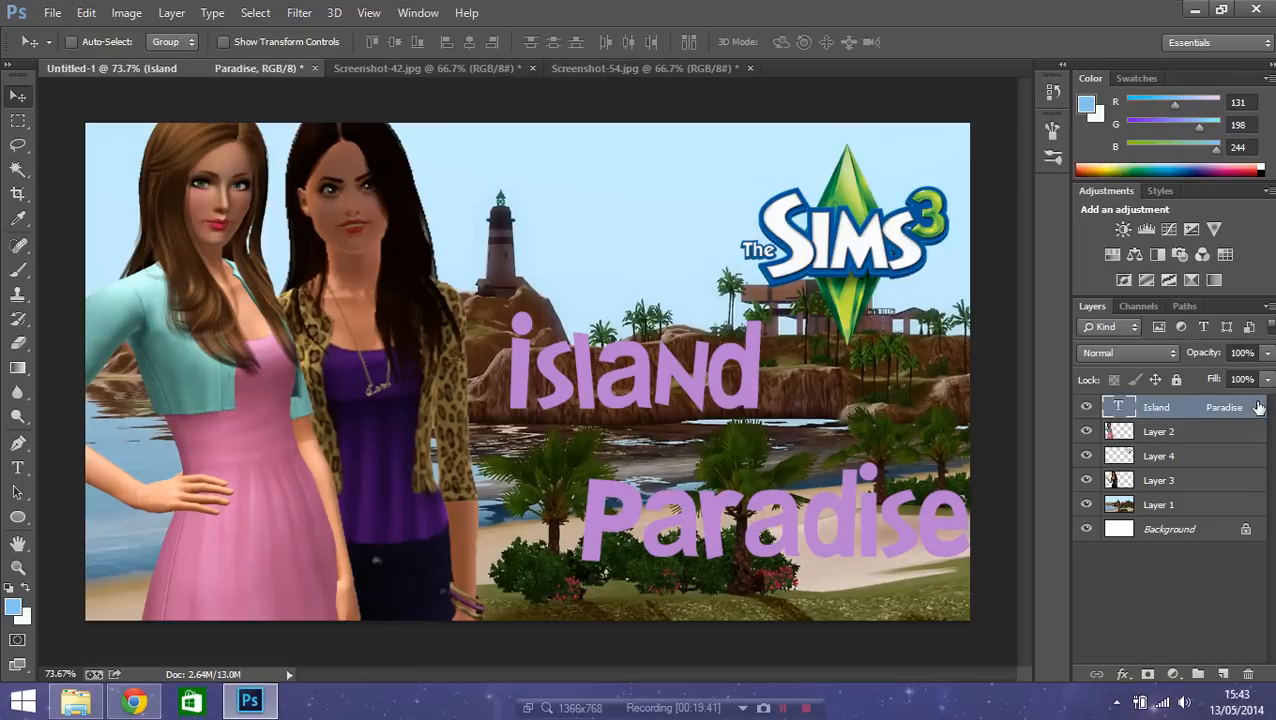
double_click(1250, 407)
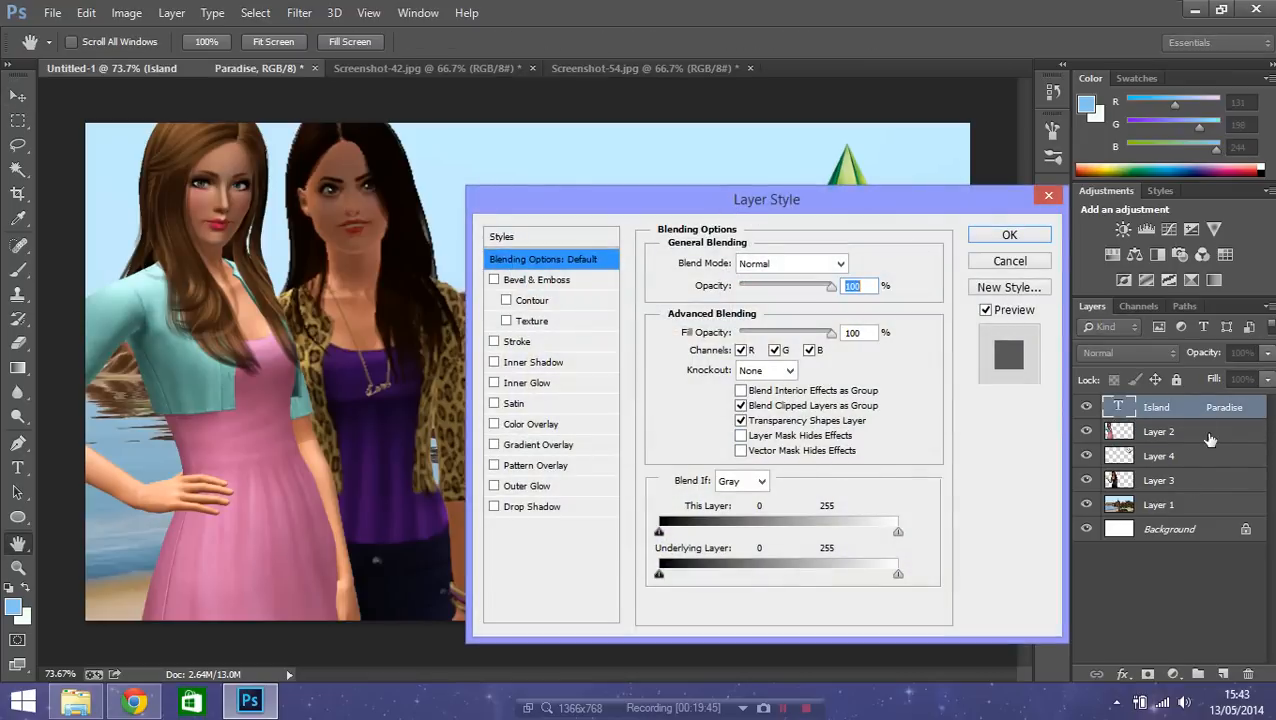
left_click_drag(877, 203, 1254, 14)
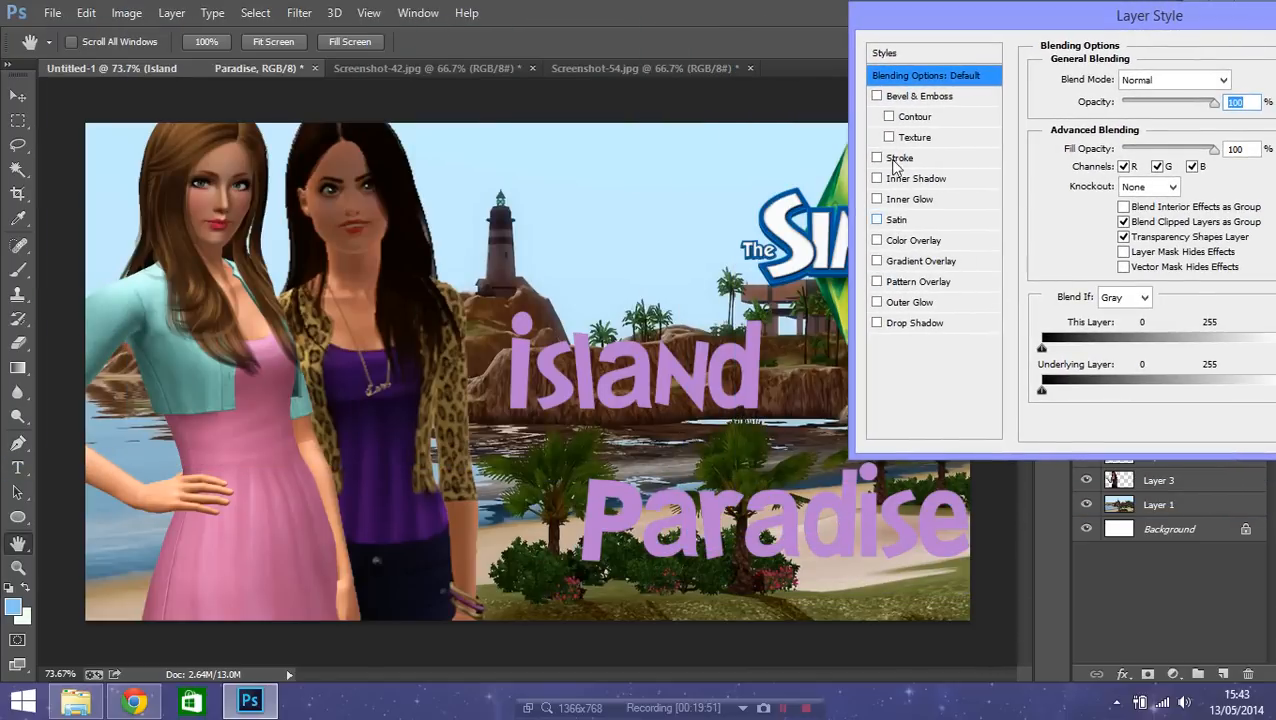
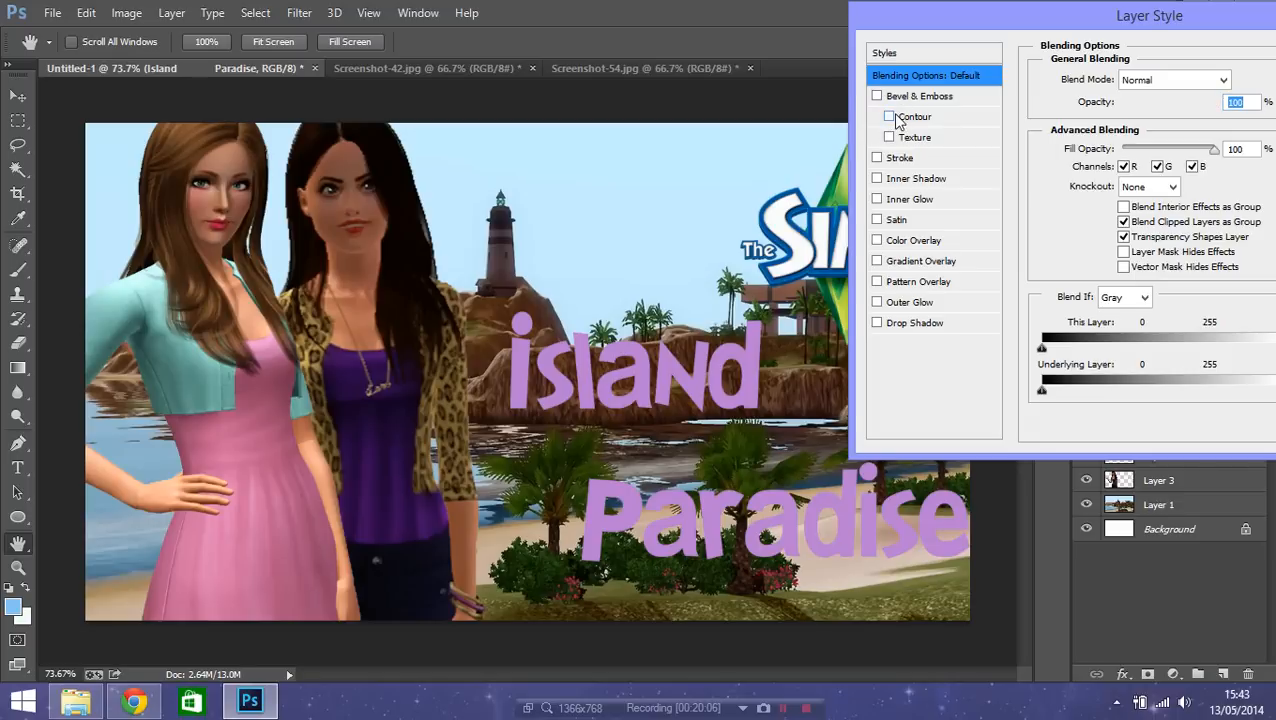
left_click(889, 117)
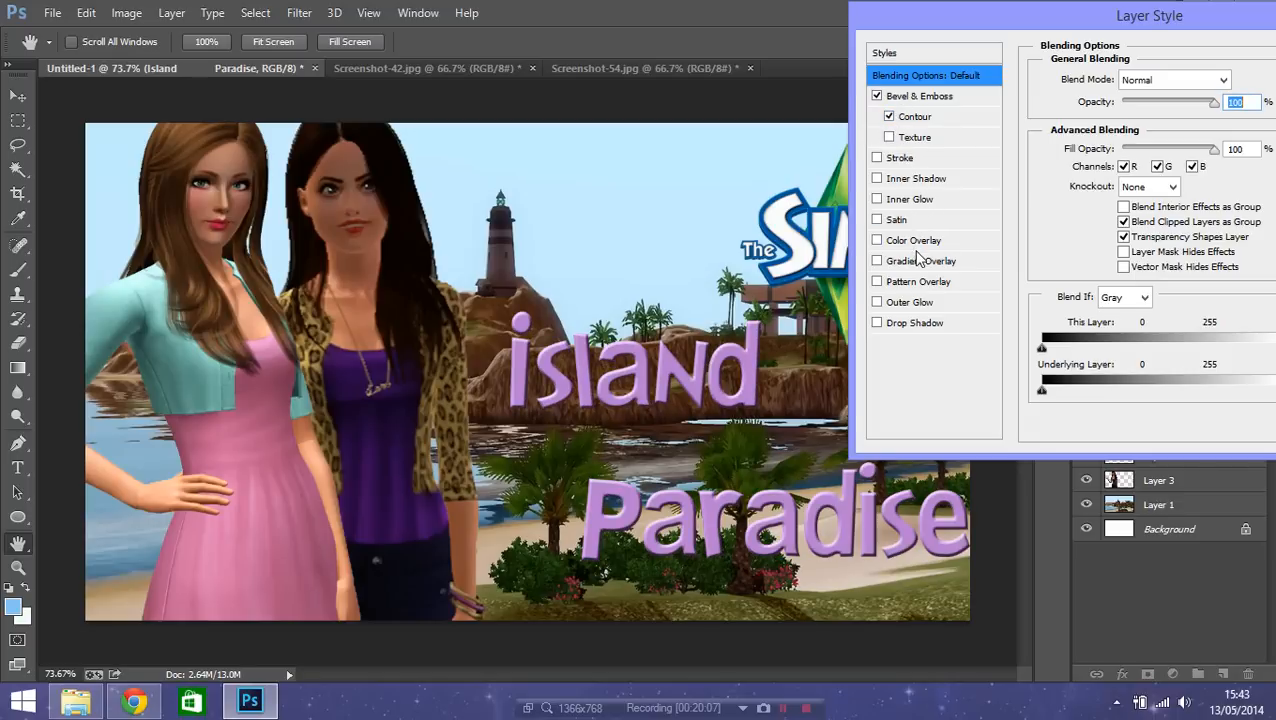
- Add Inner Glow, Outer Glow and Drop Shadow effects to the Island Paradise text
left_click(878, 200)
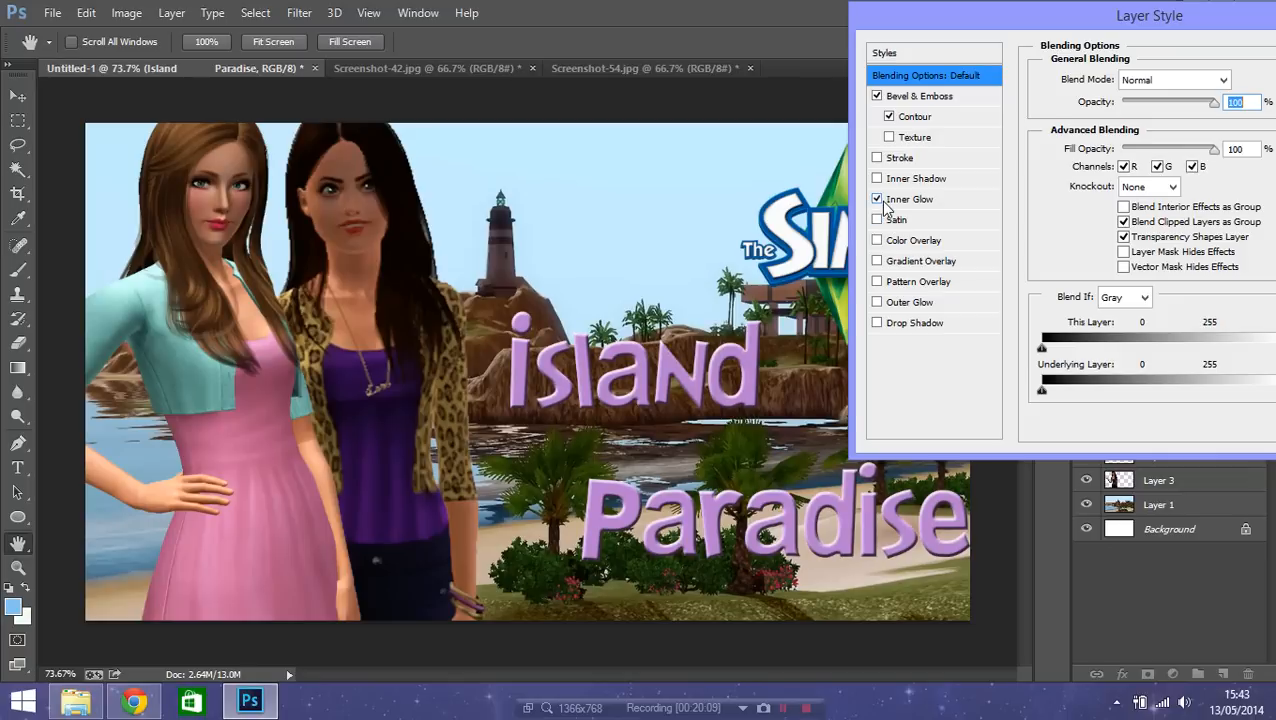
left_click(877, 303)
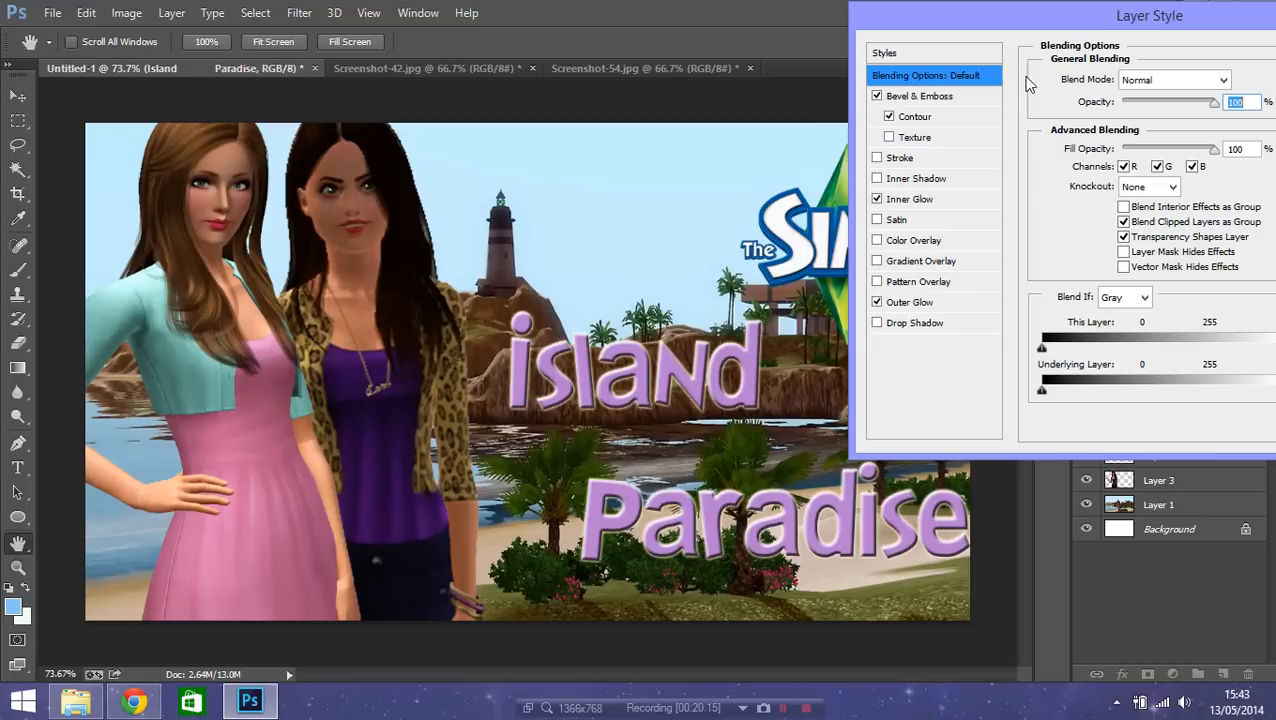
left_click_drag(1022, 22, 1014, 17)
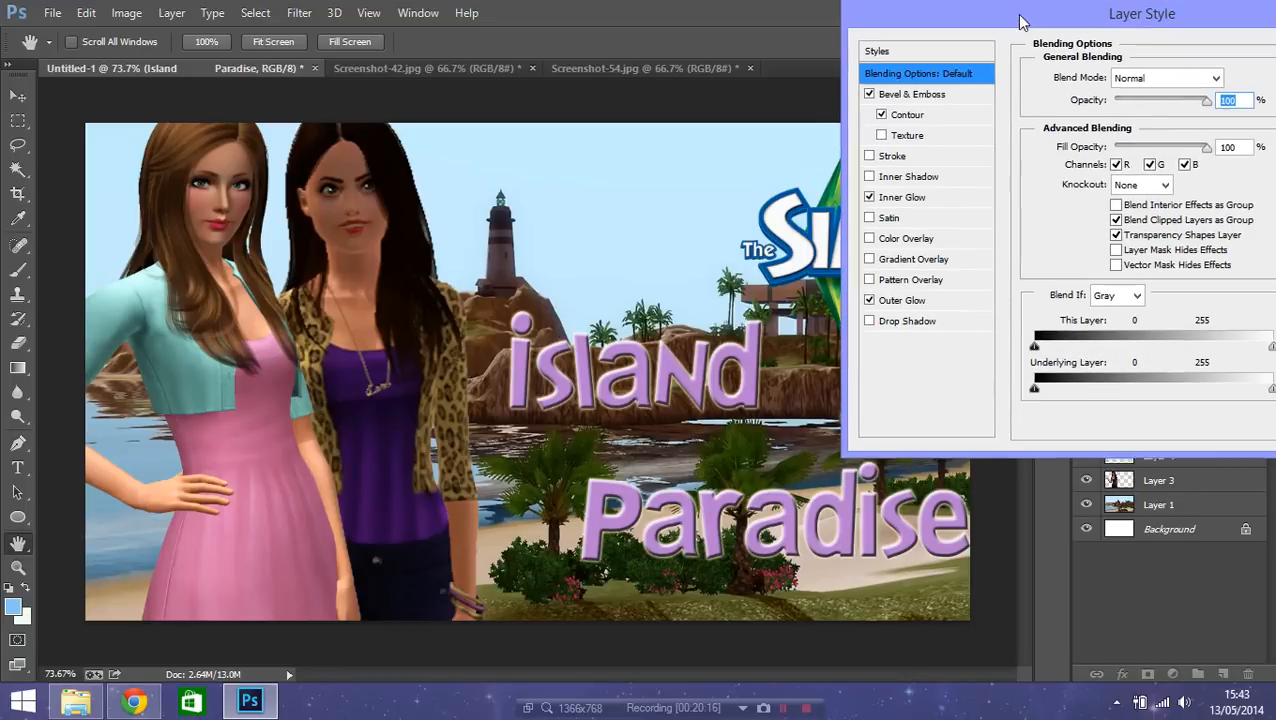
left_click(869, 317)
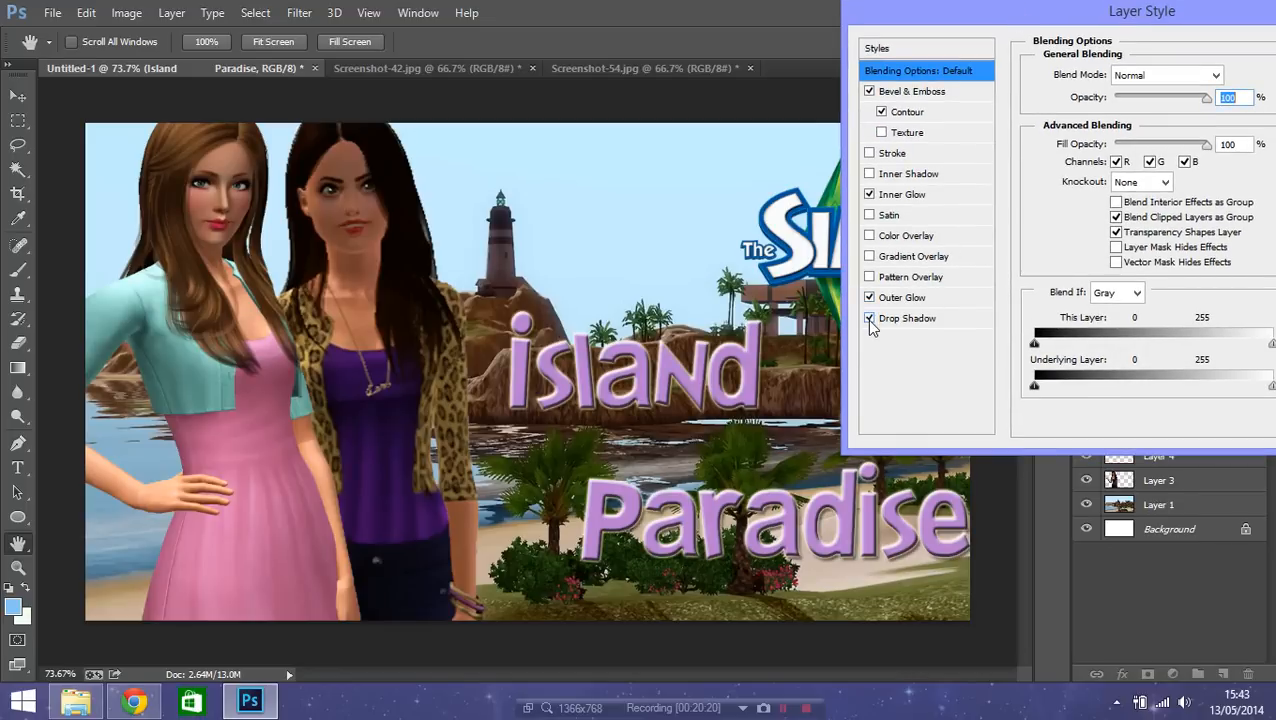
left_click(869, 174)
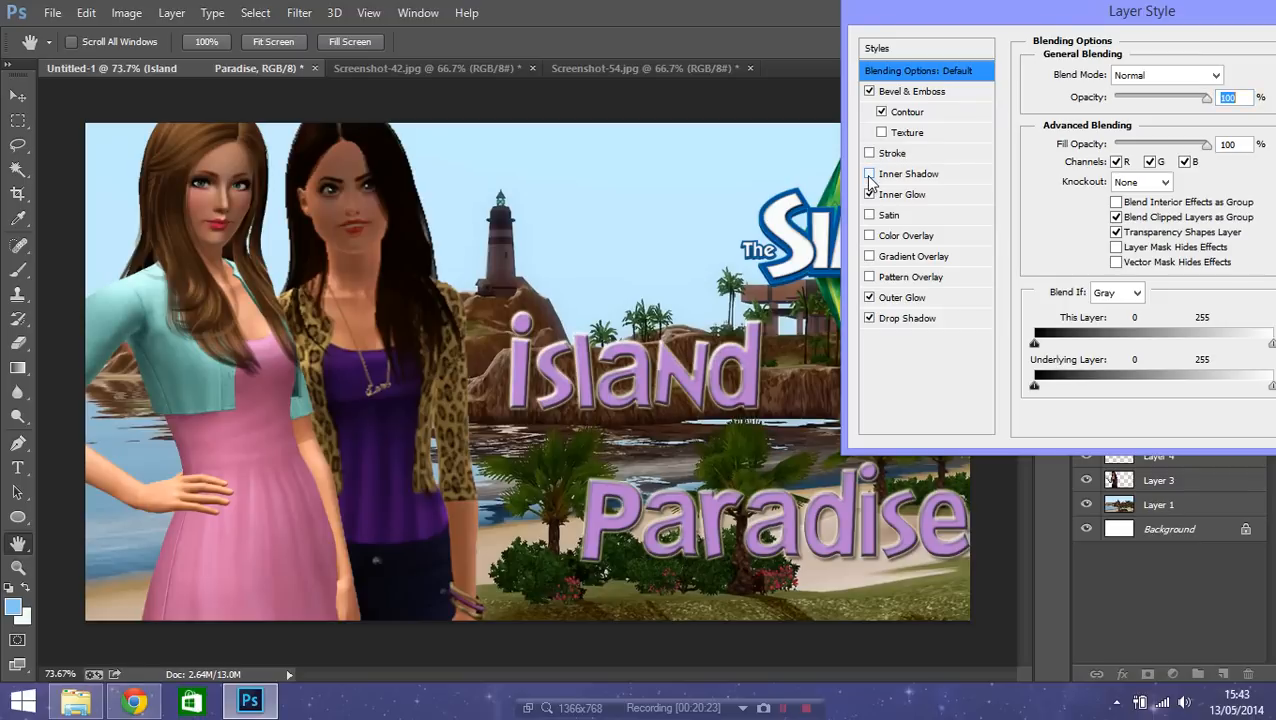
left_click_drag(1071, 14, 952, 49)
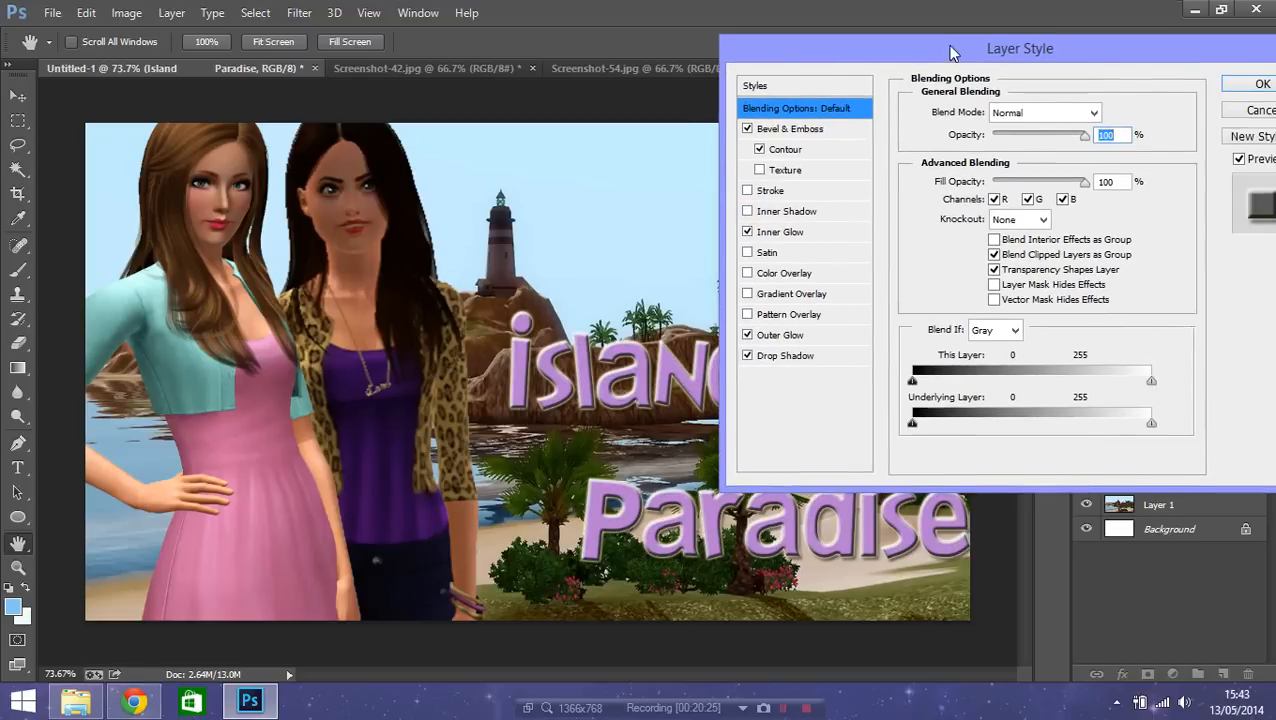
- Set the Contour range of the title's bevel to 11% and apply the layer style
left_click(800, 148)
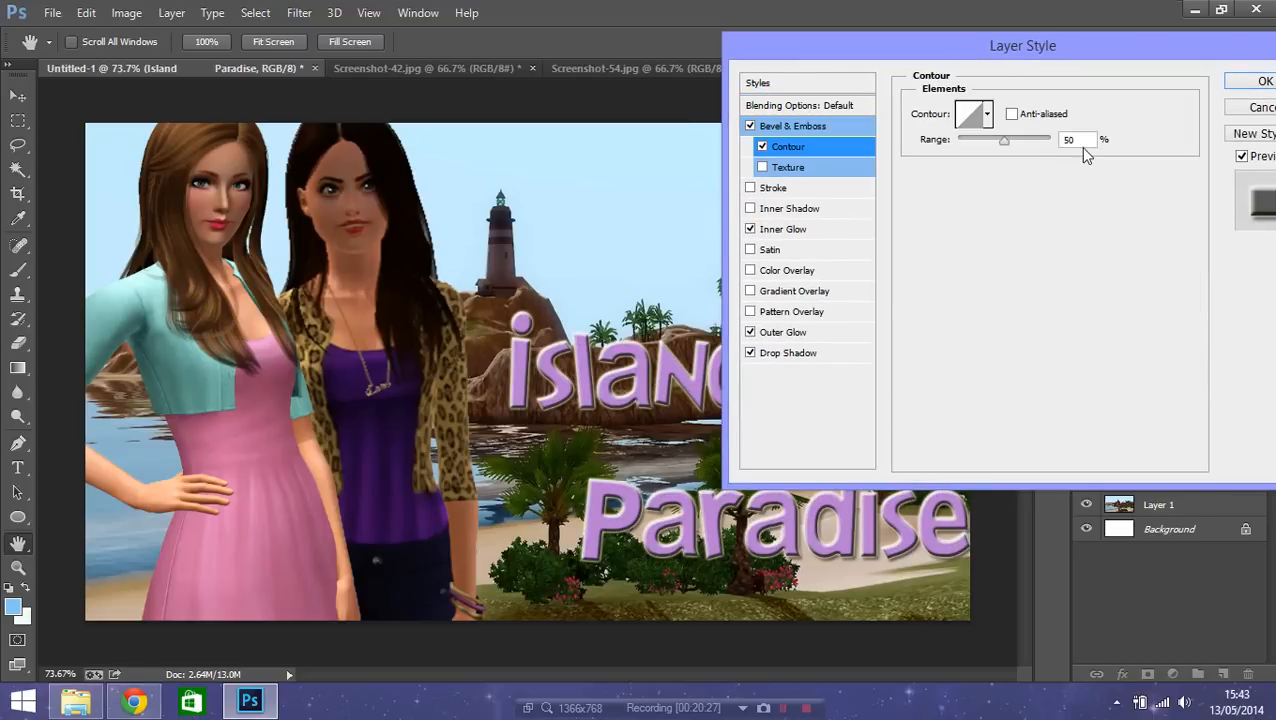
left_click_drag(1049, 45, 1135, 30)
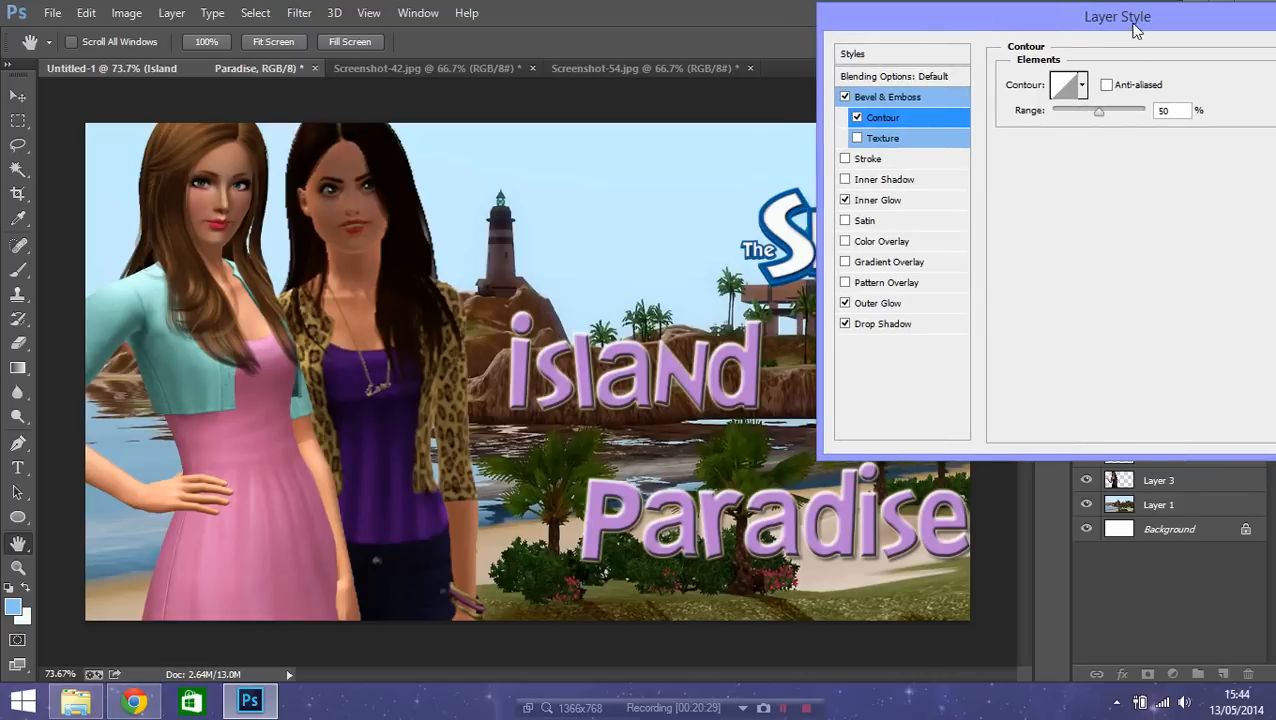
mouse_move(1100, 118)
left_mouse_down()
mouse_move(1056, 130)
mouse_move(1088, 132)
mouse_move(1064, 127)
left_mouse_up()
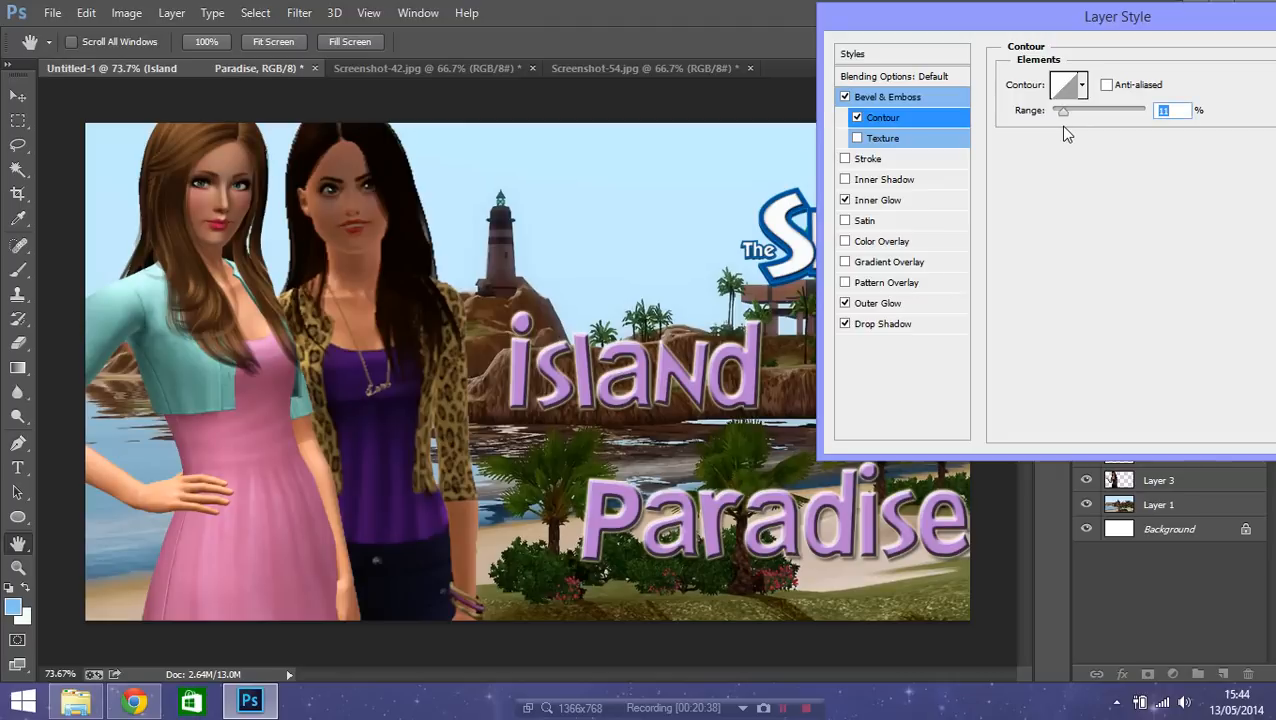
left_click_drag(1240, 33, 1120, 76)
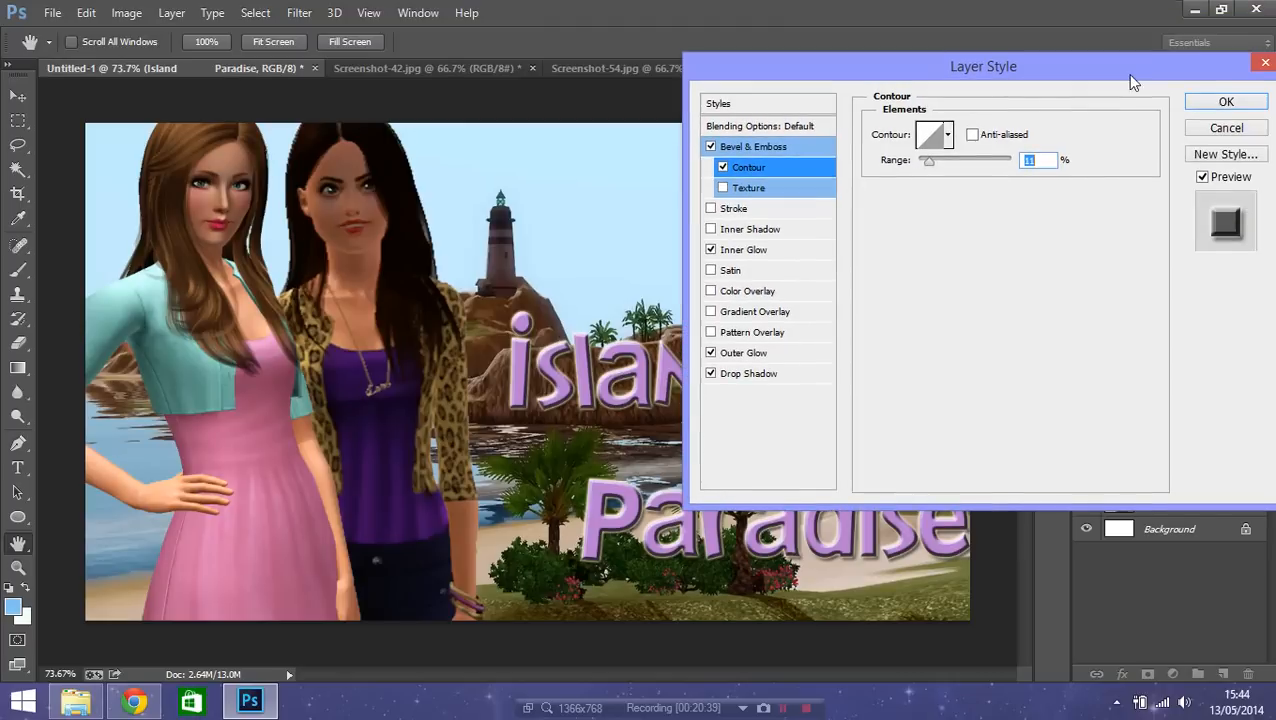
left_click(1225, 100)
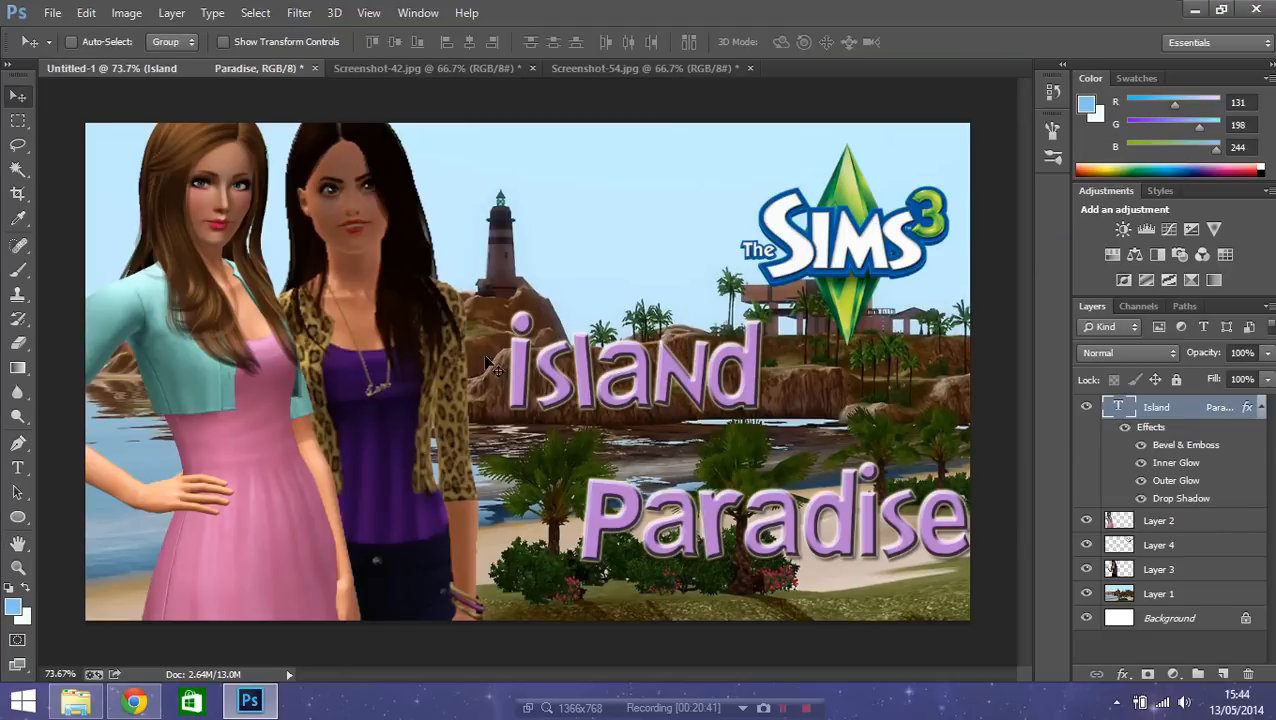
- Recolor the Island Paradise title text bright magenta pink, #de1fd3, after trying several purple and pink shades
left_click(18, 467)
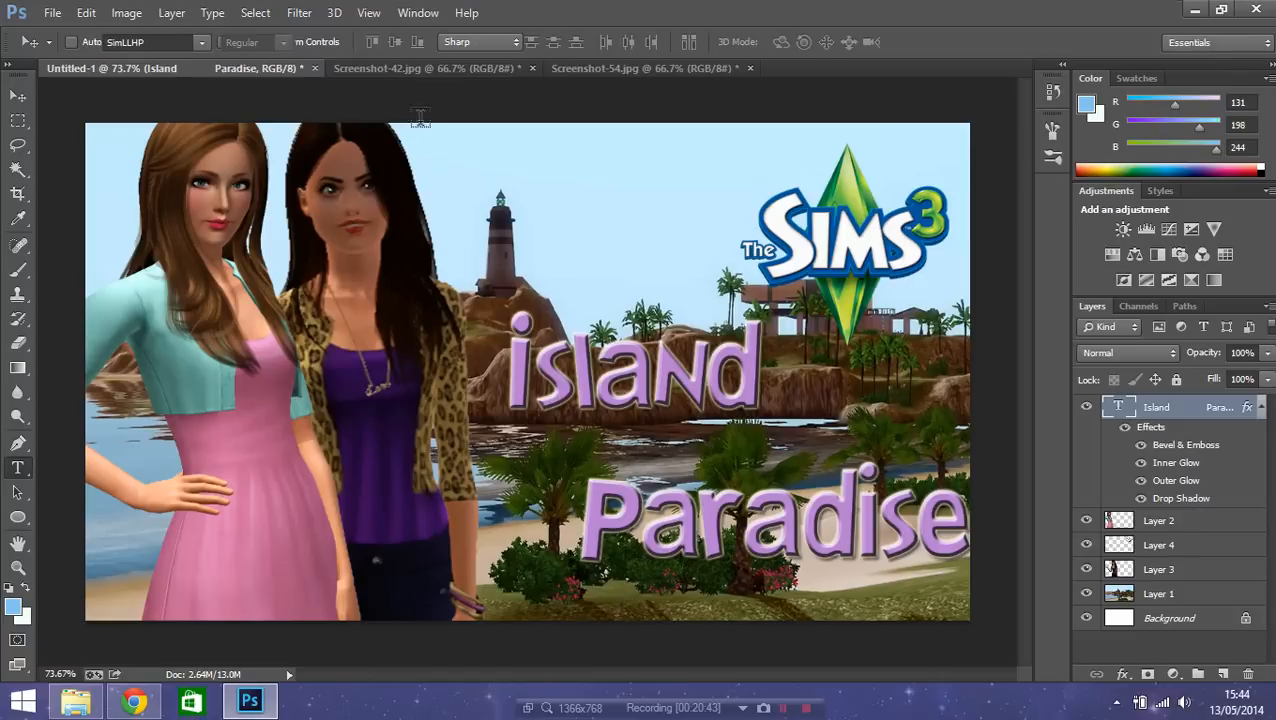
left_click(634, 42)
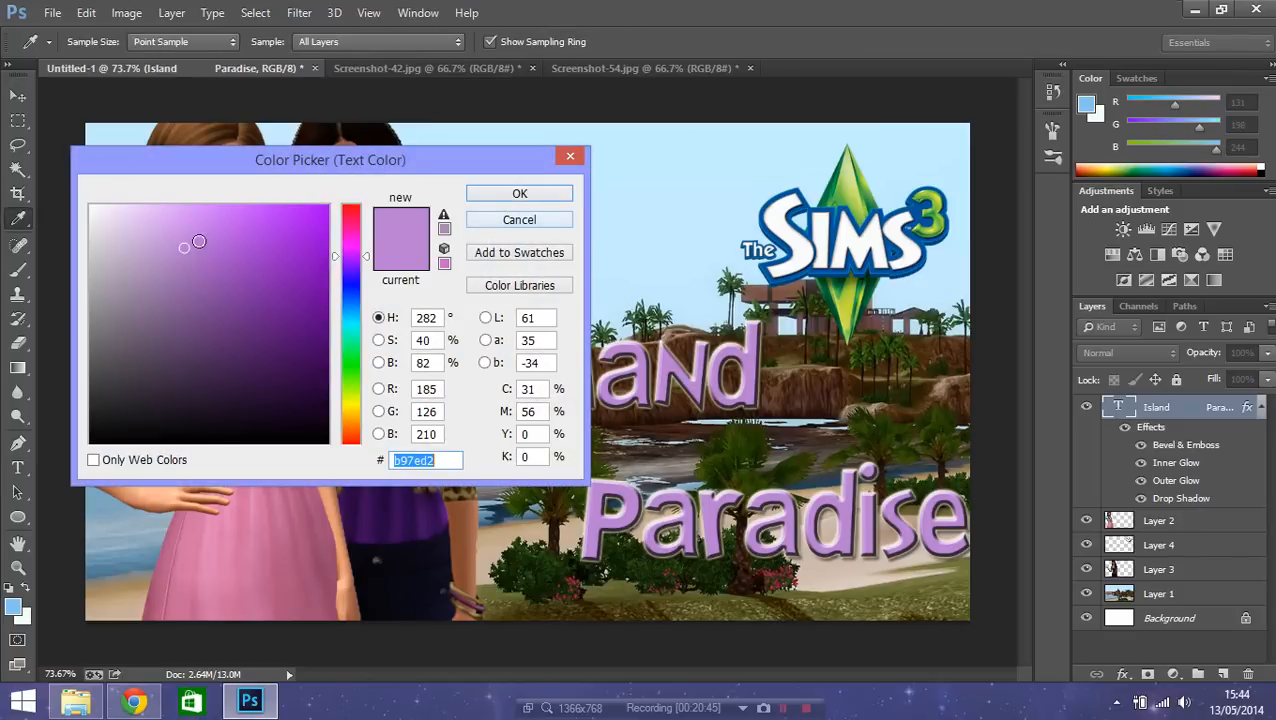
left_click(243, 287)
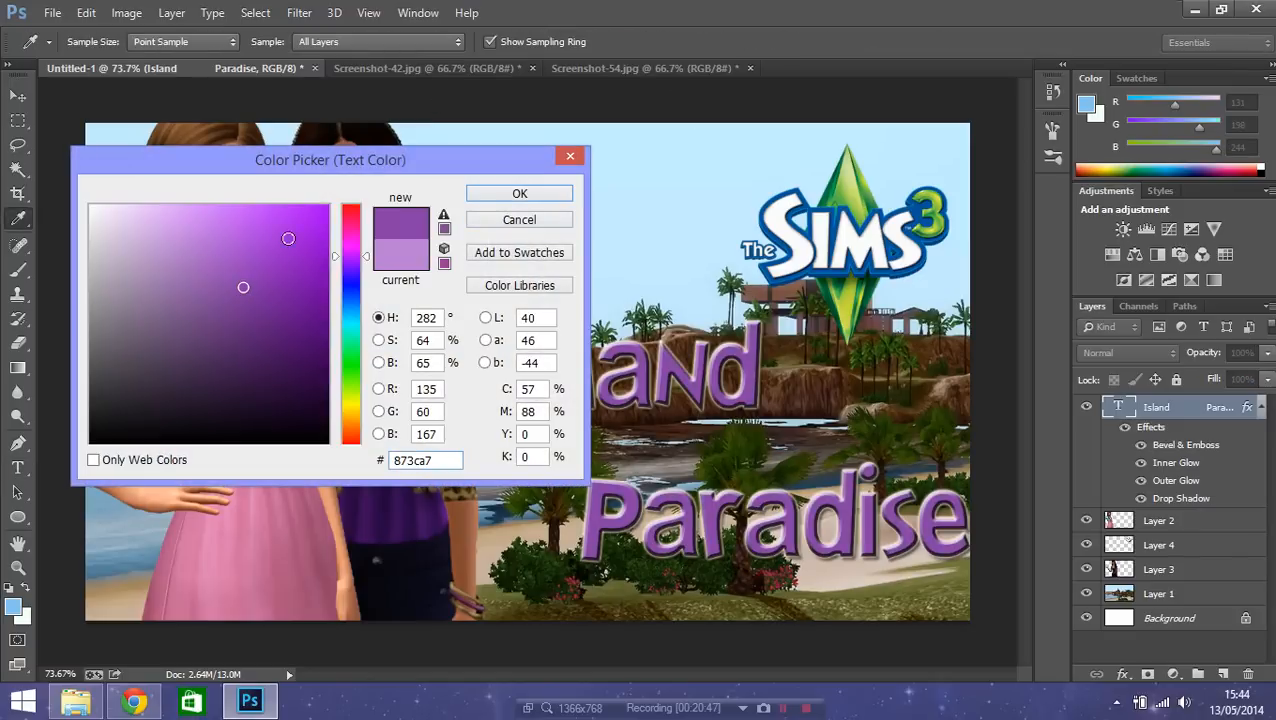
left_click_drag(334, 162, 1086, 34)
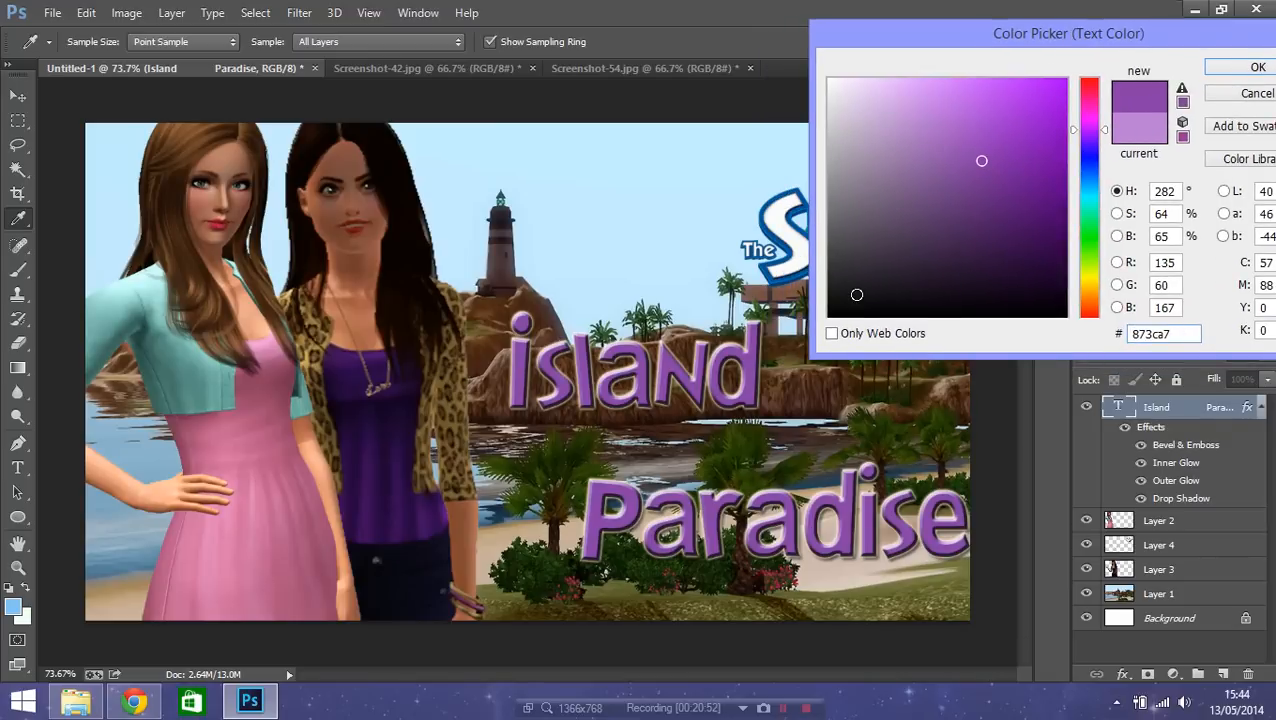
left_click(857, 294)
left_click(879, 177)
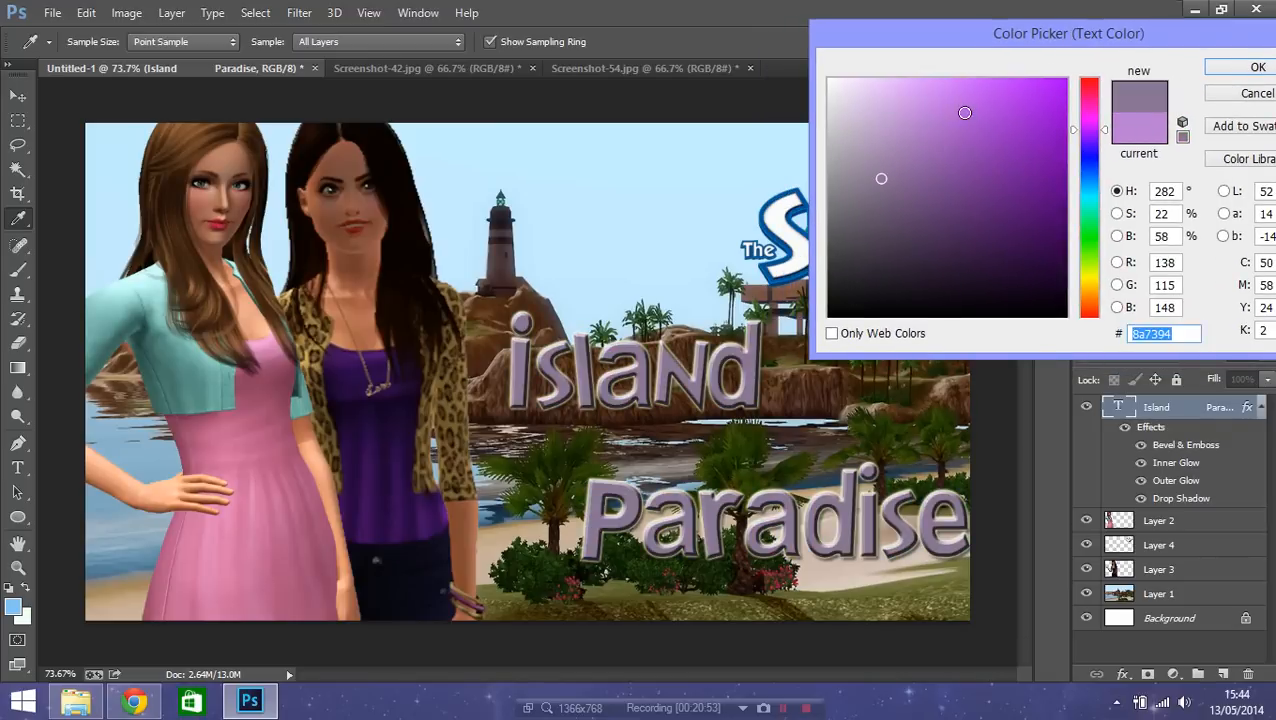
left_click(890, 120)
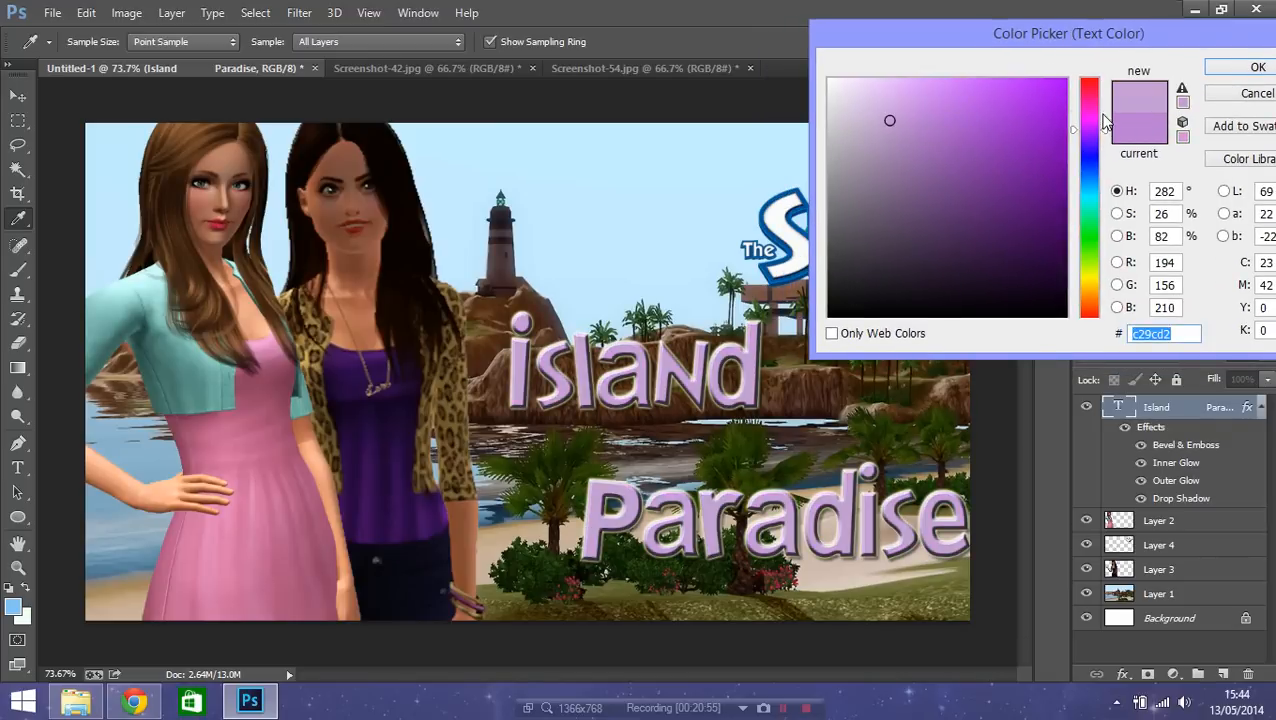
mouse_move(1104, 128)
left_mouse_down()
mouse_move(1104, 112)
mouse_move(1042, 120)
mouse_move(1046, 101)
left_mouse_up()
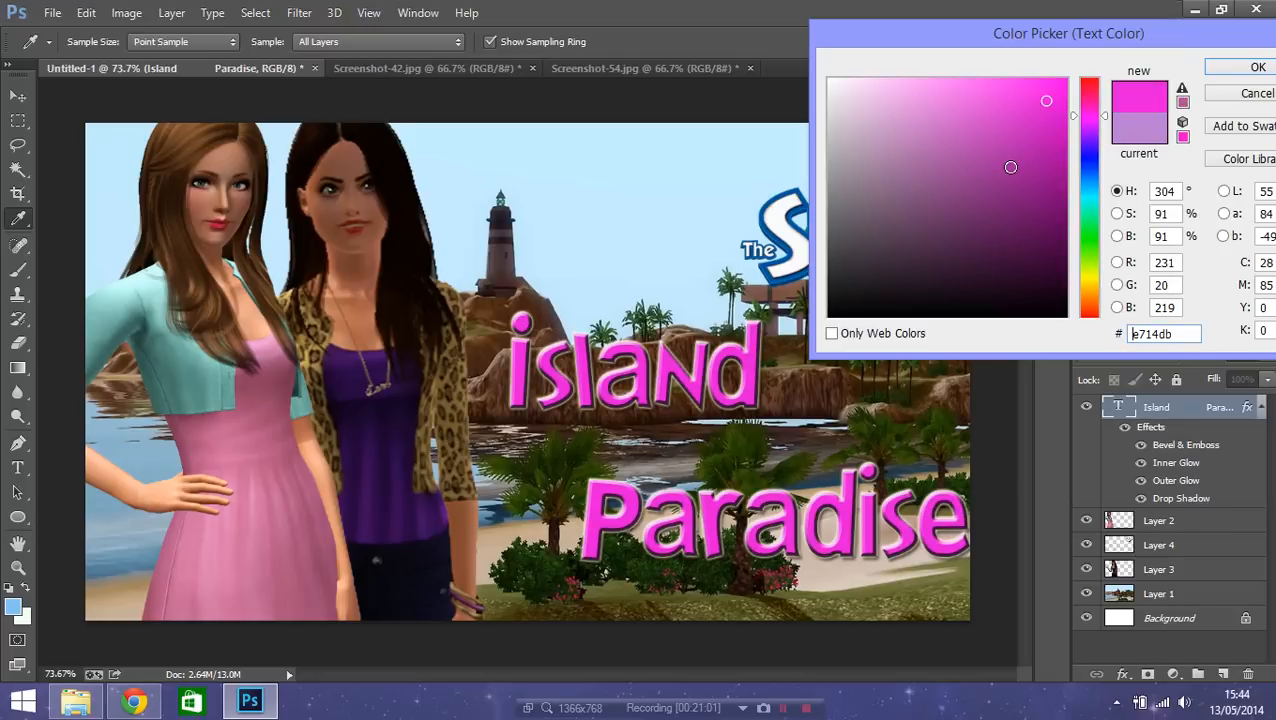
left_click_drag(984, 156, 984, 148)
left_click(992, 119)
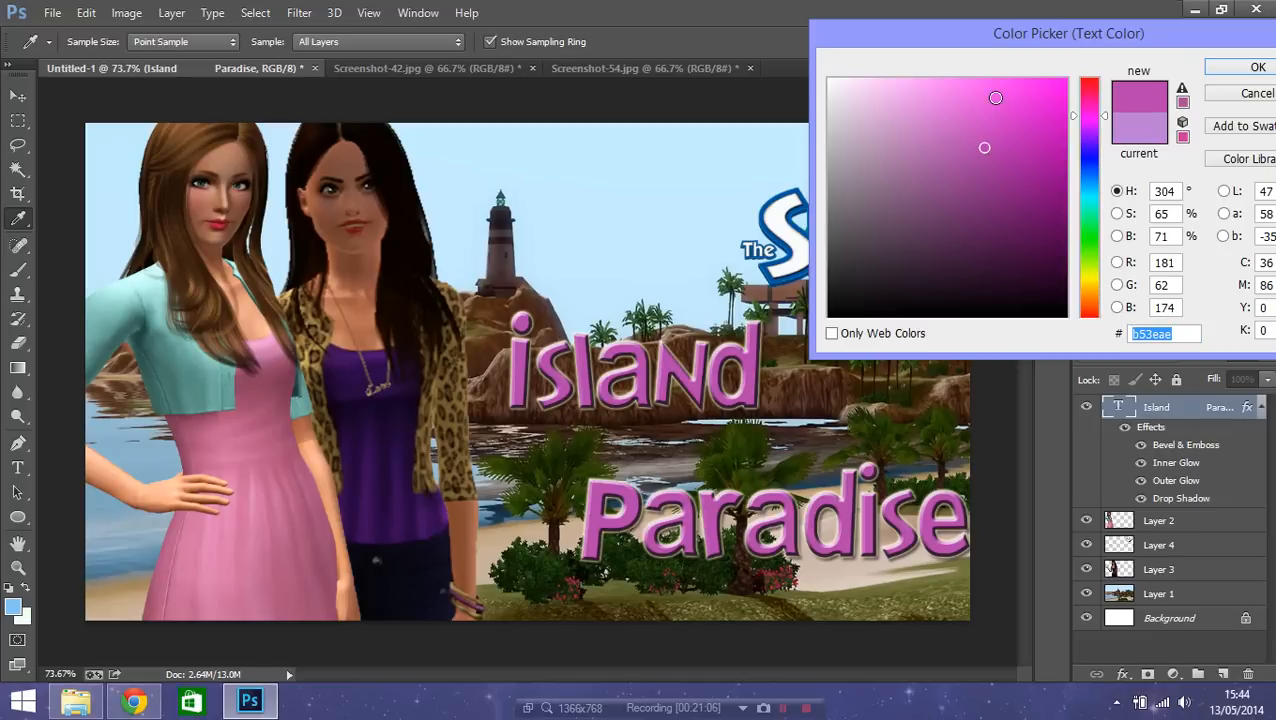
left_click(1047, 153)
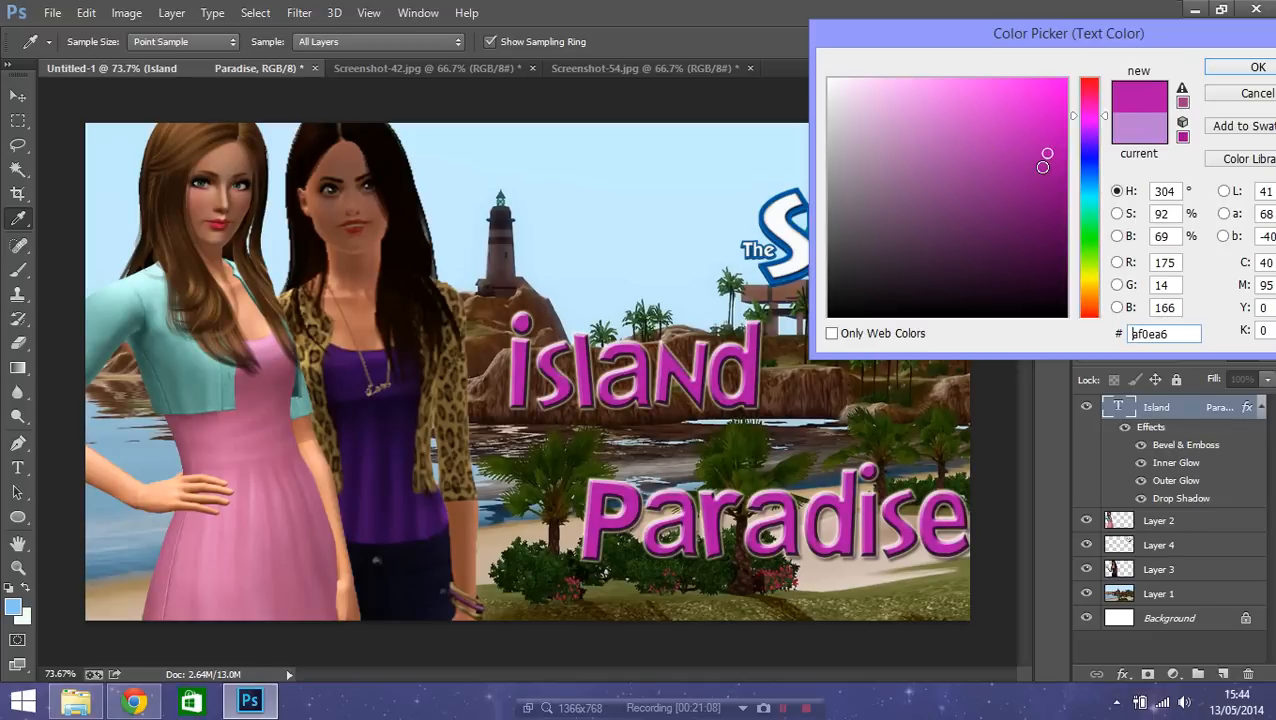
left_click(1028, 110)
left_click(1033, 109)
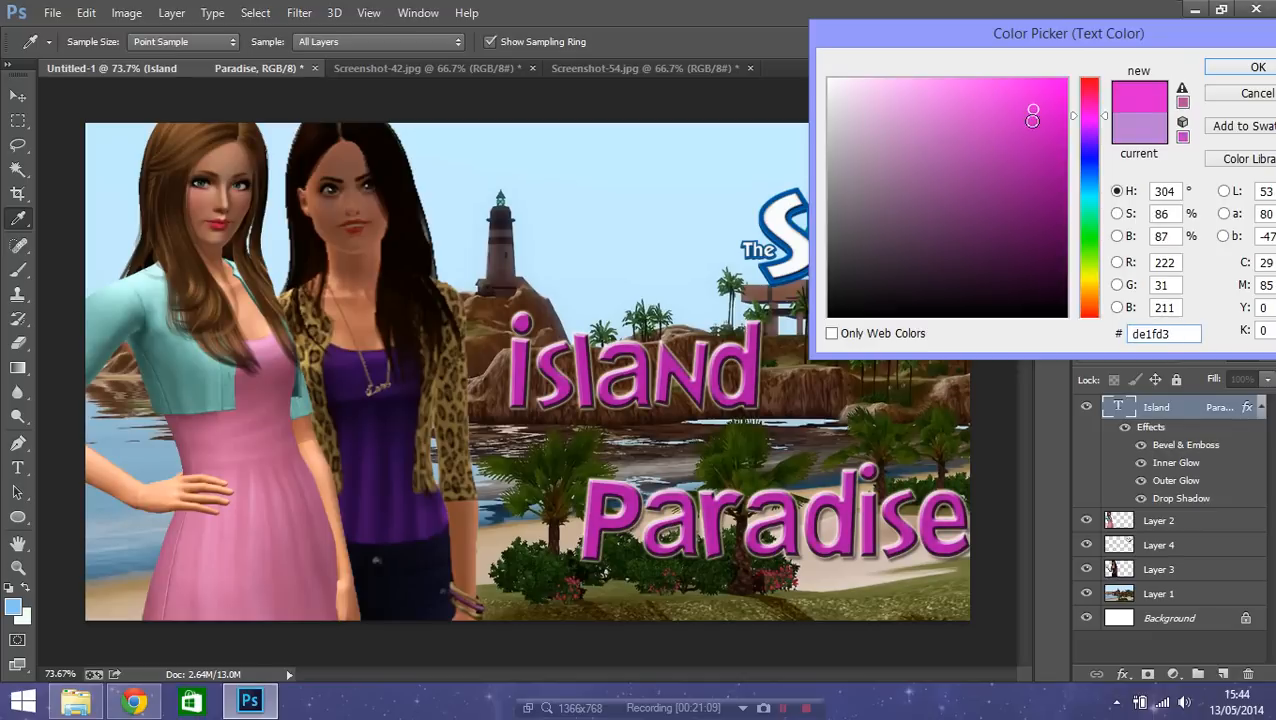
left_click(1228, 68)
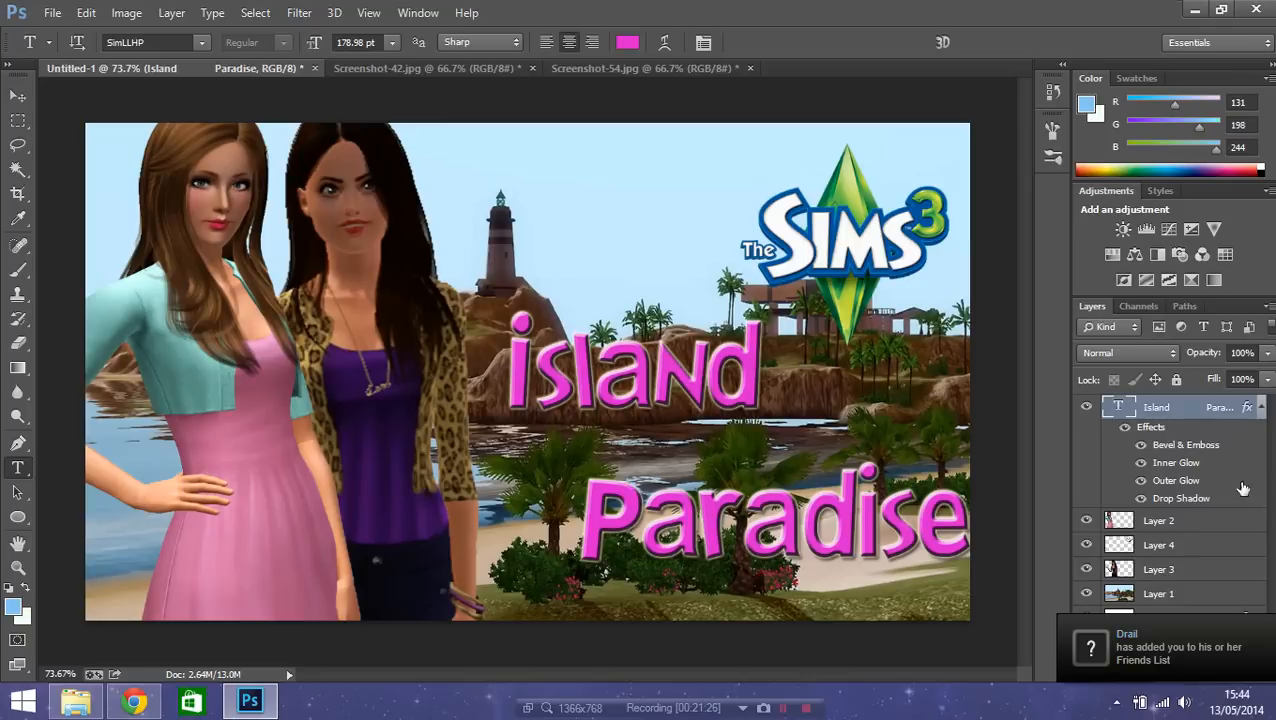
- Enable Bevel & Emboss with Contour, Inner Glow and Outer Glow on The Sims 3 logo layer, Layer 4
left_click(1192, 526)
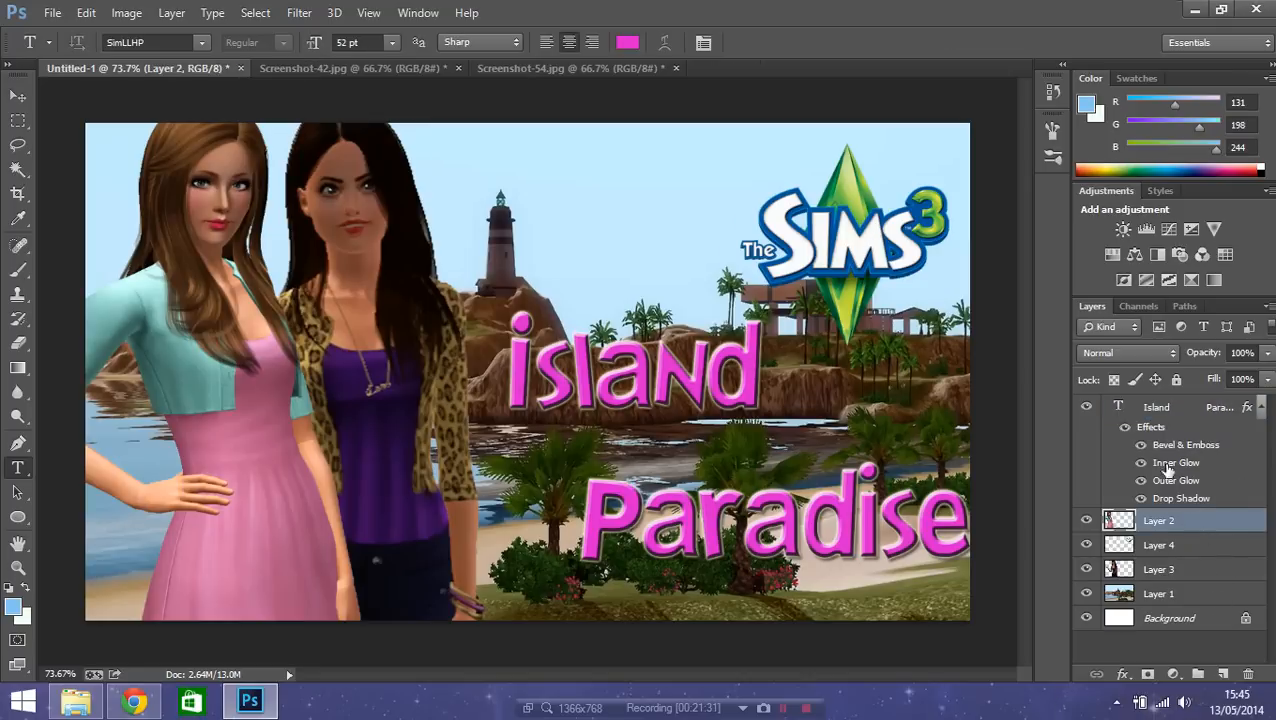
left_click(1166, 547)
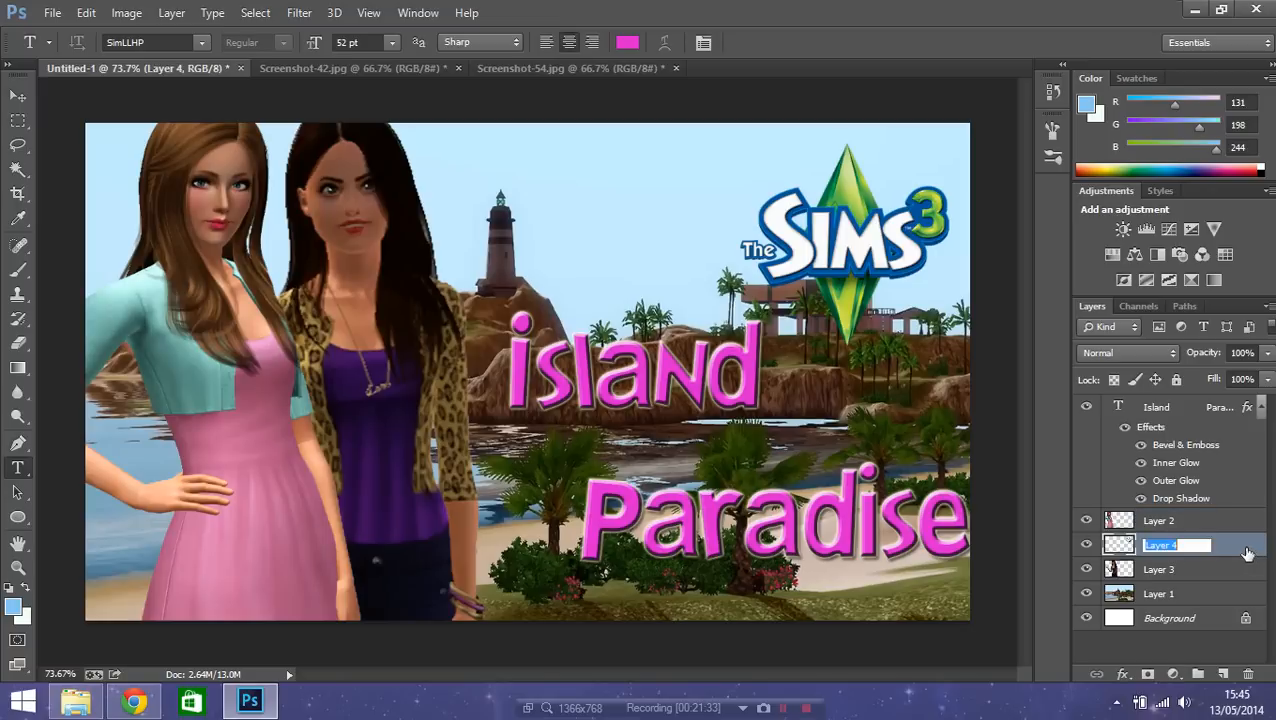
double_click(1247, 552)
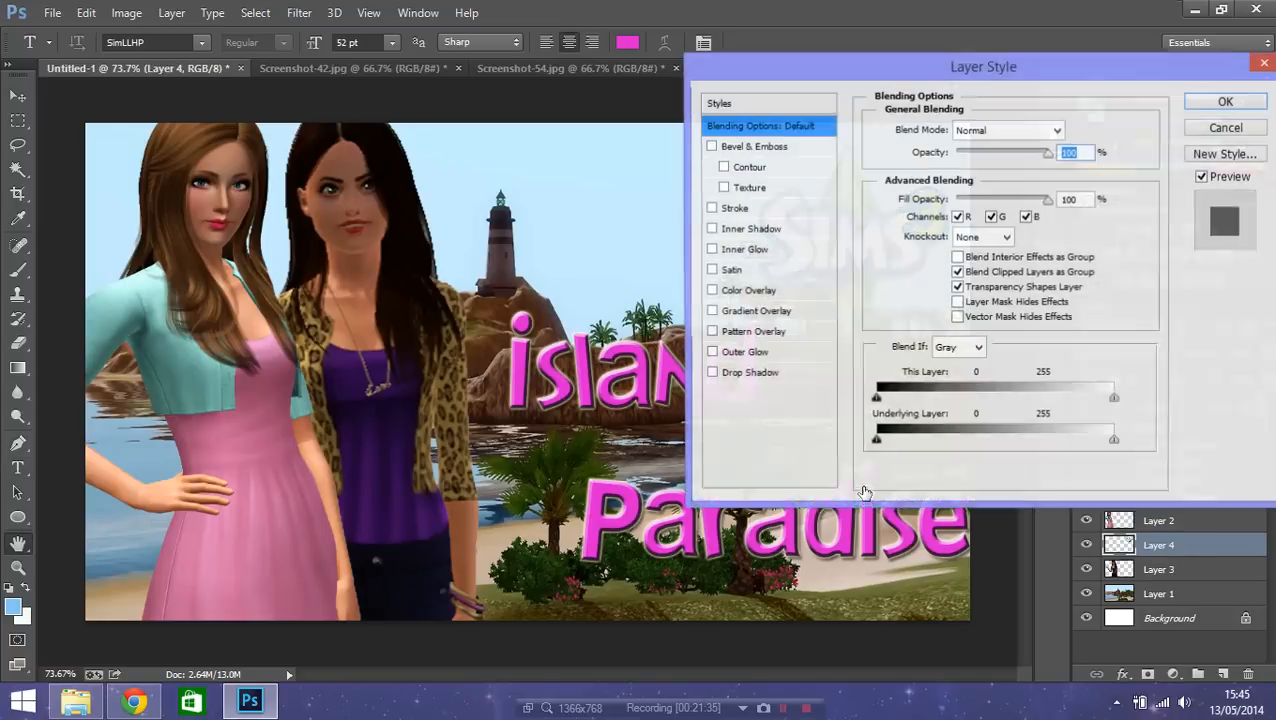
left_click_drag(905, 73, 290, 100)
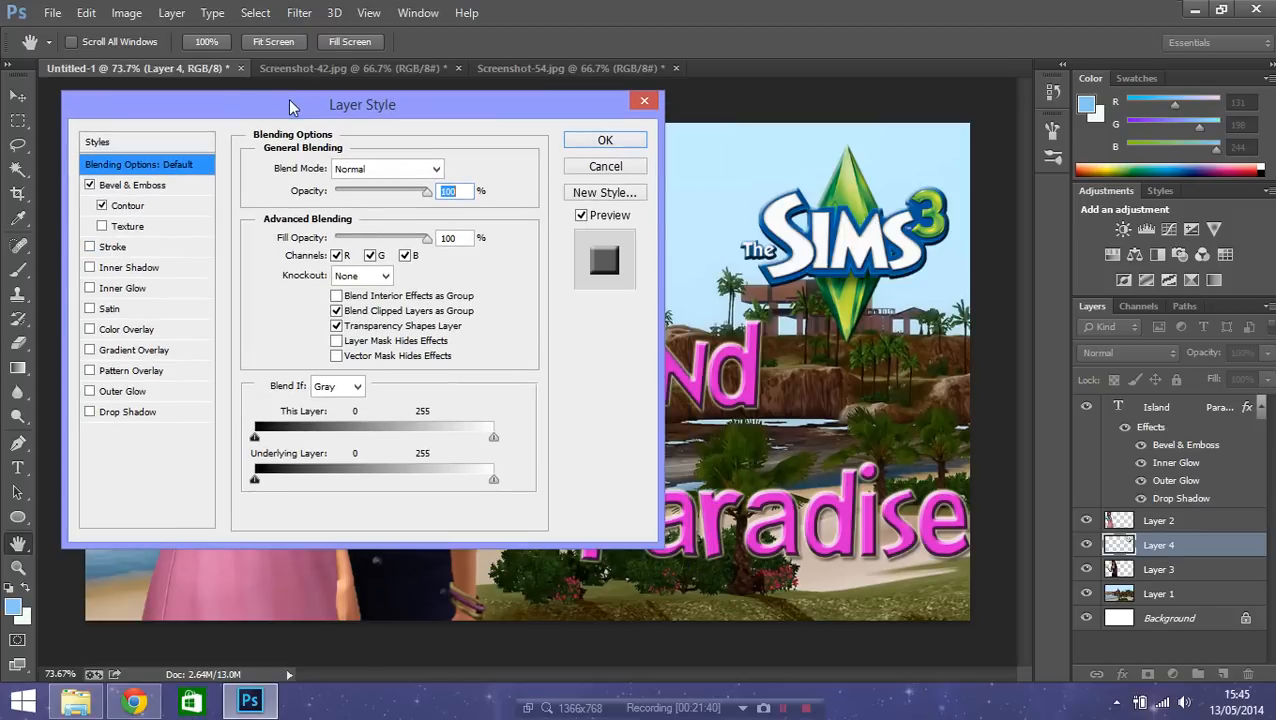
left_click(88, 289)
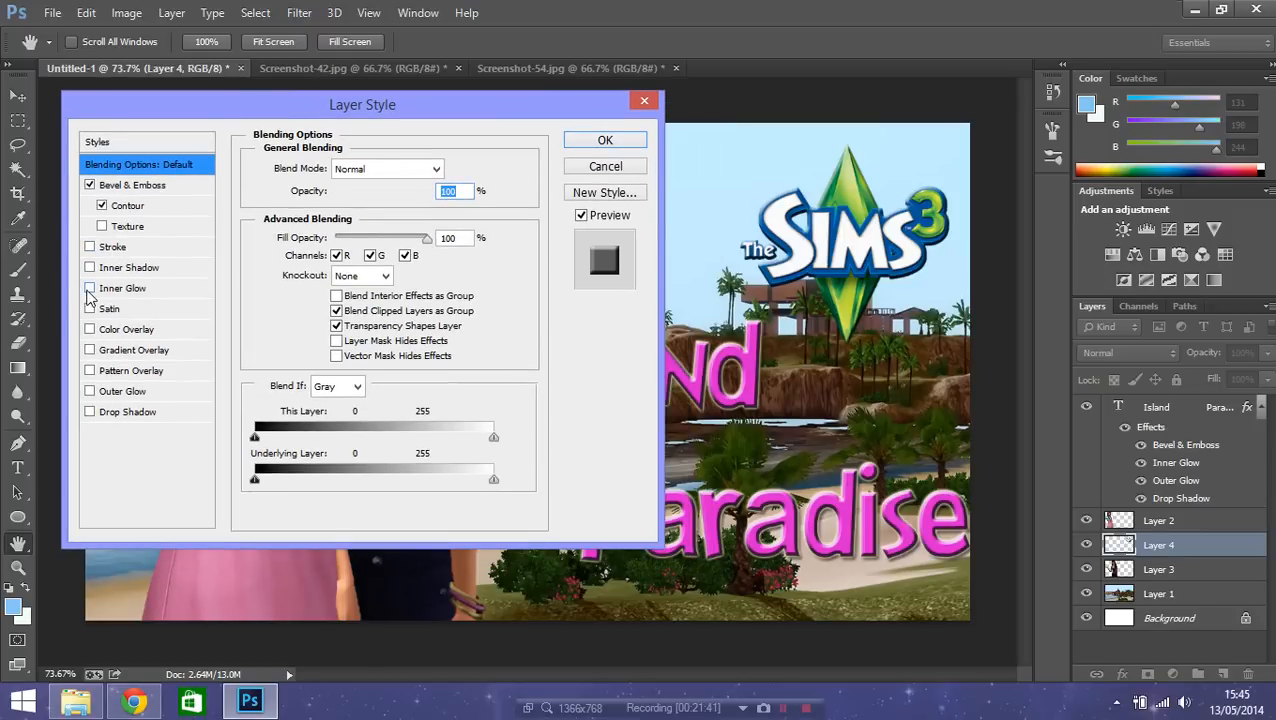
left_click(89, 391)
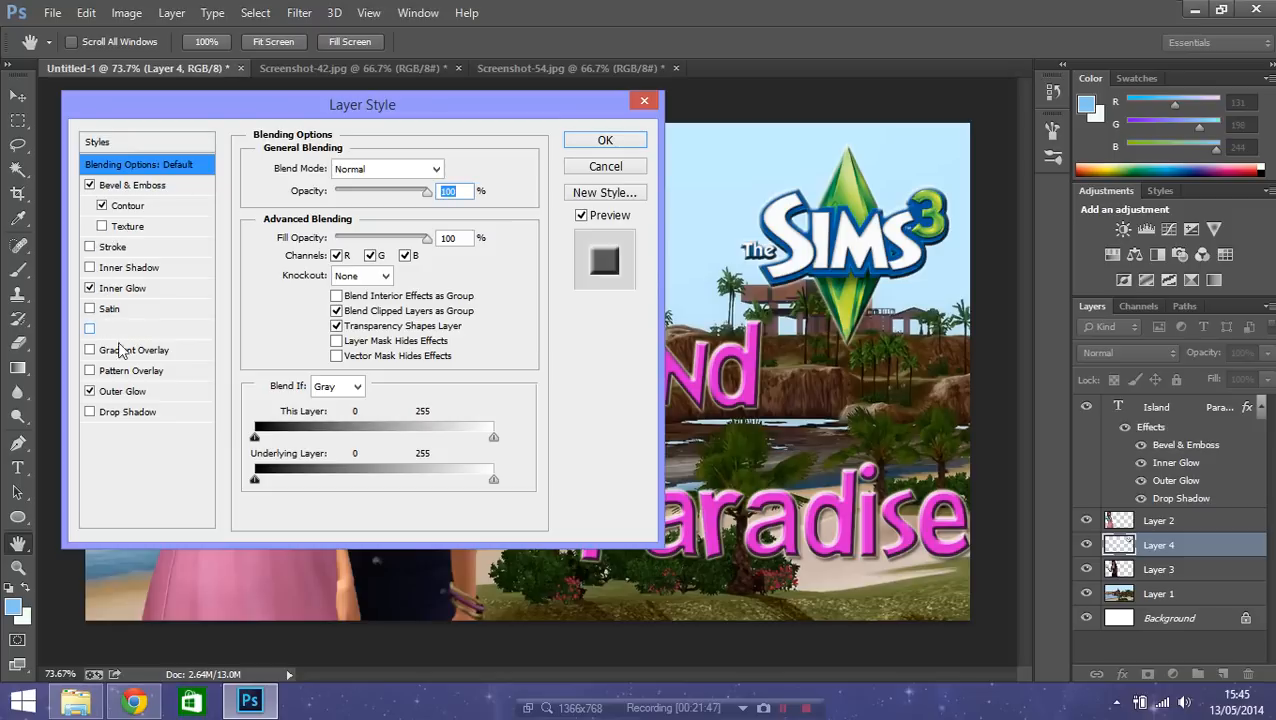
- Set the logo's Outer Glow range to 1% and its bevel Contour range to 4%, and apply the layer style
left_click(122, 393)
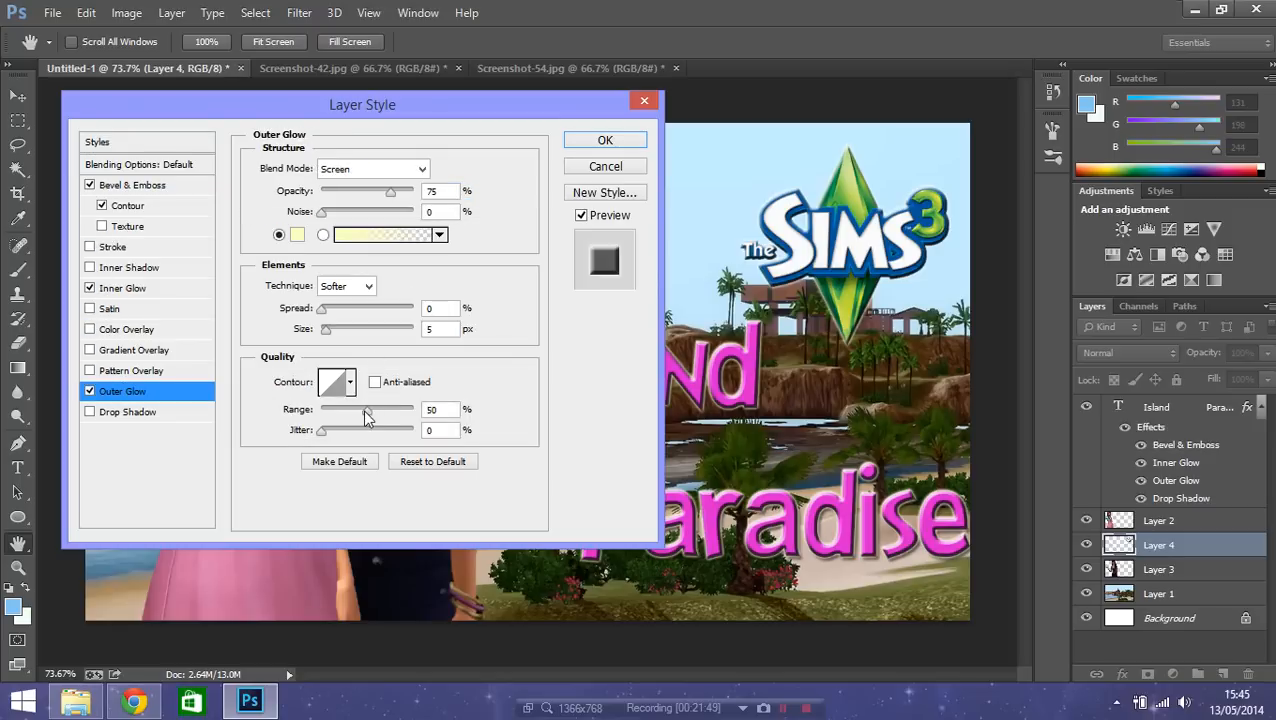
left_click_drag(368, 418, 300, 437)
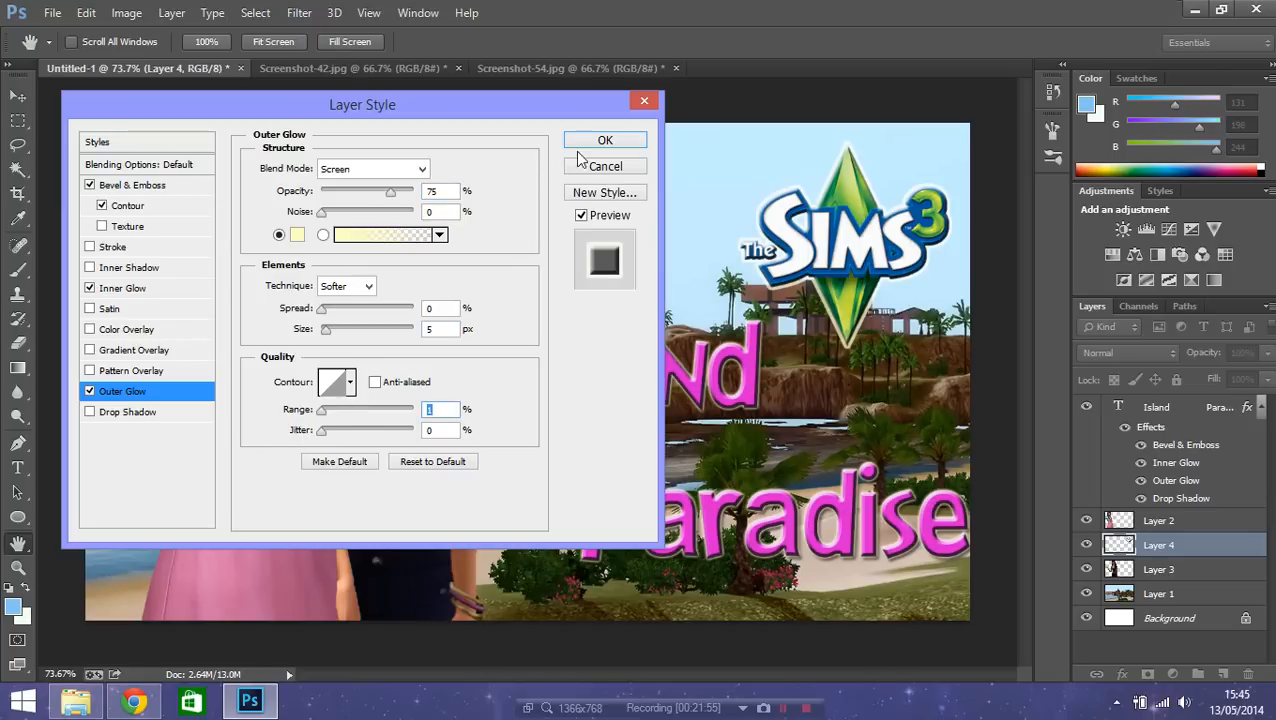
left_click(141, 208)
left_click_drag(344, 199, 305, 216)
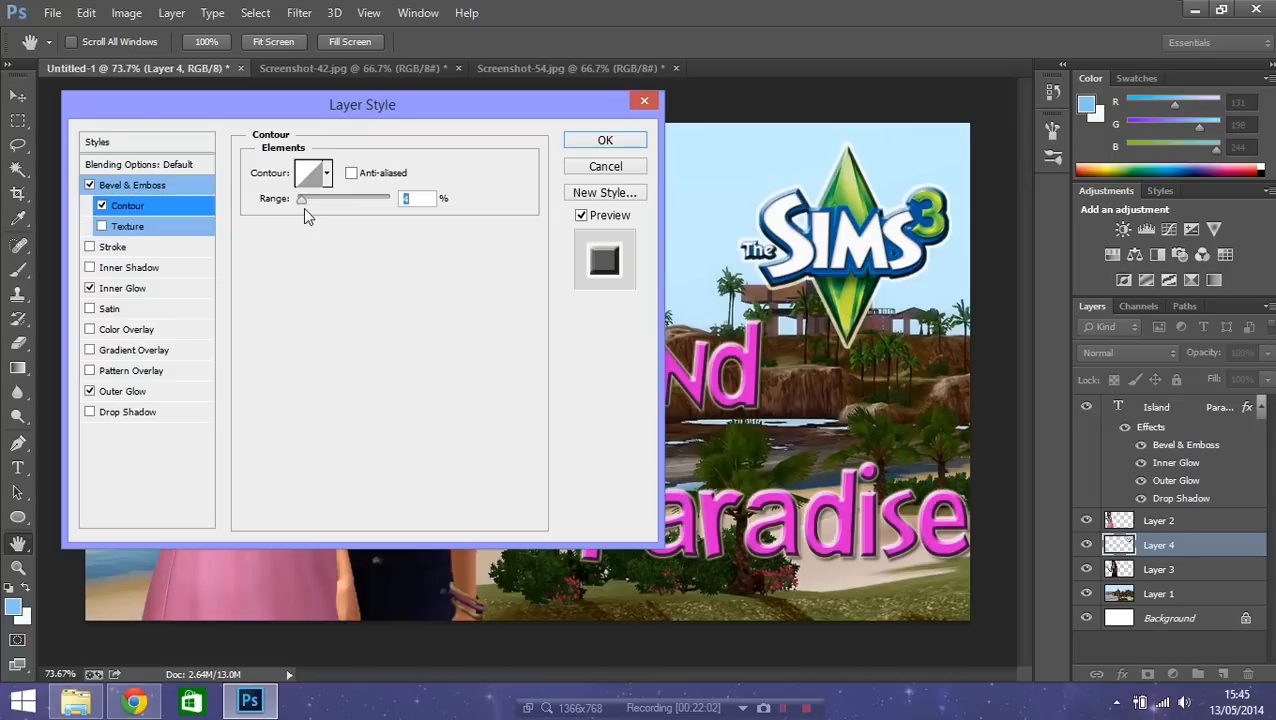
left_click(605, 141)
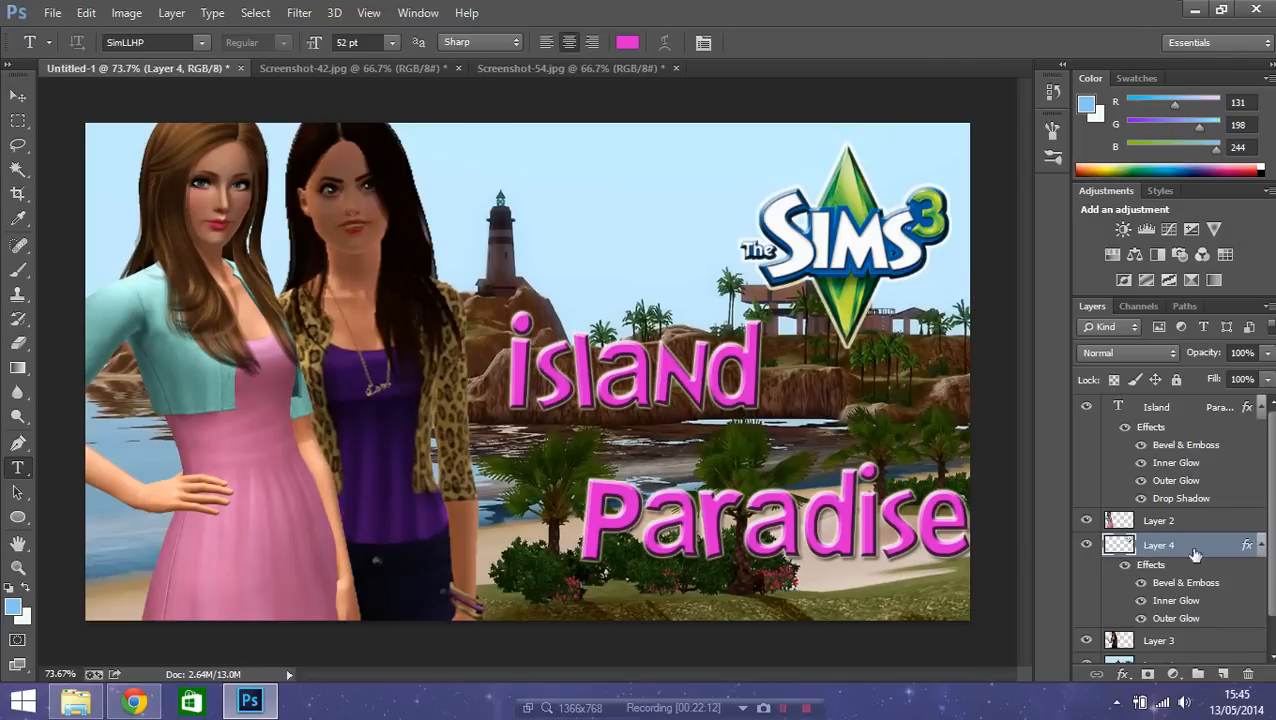
- Open the layer style settings of Layer 2, the character in the pink dress, keeping both characters in view
left_click(1241, 521)
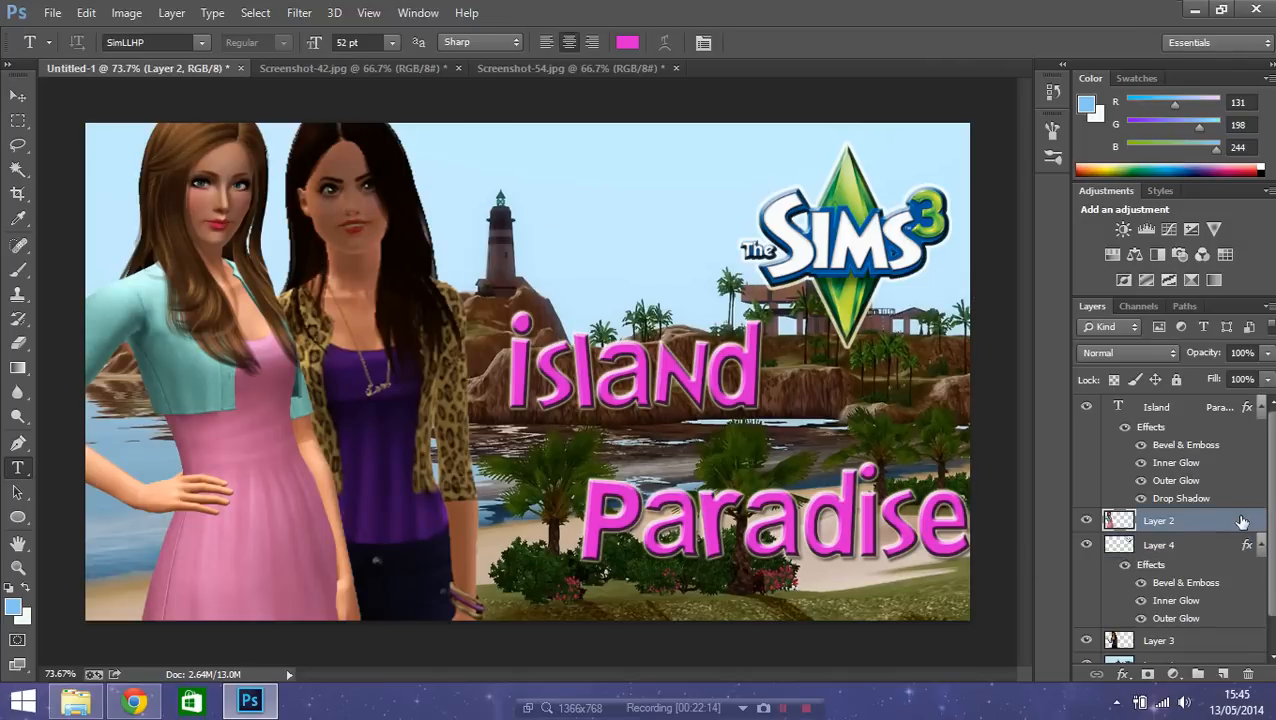
double_click(1241, 521)
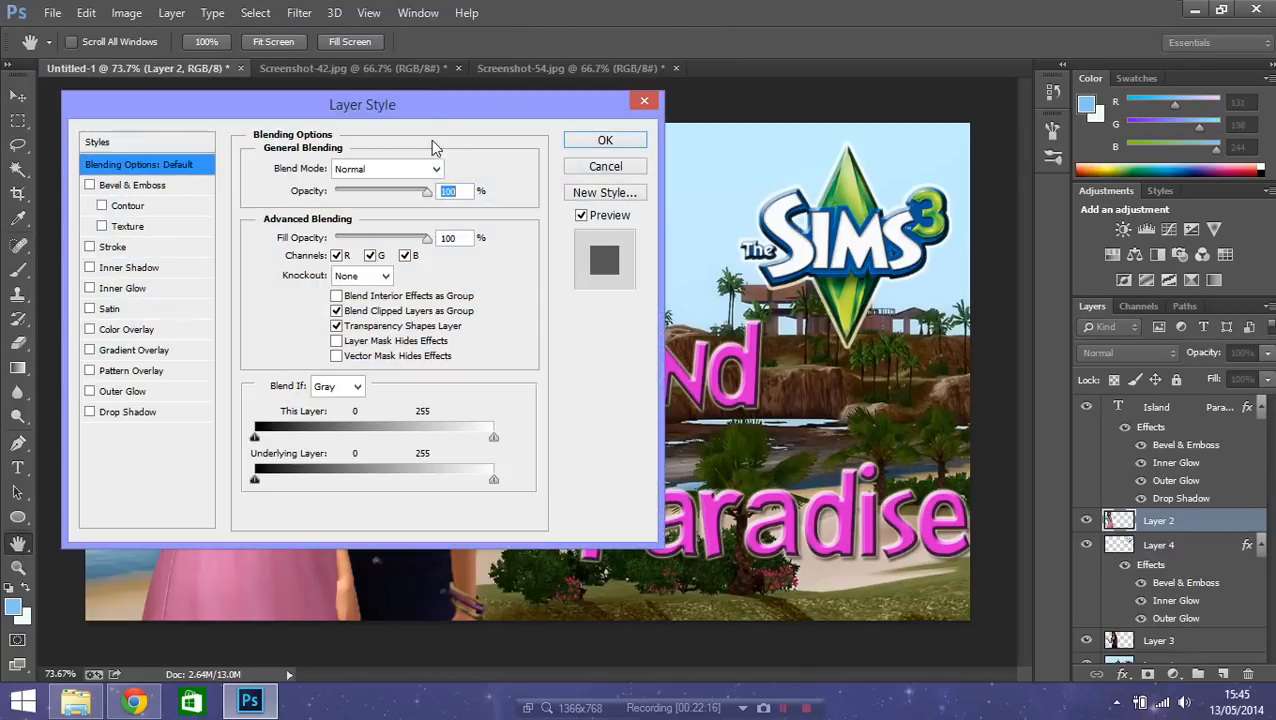
left_click_drag(417, 112, 921, 59)
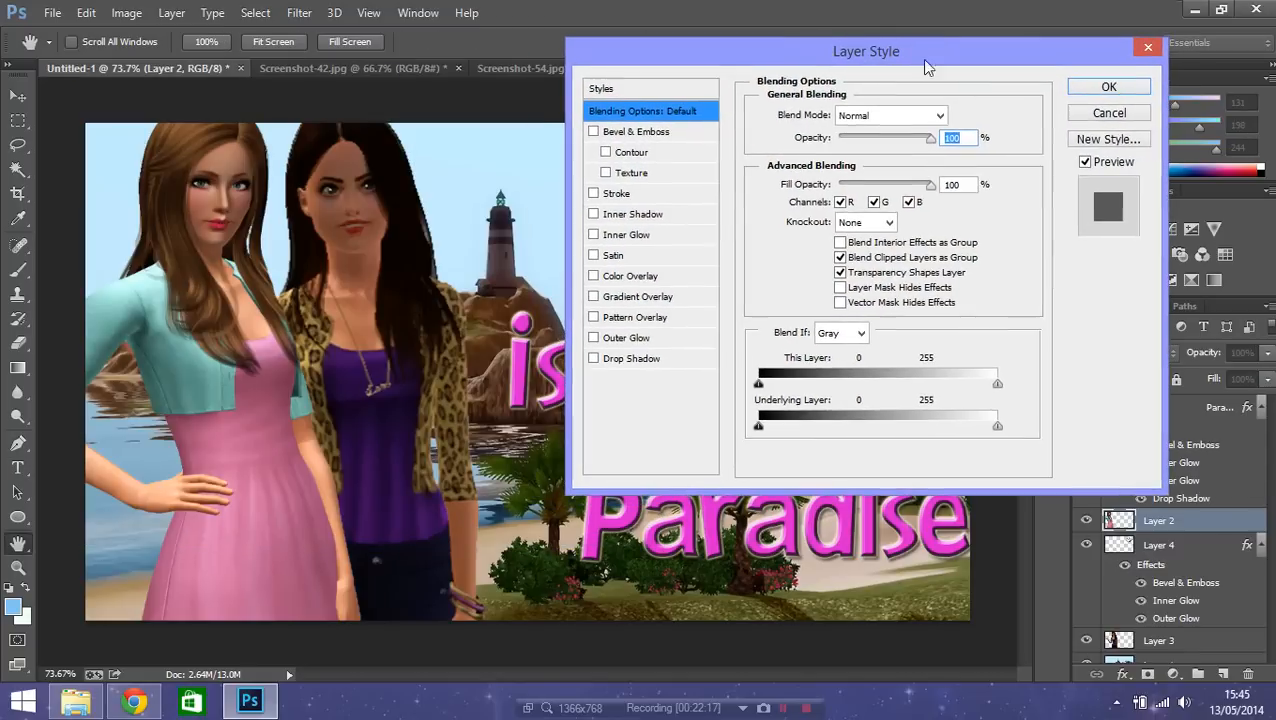
left_click(606, 152)
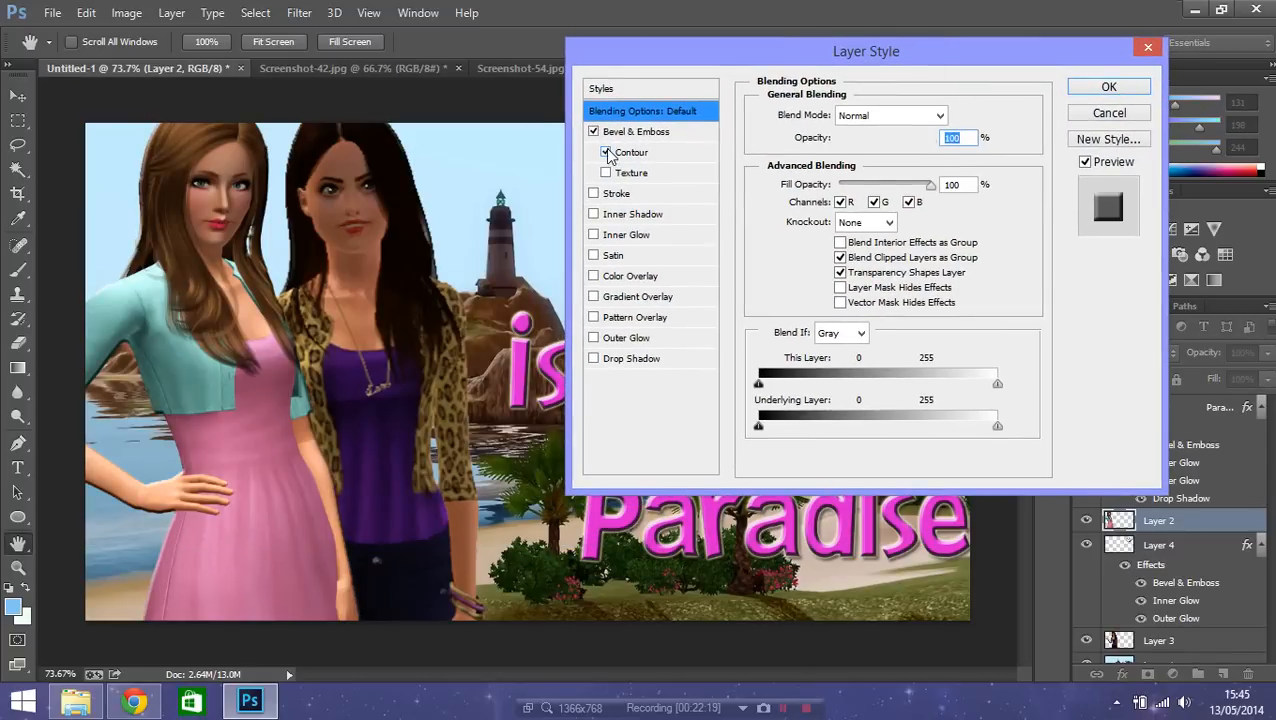
left_click(606, 152)
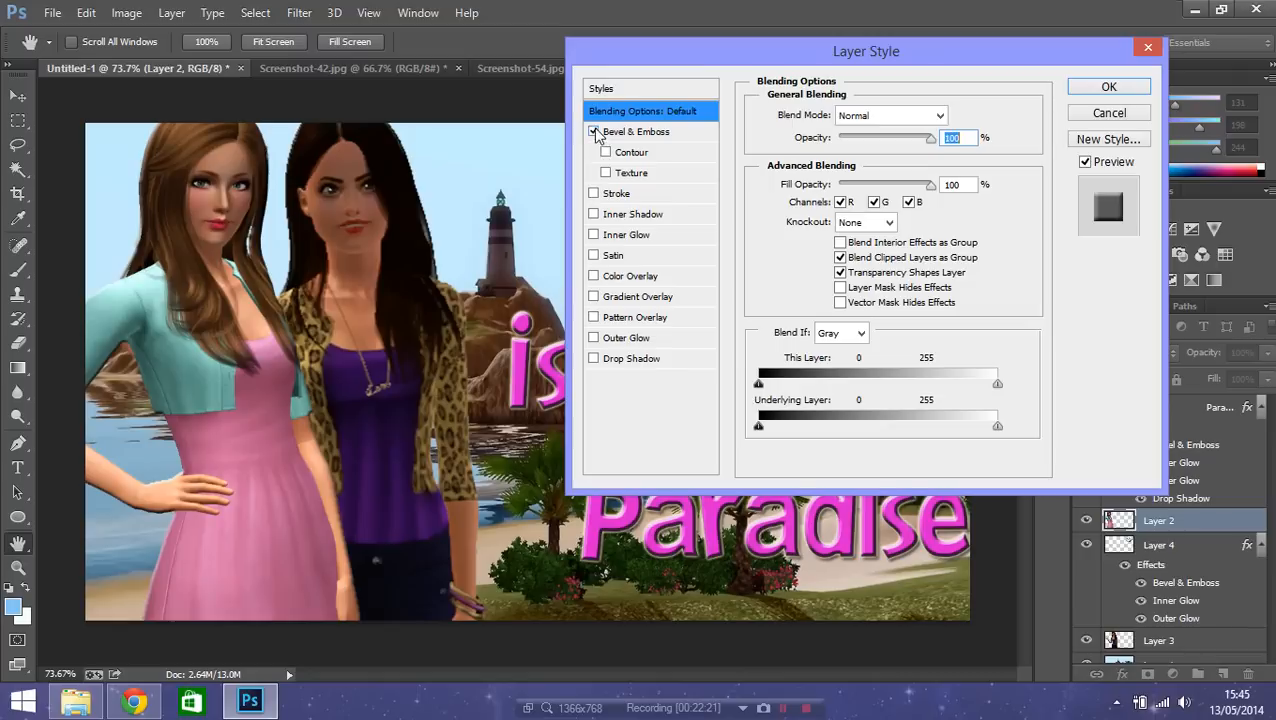
left_click(594, 131)
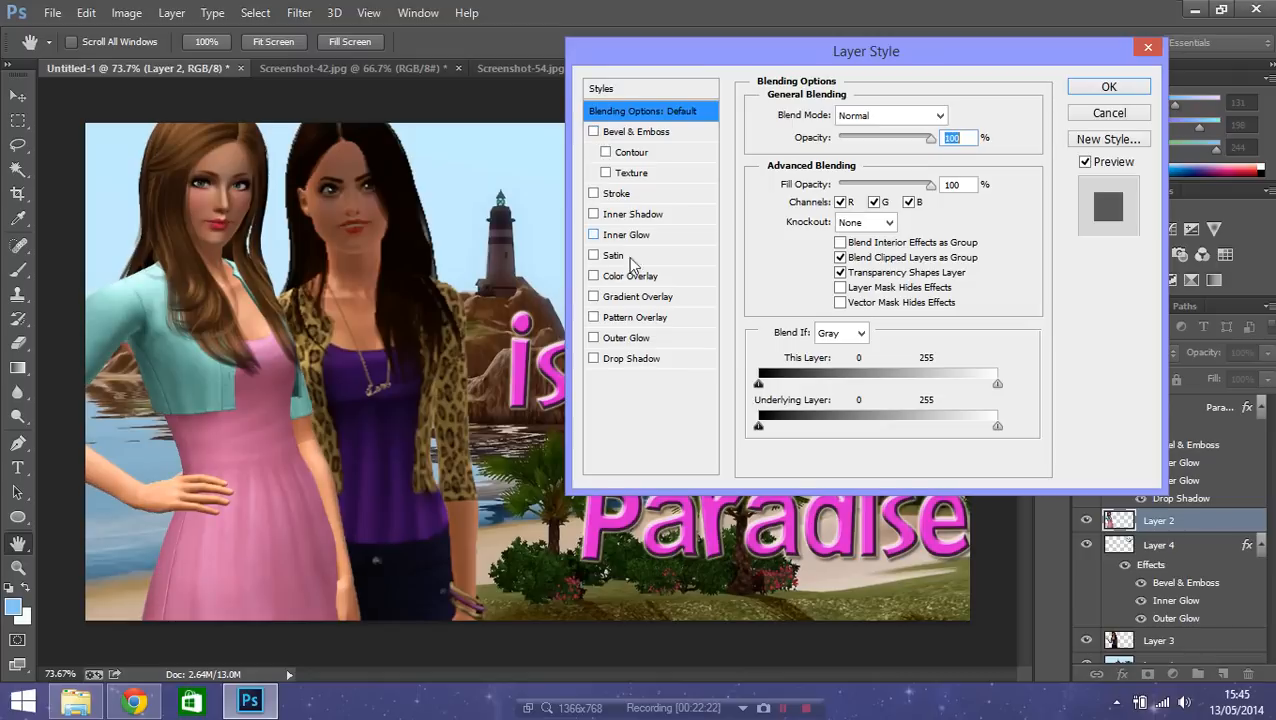
- Add Outer Glow and Inner Glow effects to the pink-dress character on Layer 2 and apply the layer style
left_click(594, 338)
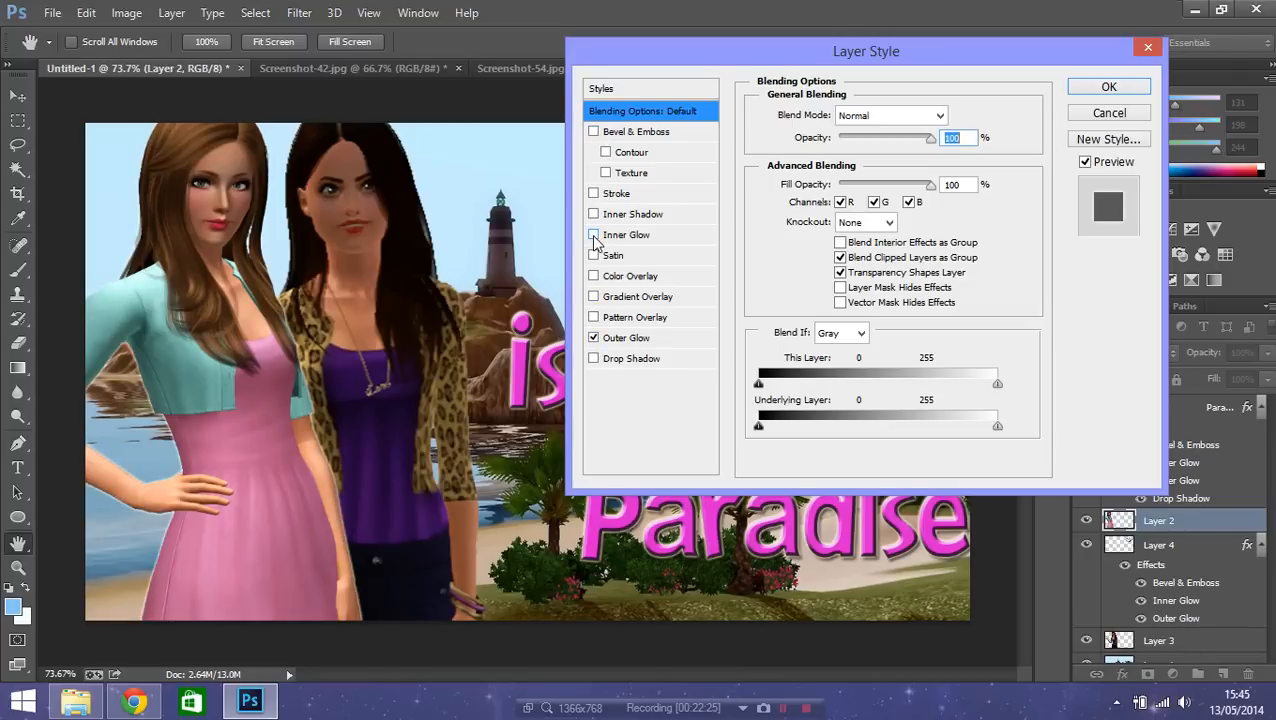
left_click(594, 236)
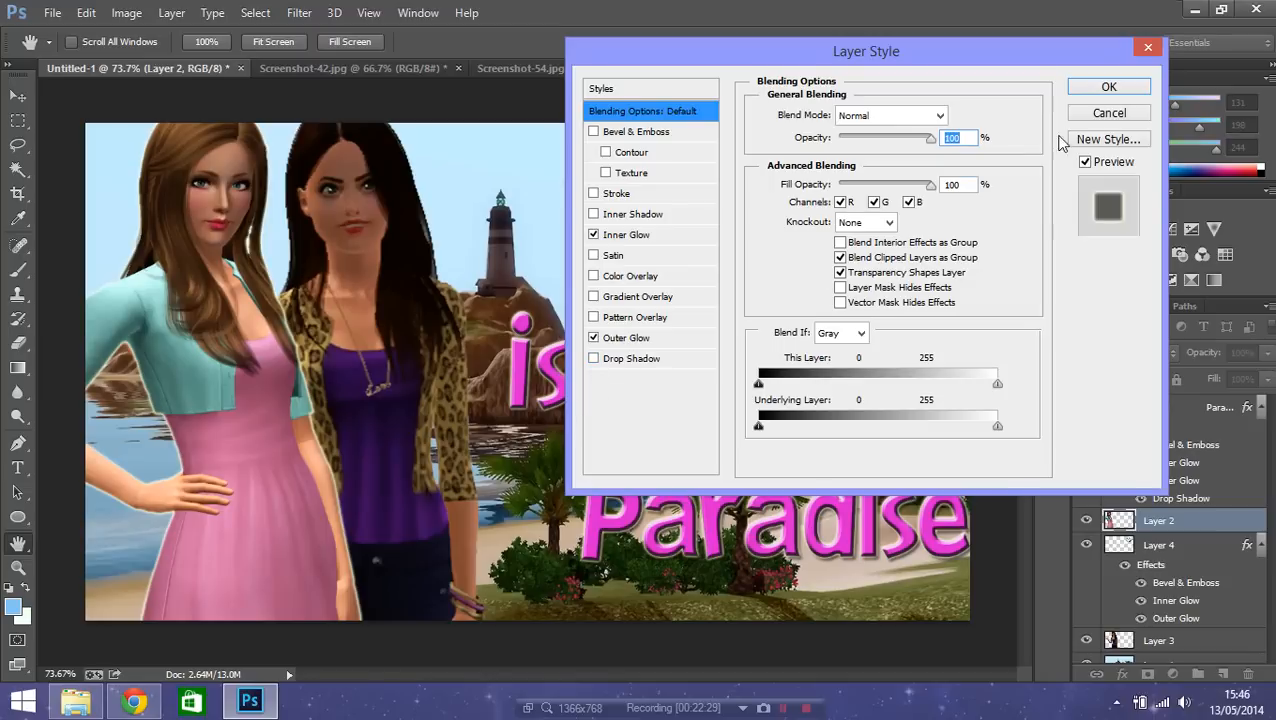
left_click(1109, 87)
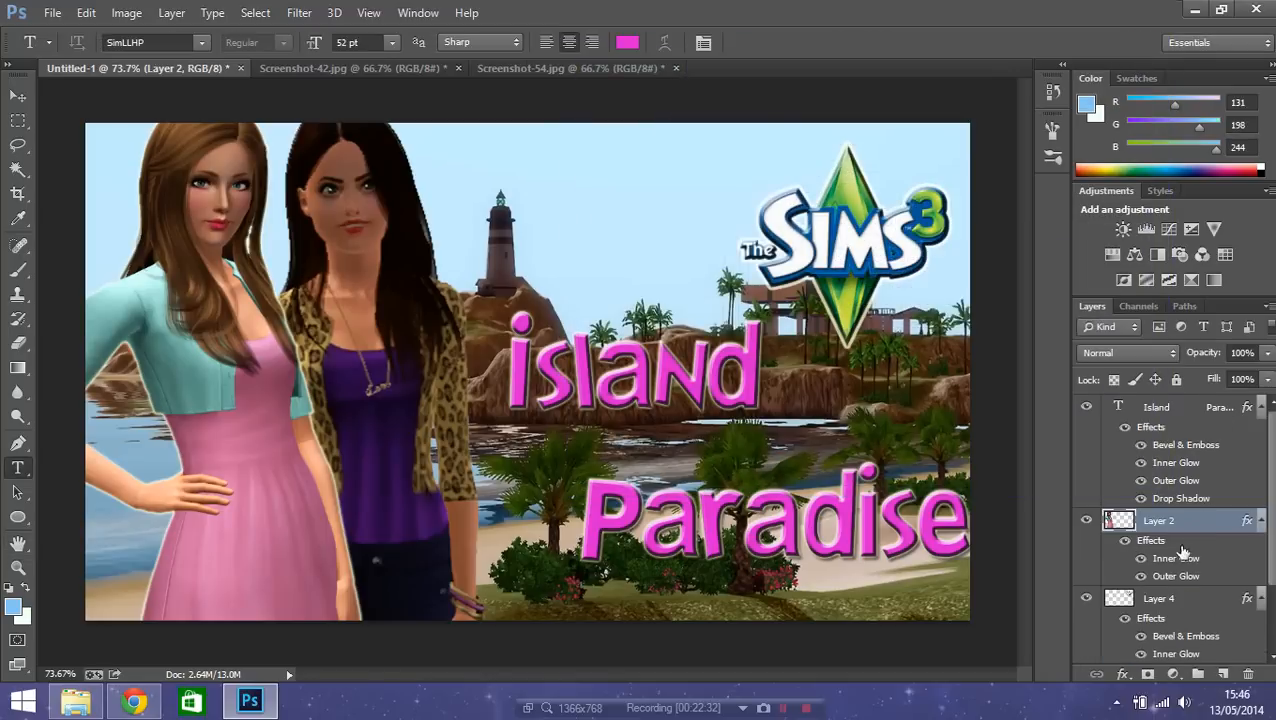
- Add Inner Glow and Outer Glow effects to Layer 3, the character in the leopard-print cardigan, and apply the layer style
scroll(1270, 528, "down", 3)
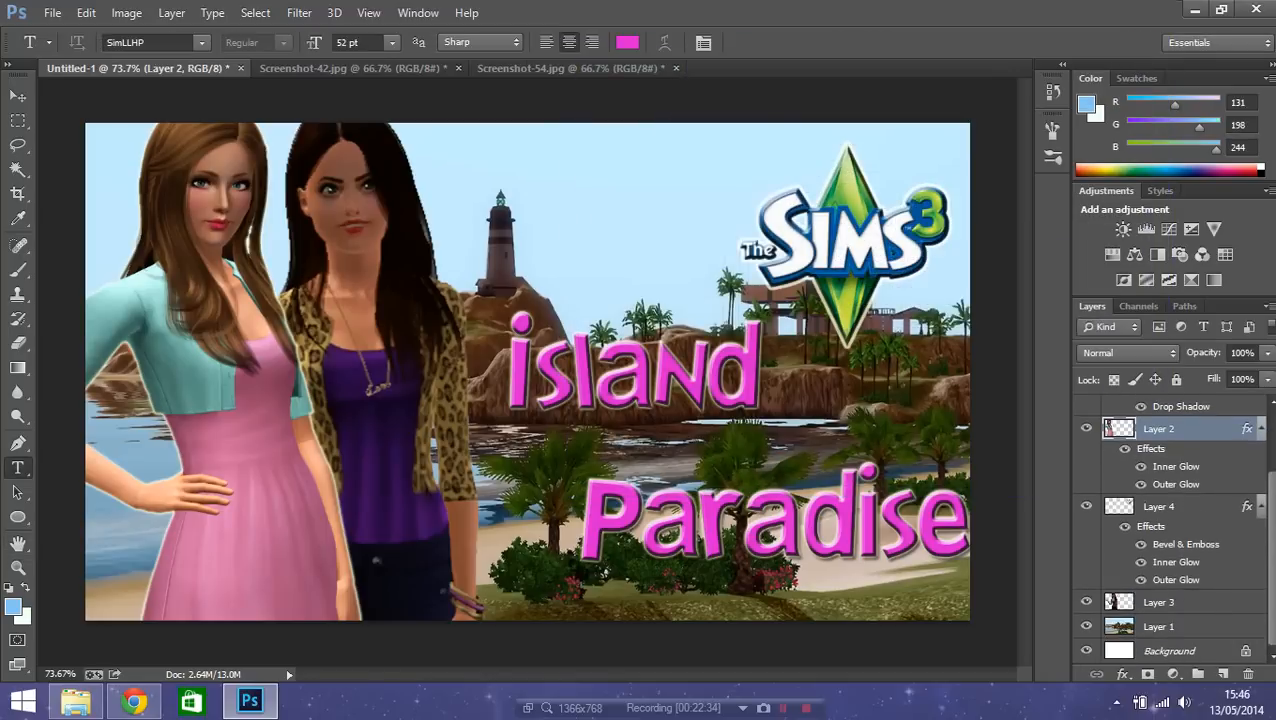
left_click(1194, 606)
double_click(1236, 606)
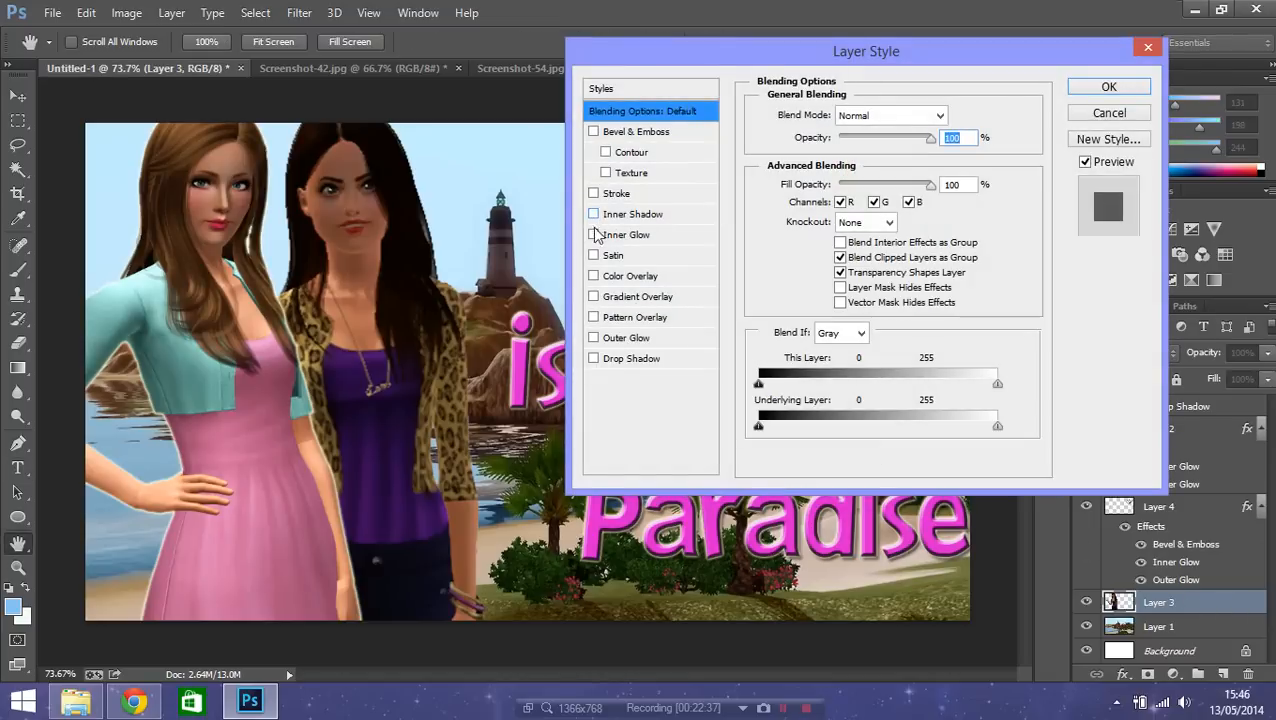
left_click(593, 234)
left_click(593, 338)
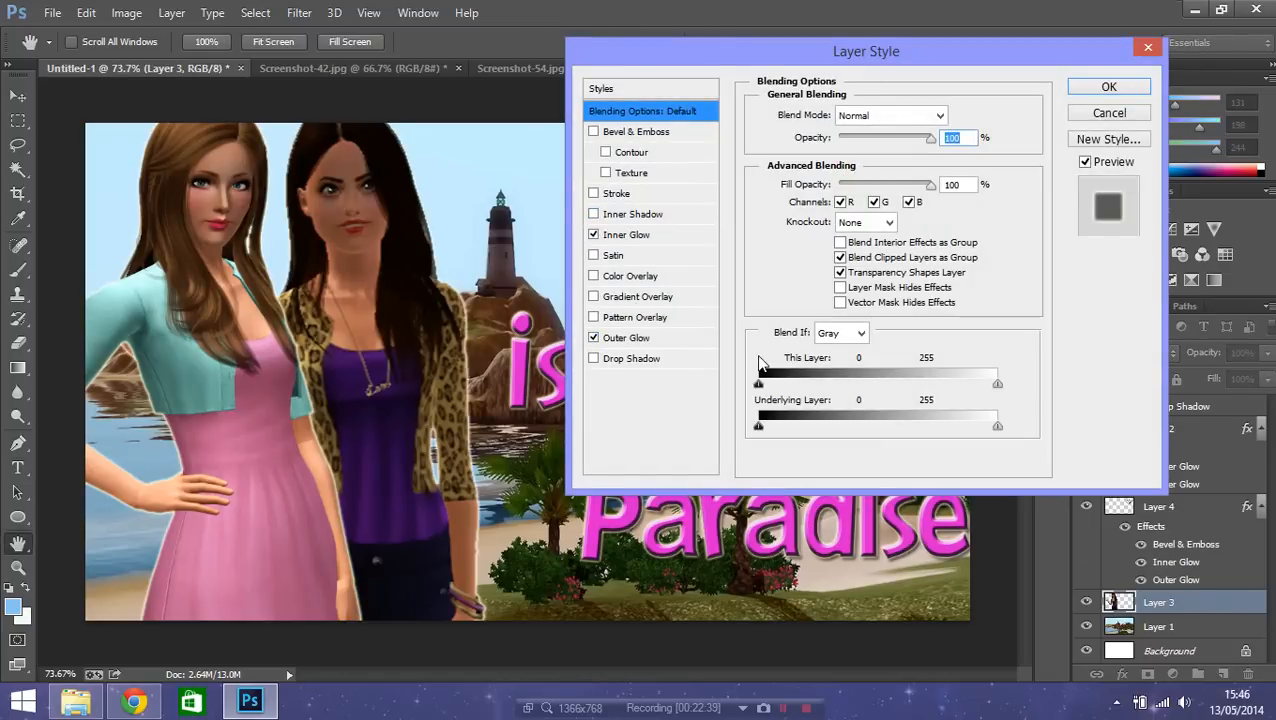
left_click_drag(774, 56, 933, 35)
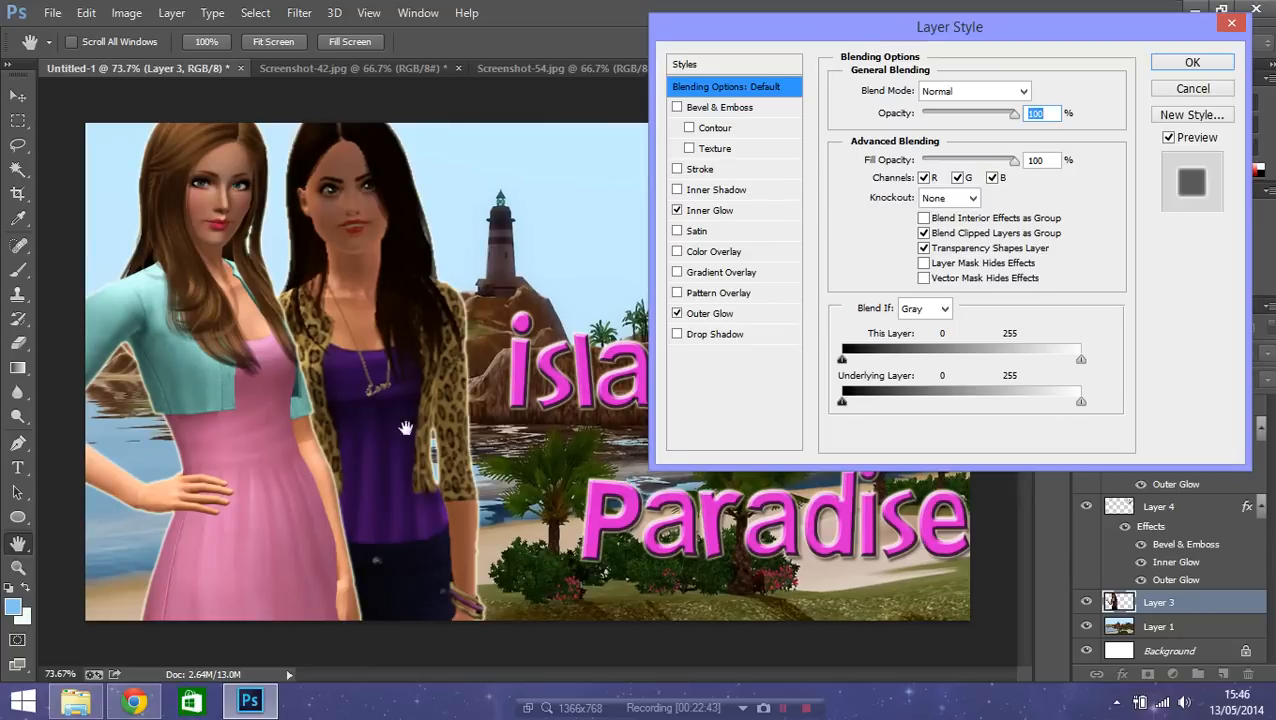
left_click_drag(840, 35, 796, 77)
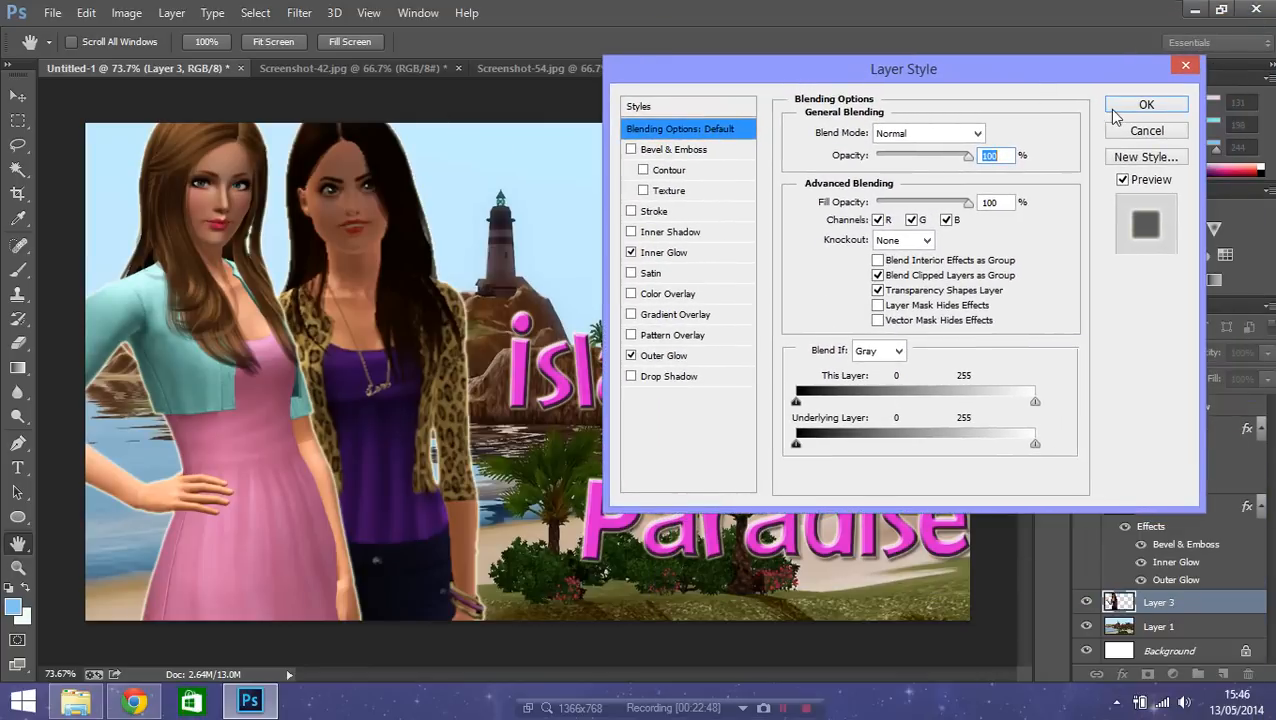
left_click(1122, 131)
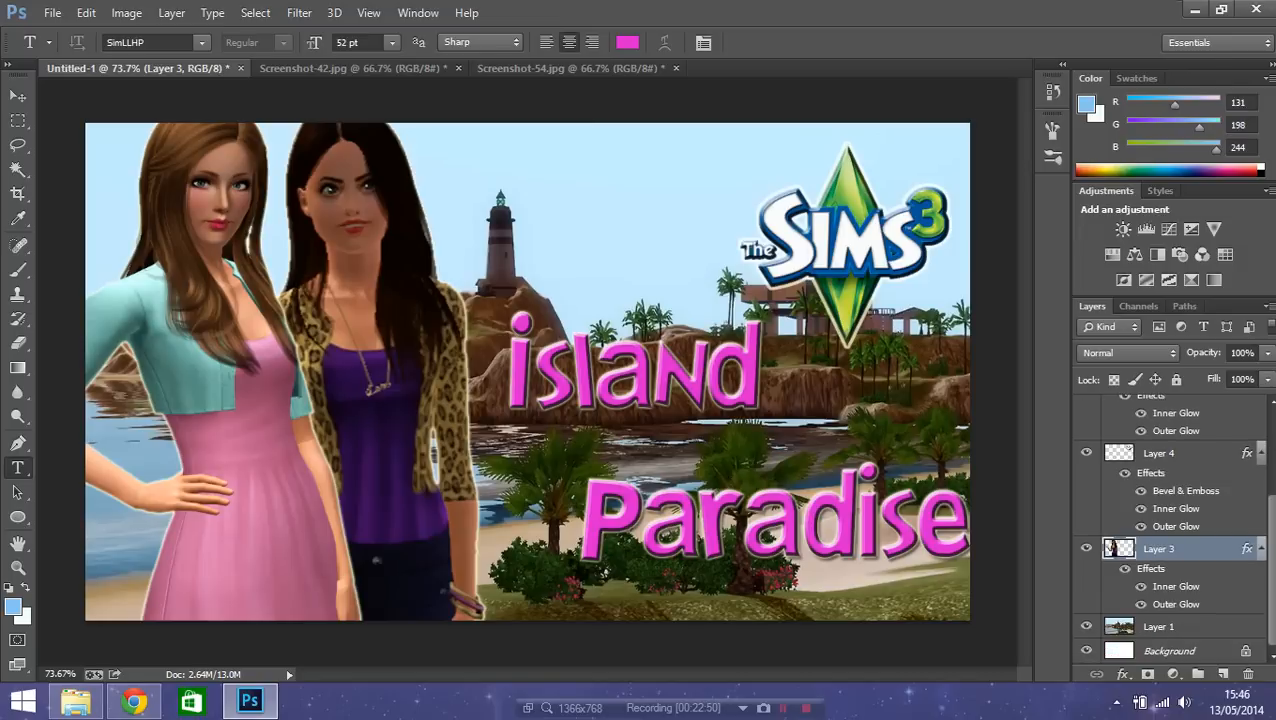
- Add a Brightness/Contrast adjustment directly above the beach background, Layer 1, with brightness set to 69
left_click(1165, 626)
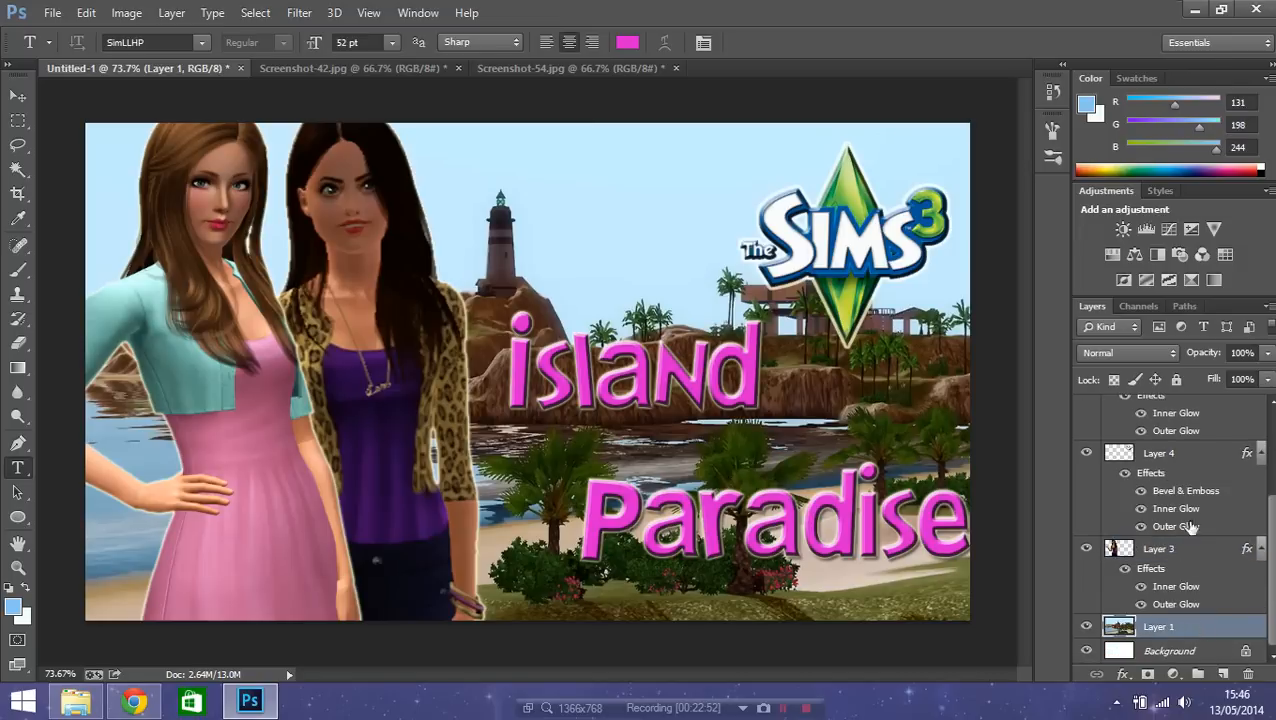
left_click(1123, 229)
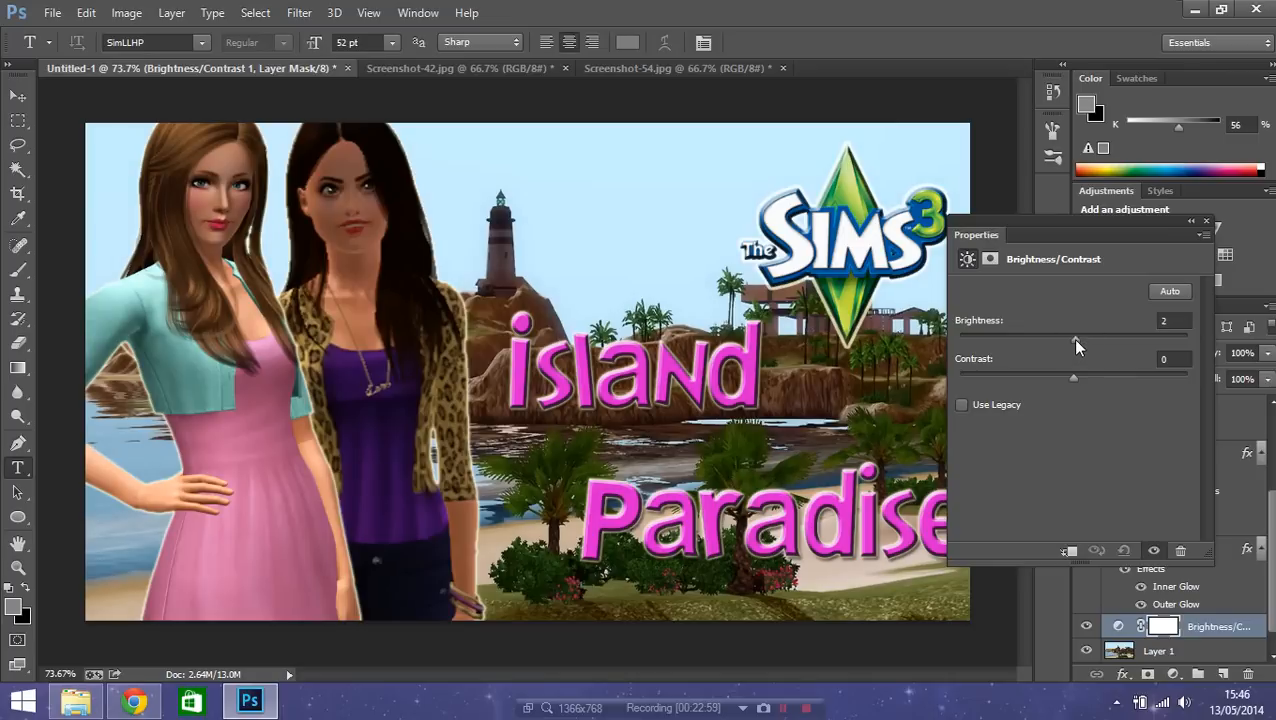
left_click_drag(1075, 340, 1124, 342)
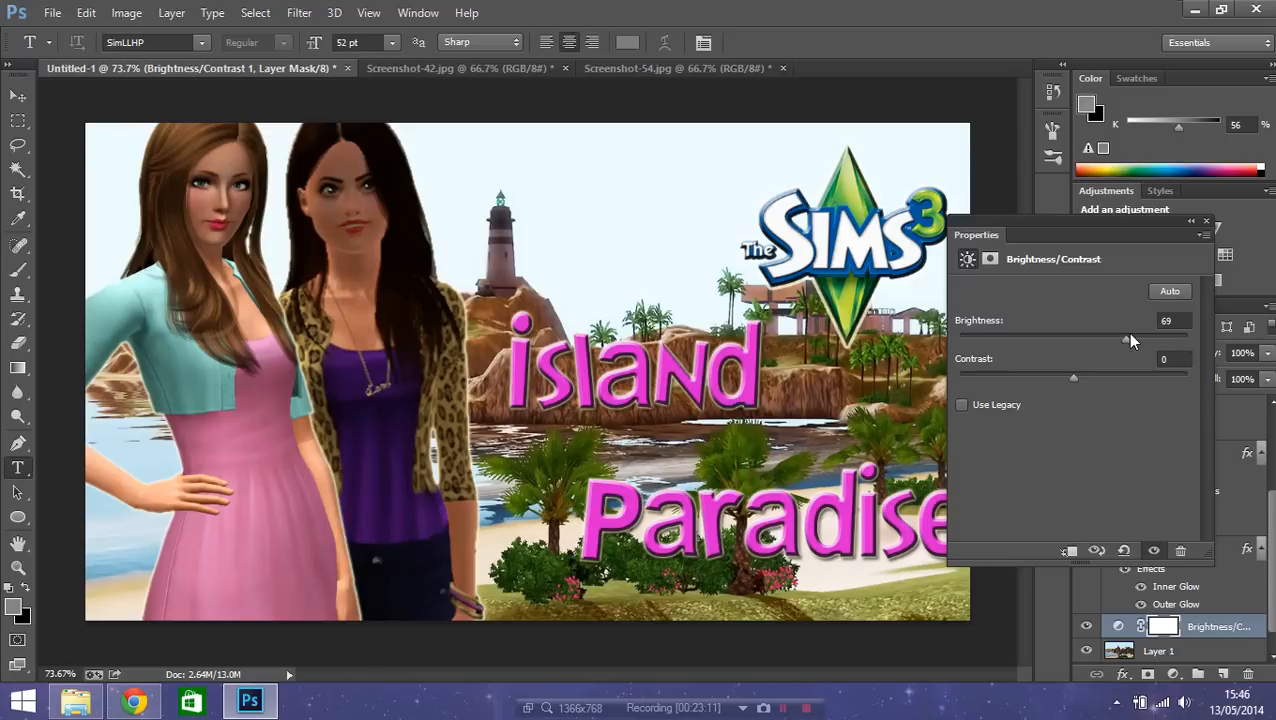
left_click(1206, 222)
- Try the Brightness/Contrast adjustment above Layer 3, Layer 4 and Layer 2 in turn
scroll(1145, 640, "down", 2)
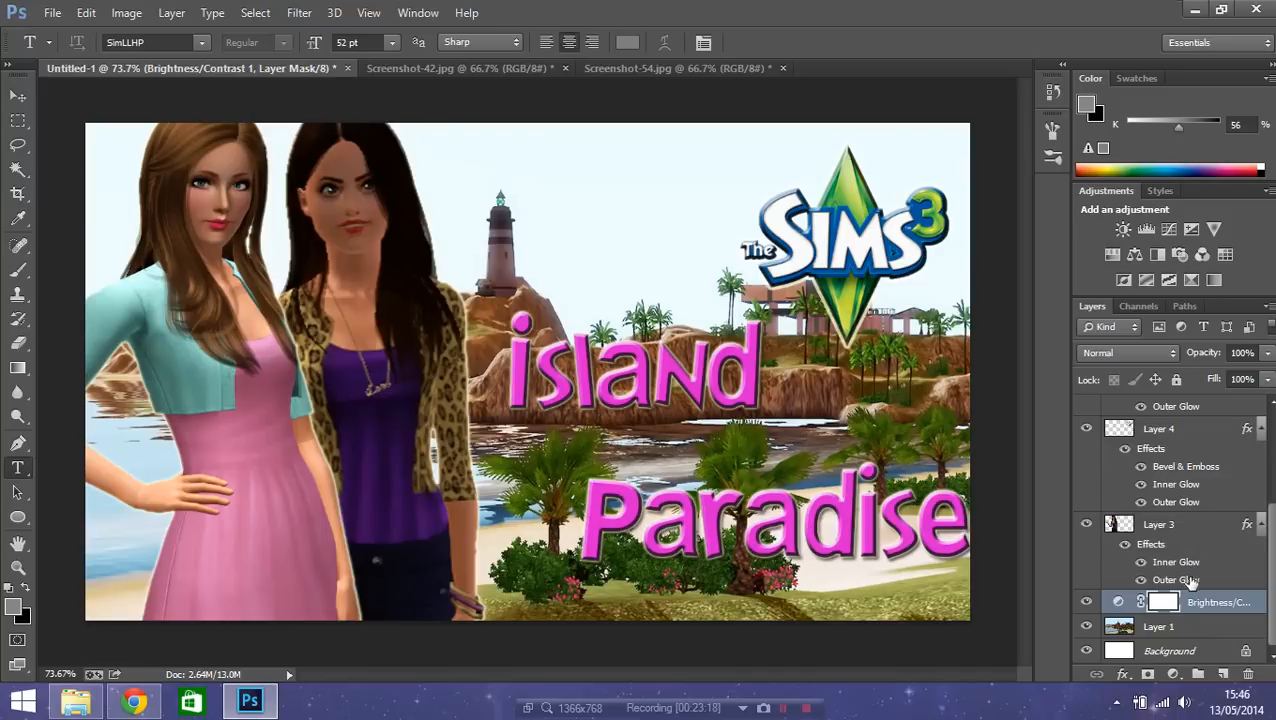
left_click_drag(1185, 606, 1186, 526)
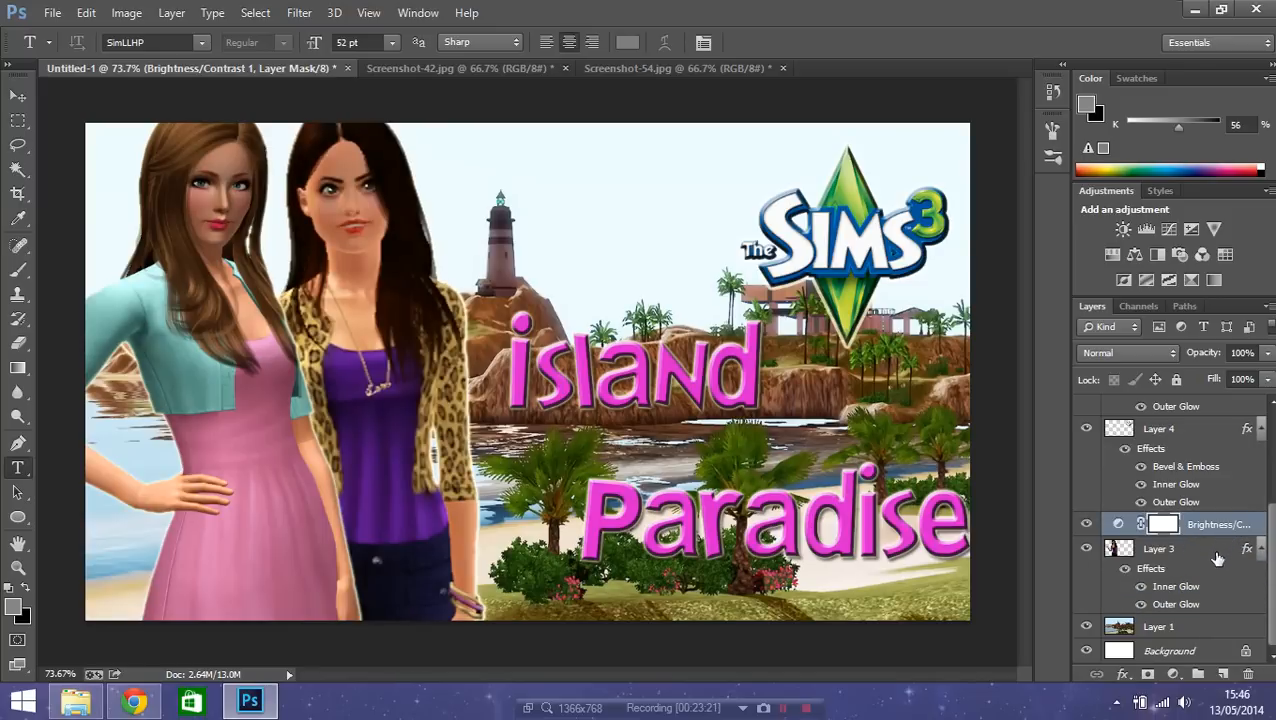
scroll(1273, 590, "up", 4)
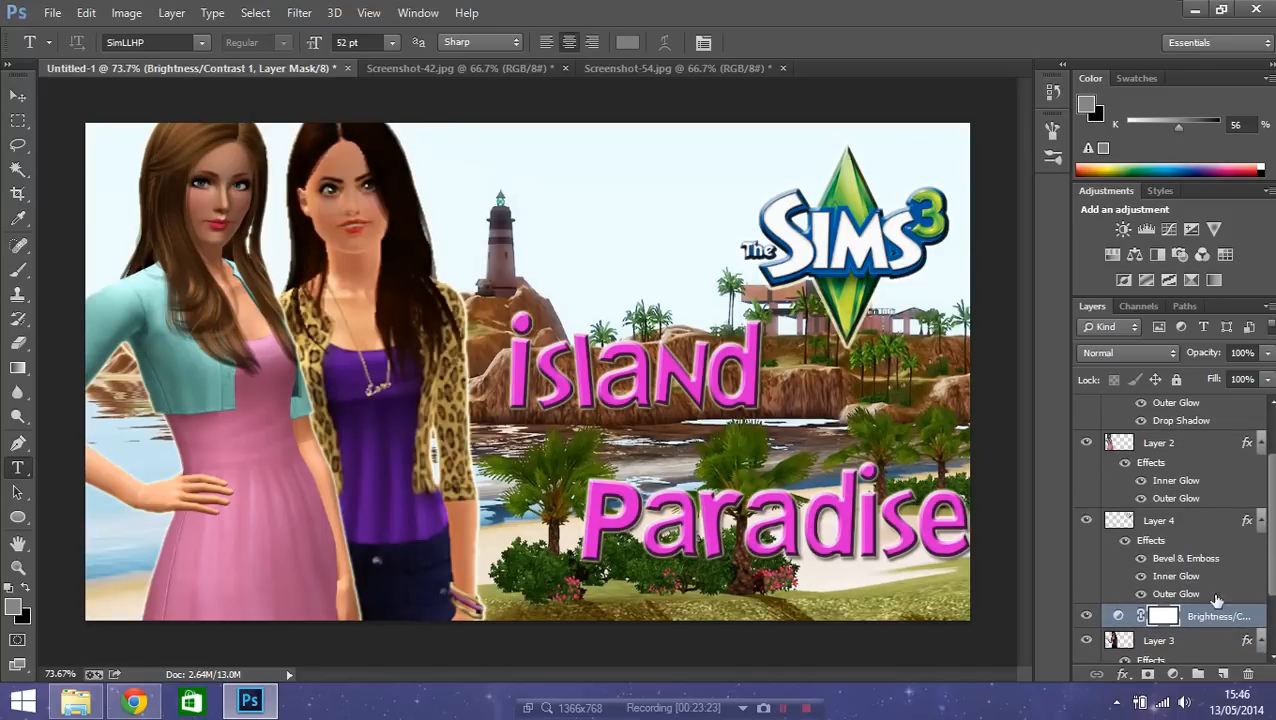
left_click_drag(1190, 523, 1190, 514)
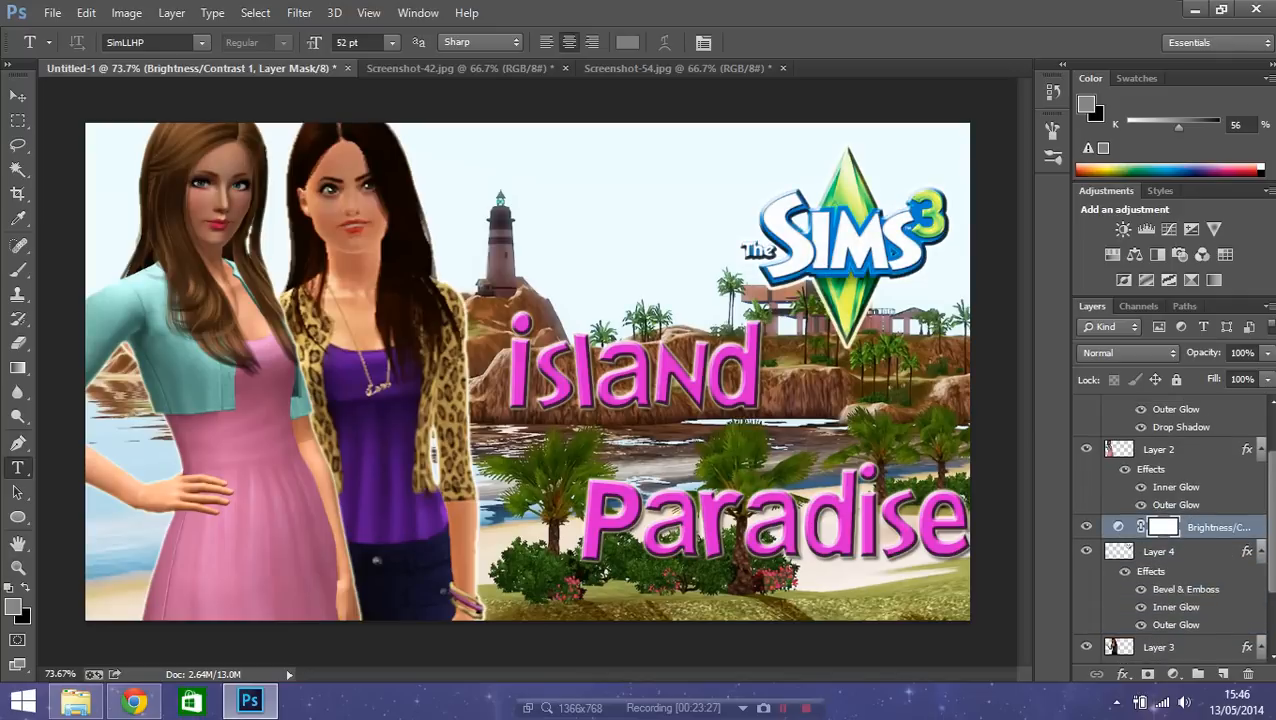
scroll(1200, 485, "up", 2)
left_click_drag(1200, 485, 1199, 490)
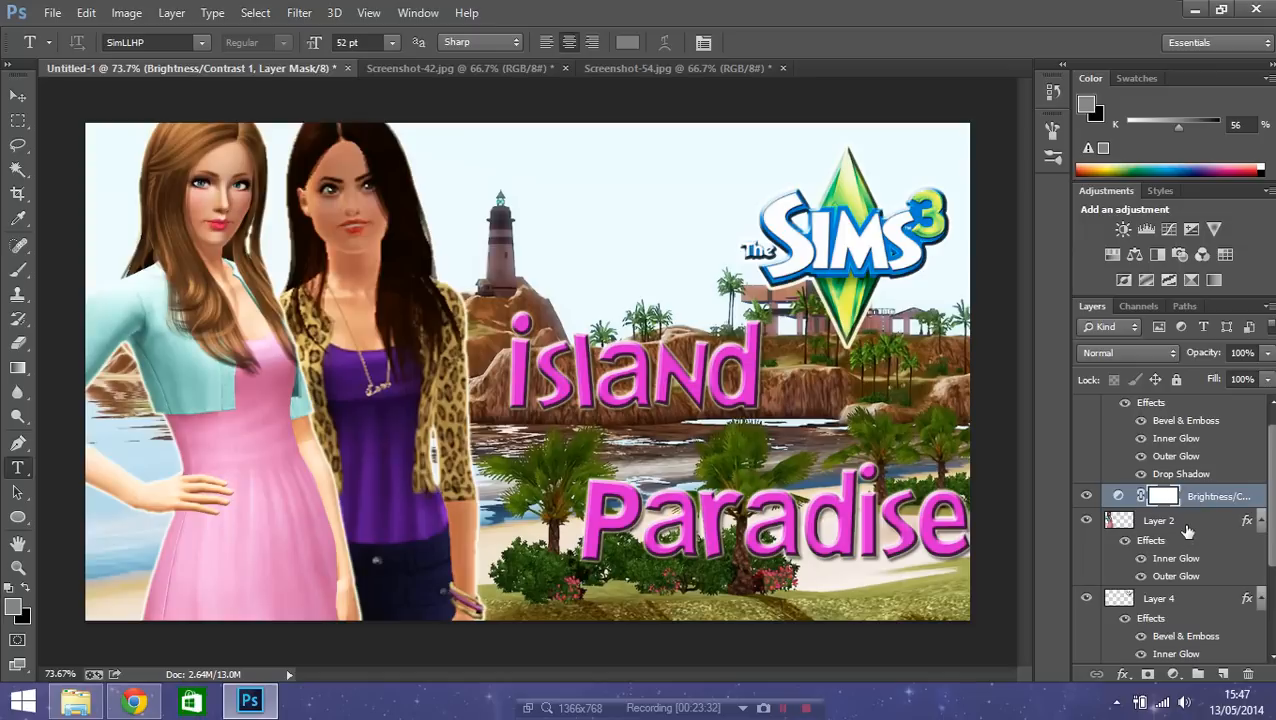
- Move the Brightness/Contrast adjustment back down the layer stack to directly above Layer 1
left_click(1188, 530)
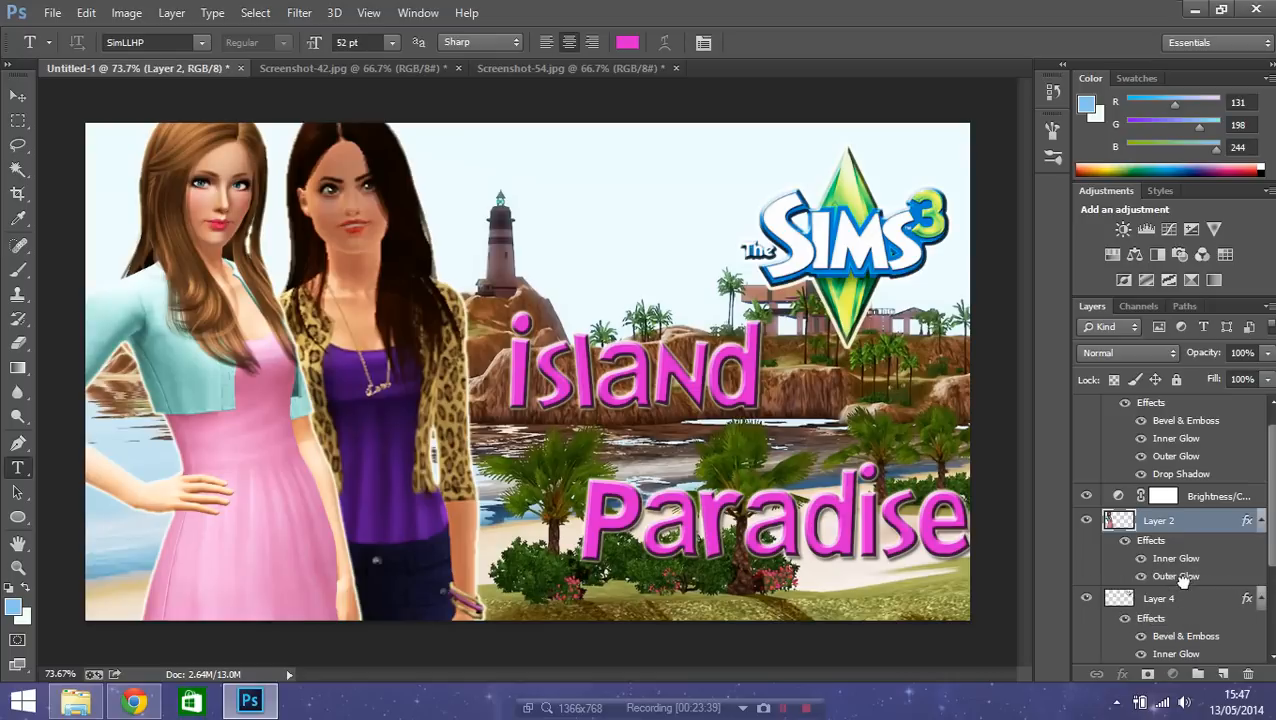
left_click_drag(1183, 582, 1200, 578)
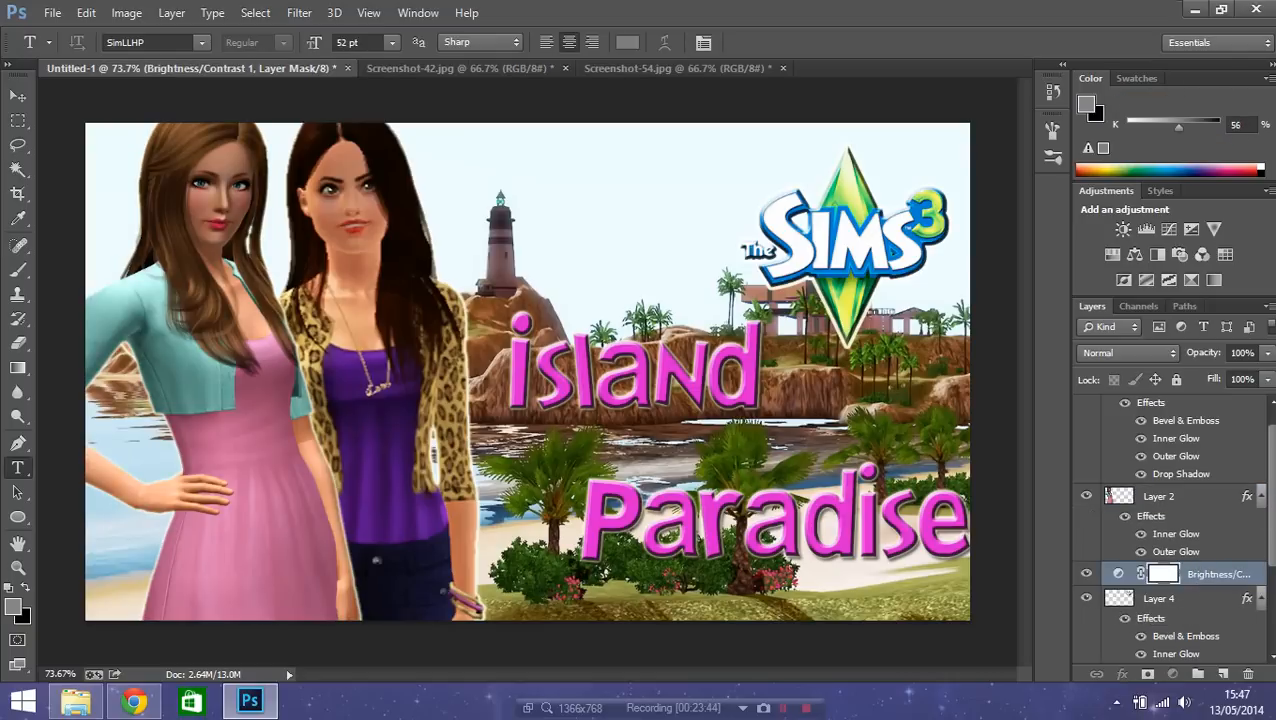
scroll(1200, 560, "down", 2)
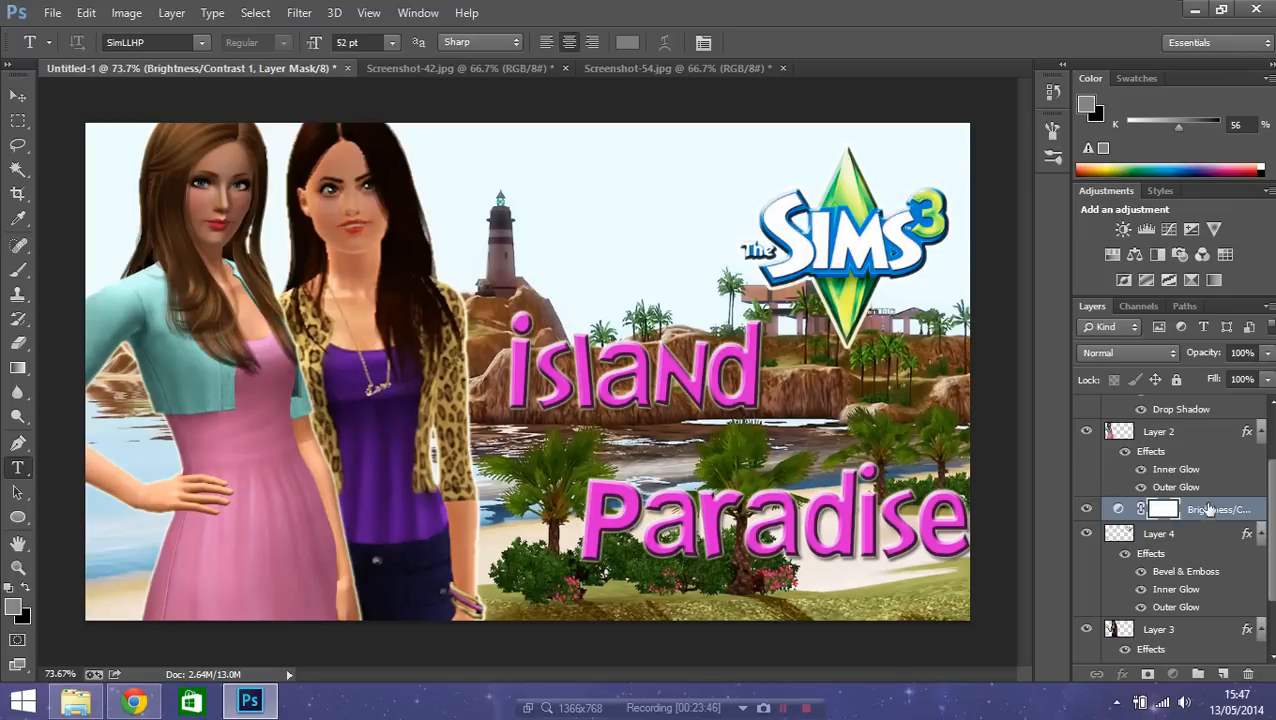
left_click_drag(1207, 514, 1205, 615)
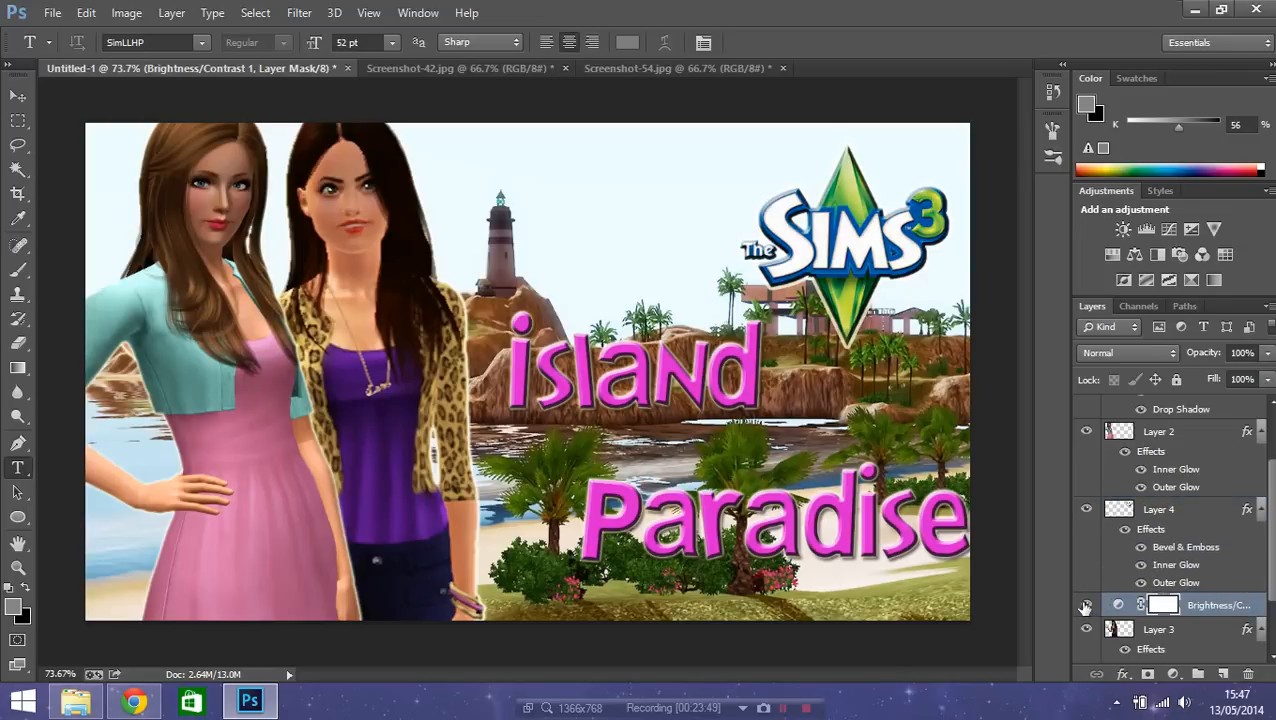
scroll(1262, 600, "down", 3)
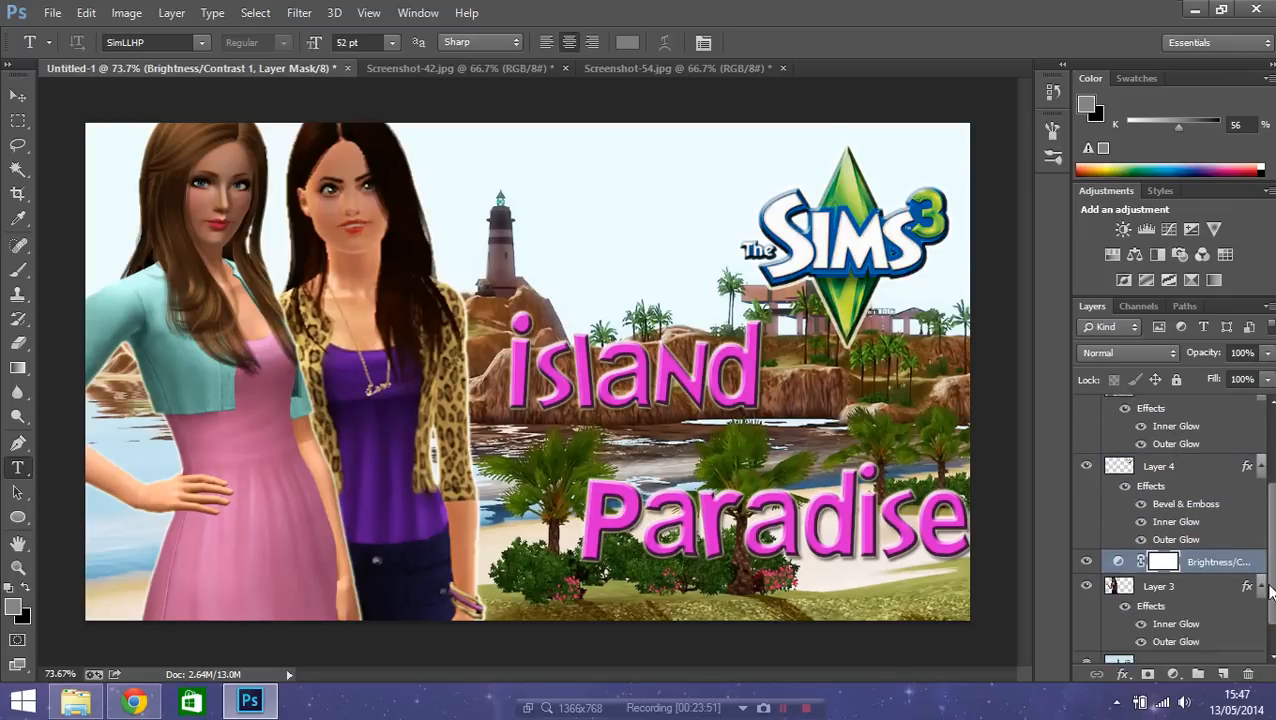
left_click_drag(1216, 531, 1236, 608)
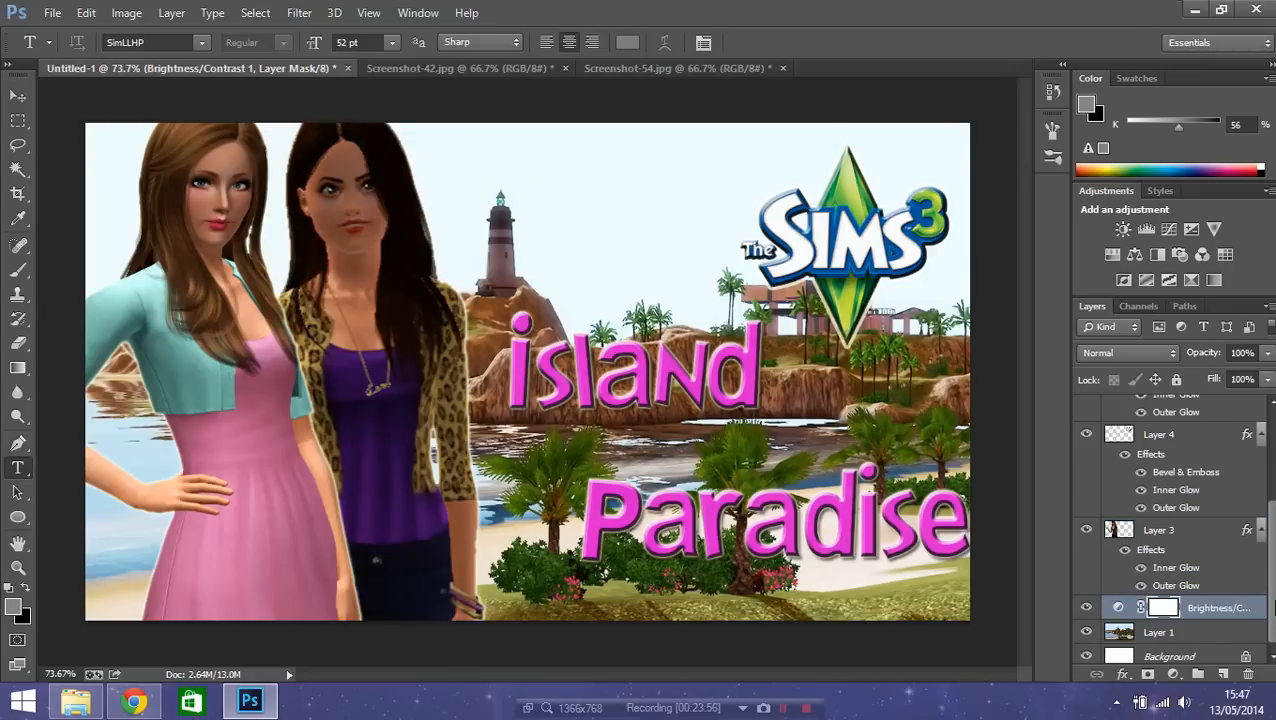
- Add a second Brightness/Contrast adjustment directly above the pink-dress character, Layer 2, with brightness set to 45
scroll(1270, 532, "up", 3)
scroll(1270, 532, "down", 4)
scroll(1243, 537, "up", 7)
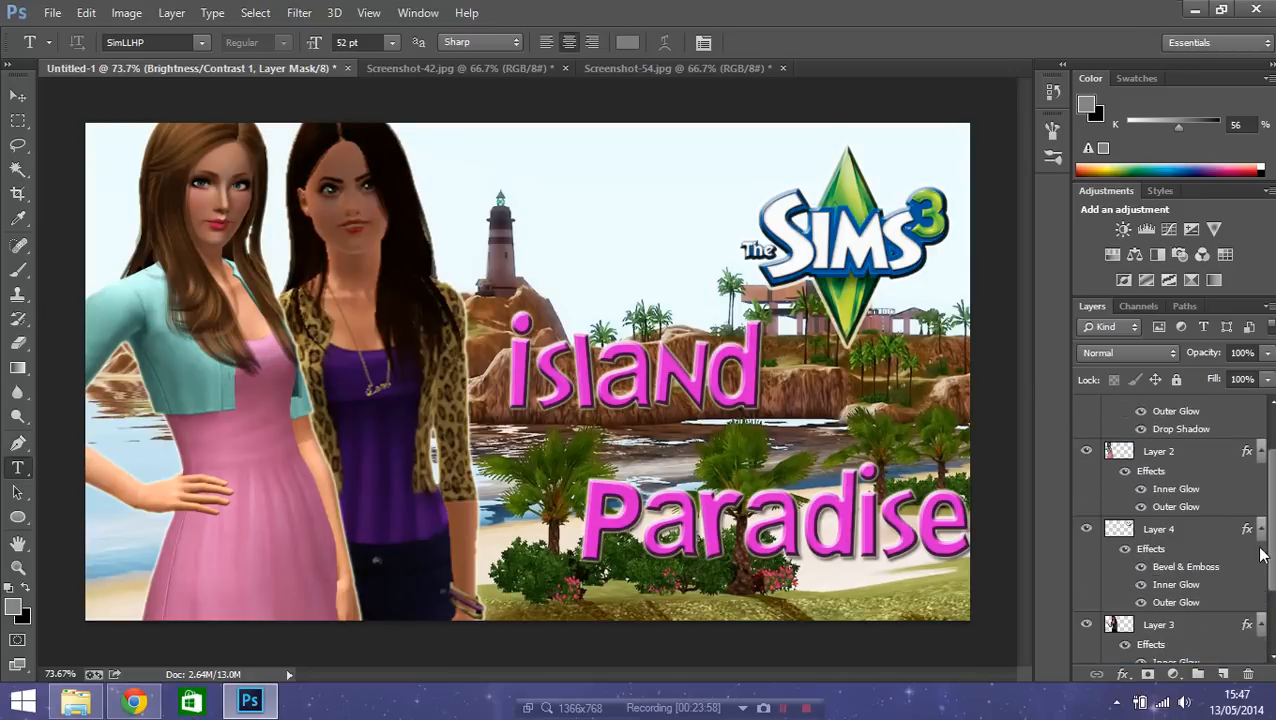
left_click(1193, 488)
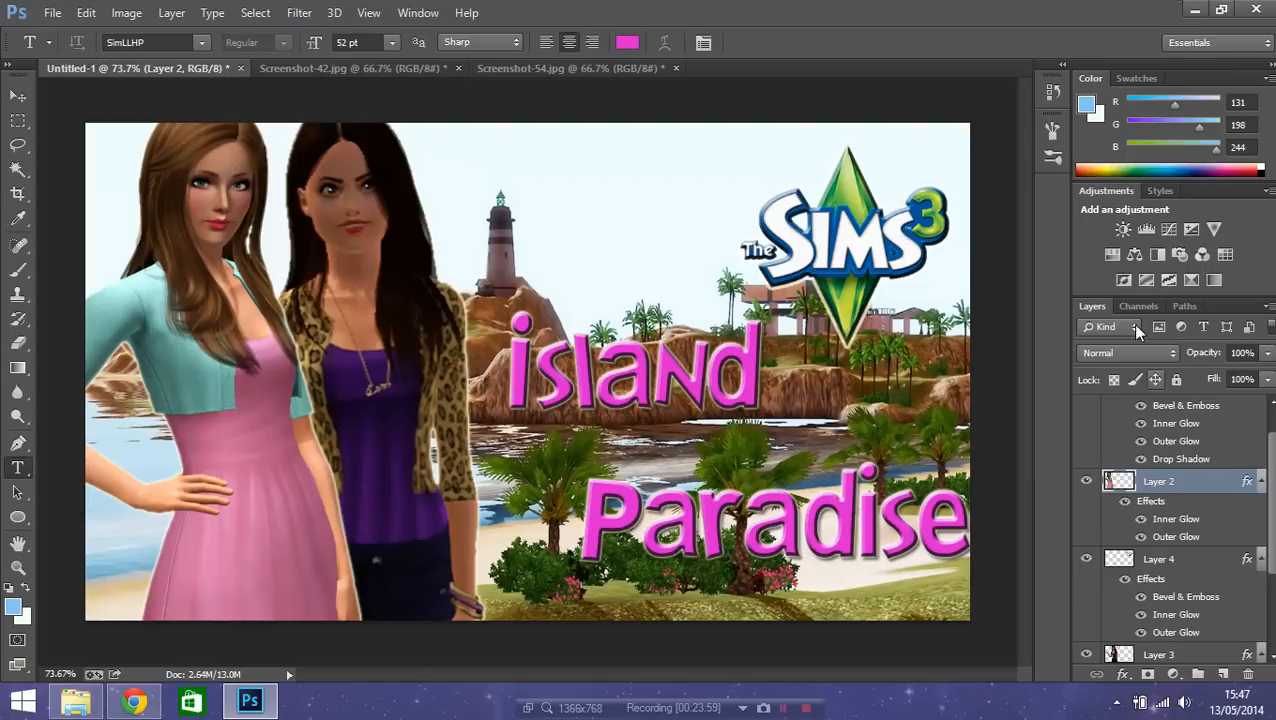
left_click(1122, 229)
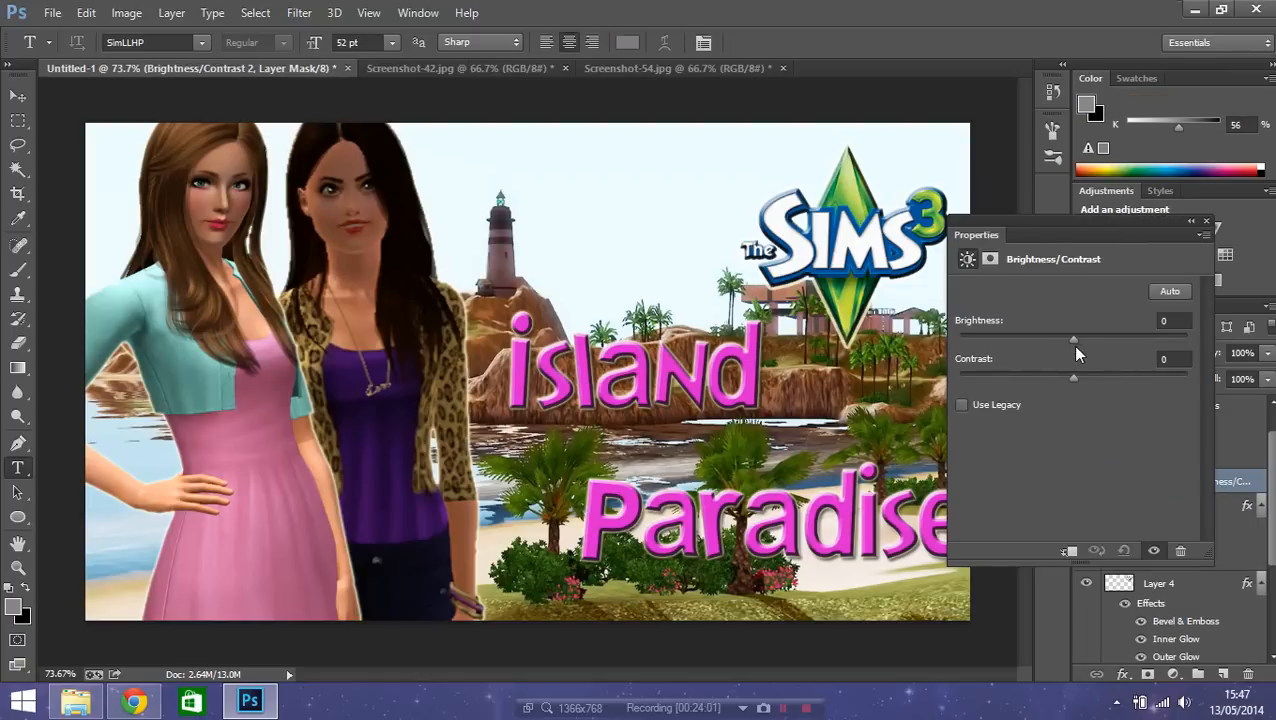
left_click_drag(1077, 338, 1118, 347)
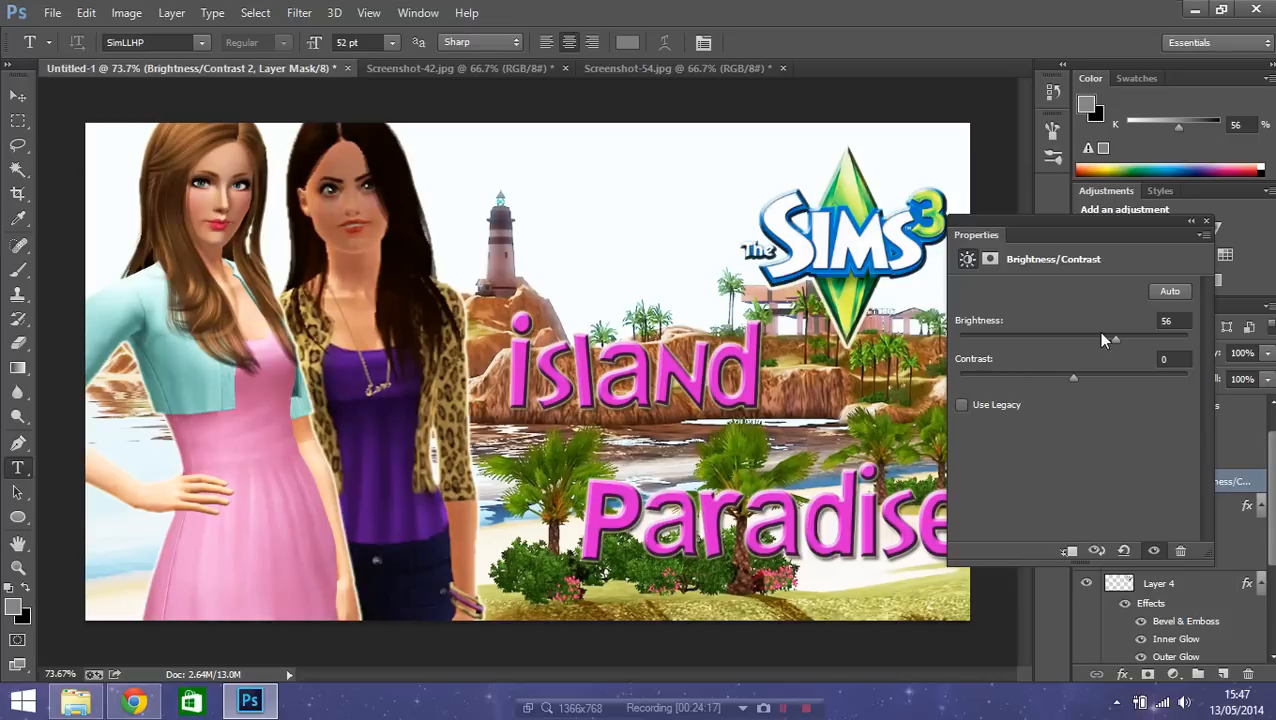
left_click_drag(1115, 340, 1084, 343)
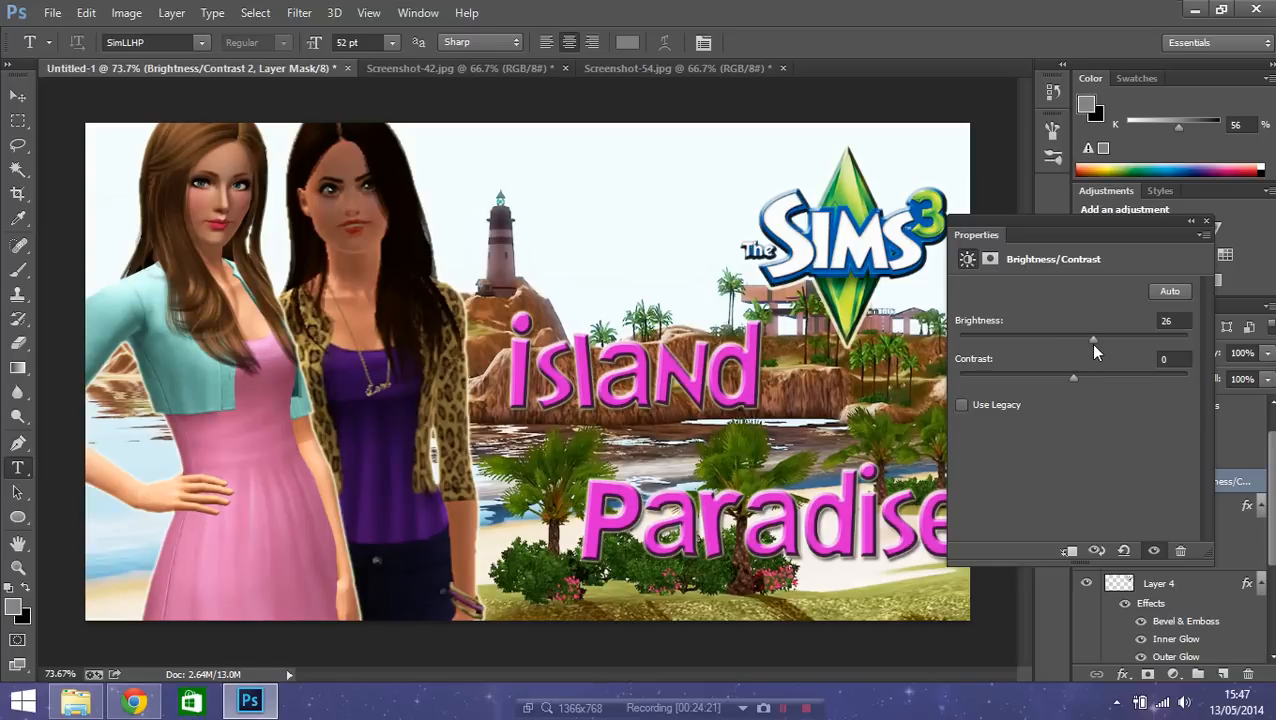
left_click_drag(1093, 341, 1105, 339)
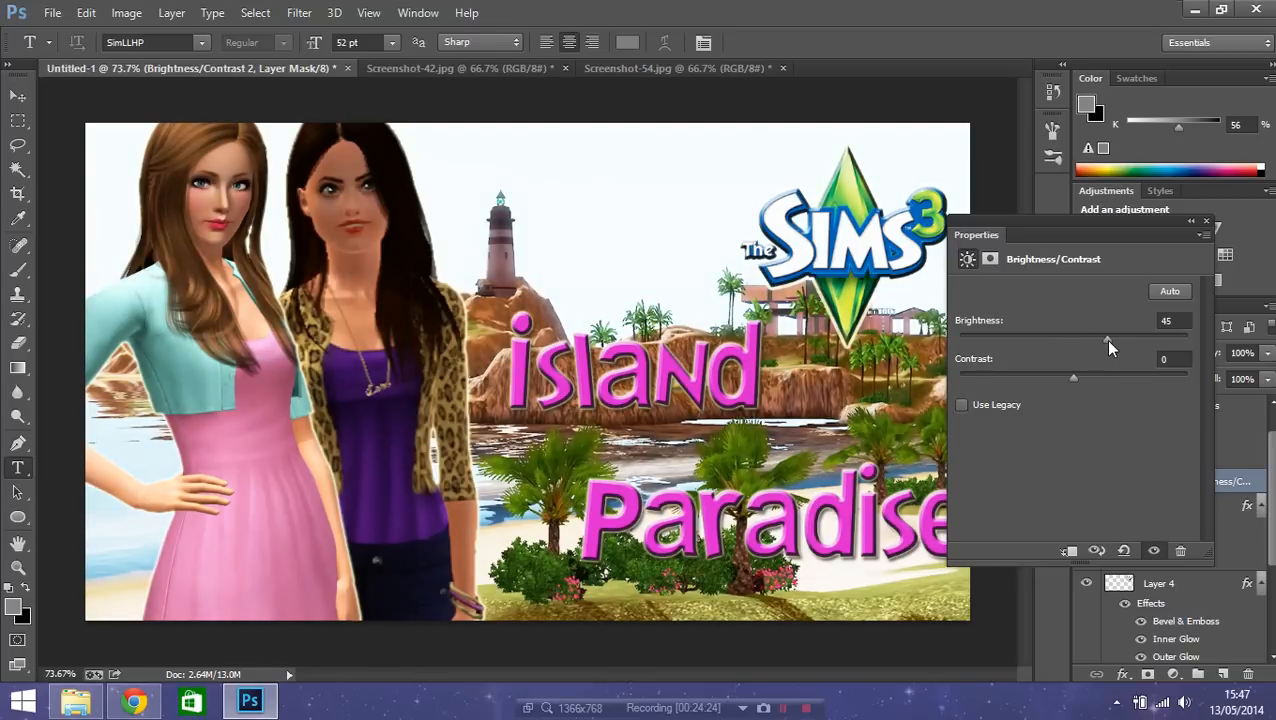
left_click(1206, 221)
- Add a third Brightness/Contrast adjustment directly above the beach's existing one, reducing its brightness to tone the background down
scroll(1170, 530, "down", 3)
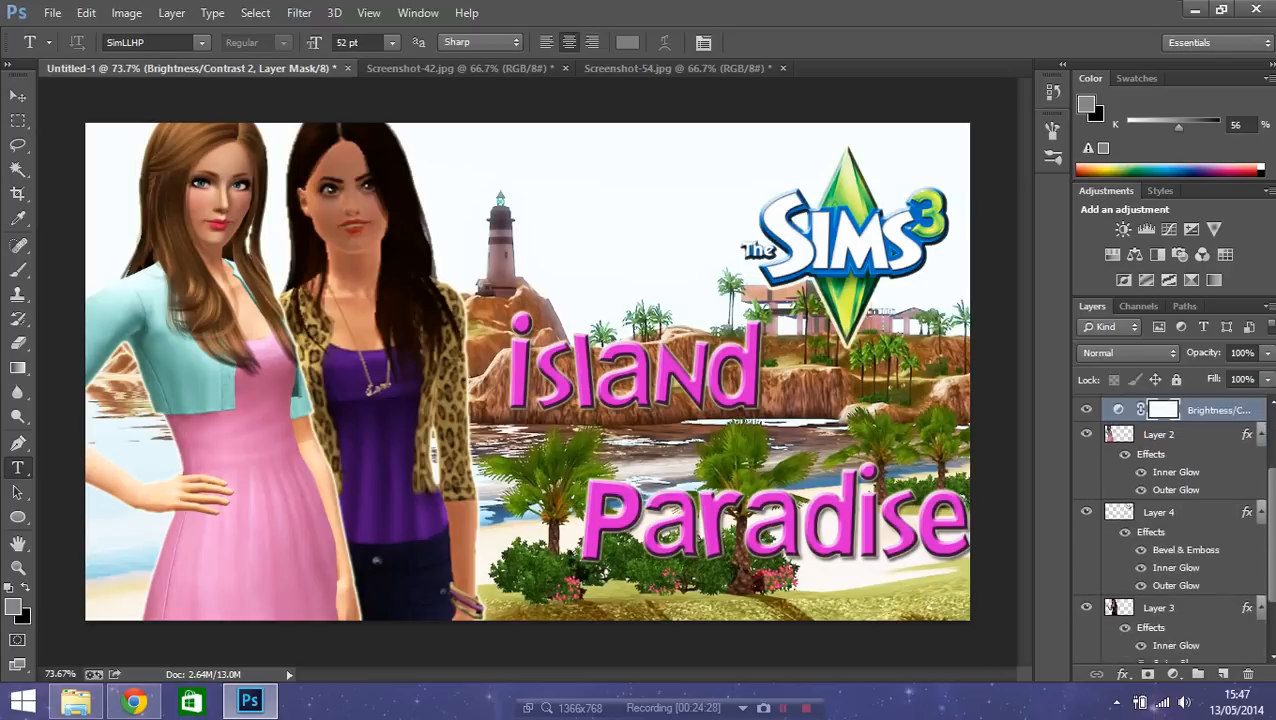
scroll(1170, 530, "down", 3)
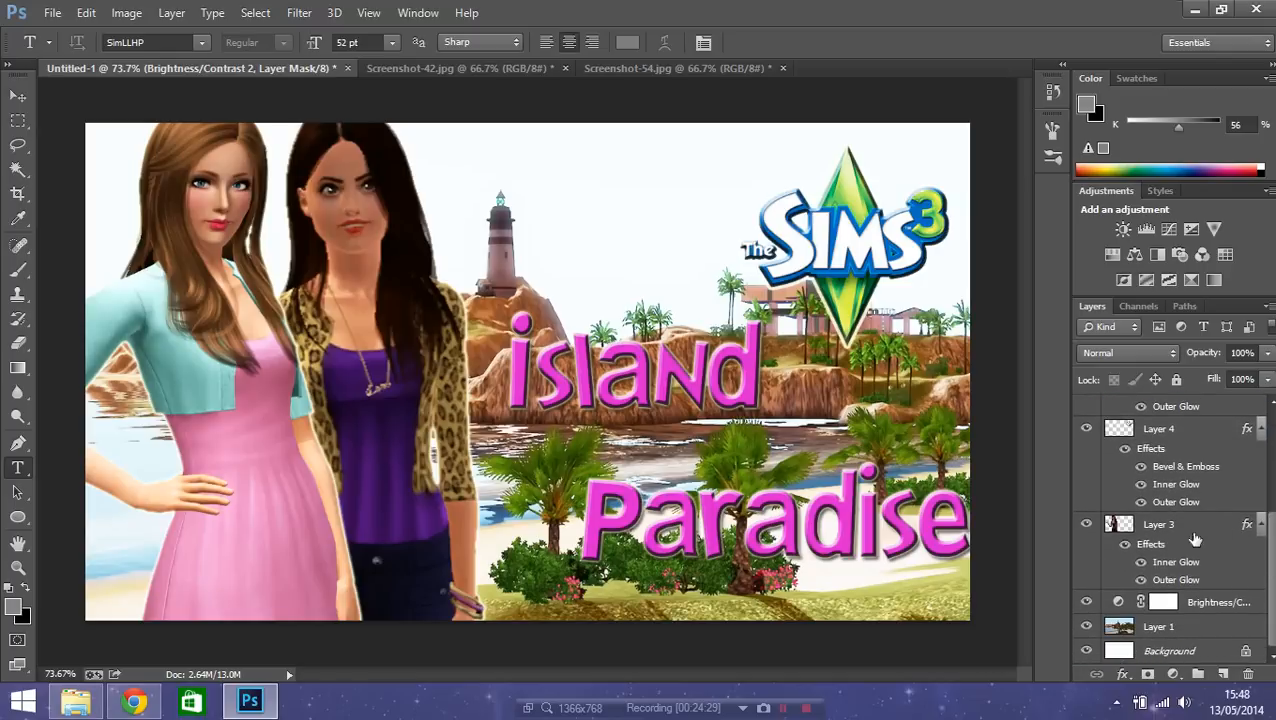
left_click(1203, 612)
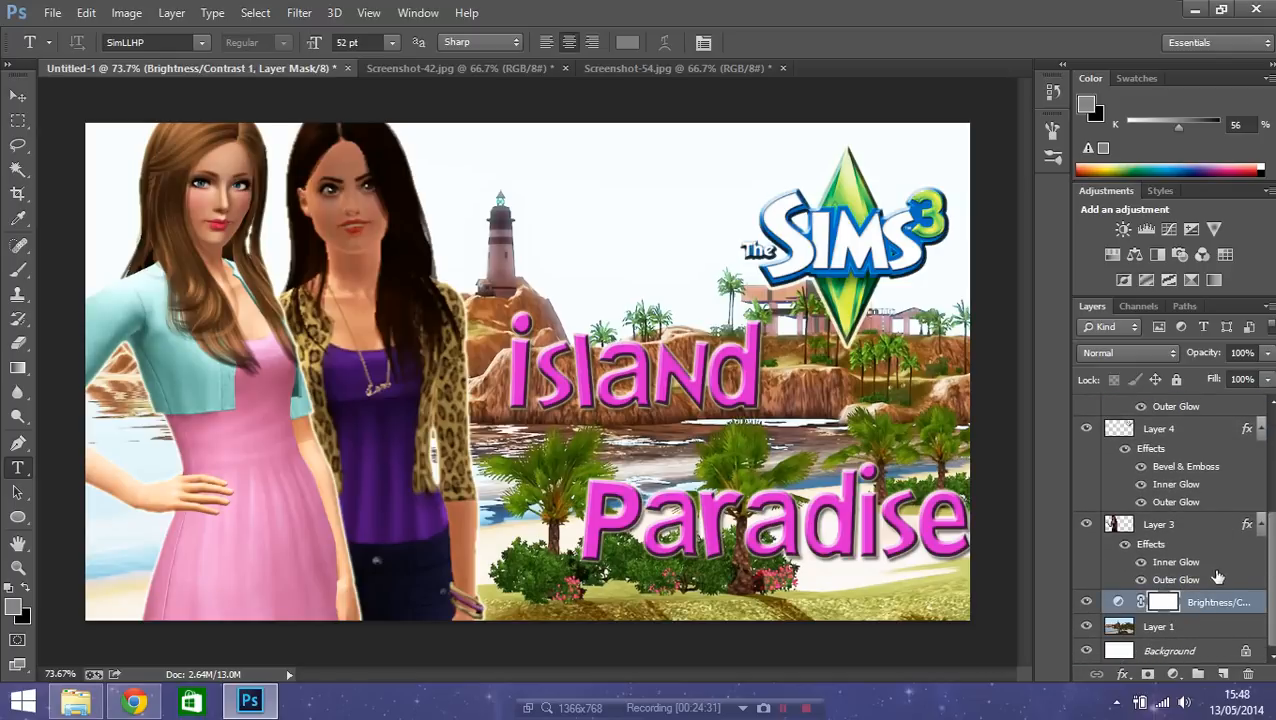
left_click(1121, 229)
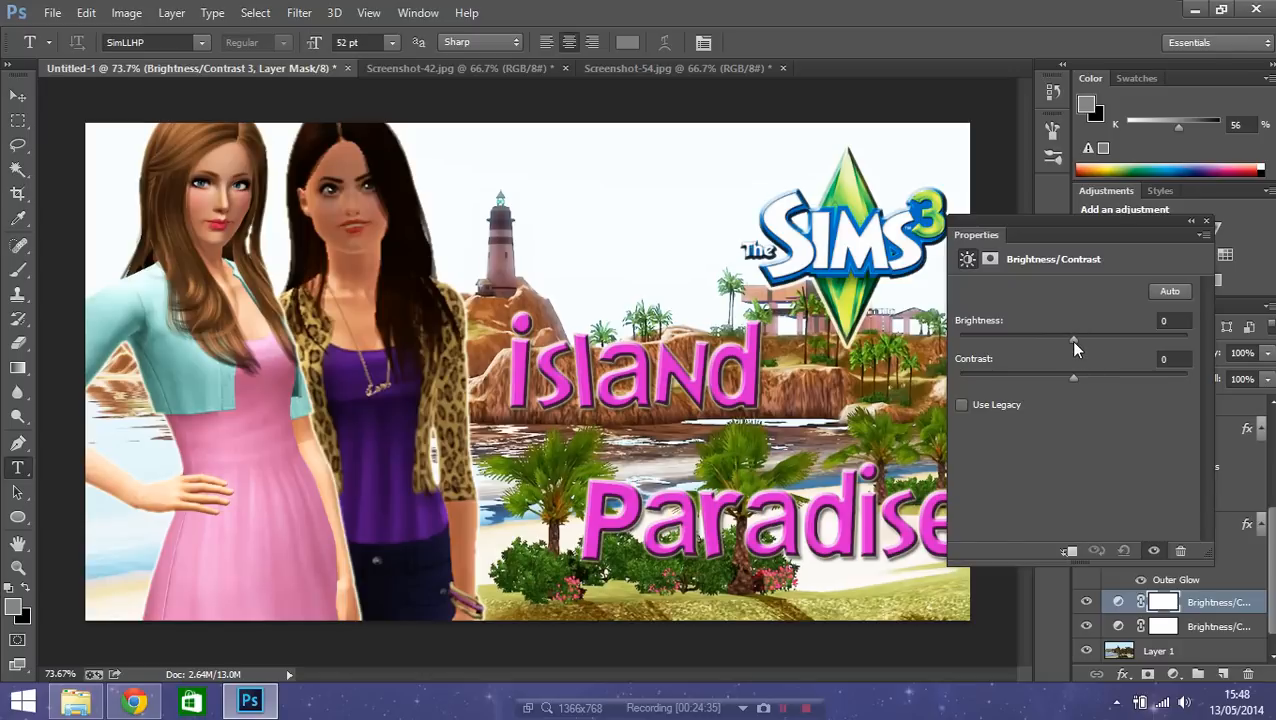
left_click_drag(1073, 338, 1023, 341)
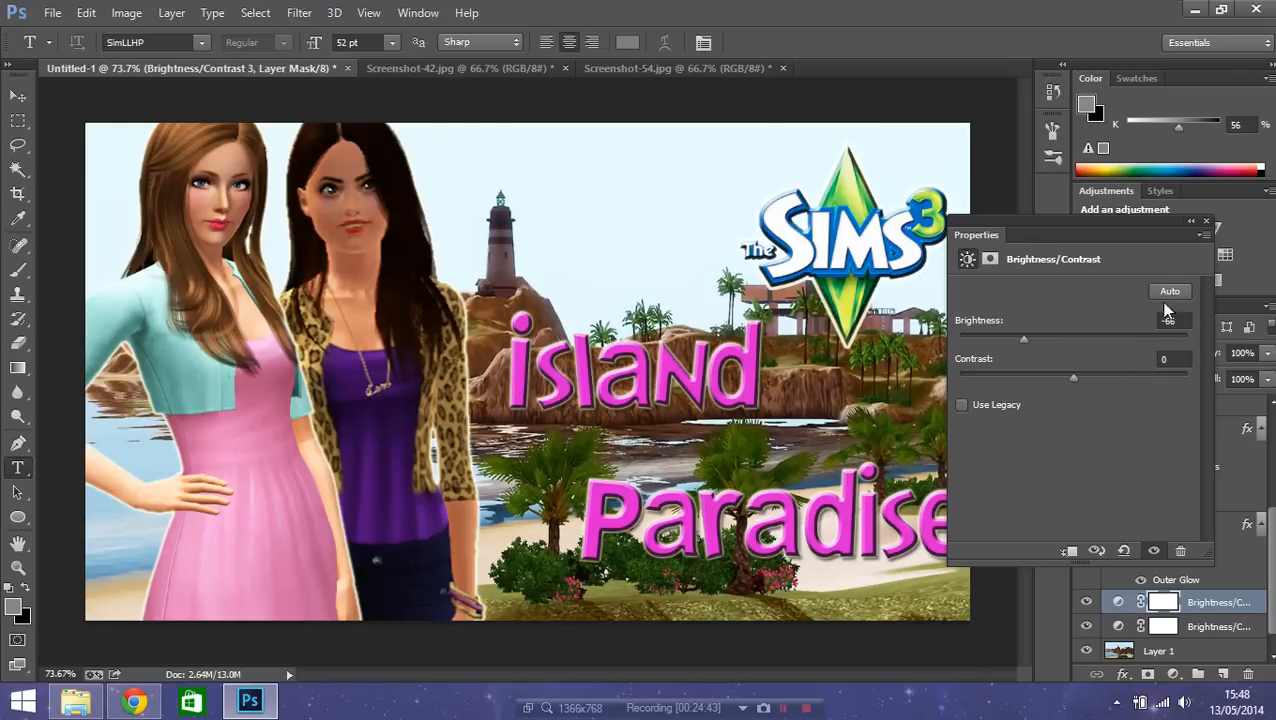
left_click_drag(1024, 338, 1033, 338)
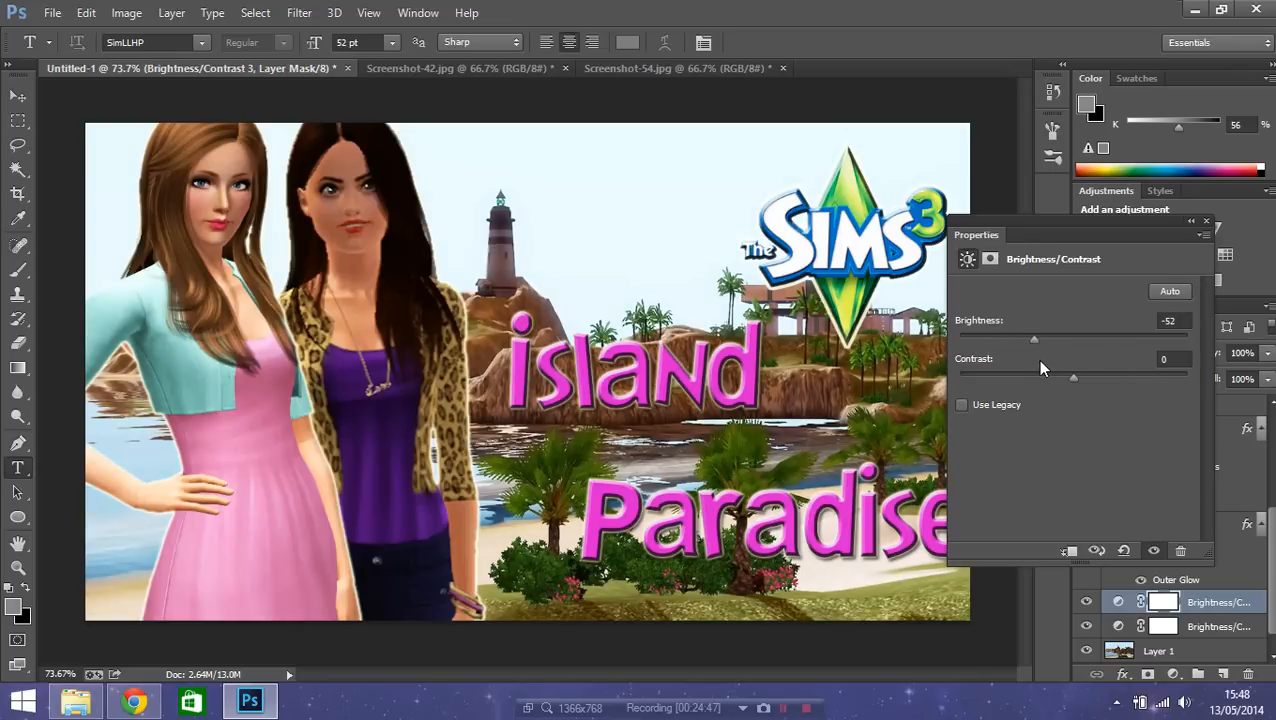
left_click_drag(1041, 340, 1053, 341)
left_click(1207, 222)
scroll(1273, 543, "down", 1)
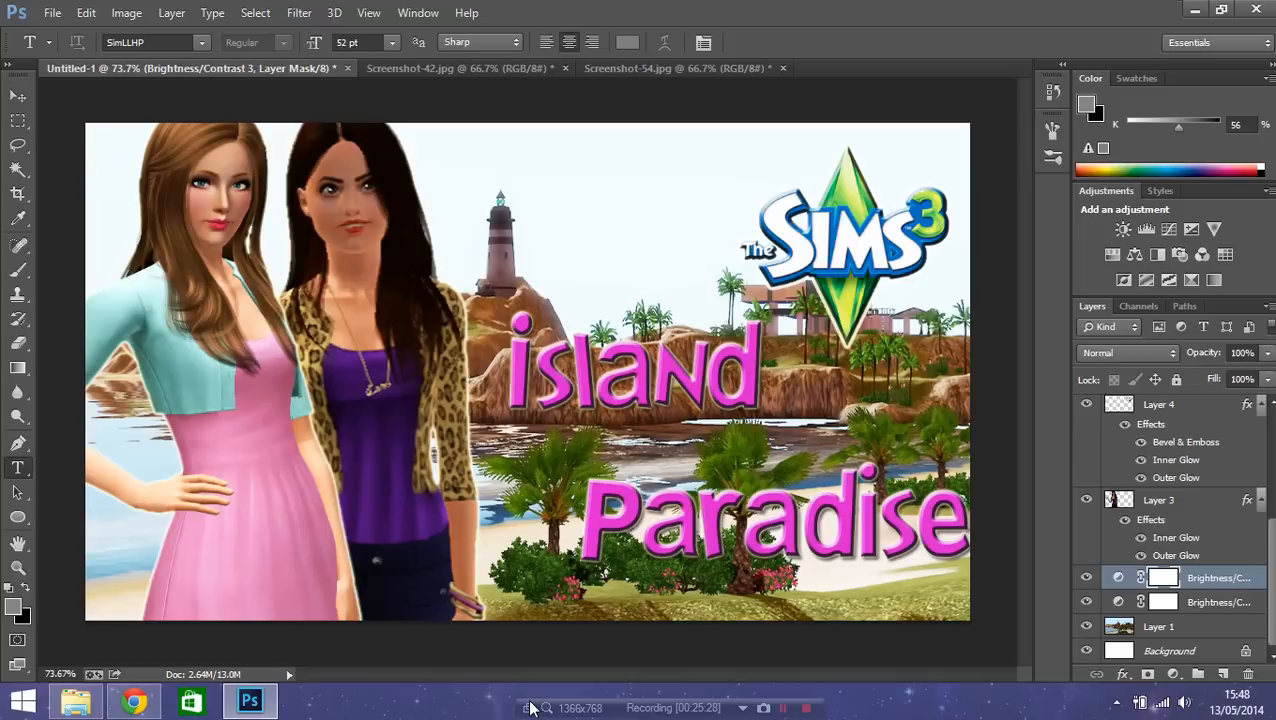
- Close the Screenshot-54.jpg and Screenshot-42.jpg documents without saving their changes
left_click(477, 68)
left_click(650, 68)
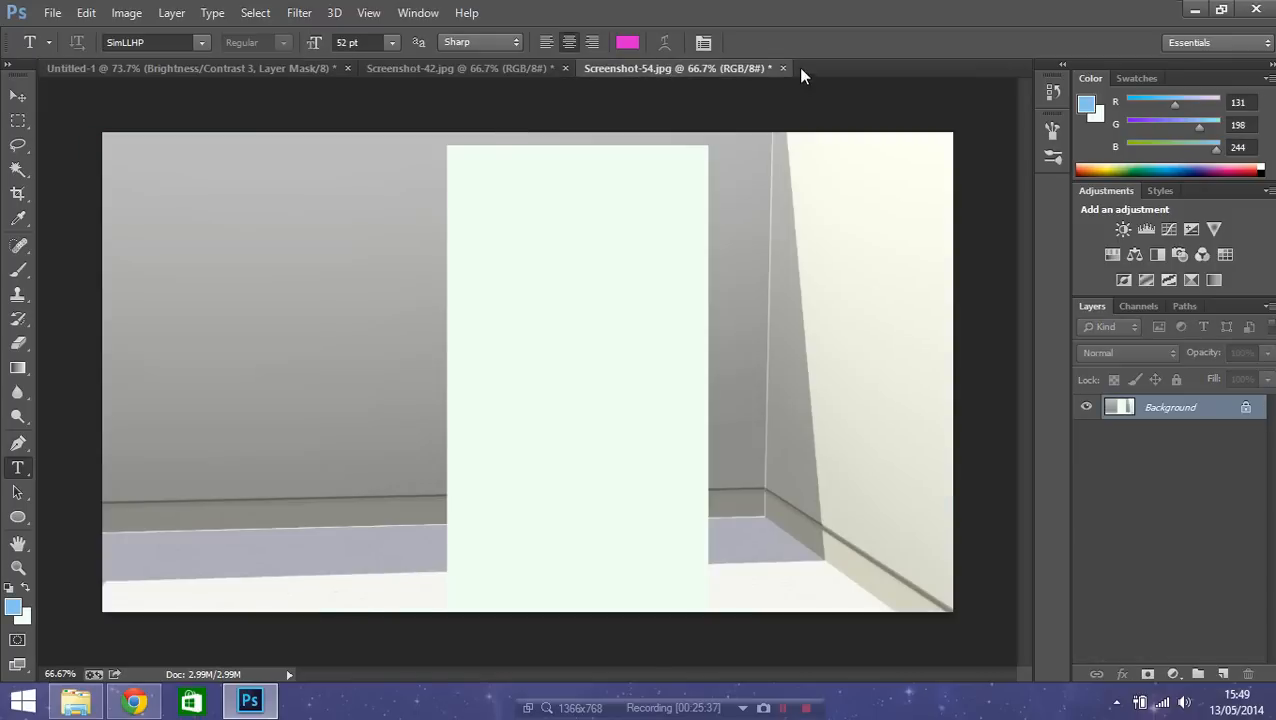
left_click(783, 68)
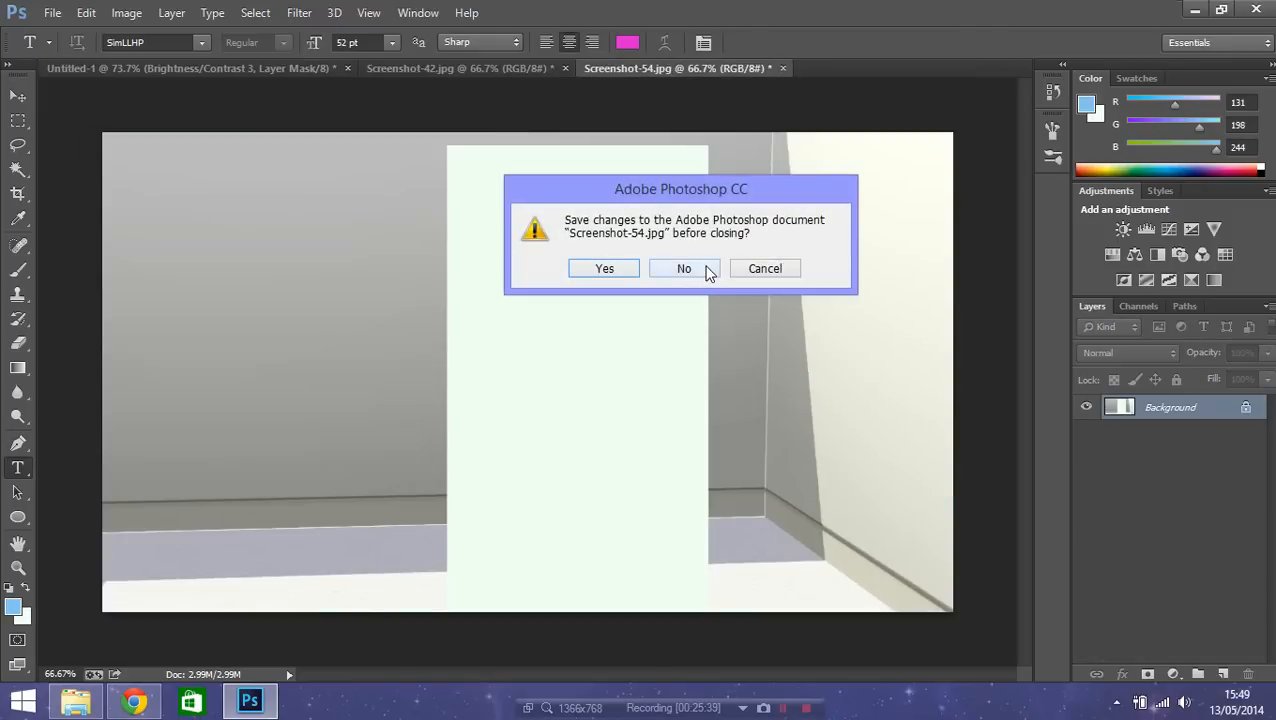
left_click(706, 272)
left_click(565, 68)
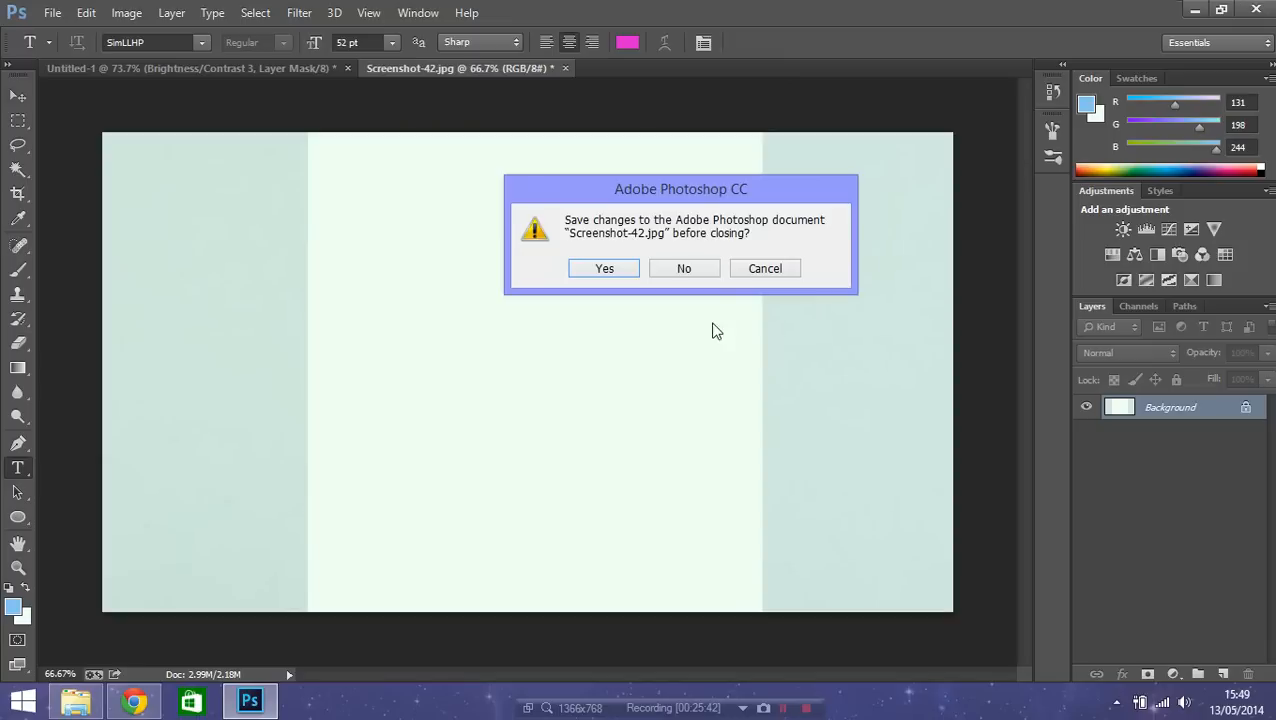
left_click(692, 268)
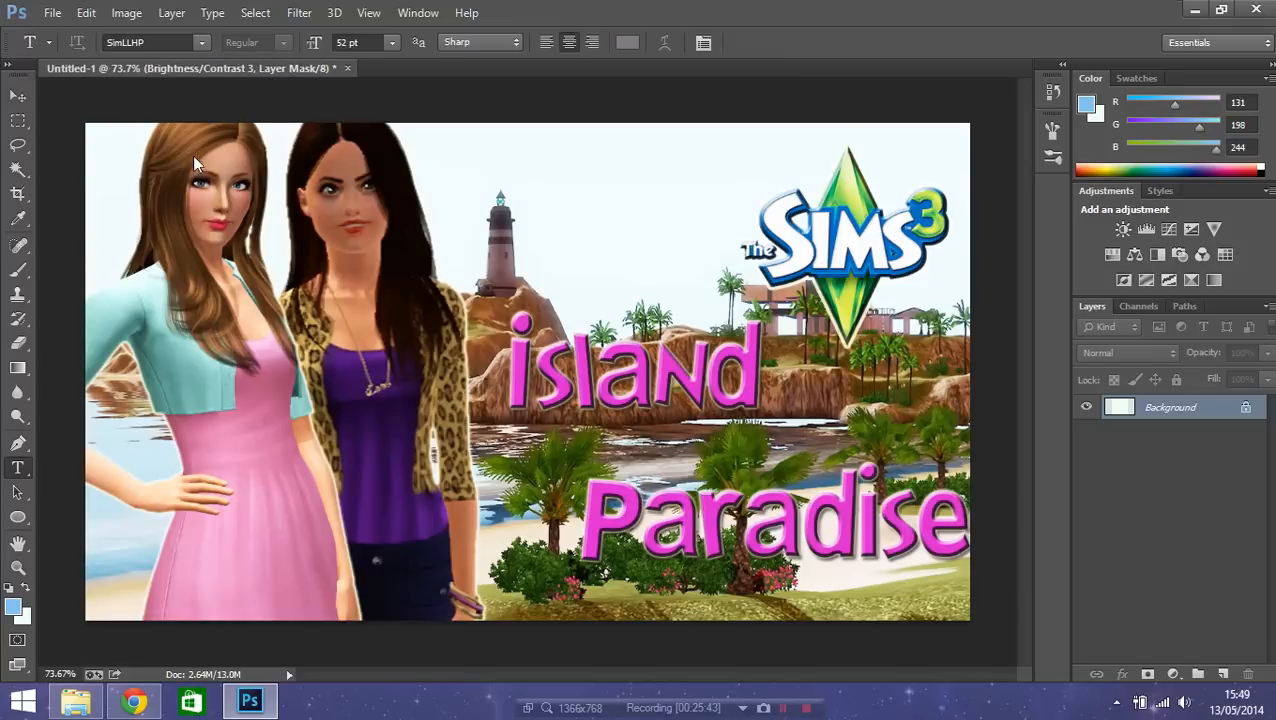
- Start a new document with white background contents and enter its width in pixels
left_click(52, 13)
left_click(55, 34)
key("Tab")
key("Tab")
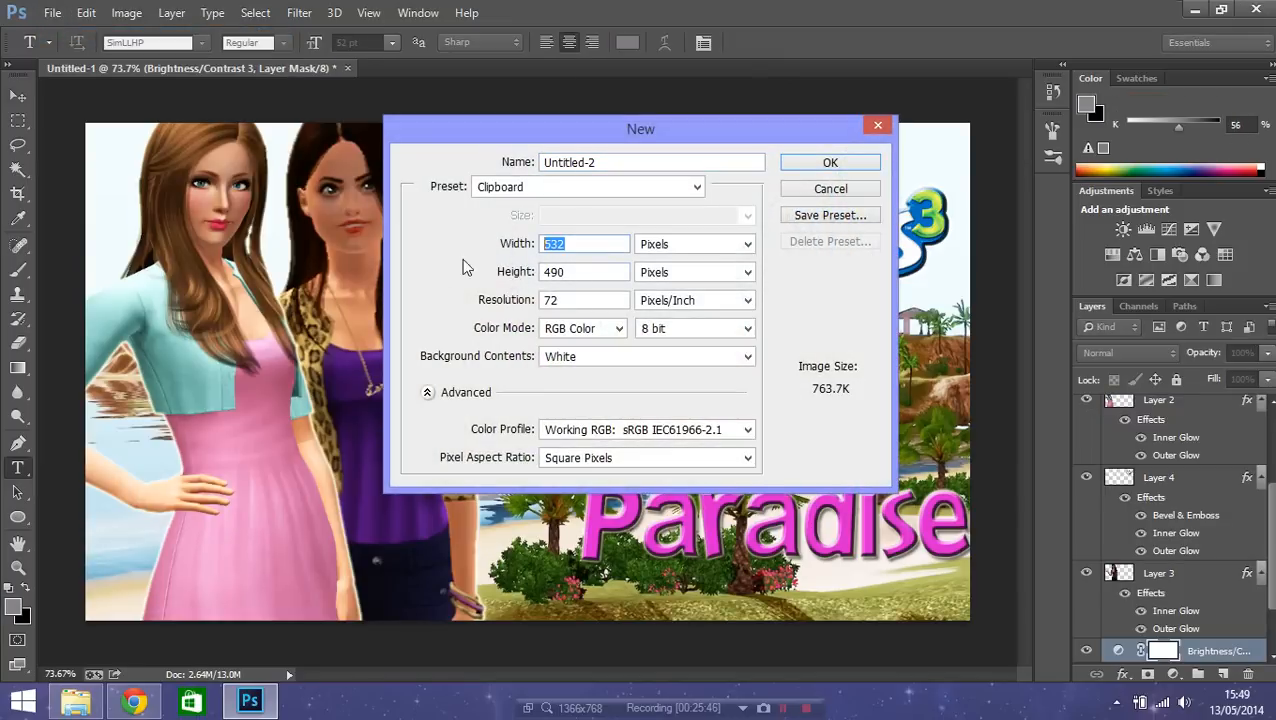
type("1")
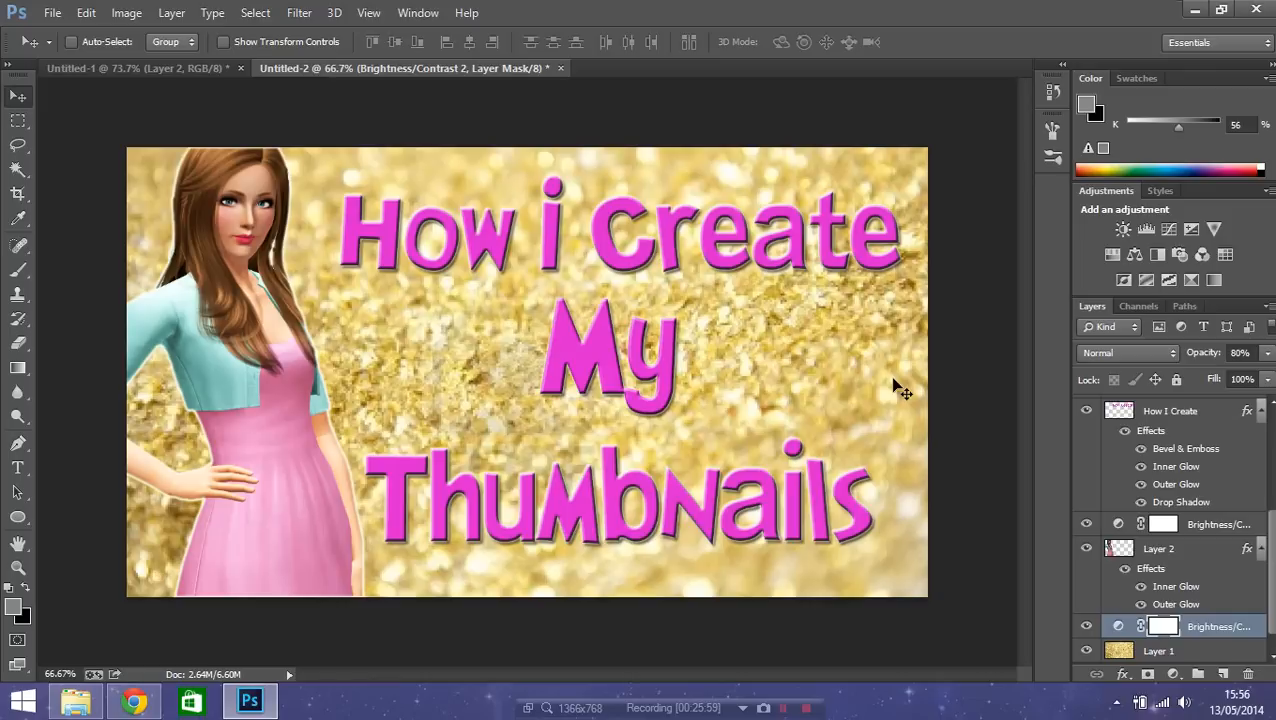
- Examine the layer stack of the gold glitter thumbnail, including its background, character, Brightness/Contrast adjustments and title layers with their effects
scroll(1199, 653, "down", 1)
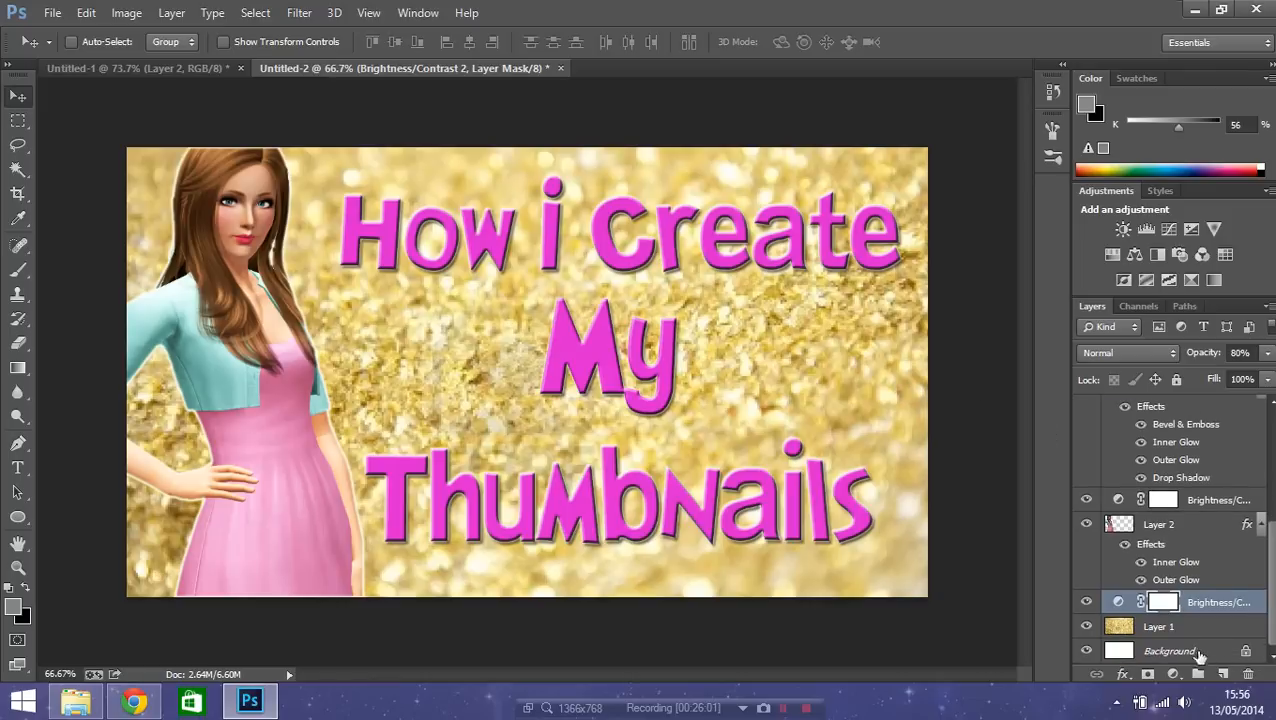
left_click(1195, 628)
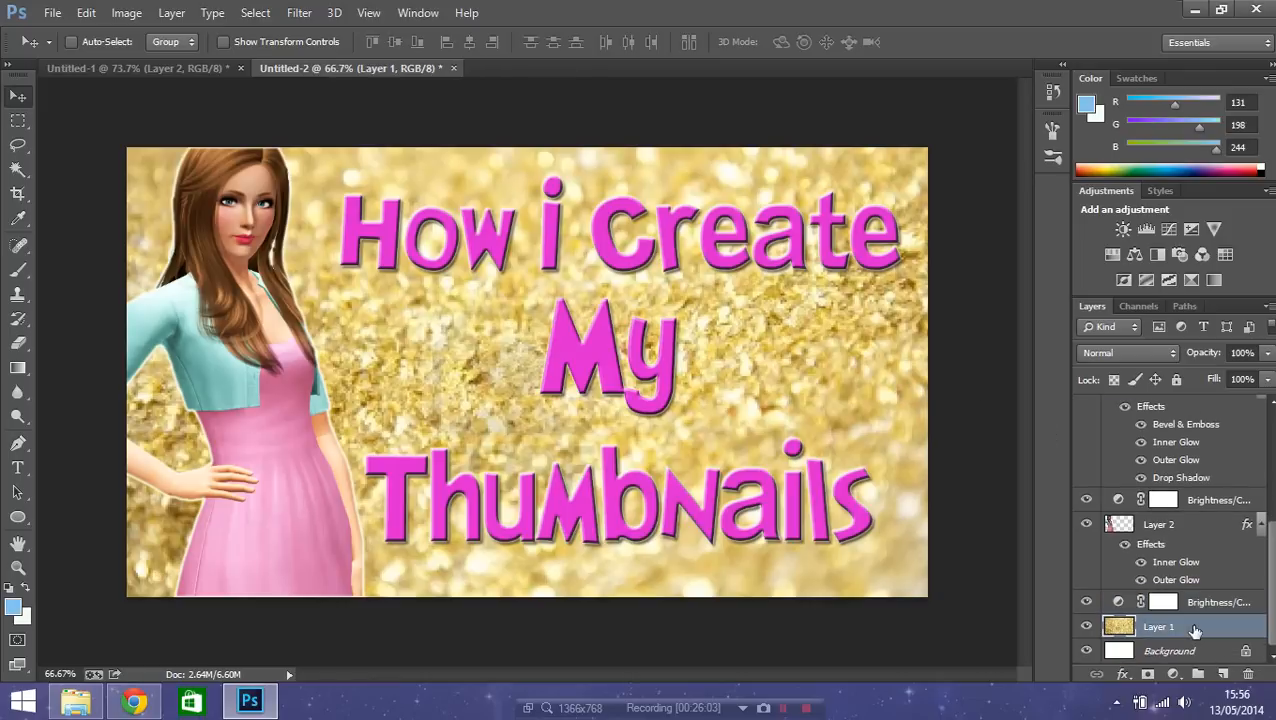
scroll(1228, 569, "up", 3)
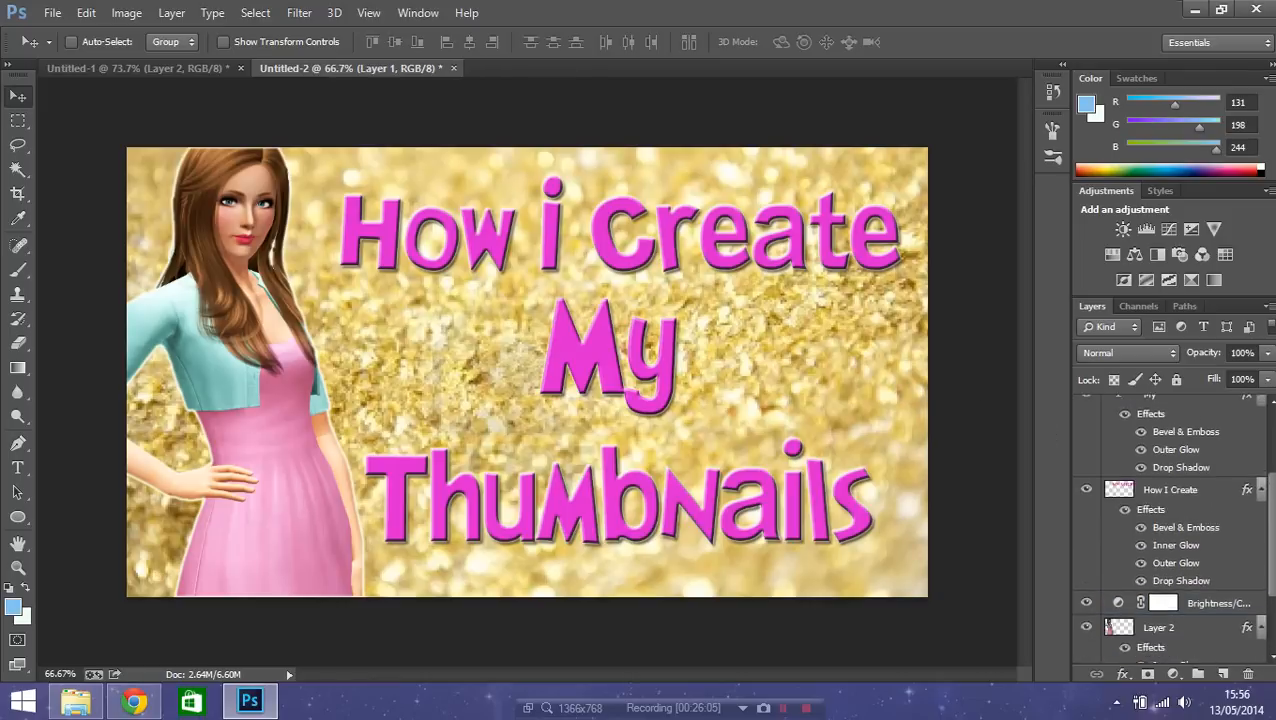
left_click(1222, 583)
scroll(1218, 605, "down", 3)
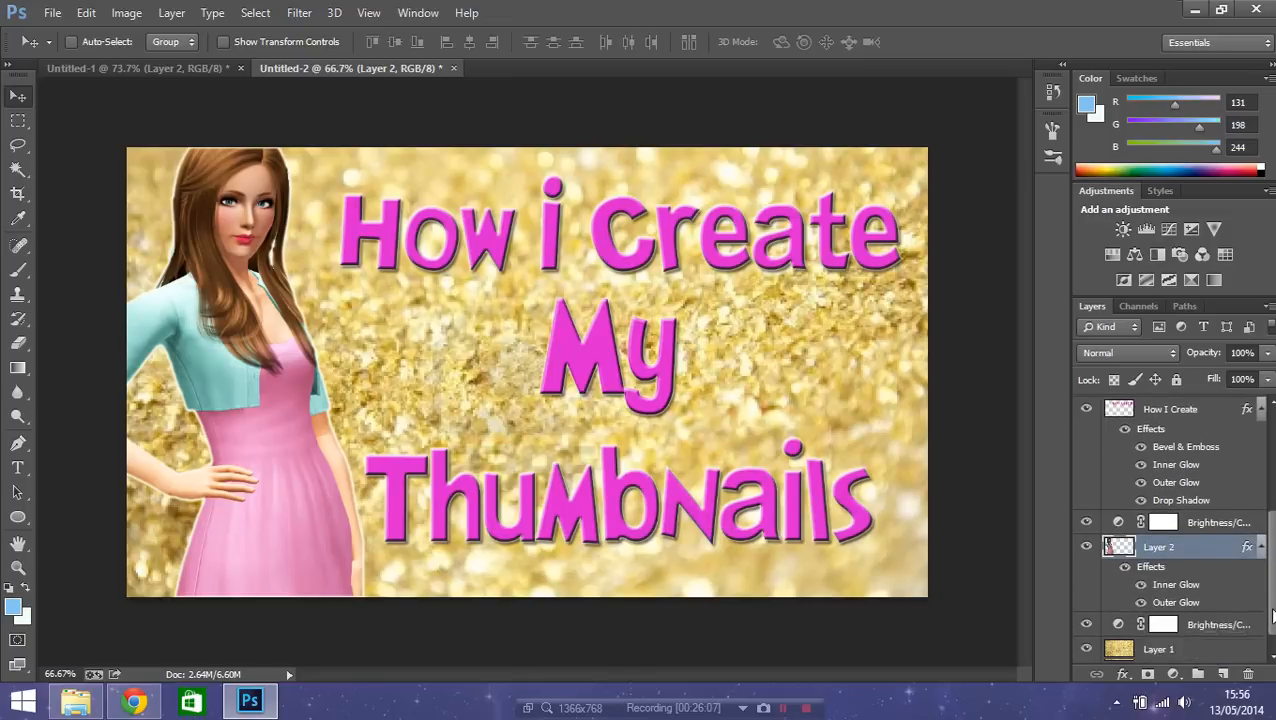
left_click(1212, 608)
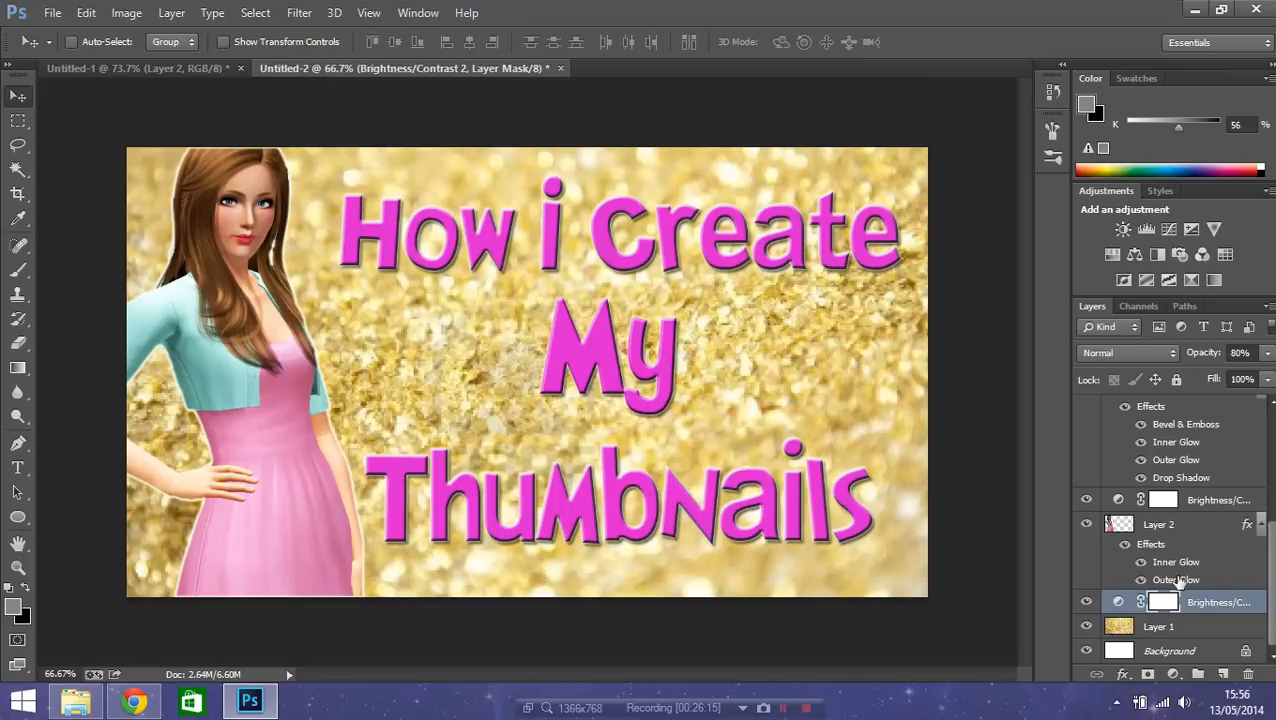
left_click_drag(1268, 614, 1264, 495)
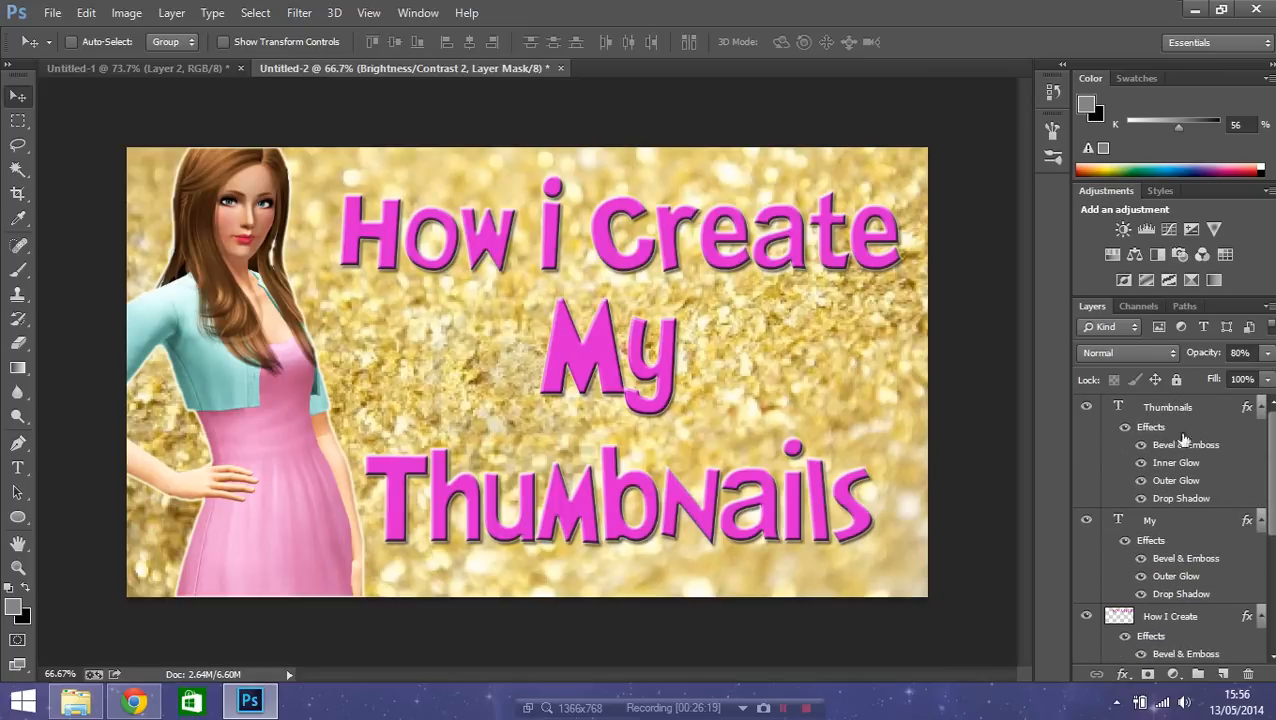
scroll(1180, 530, "down", 3)
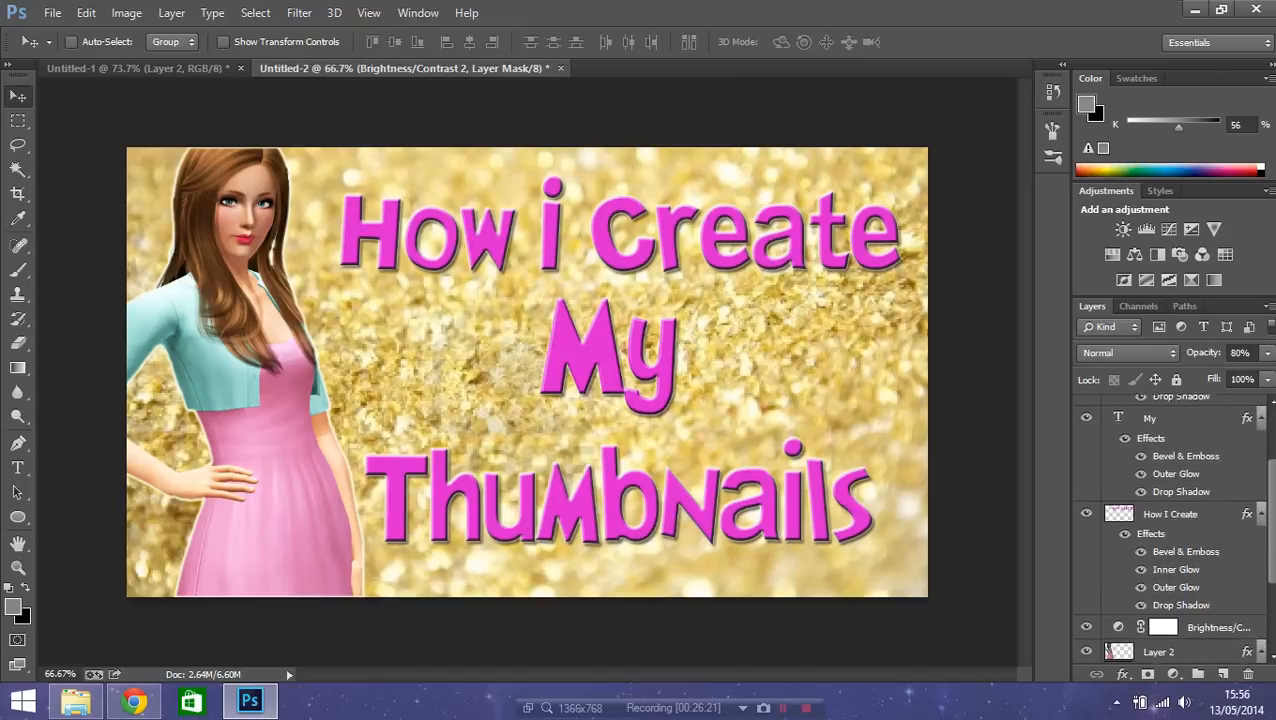
scroll(1182, 568, "down", 1)
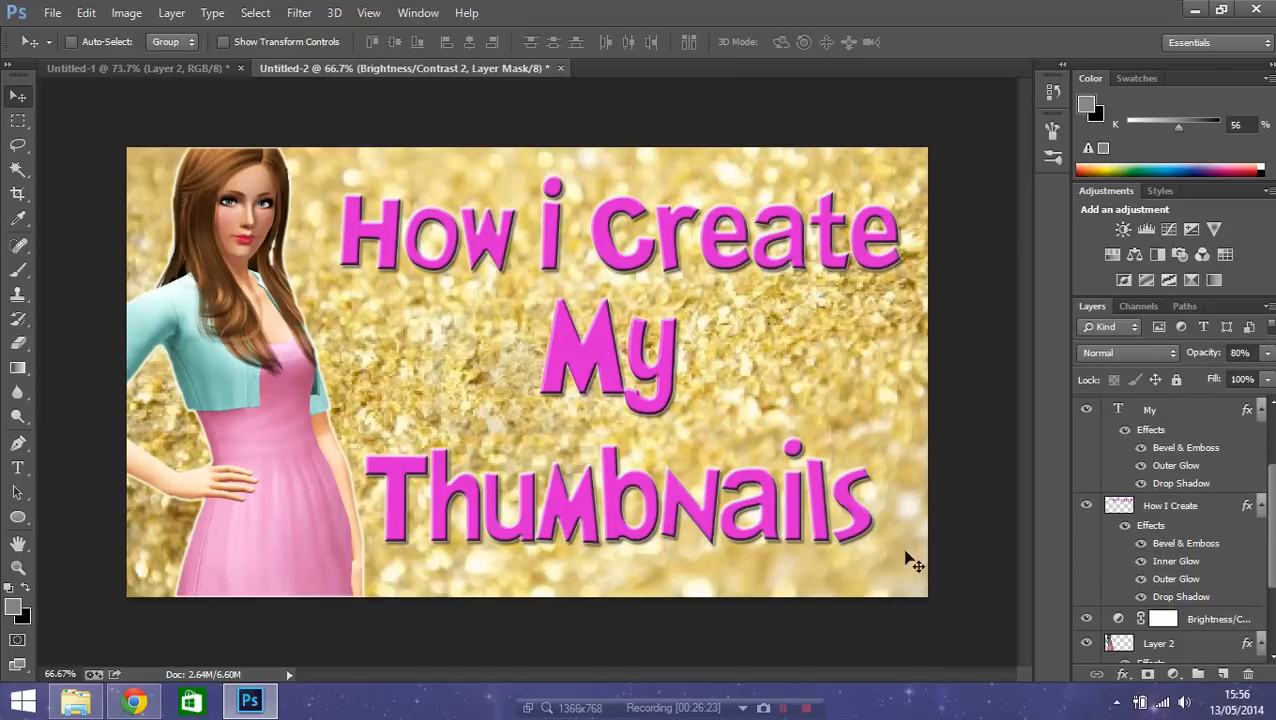
- Review the layer style settings of the How I Create title layer and close them without changes
double_click(1182, 505)
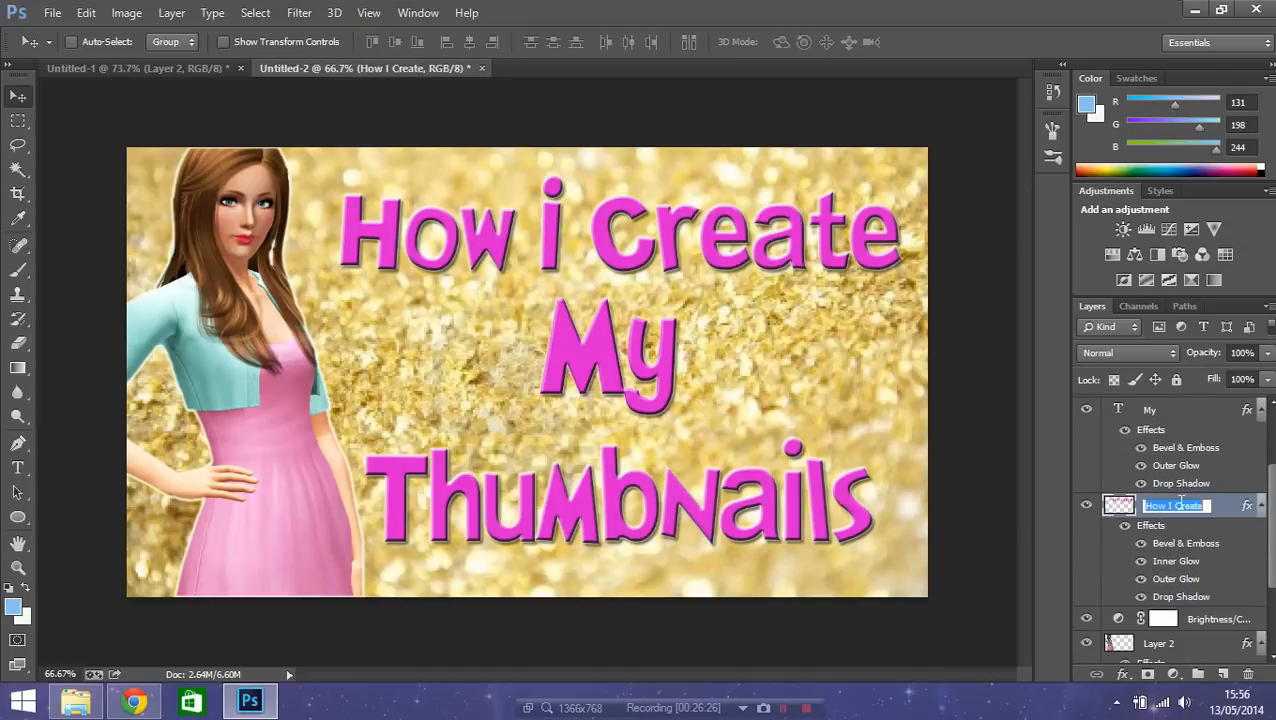
key("Return")
double_click(1218, 515)
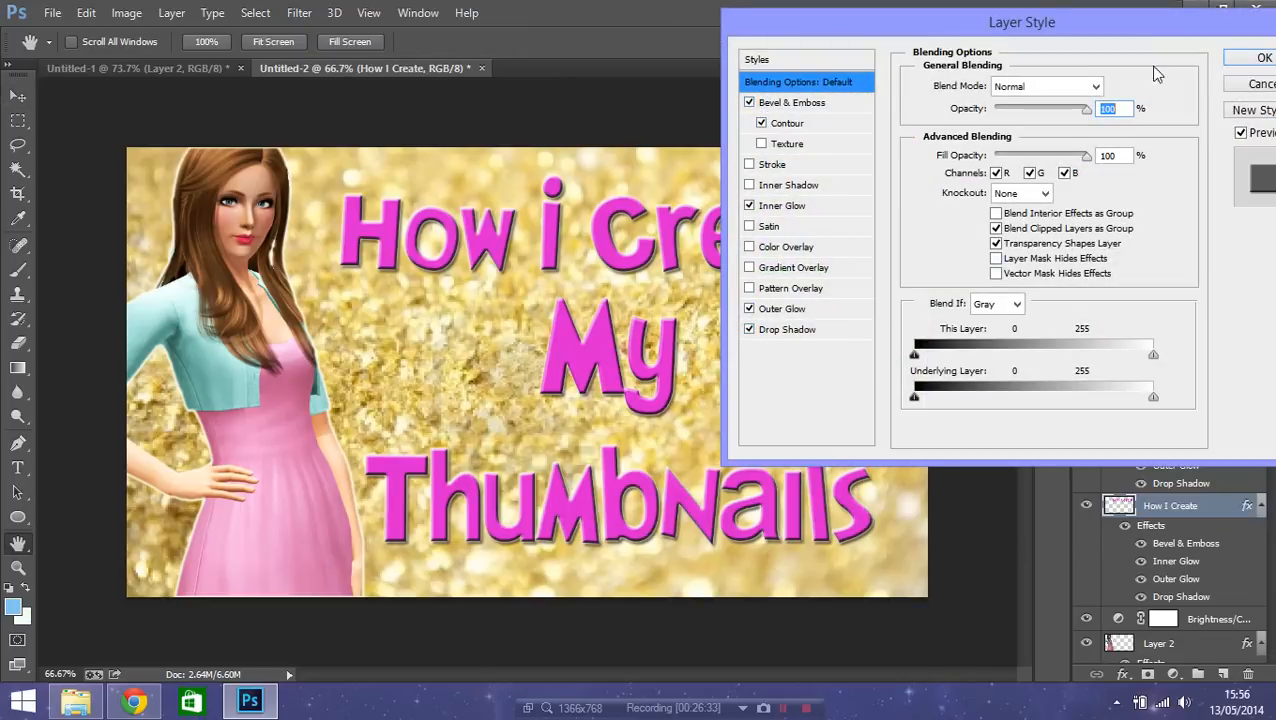
left_click_drag(1137, 47, 975, 88)
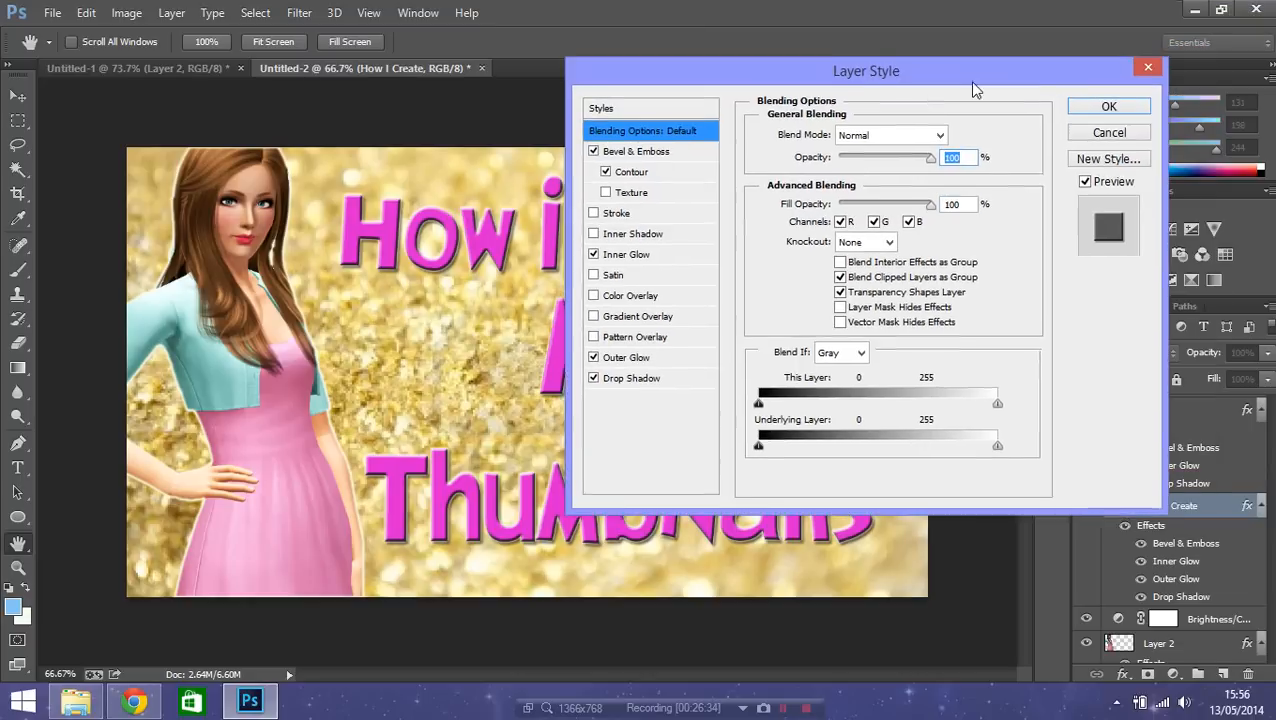
left_click(1119, 106)
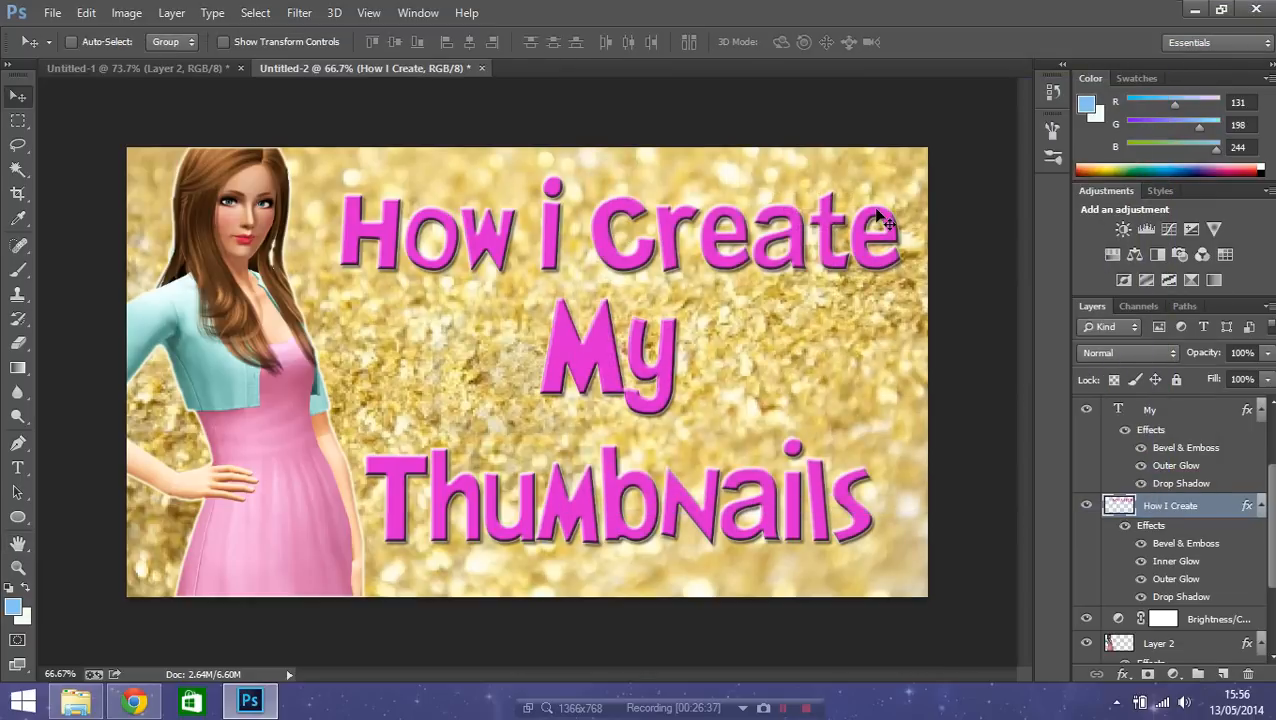